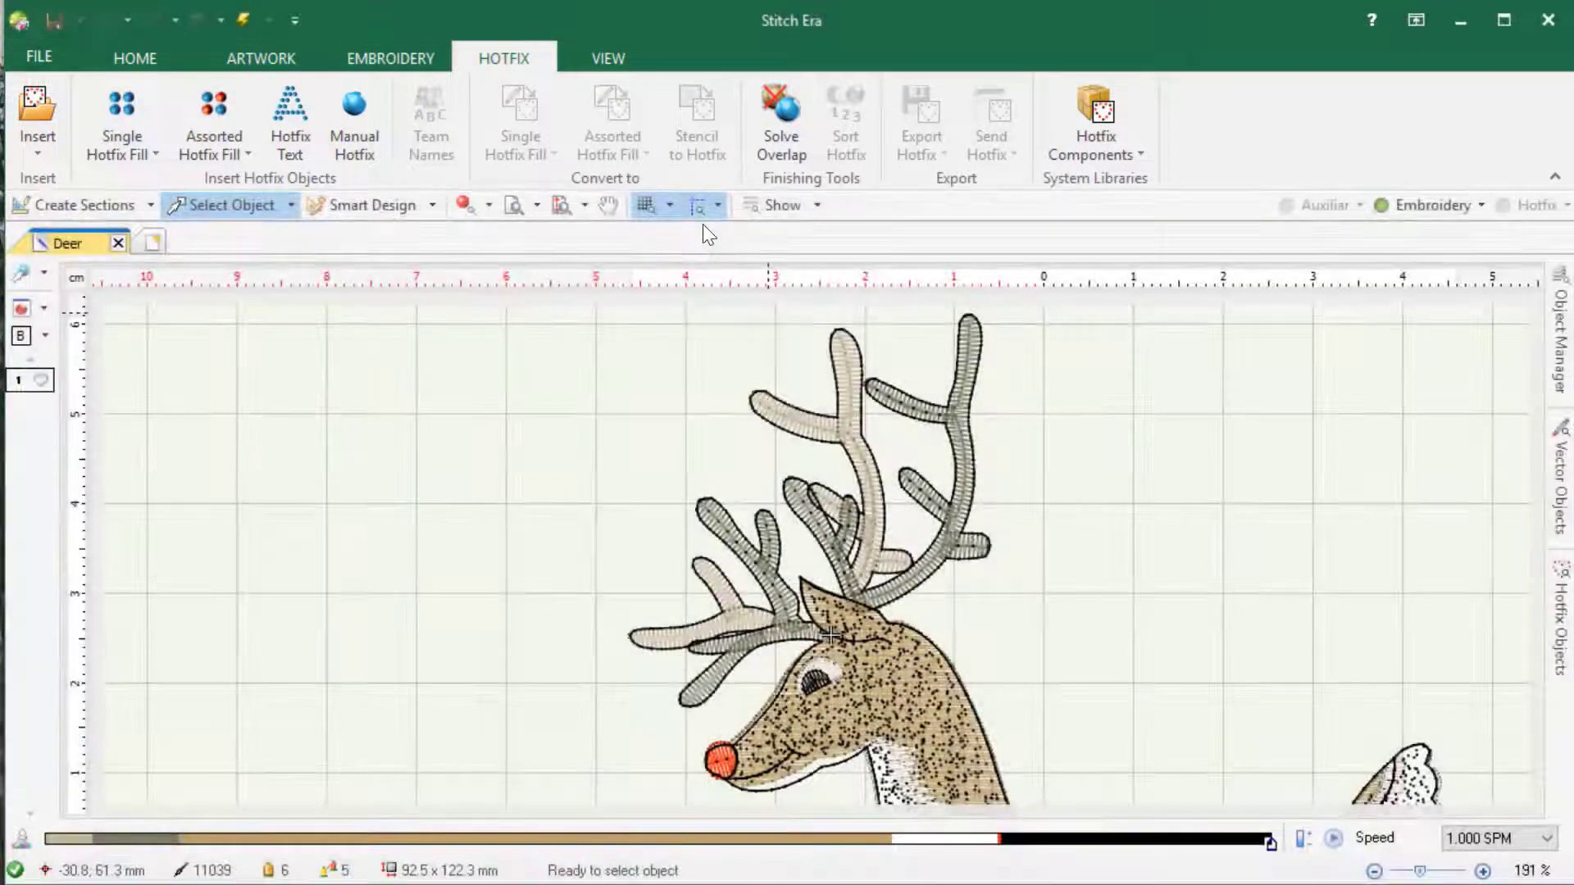
# Zoom in on the deer's head and inspect the brown head area and the antler outline path with the embroidery tools available.
pyautogui.click(388, 61)
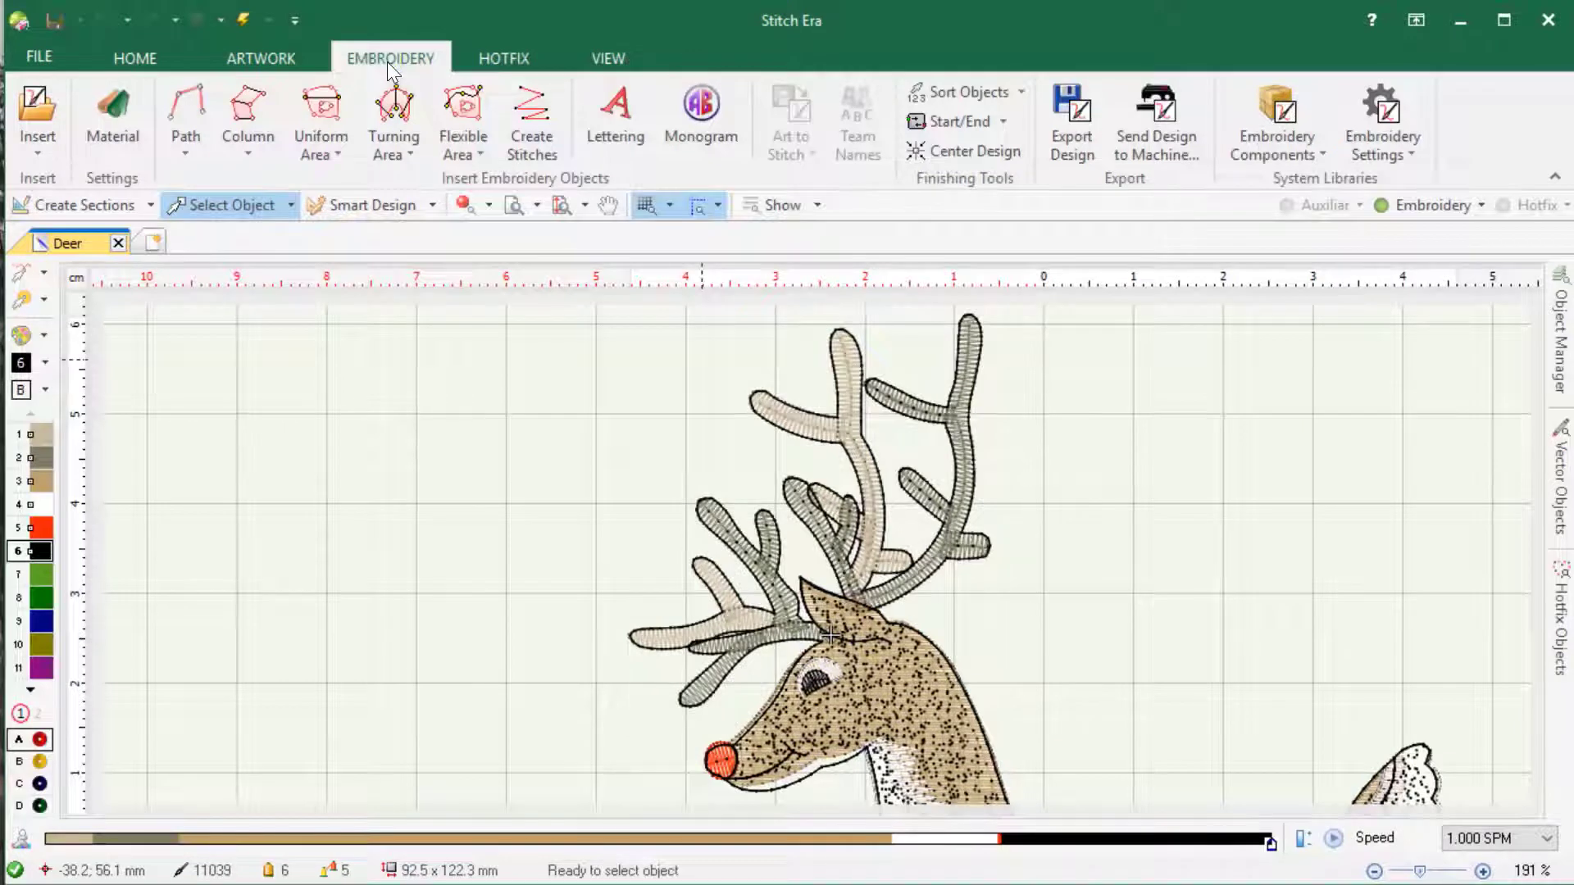
pyautogui.click(515, 205)
pyautogui.moveTo(558, 447); pyautogui.dragTo(898, 781)
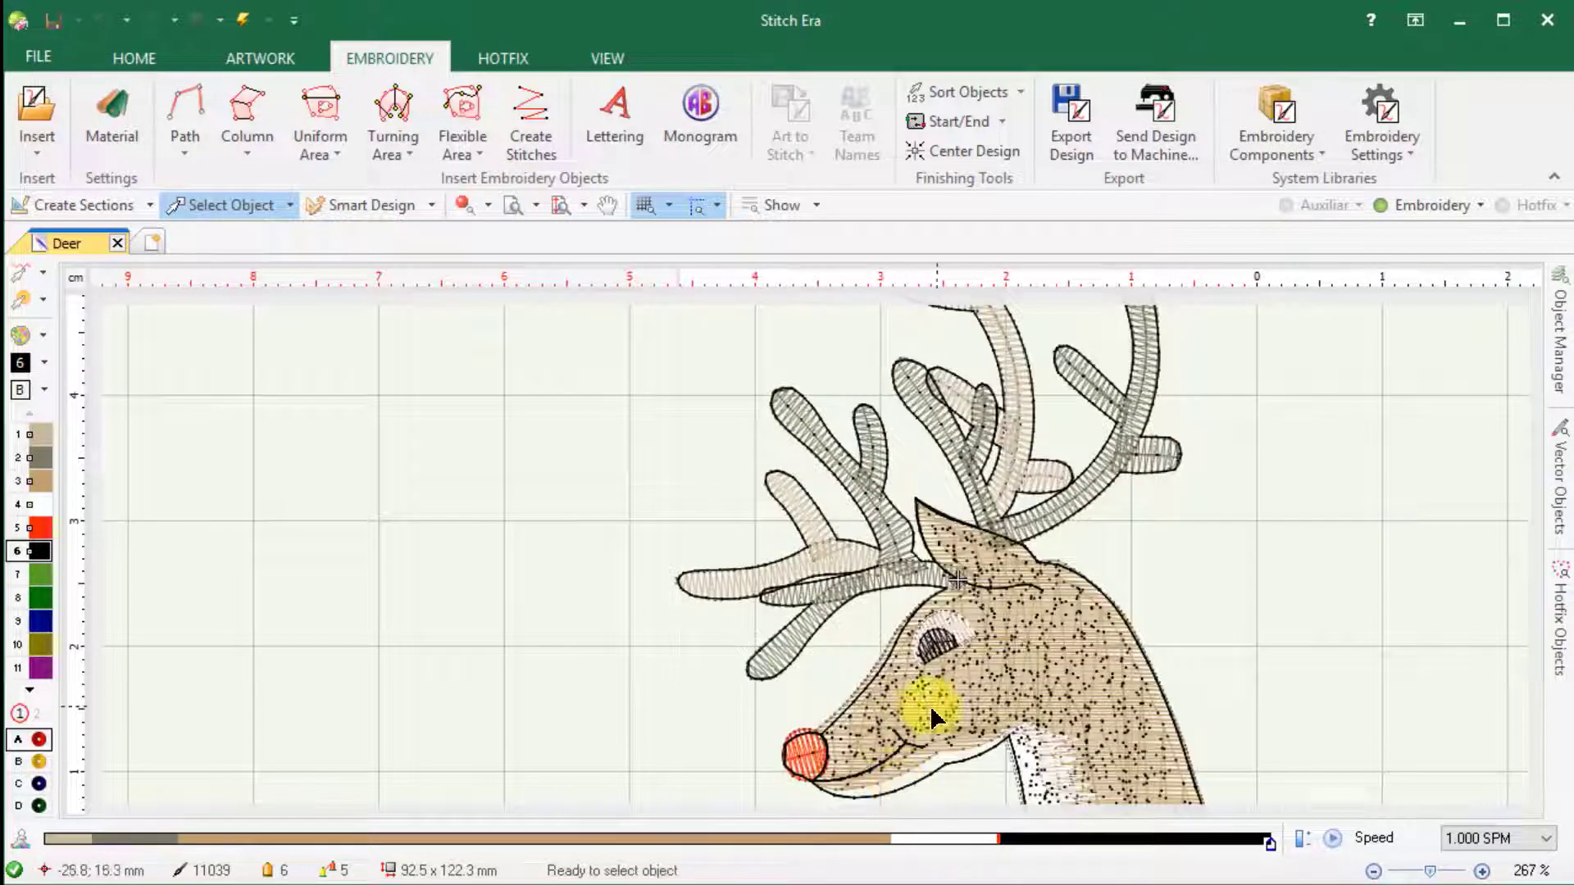
pyautogui.click(963, 696)
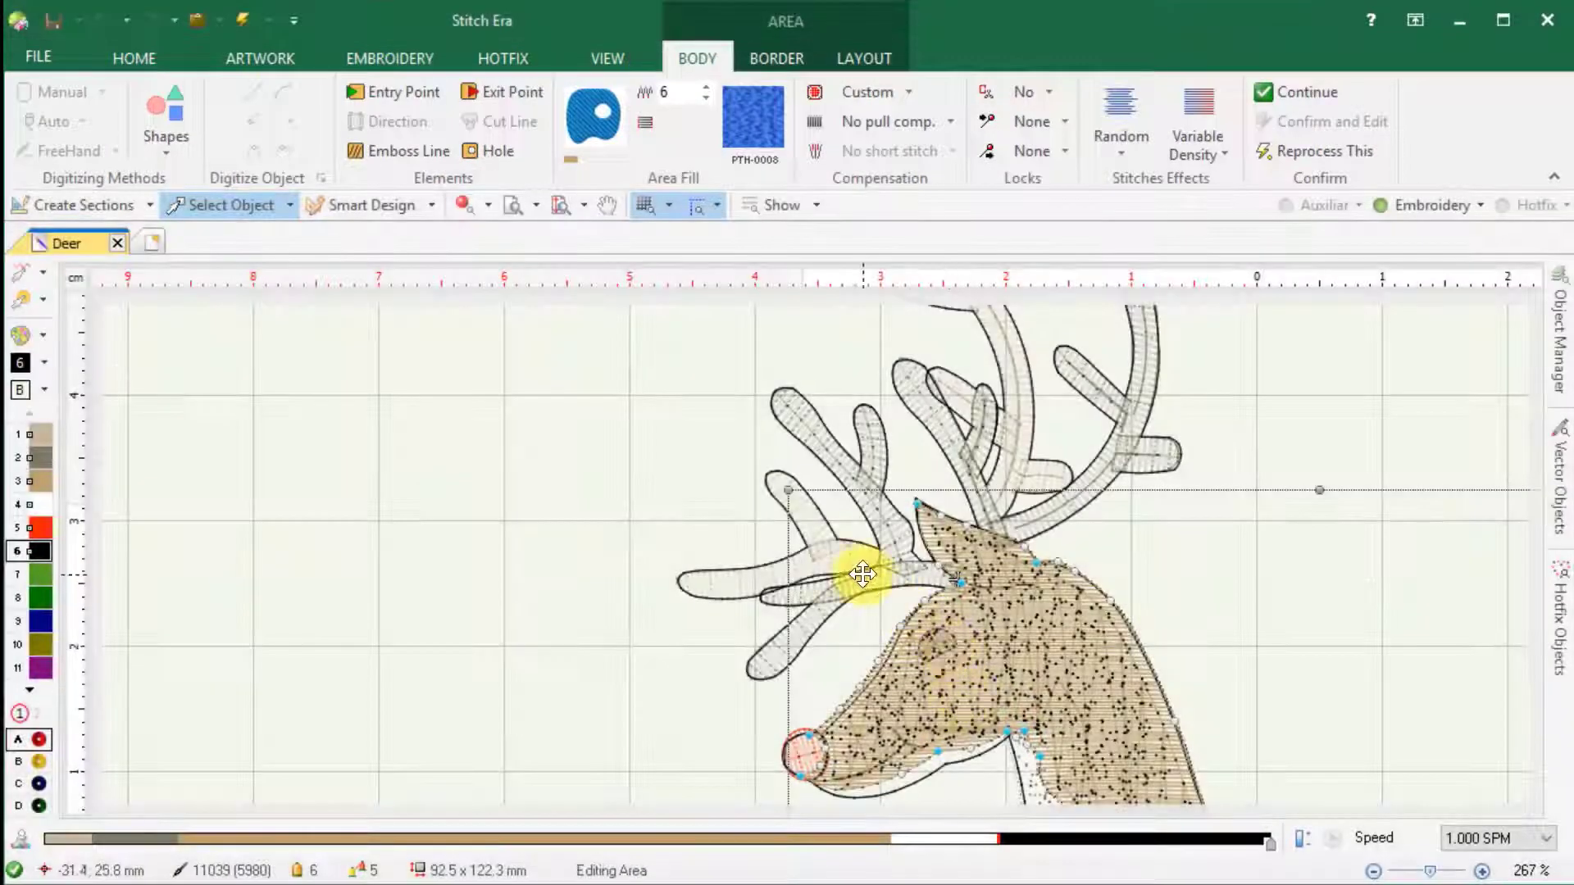
pyautogui.click(731, 561)
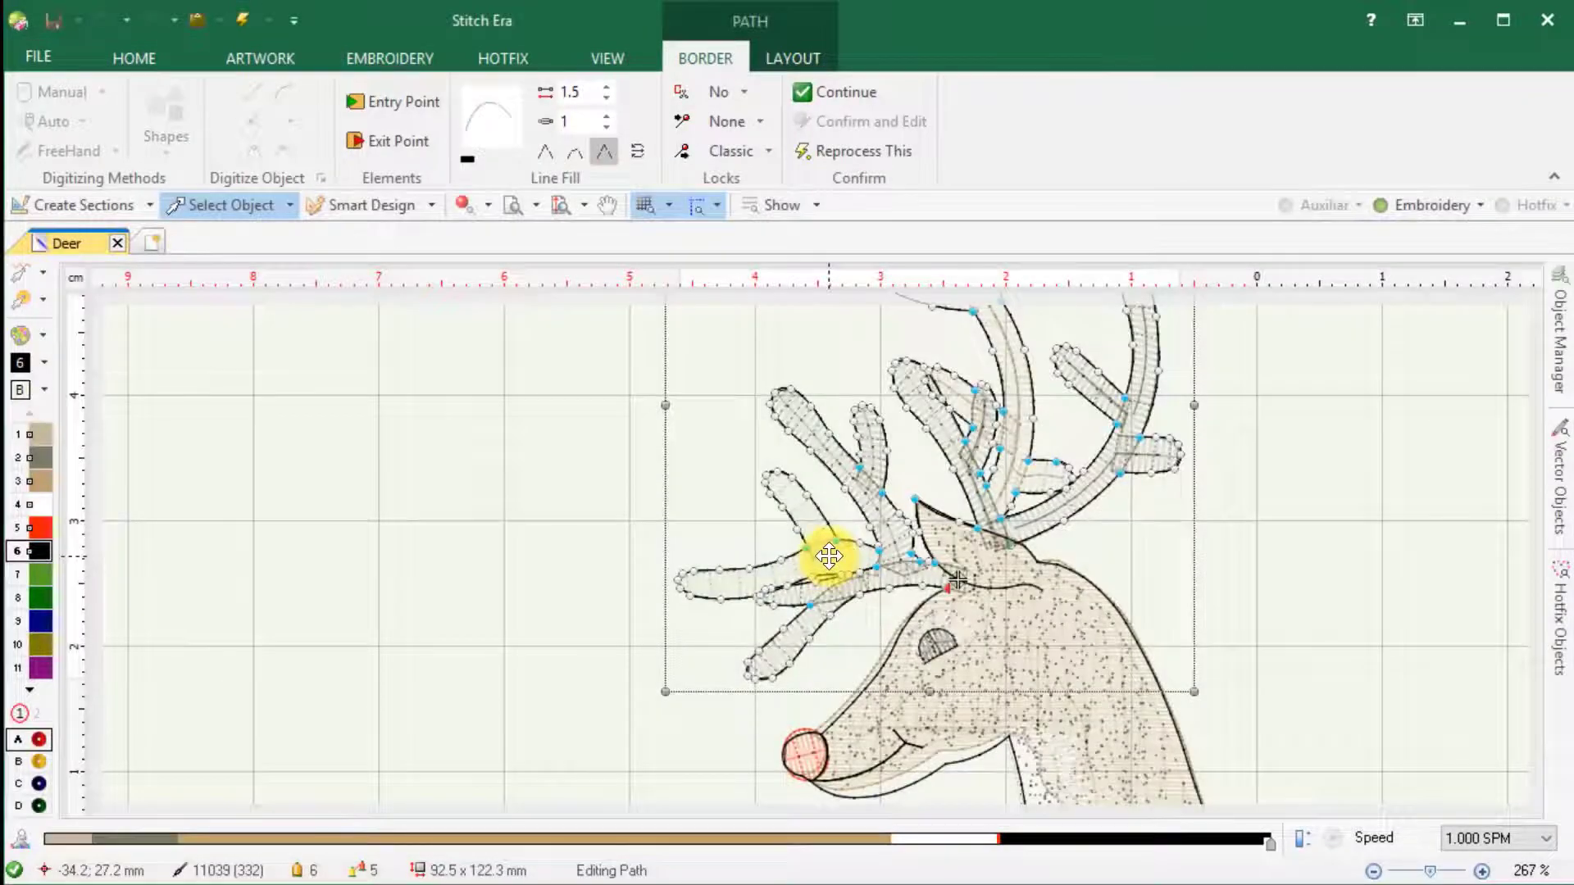
pyautogui.click(828, 557)
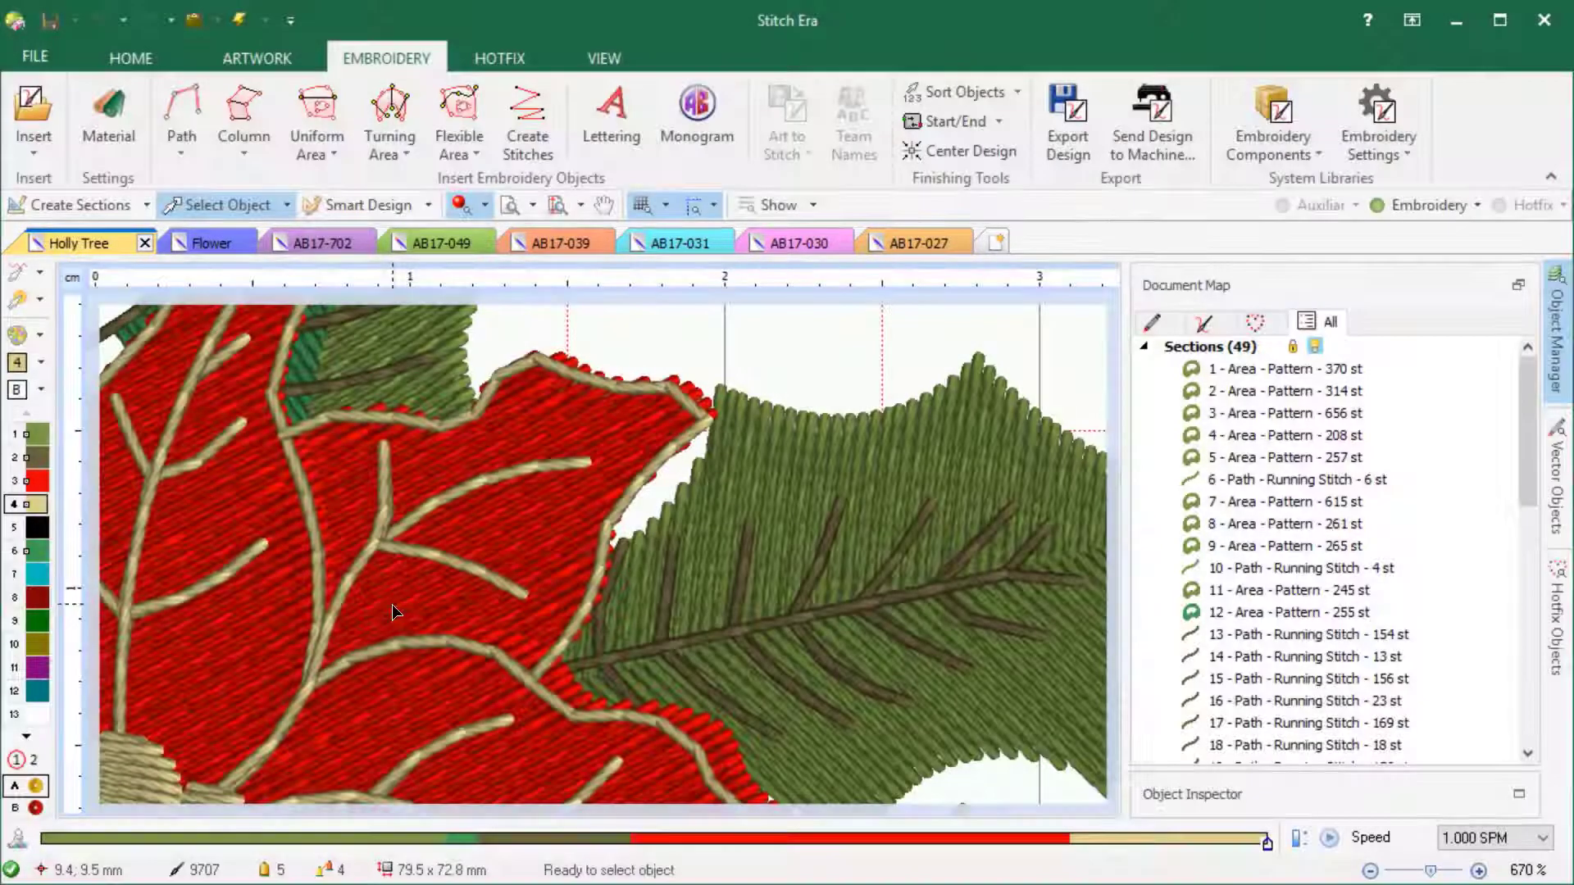
# Look through the open designs from Flower to AB17-027 and run the stitching simulation of the tiger design AB17-030.
pyautogui.click(197, 245)
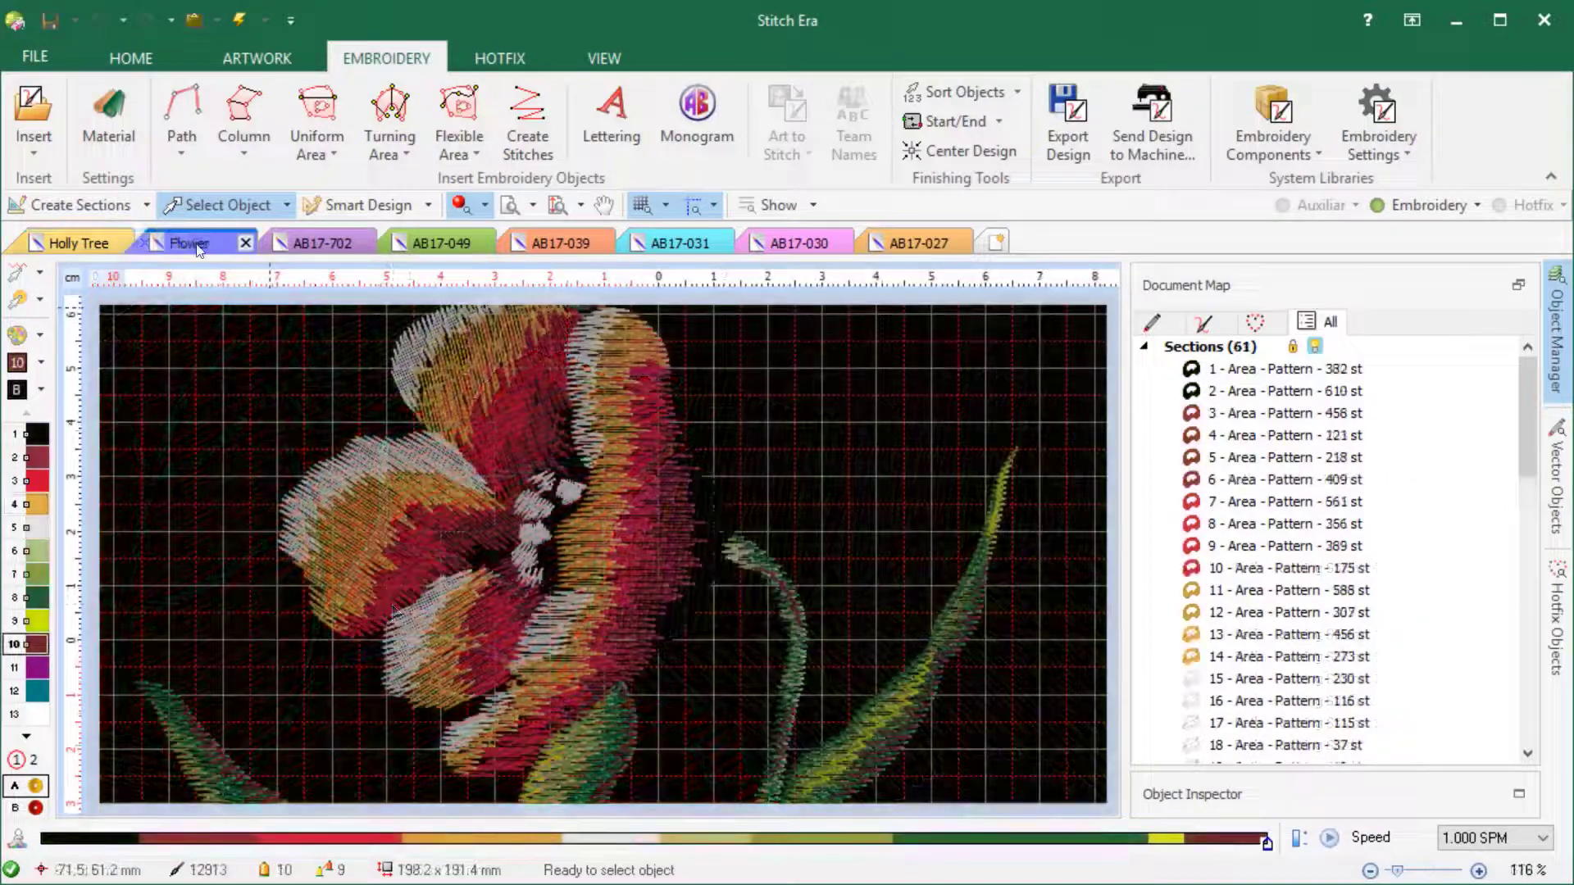
pyautogui.click(320, 246)
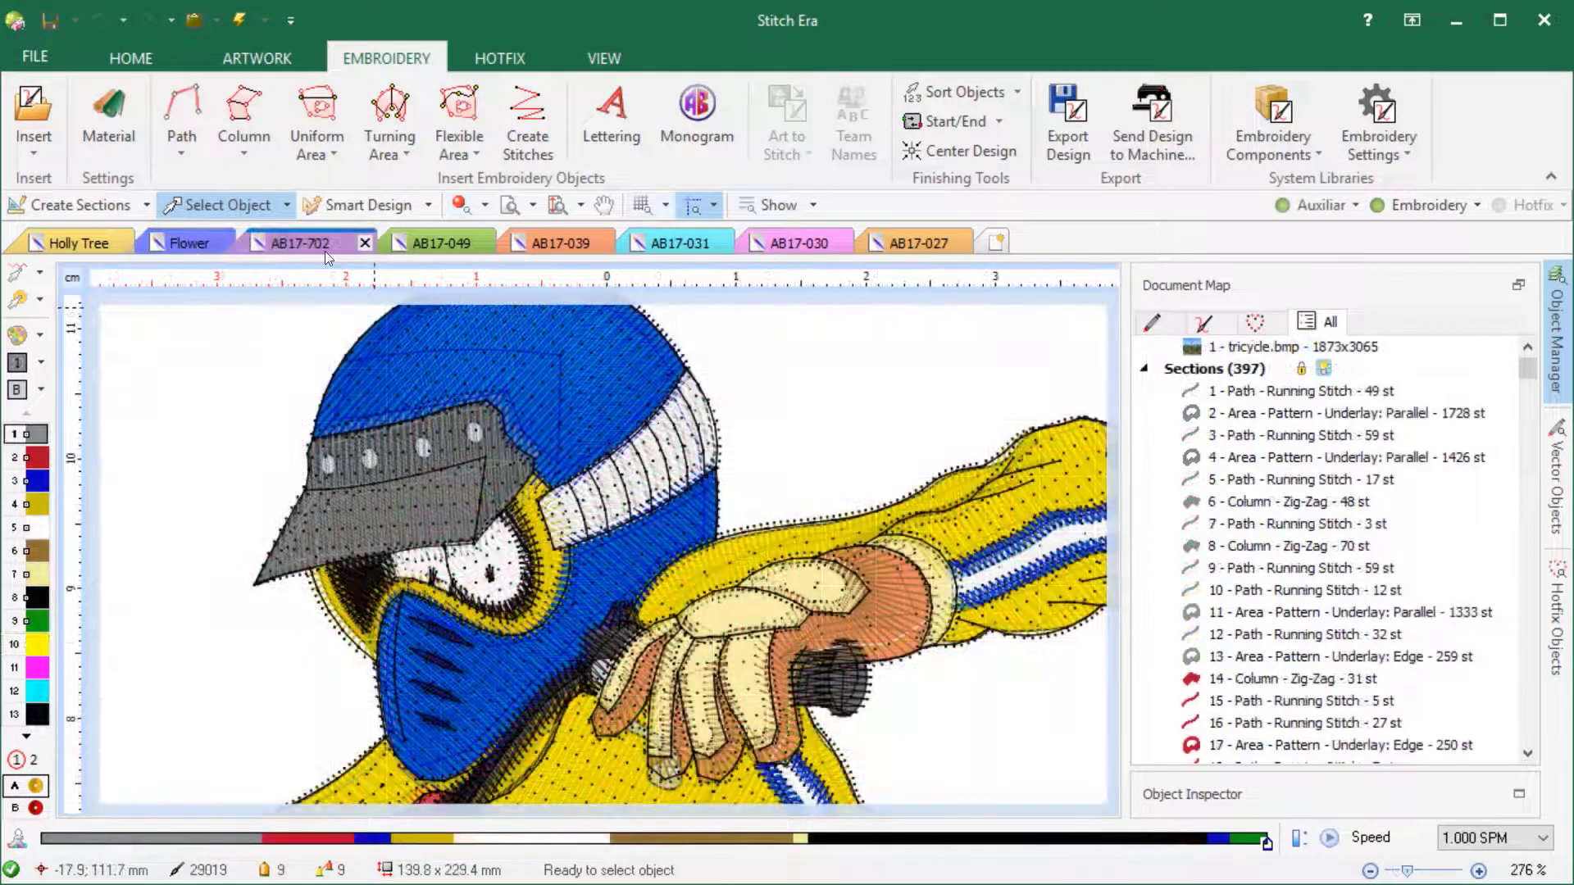
pyautogui.click(435, 245)
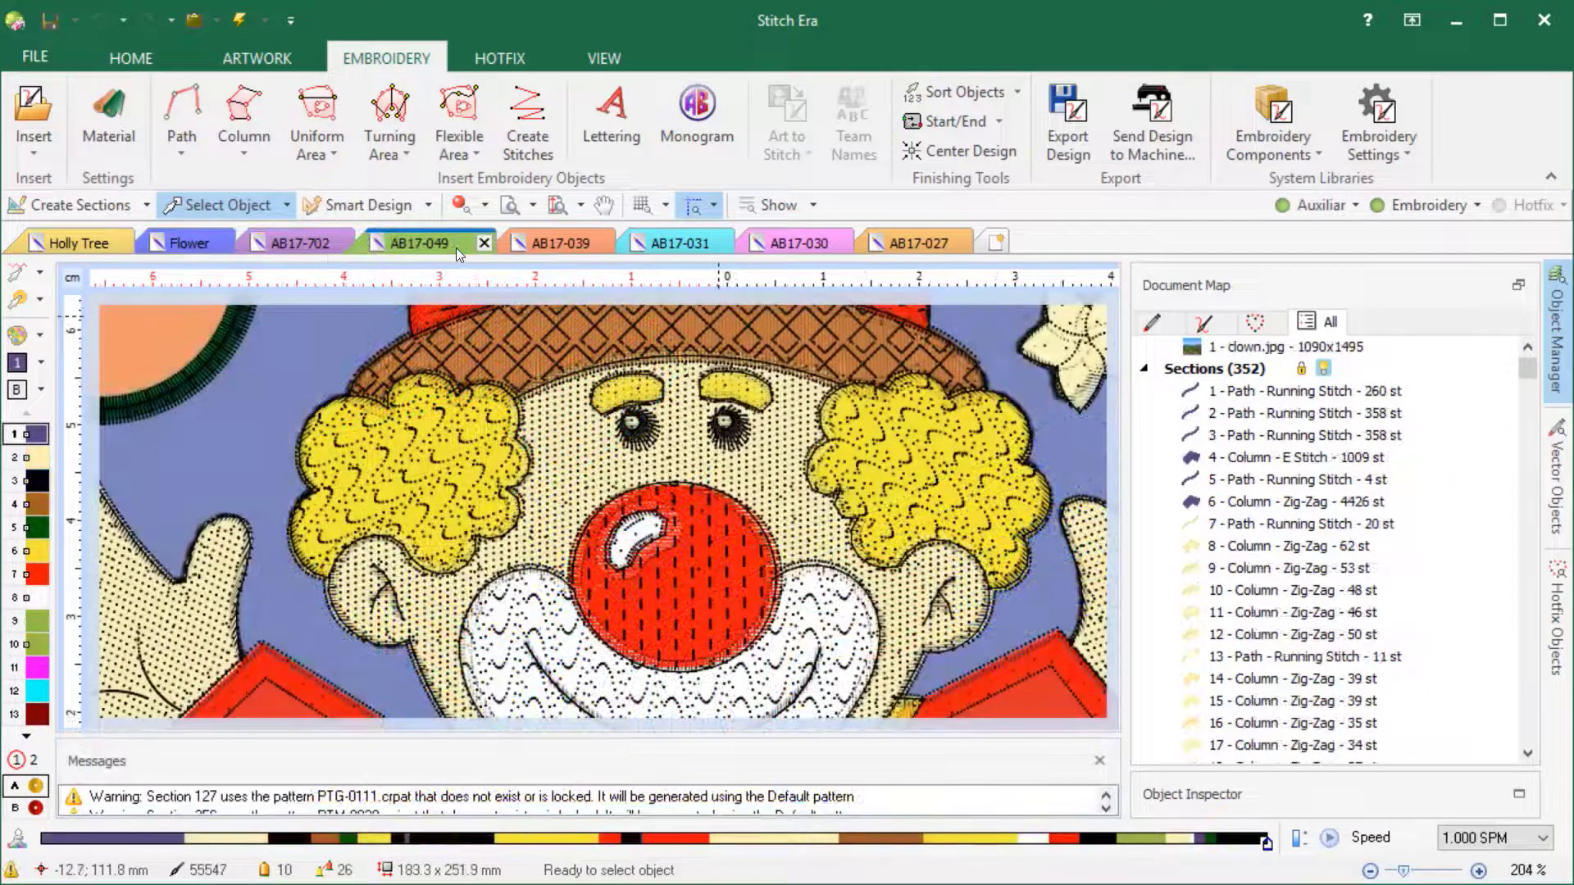
pyautogui.click(569, 246)
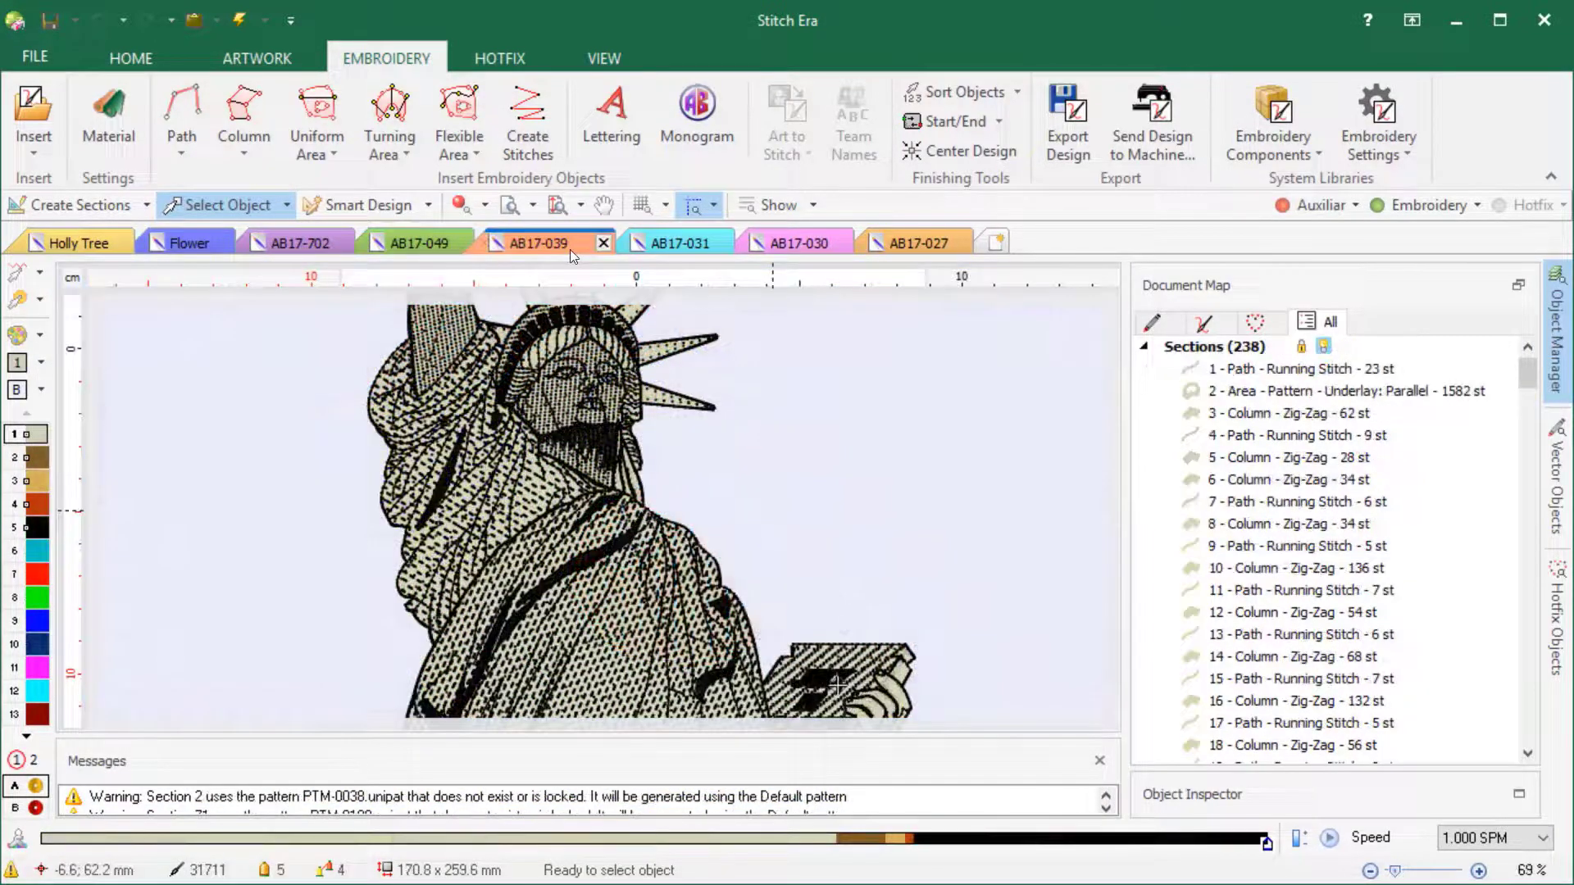
pyautogui.click(690, 246)
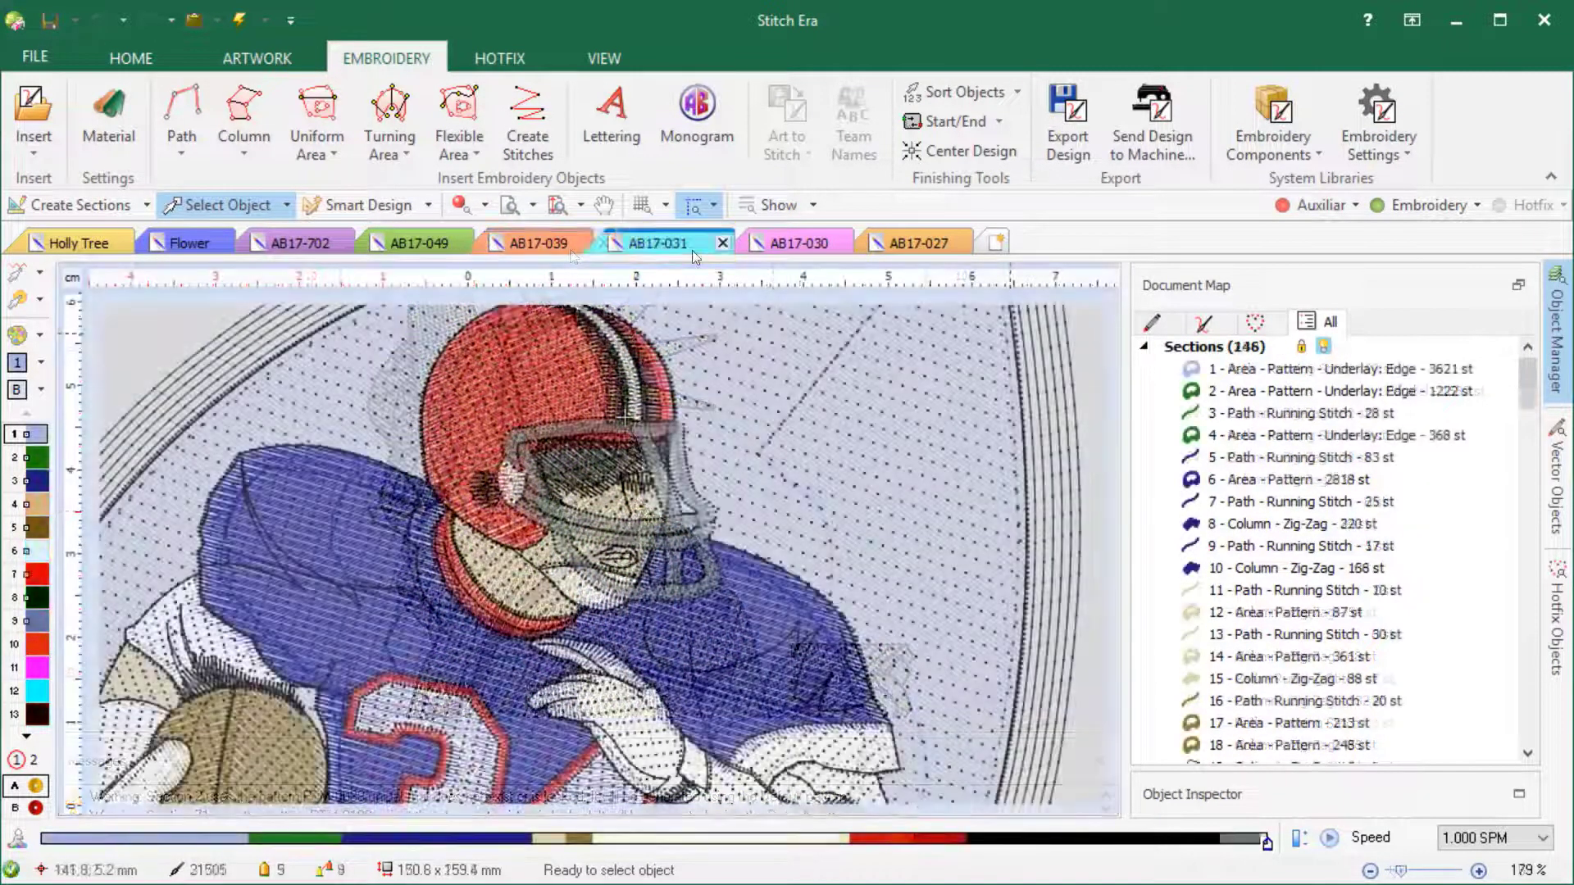
pyautogui.click(812, 247)
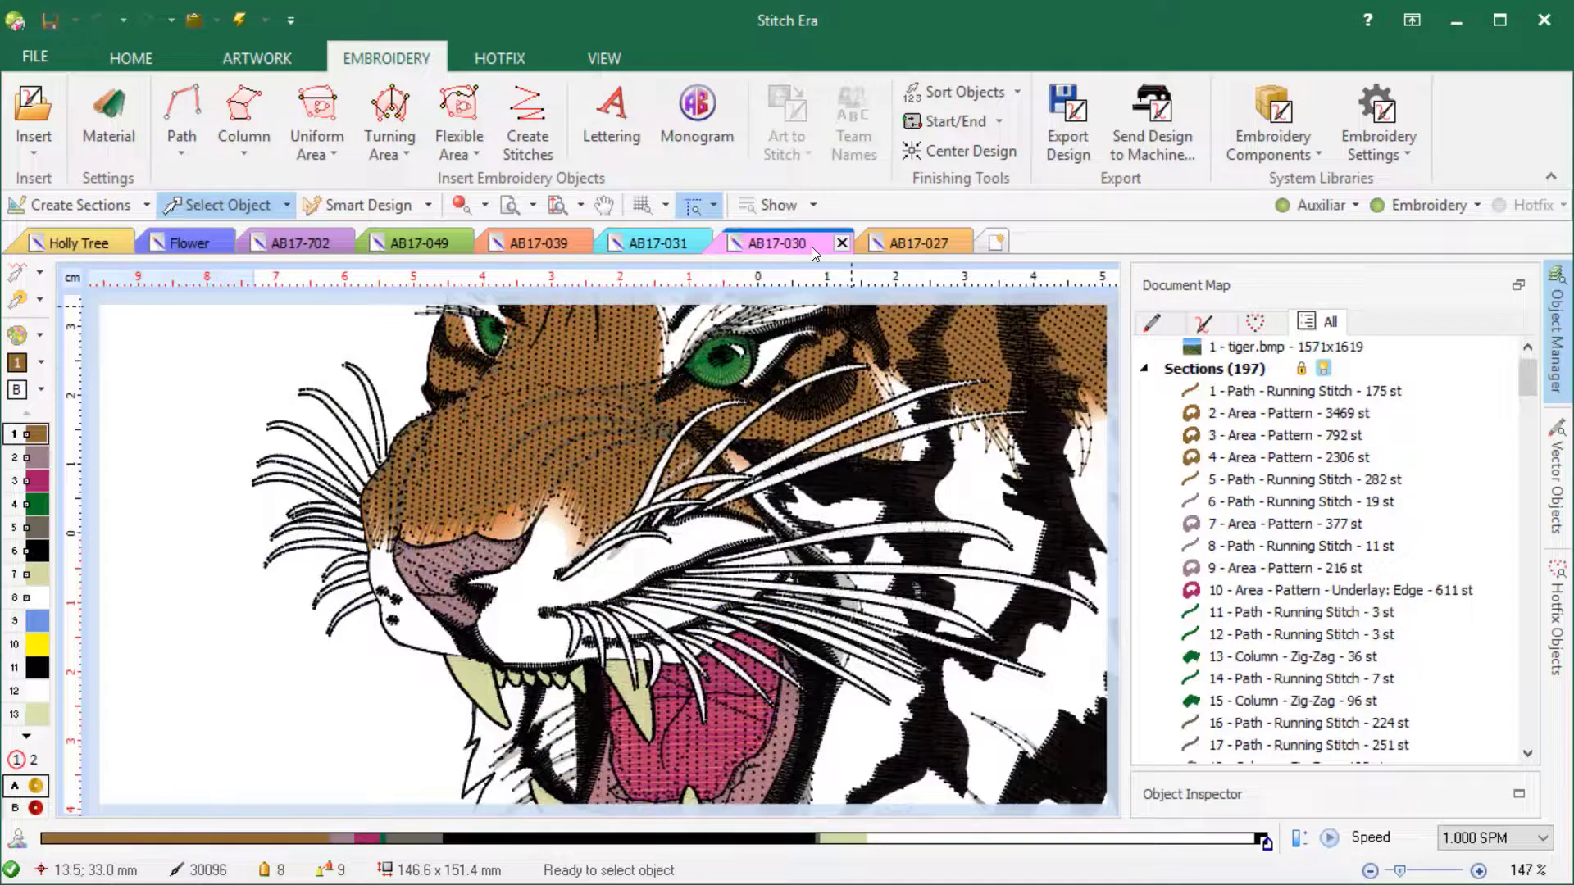
pyautogui.click(931, 246)
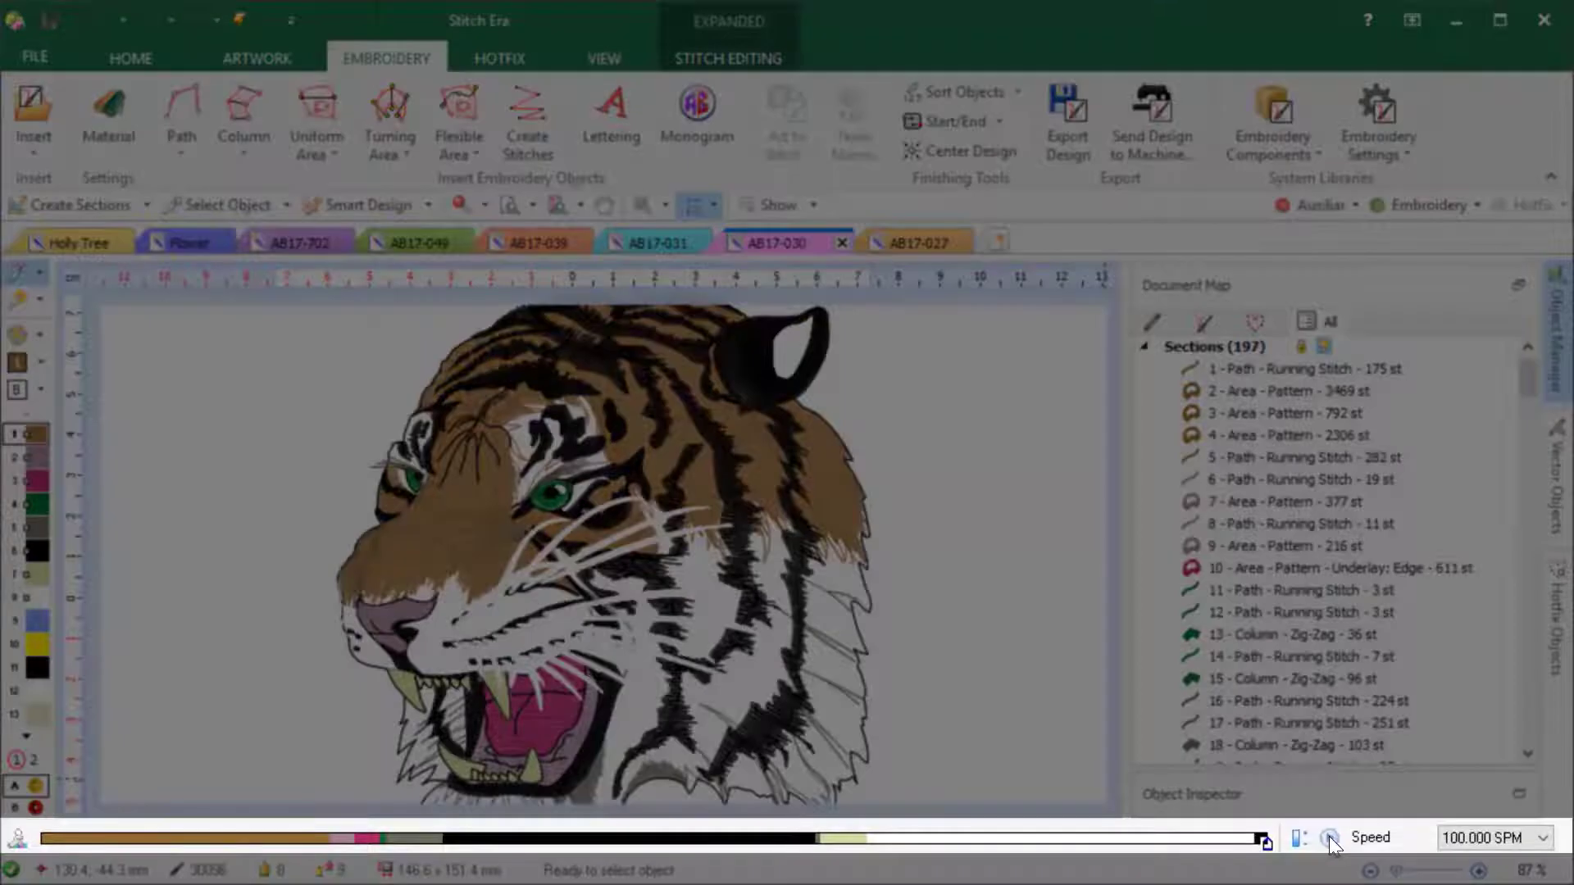
pyautogui.click(1330, 836)
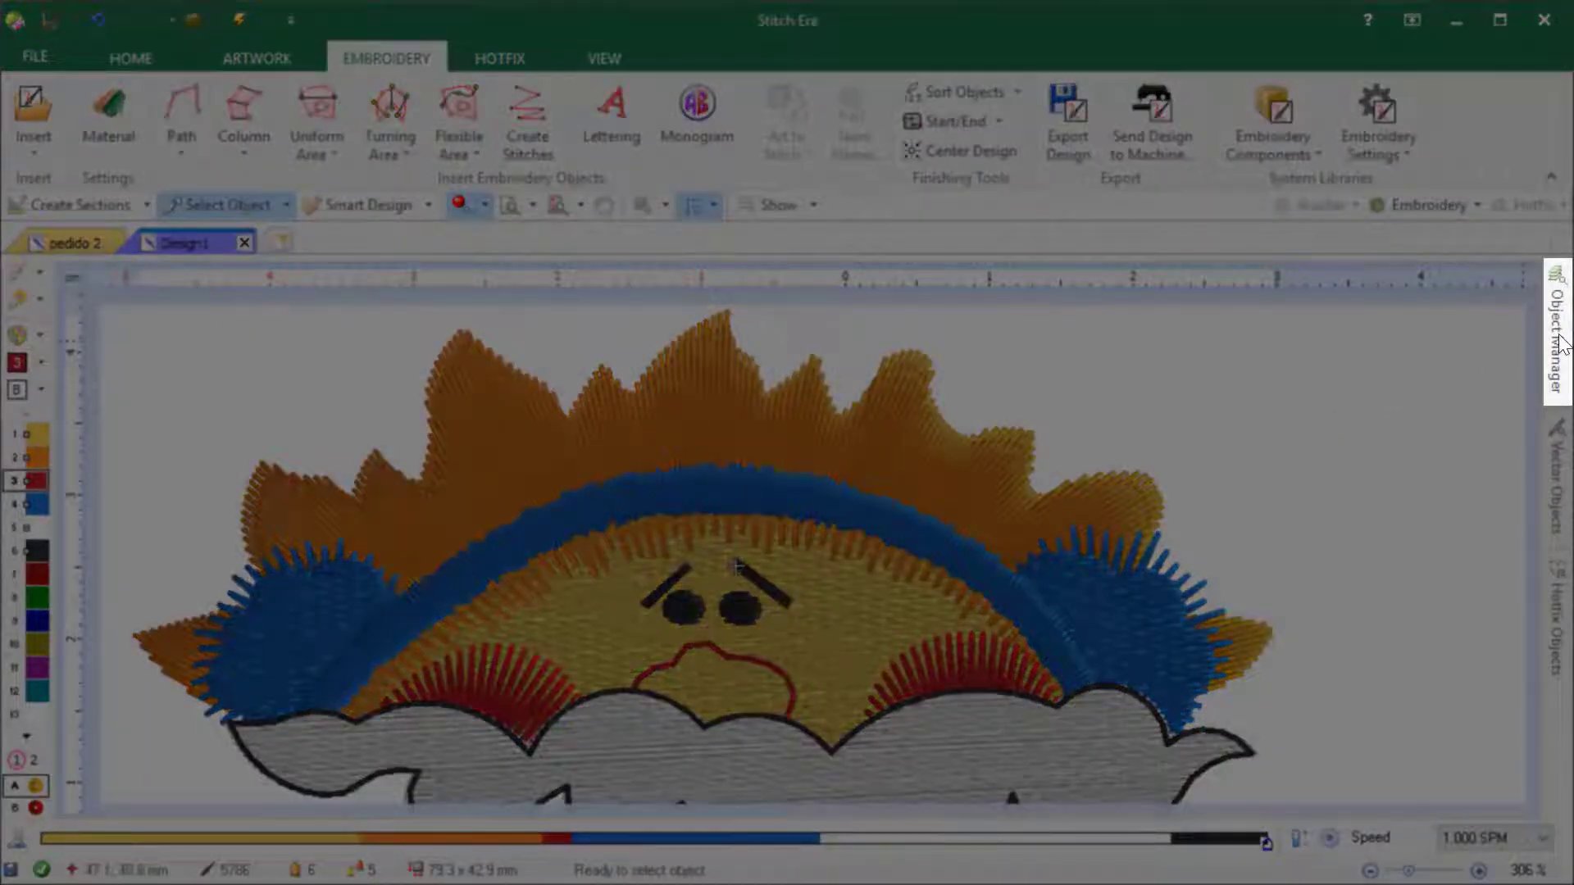
# Show the sun design's Document Map and inspect sections 2, 3, 4, 9 and 11, plus the left red cheek and right blue area.
pyautogui.click(1560, 343)
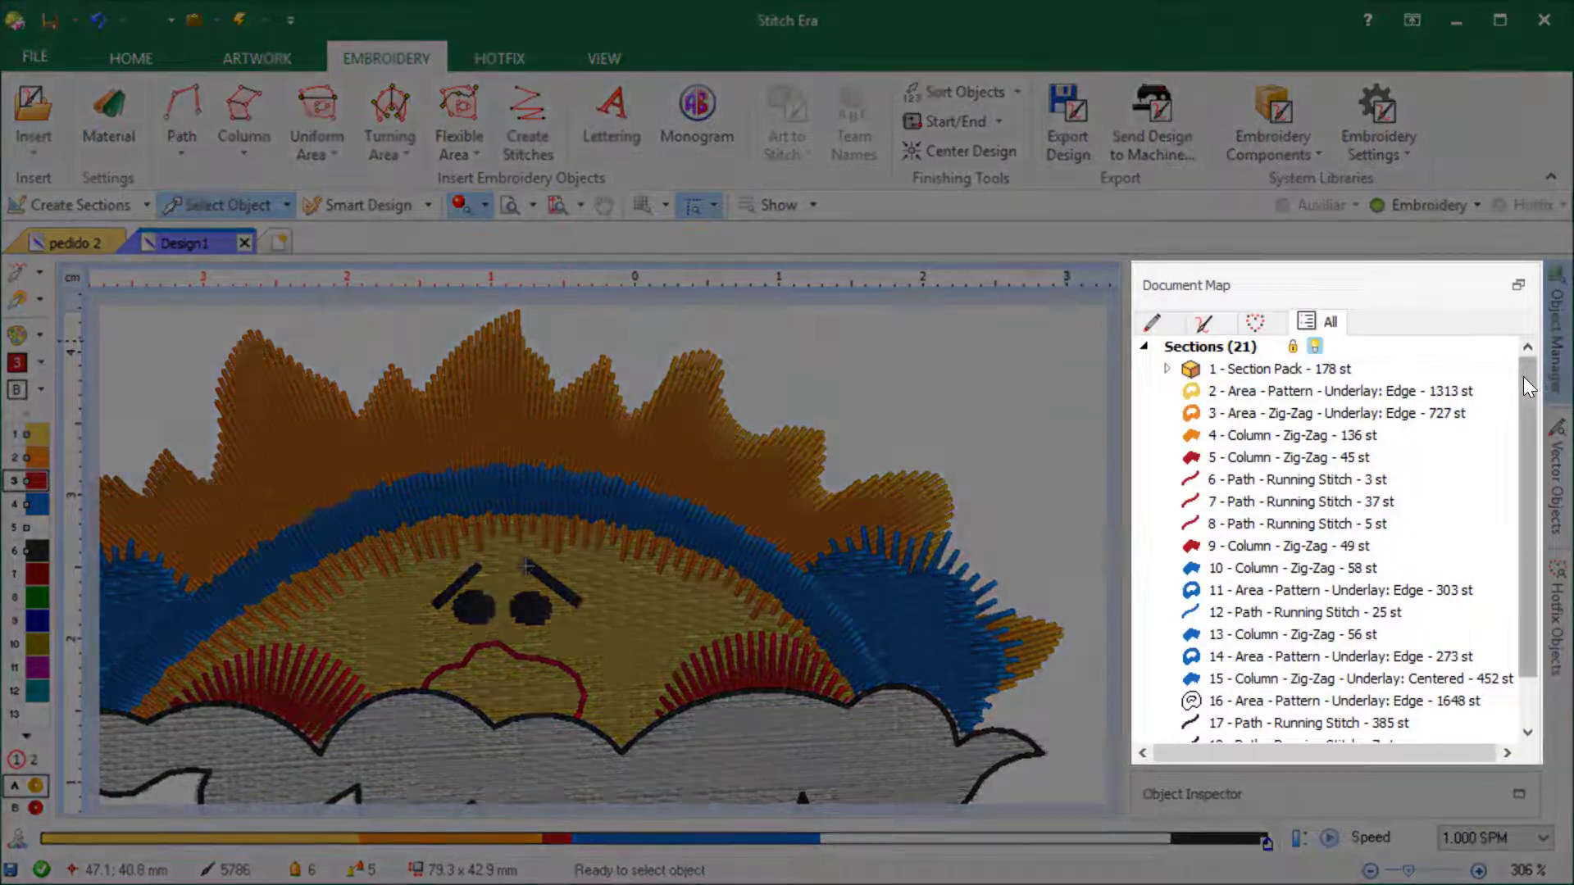
pyautogui.moveTo(1523, 376)
pyautogui.mouseDown()
pyautogui.moveTo(1525, 444)
pyautogui.moveTo(1528, 366)
pyautogui.mouseUp()
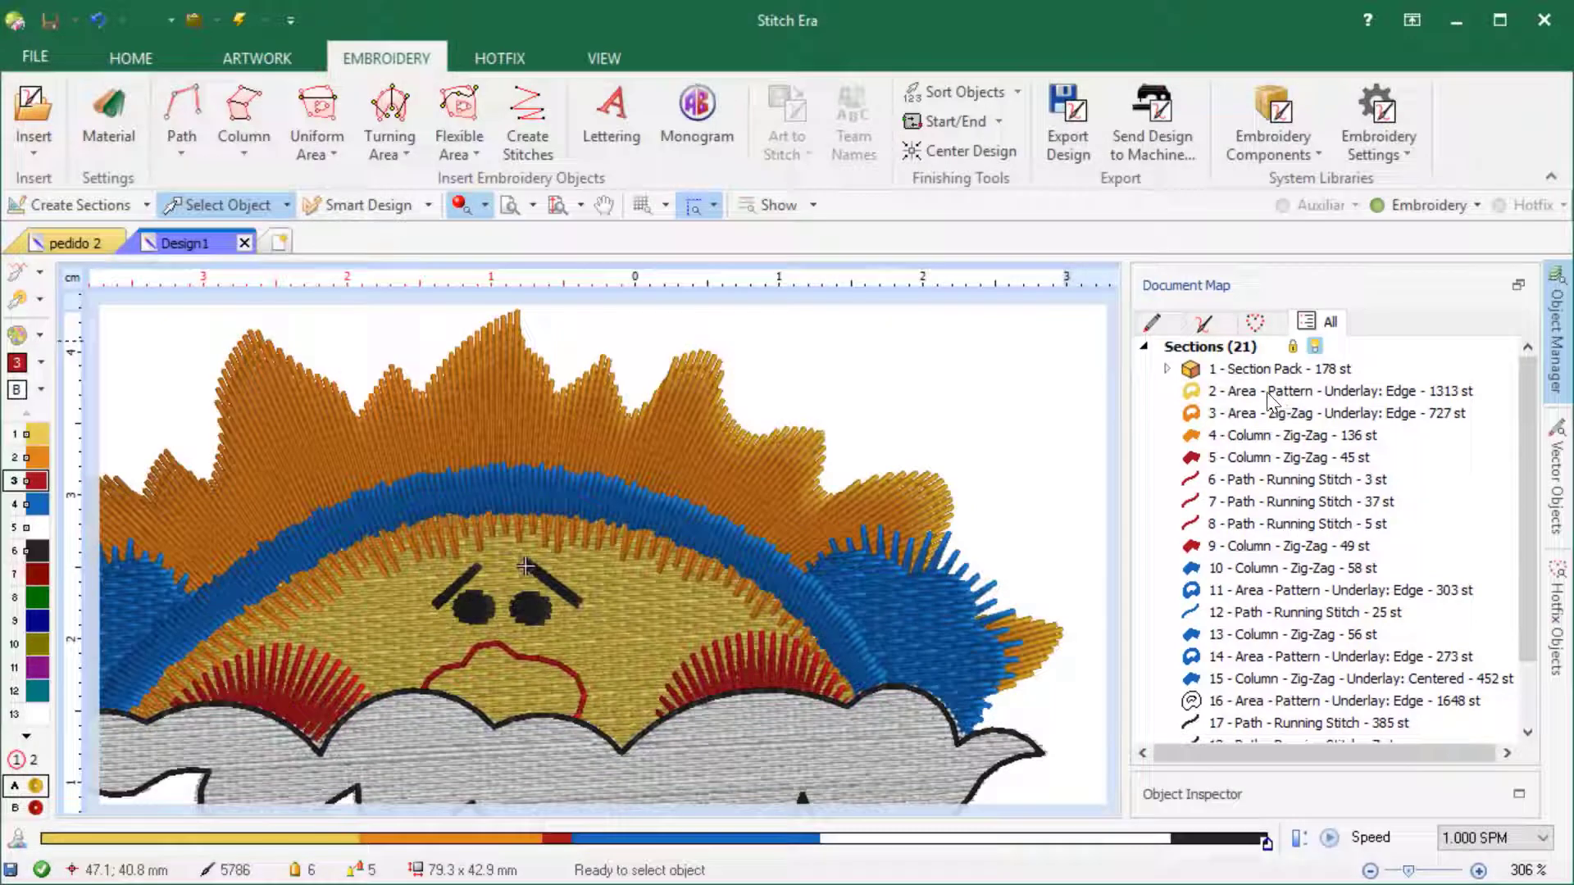
pyautogui.click(1266, 392)
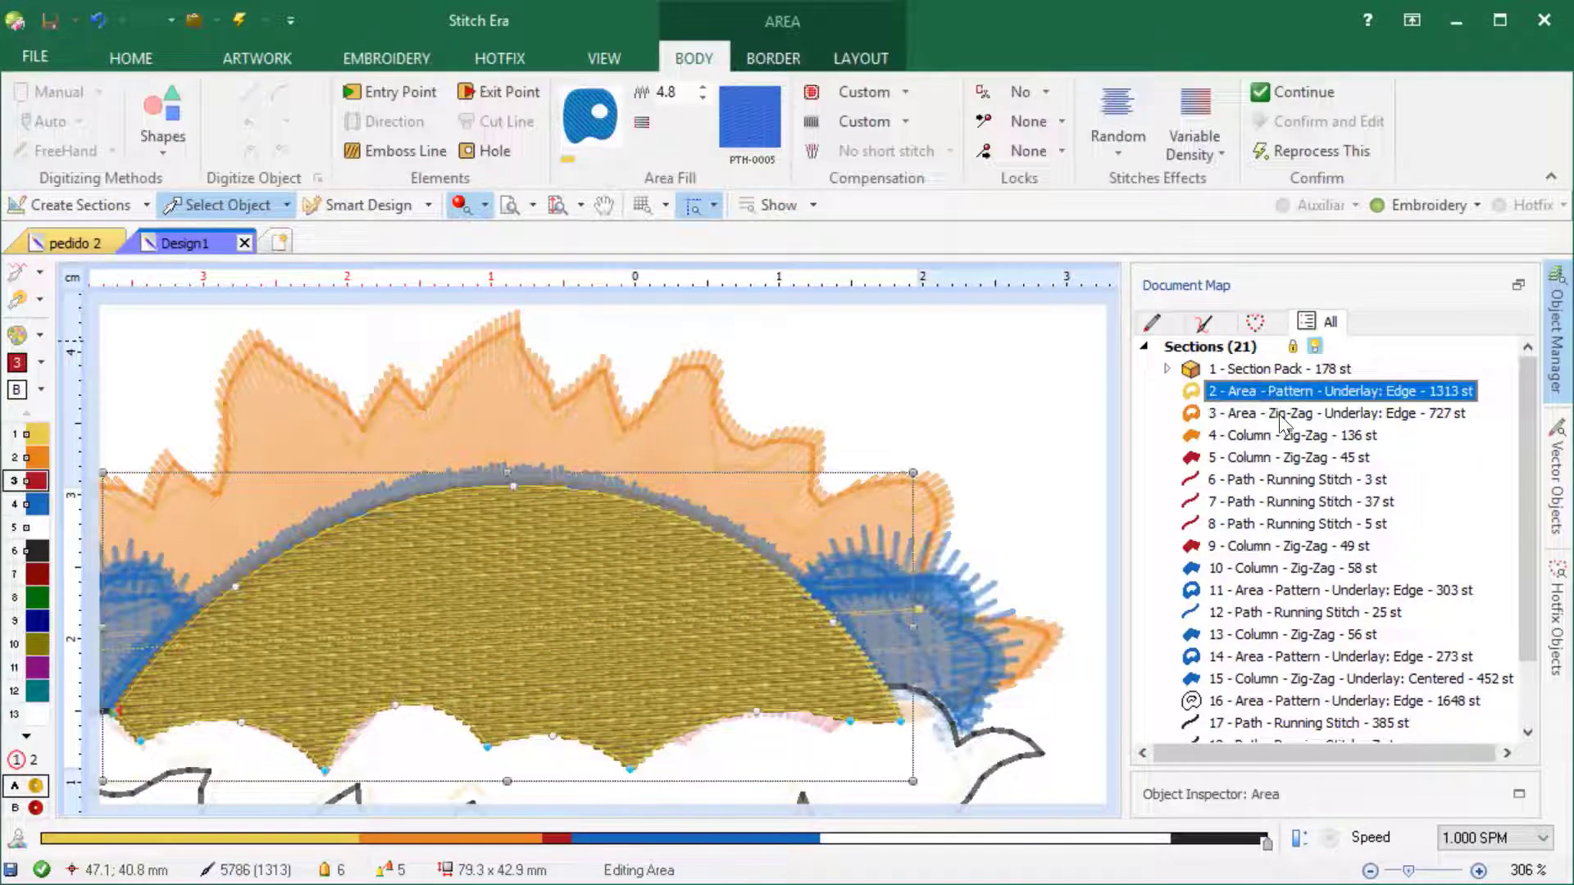
pyautogui.click(1279, 414)
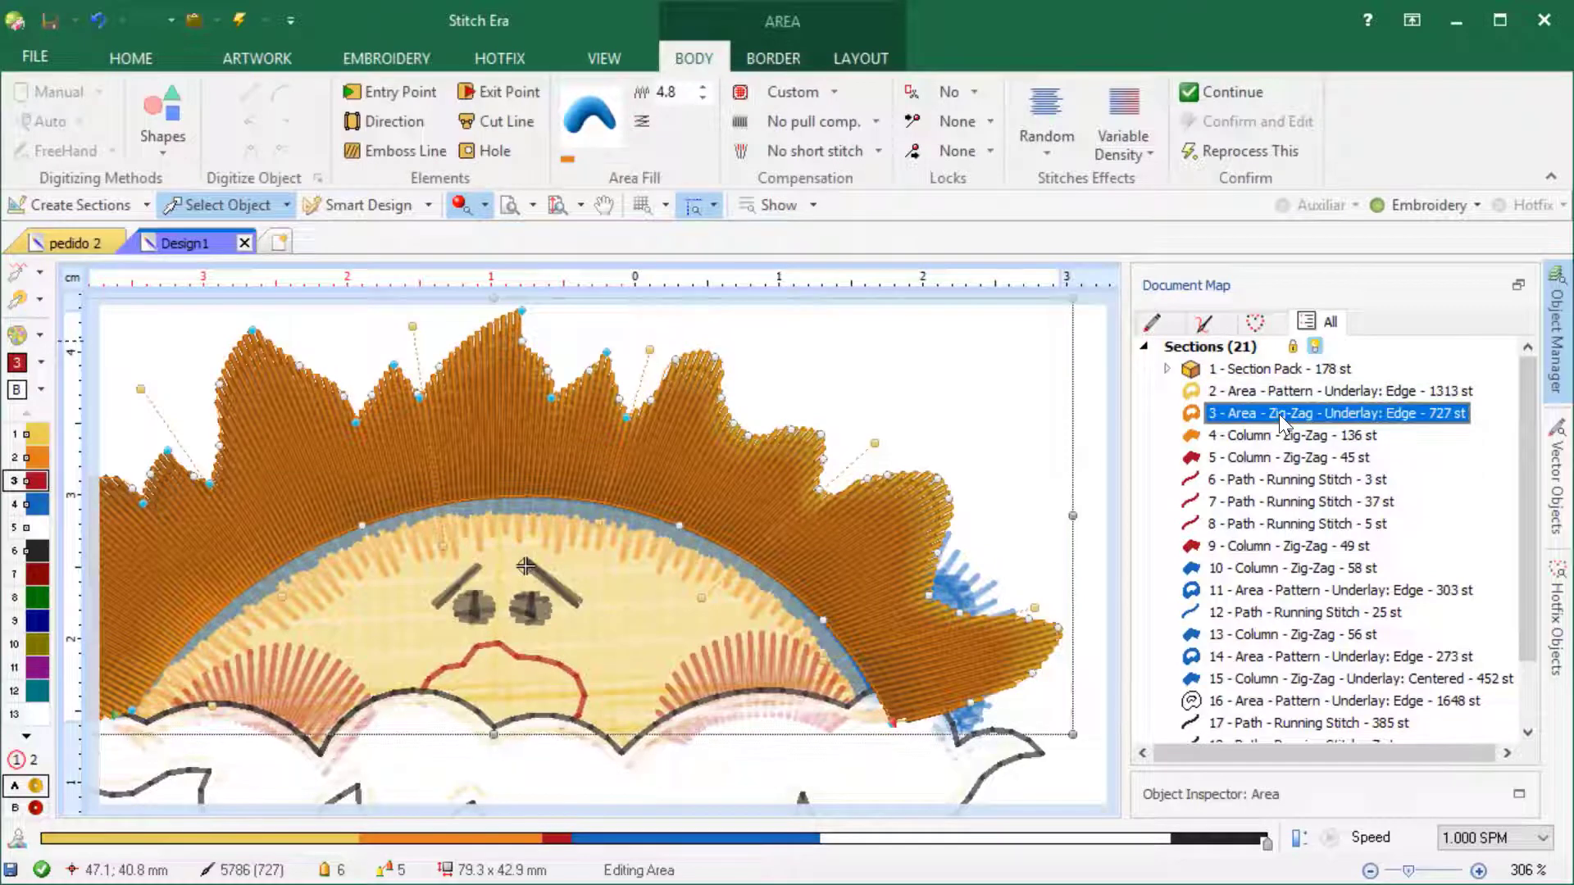
pyautogui.click(1277, 436)
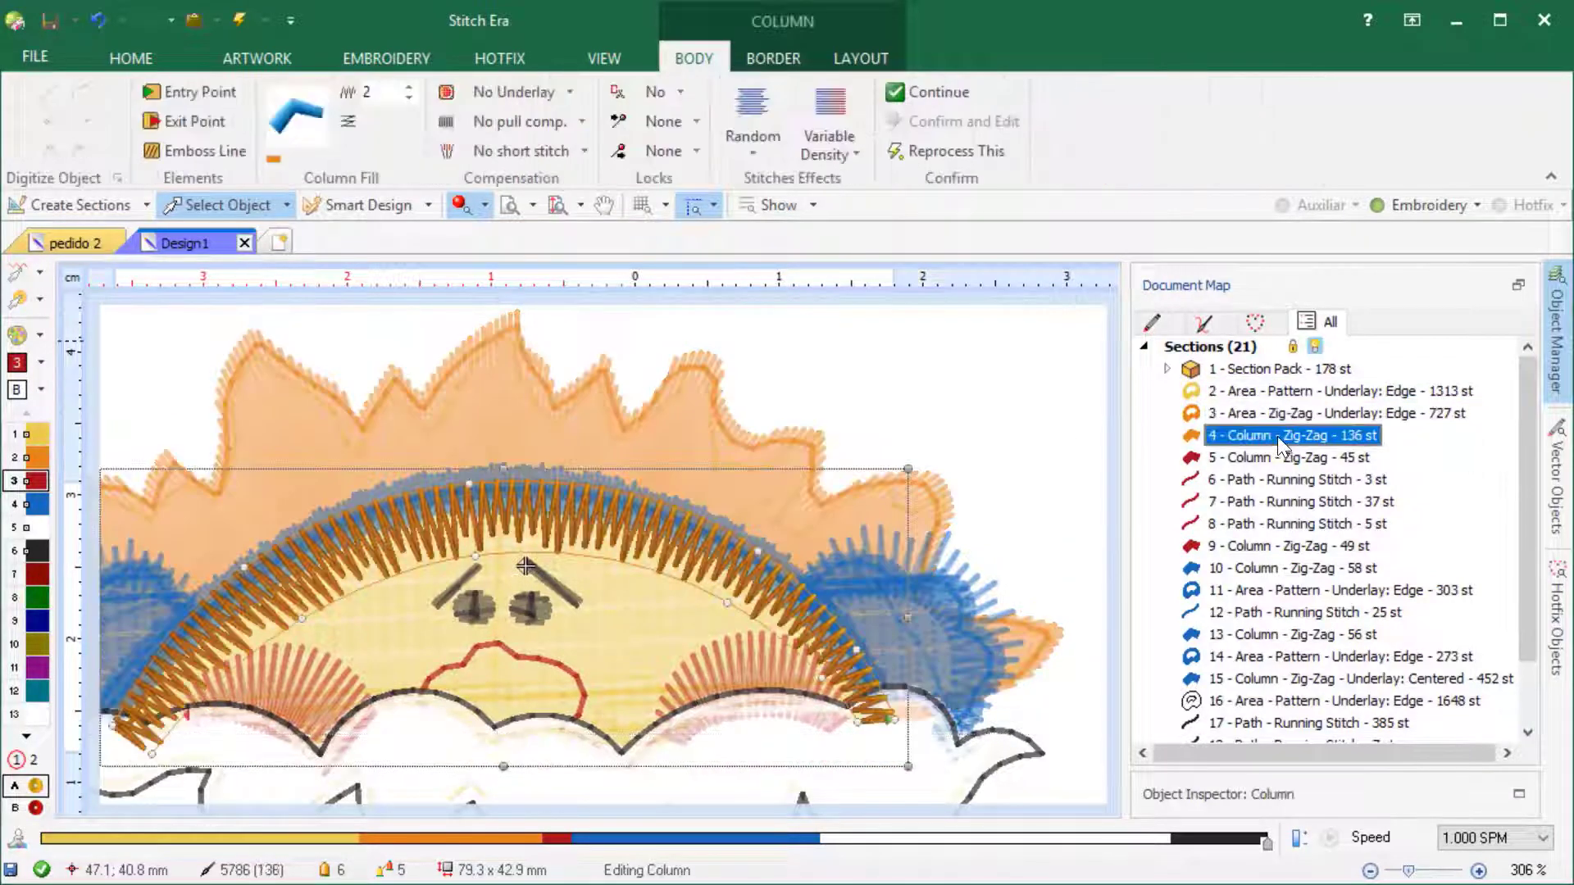
pyautogui.click(1261, 548)
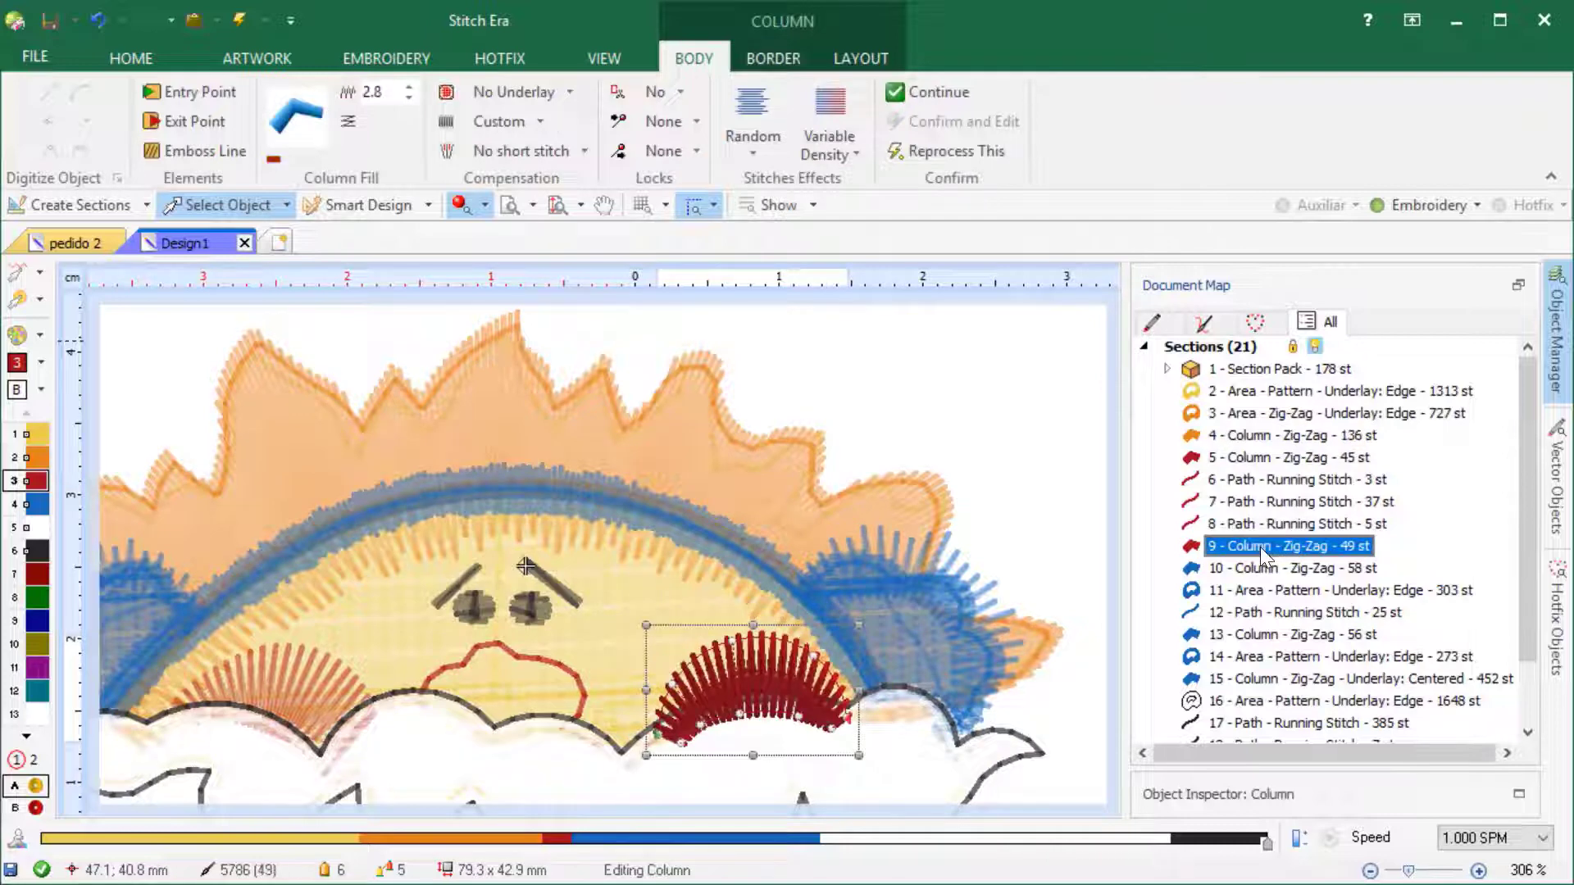
pyautogui.click(1267, 591)
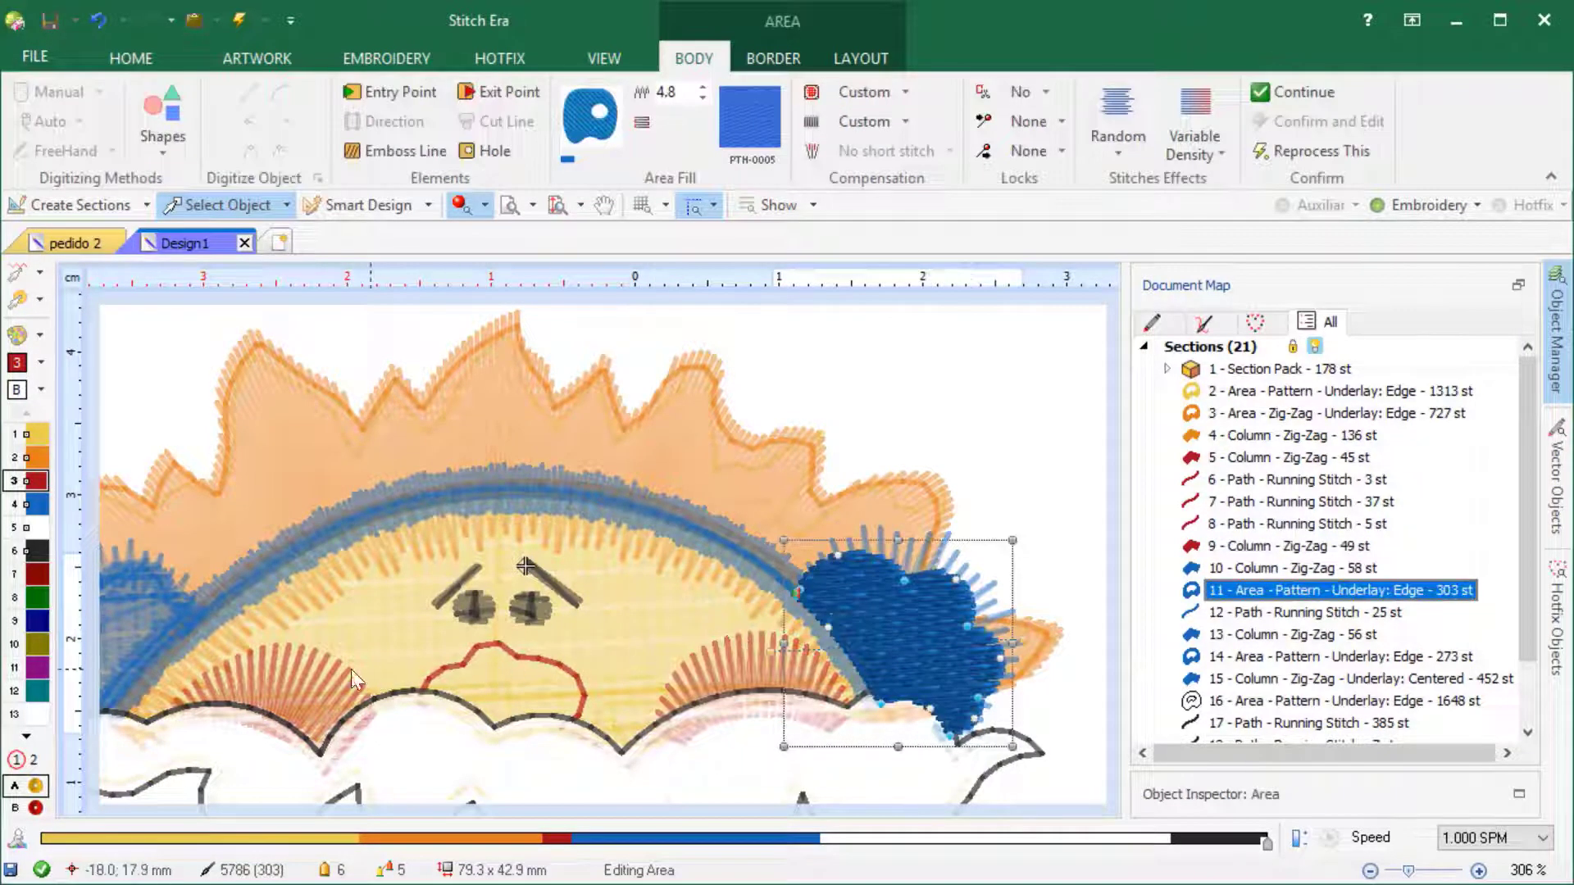
pyautogui.click(320, 692)
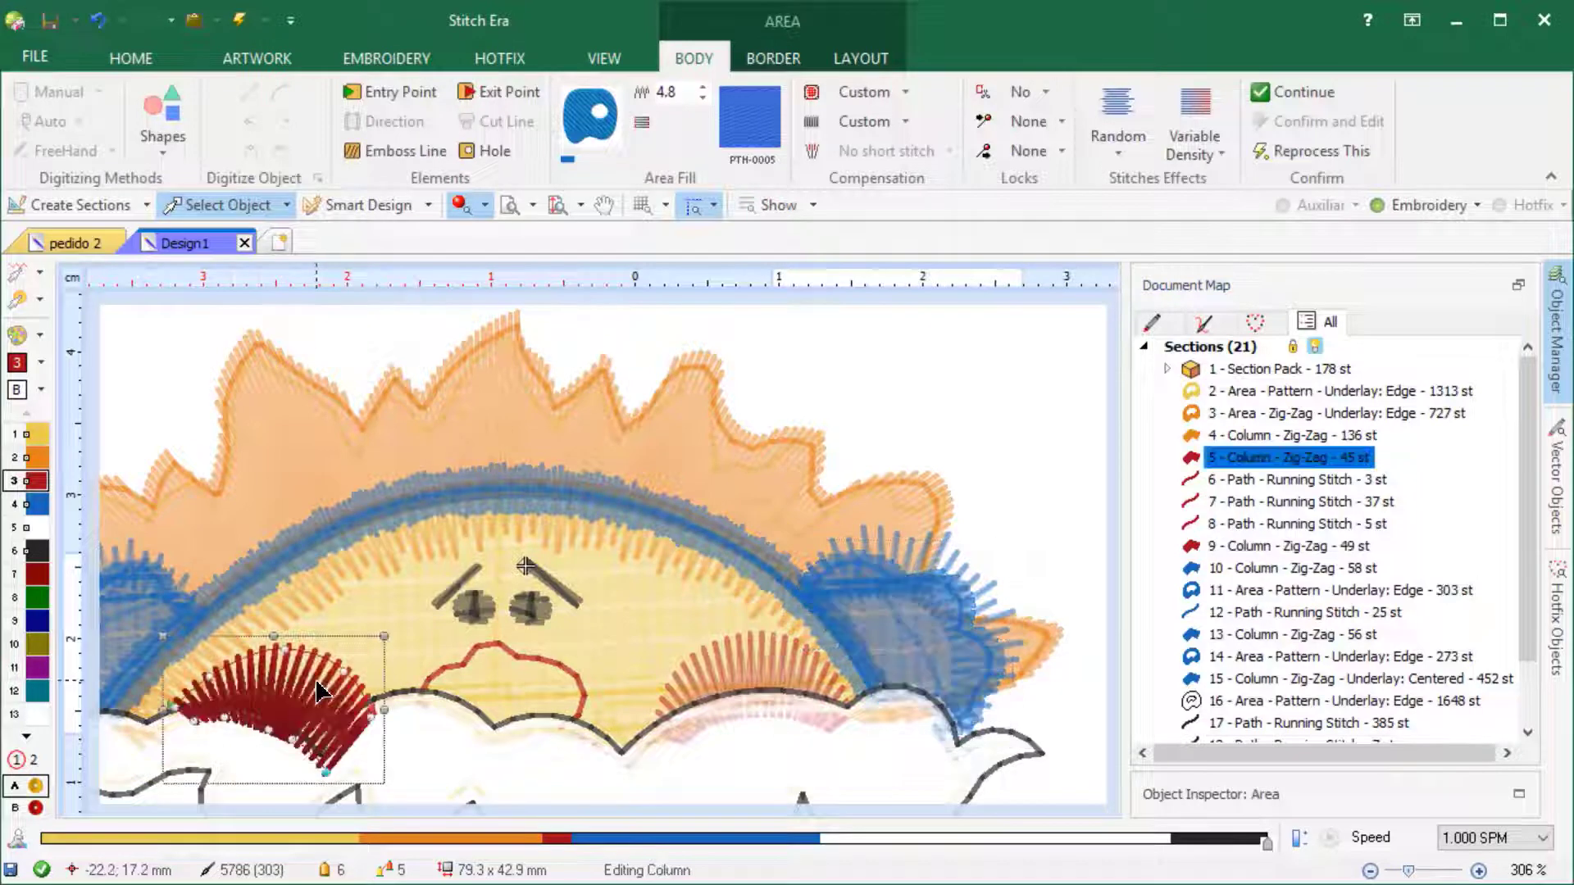
pyautogui.click(889, 648)
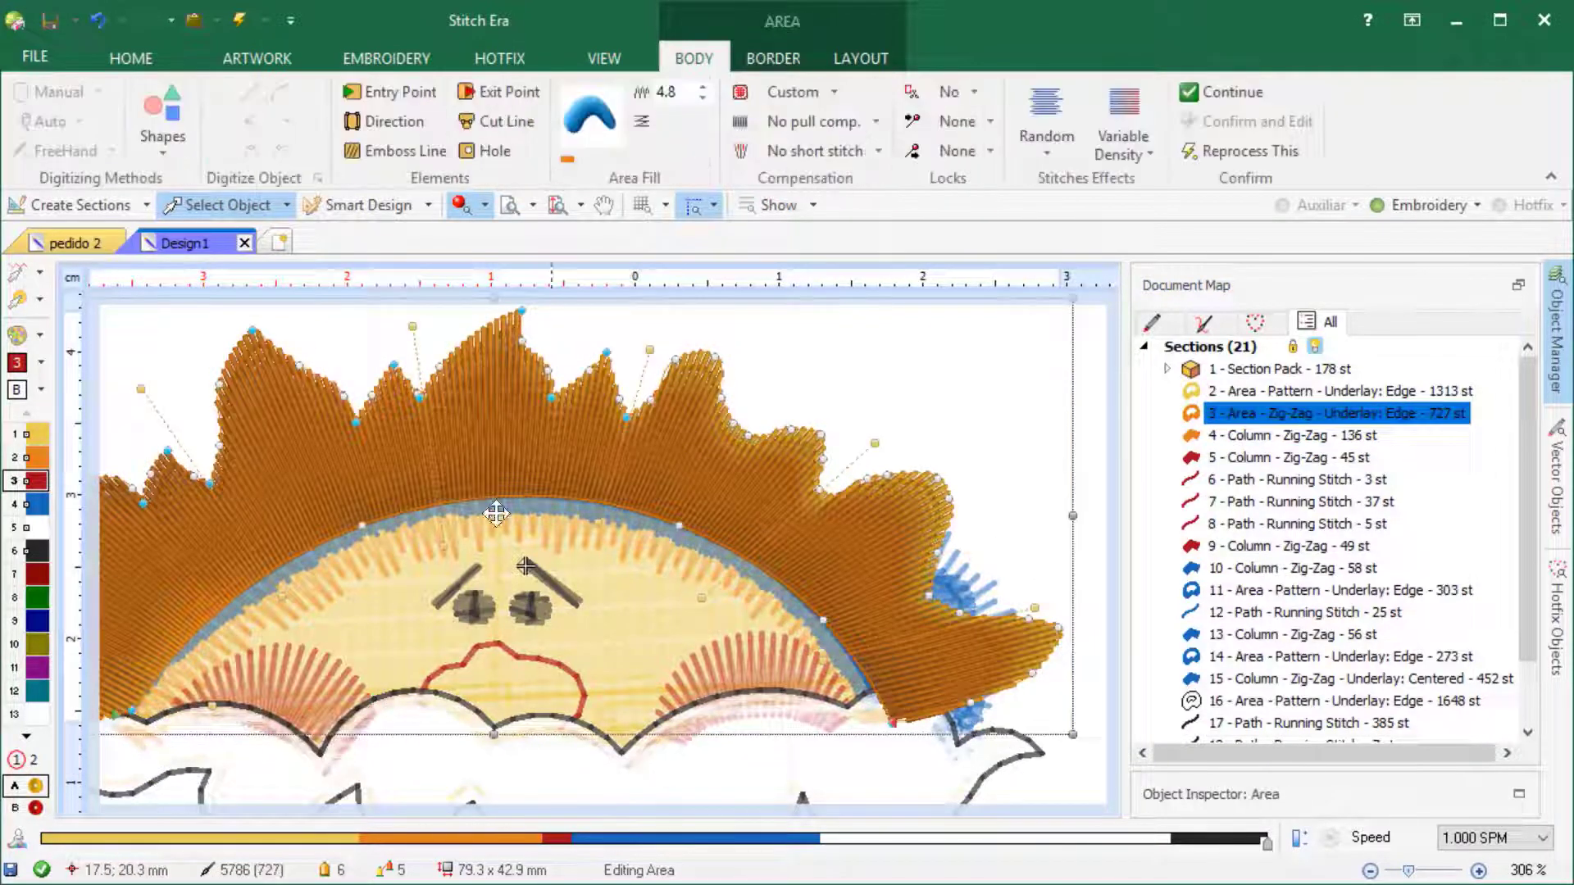
# Recolour the sun's orange rays with colour 1 and set their zig-zag density to 3 lines/mm.
pyautogui.click(42, 433)
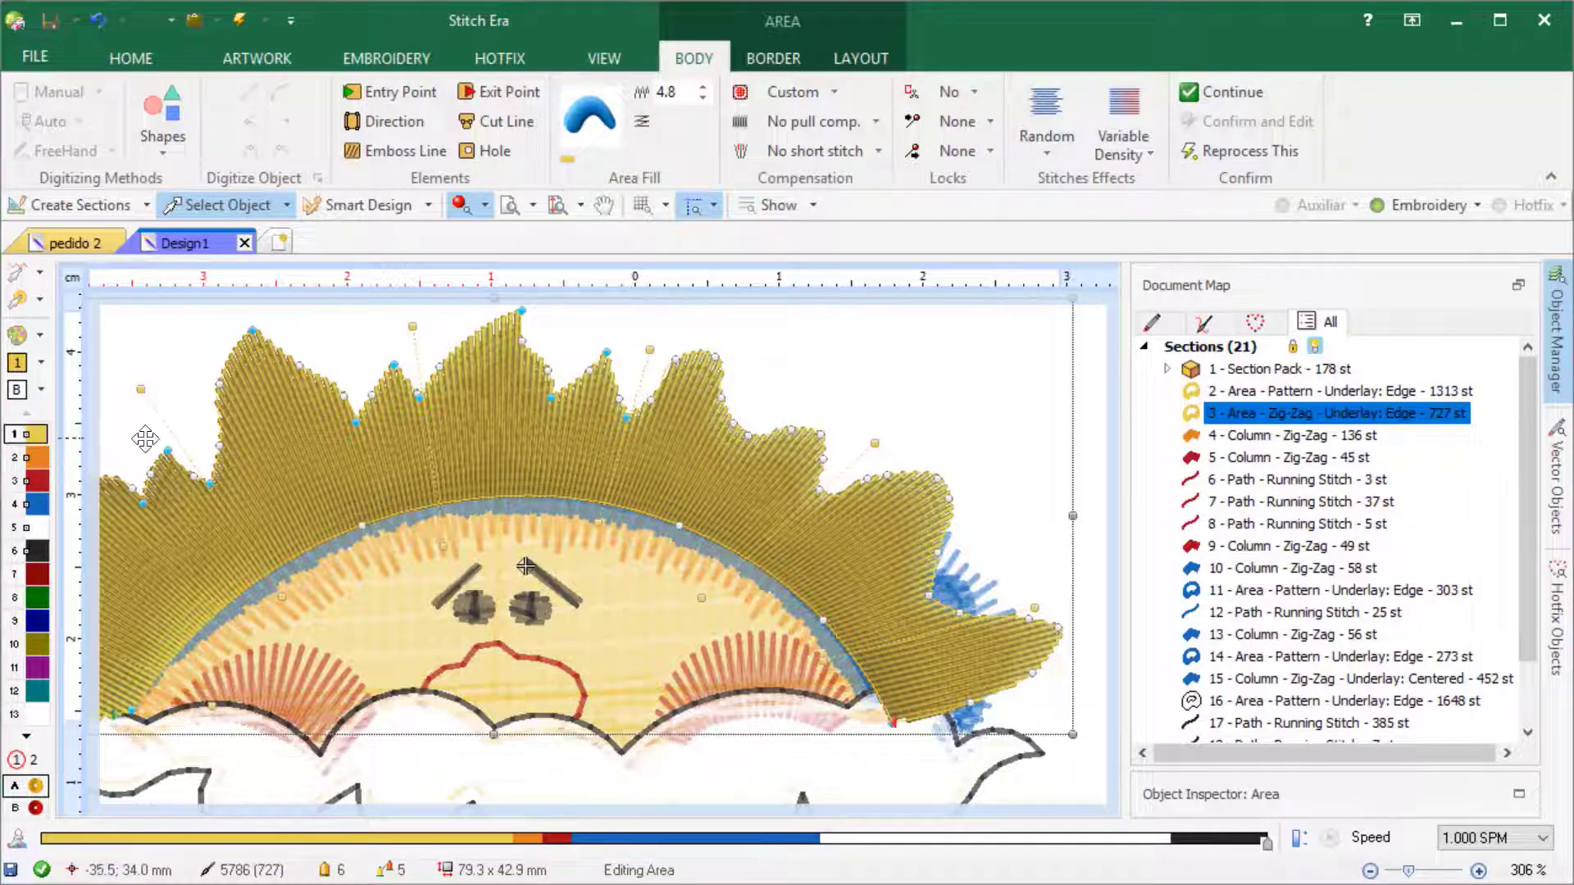
pyautogui.click(1520, 793)
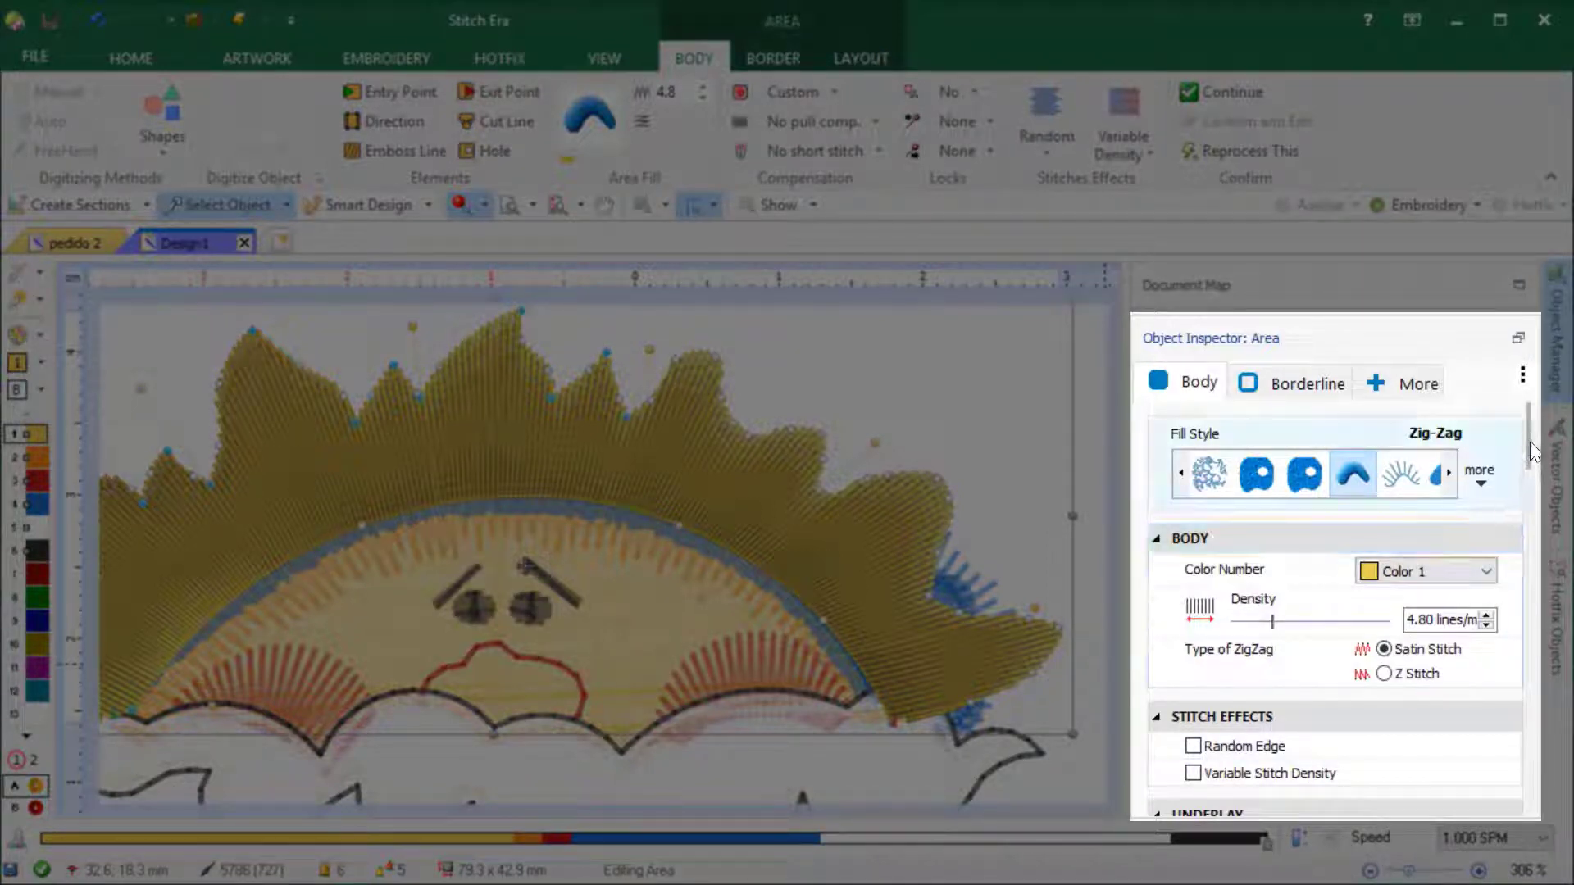
pyautogui.moveTo(1530, 440)
pyautogui.mouseDown()
pyautogui.moveTo(1541, 783)
pyautogui.moveTo(1564, 789)
pyautogui.moveTo(1555, 621)
pyautogui.moveTo(1516, 533)
pyautogui.moveTo(1515, 418)
pyautogui.mouseUp()
pyautogui.click(1490, 610)
pyautogui.write('3')
pyautogui.press('Return')
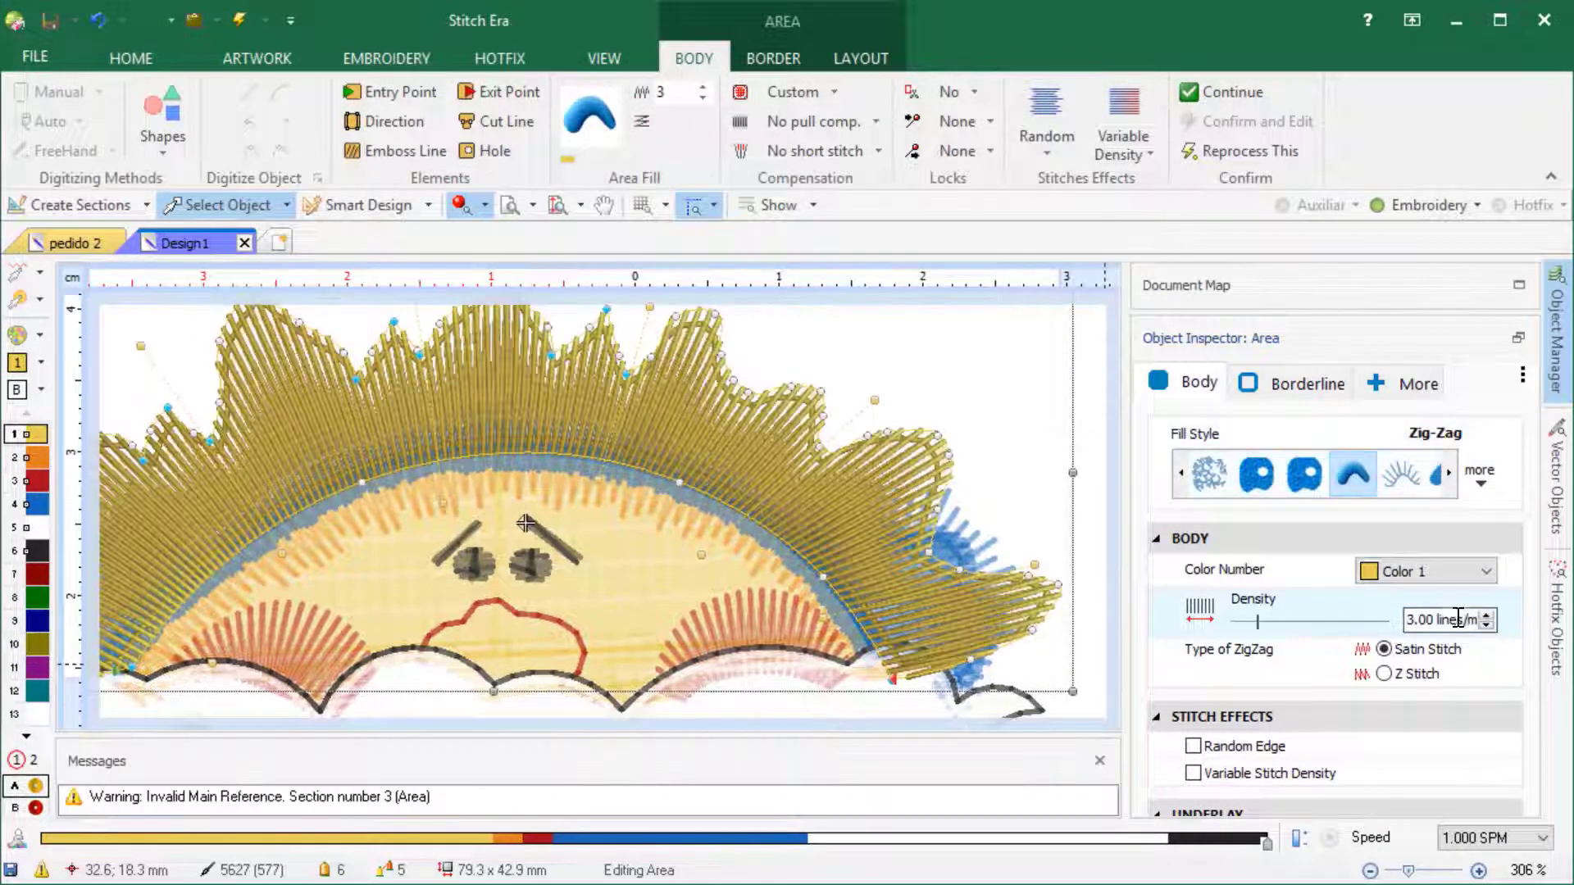
# Change the sun's rays to Color 2 and recolour the blue area at the sun's right side with colour 7.
pyautogui.click(1444, 573)
pyautogui.click(1402, 617)
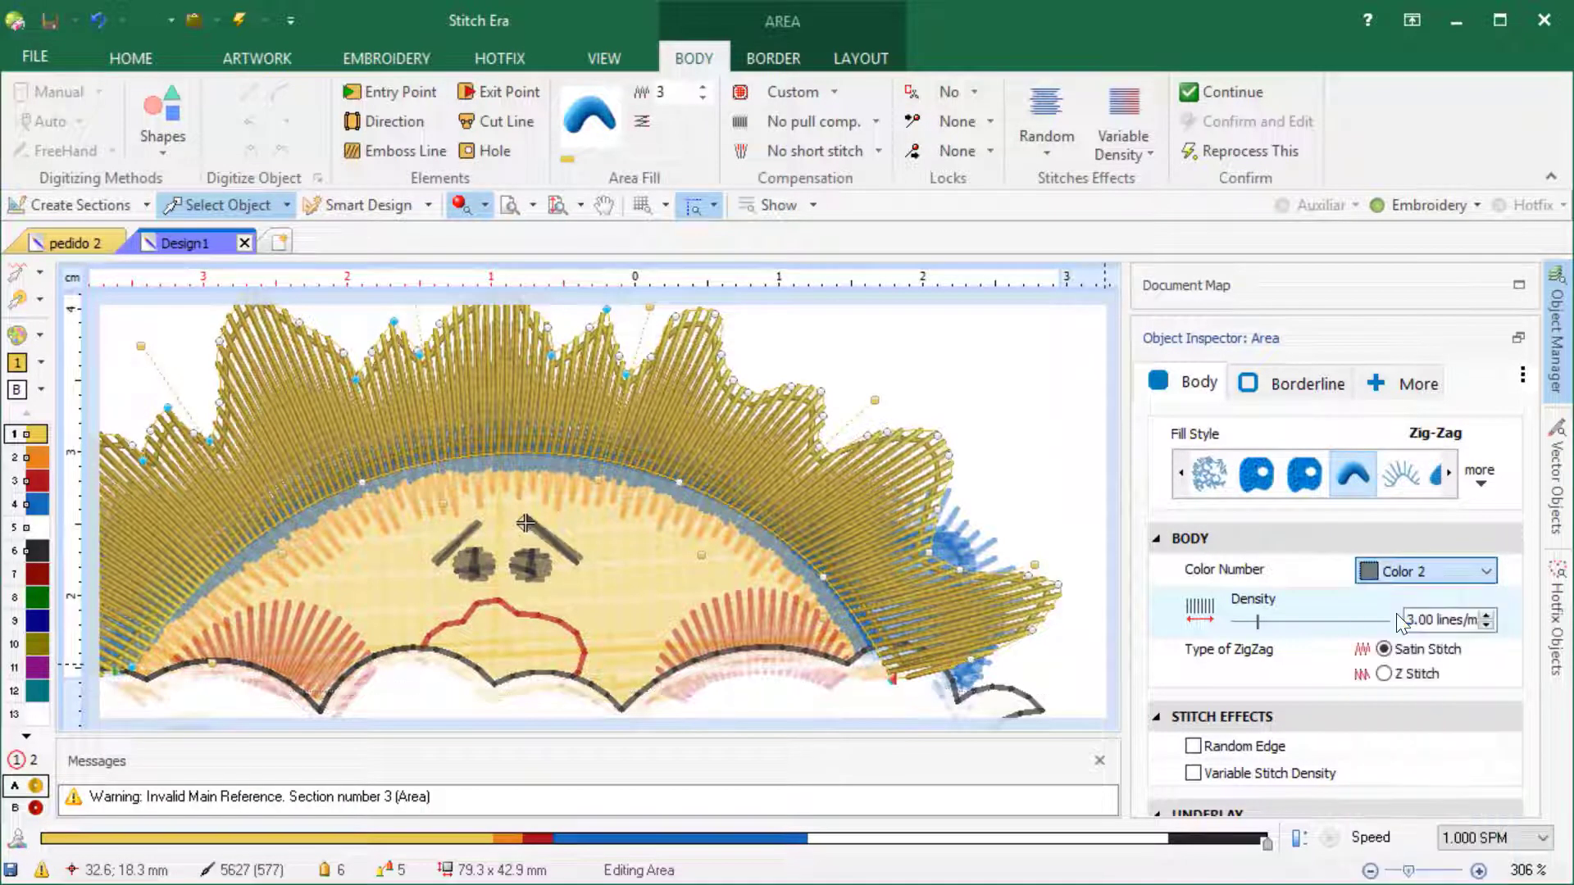
pyautogui.click(644, 581)
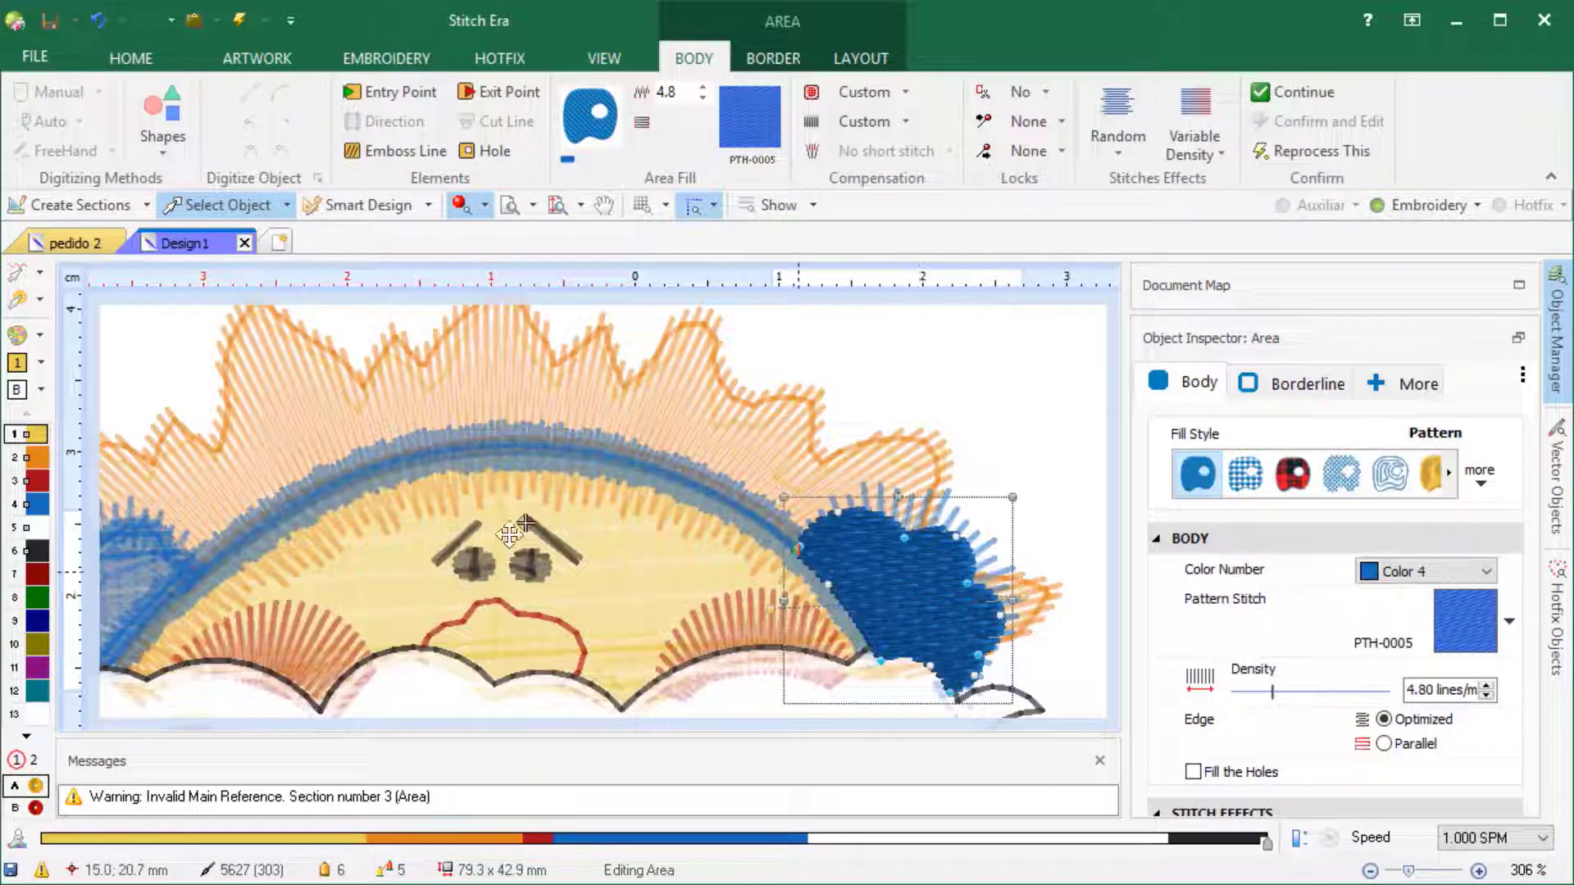
pyautogui.click(37, 574)
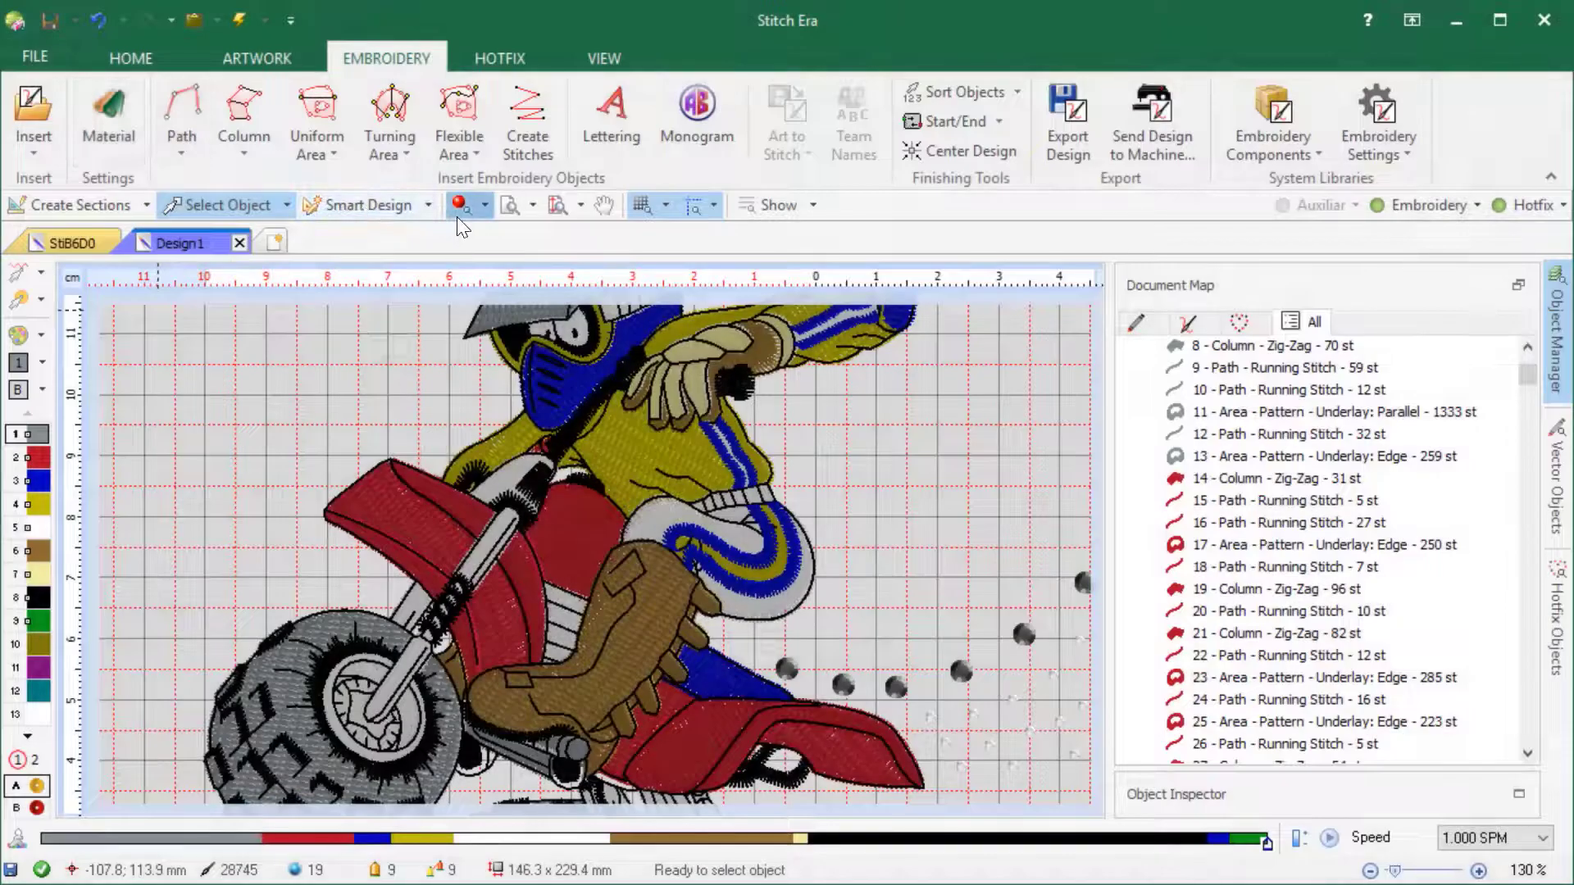
# Compare the motorcycle design with the realistic 3D view off and on, zoomed in on the red front fender.
pyautogui.click(458, 215)
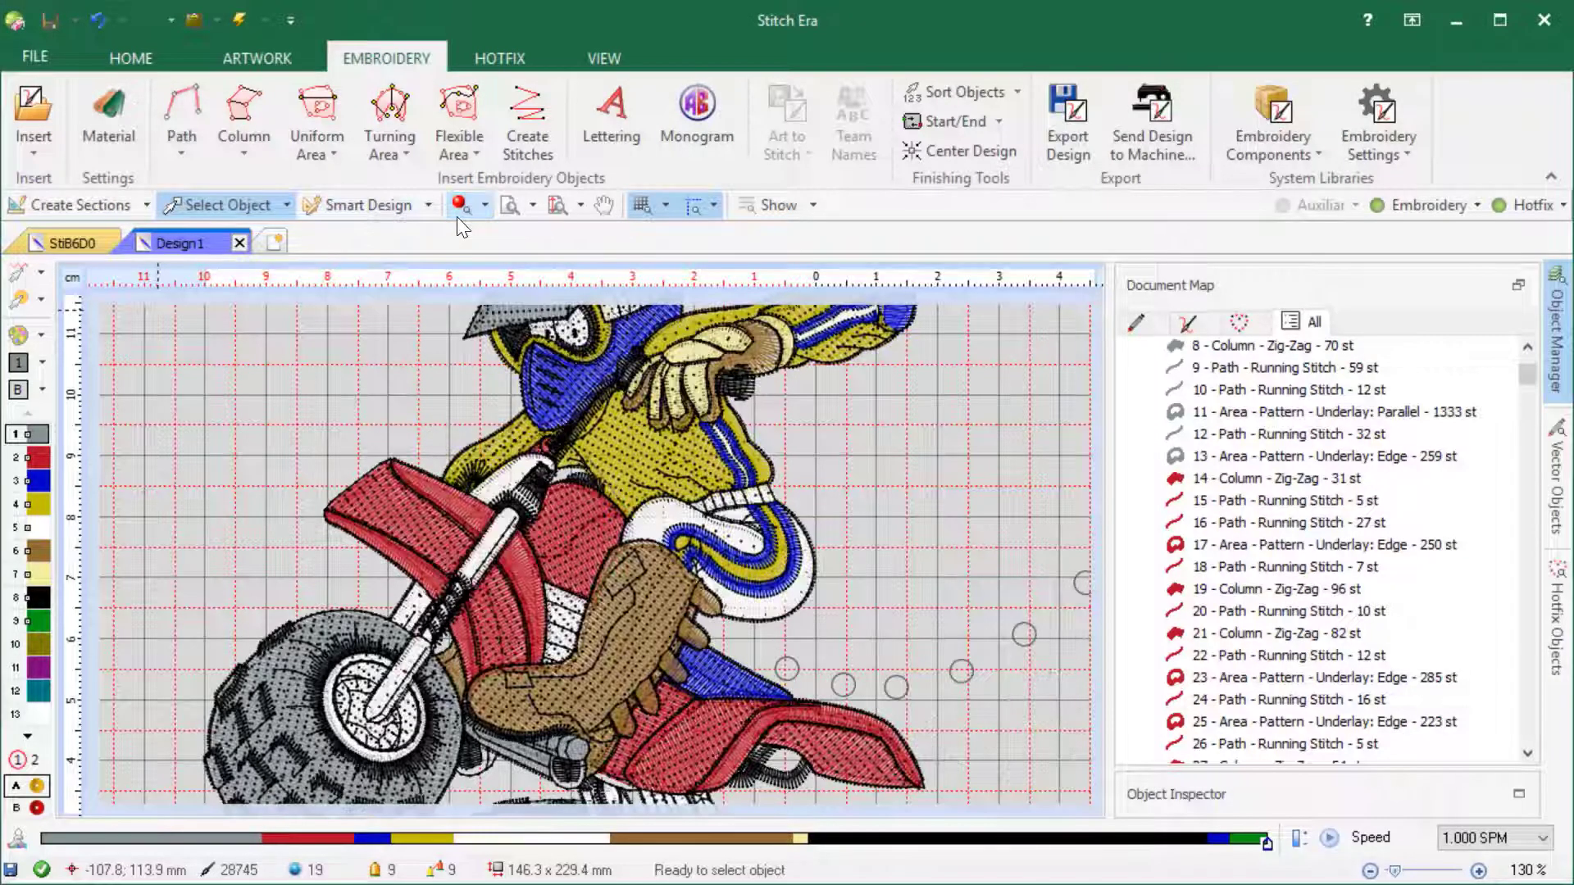
pyautogui.click(510, 205)
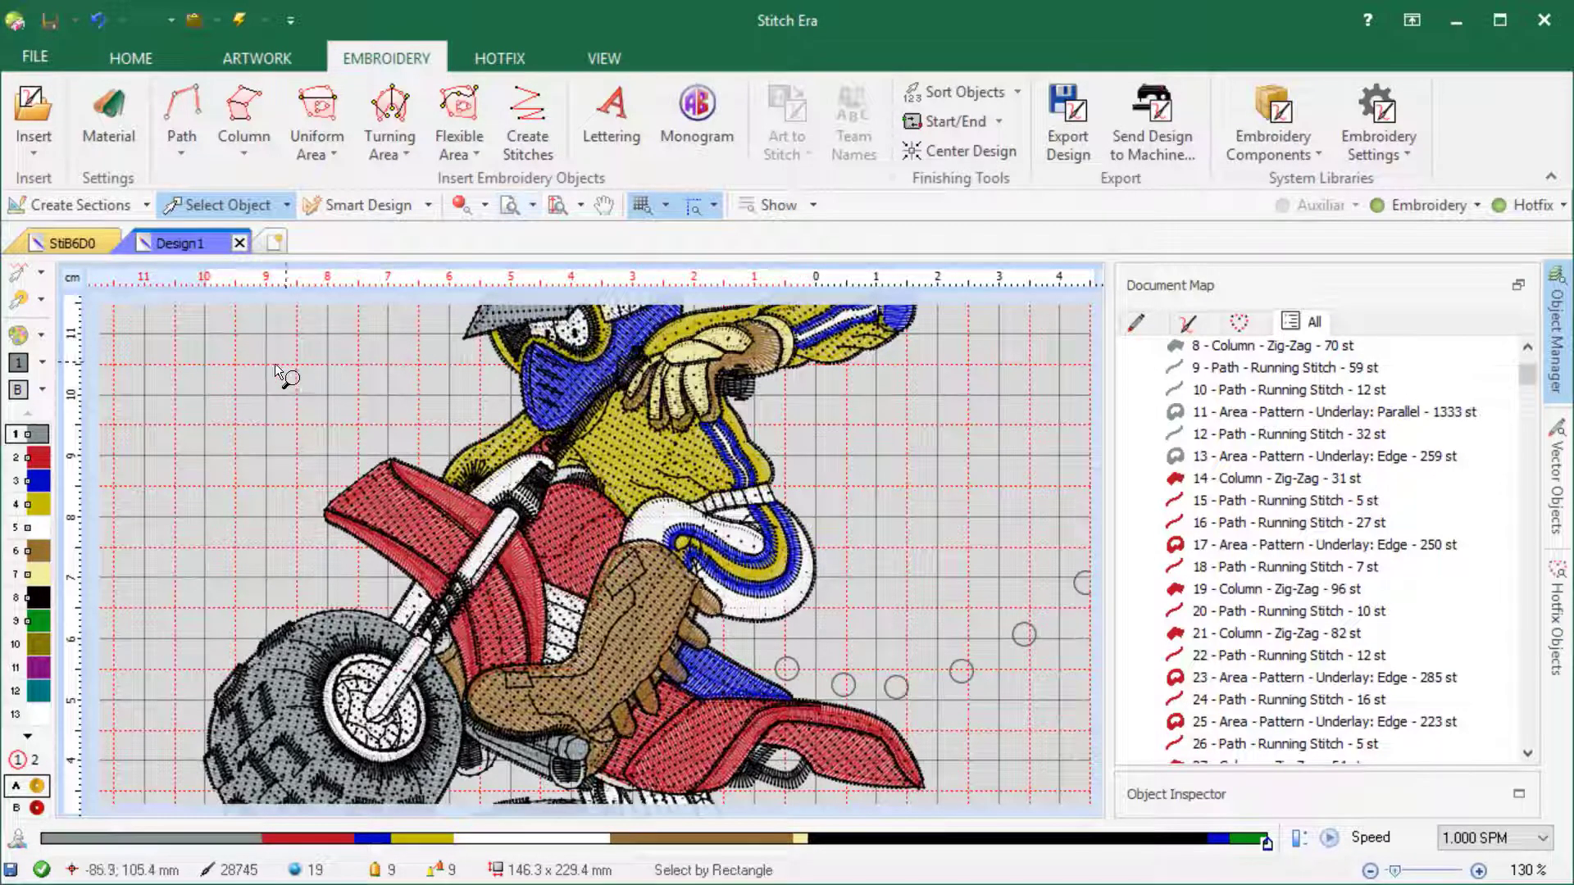
pyautogui.moveTo(354, 420); pyautogui.dragTo(580, 627)
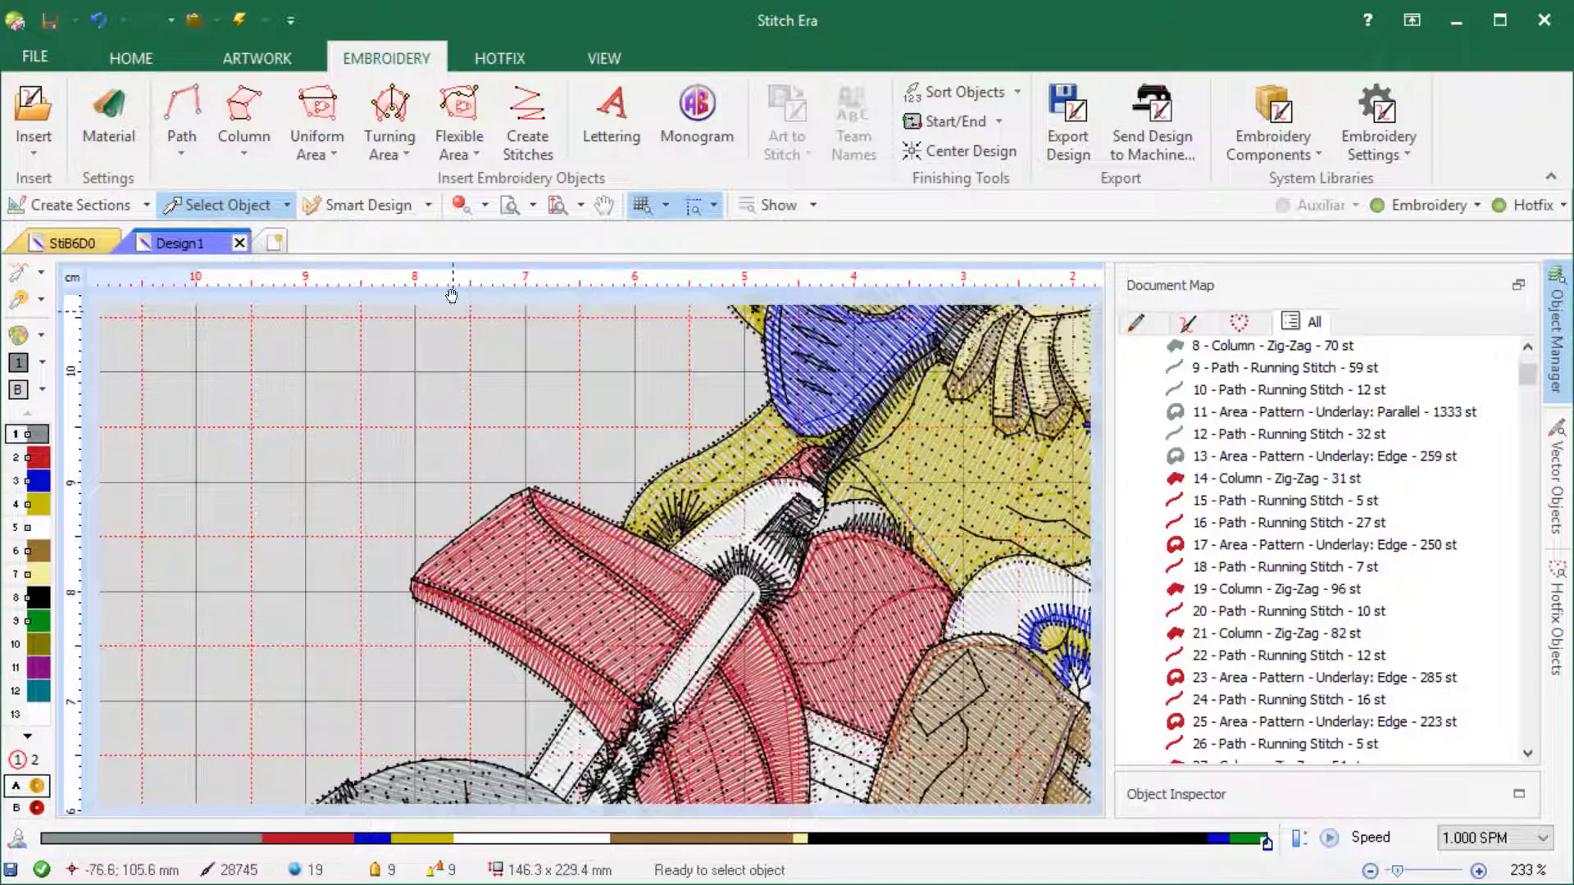
pyautogui.click(461, 205)
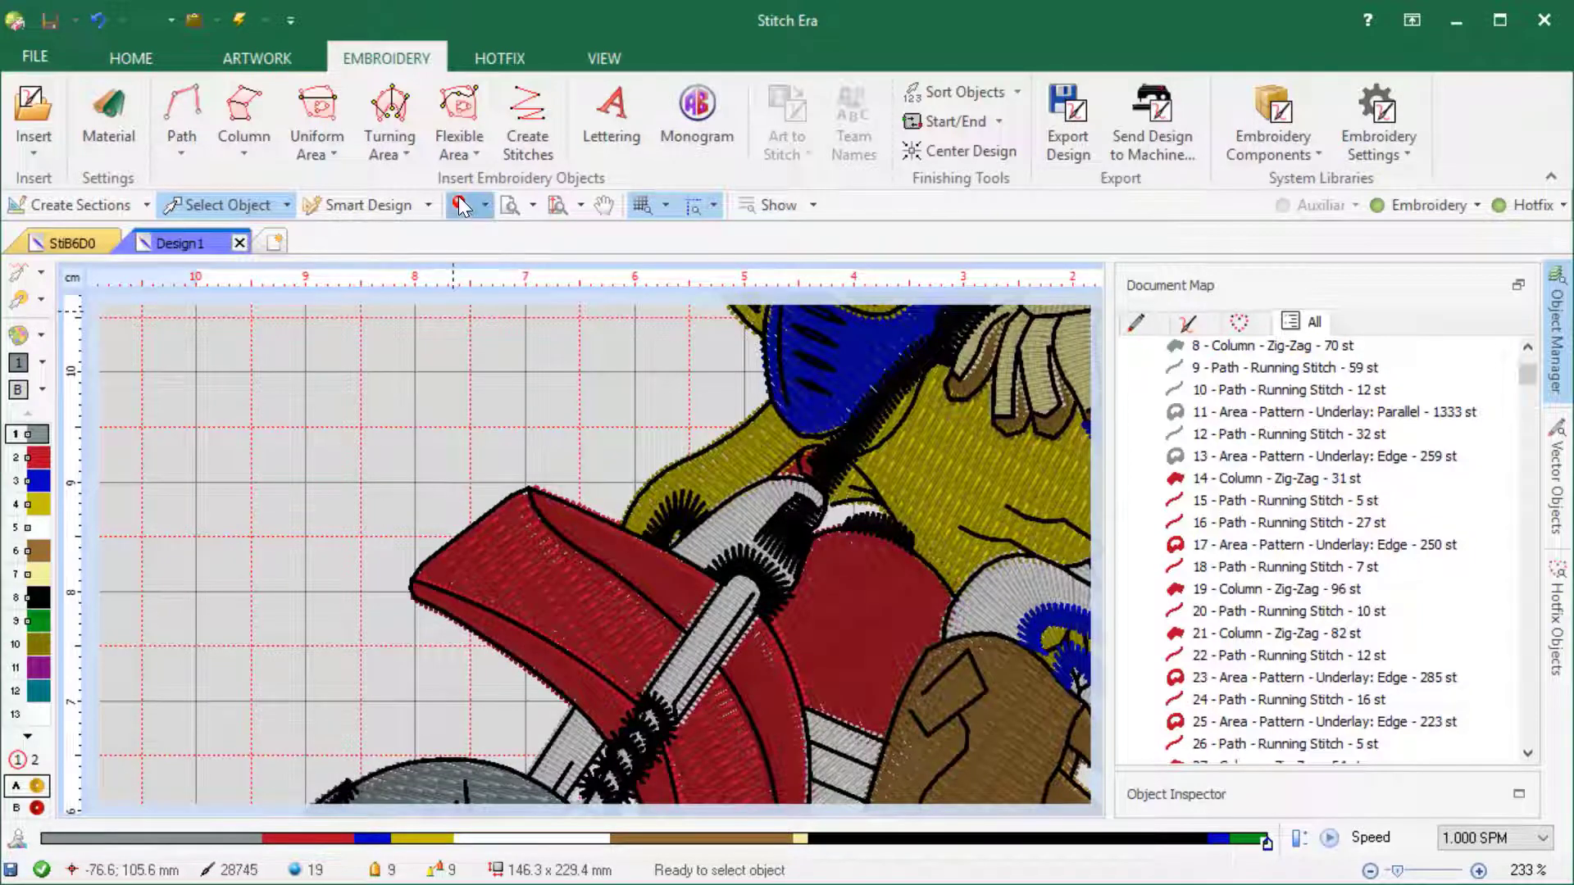
pyautogui.click(461, 205)
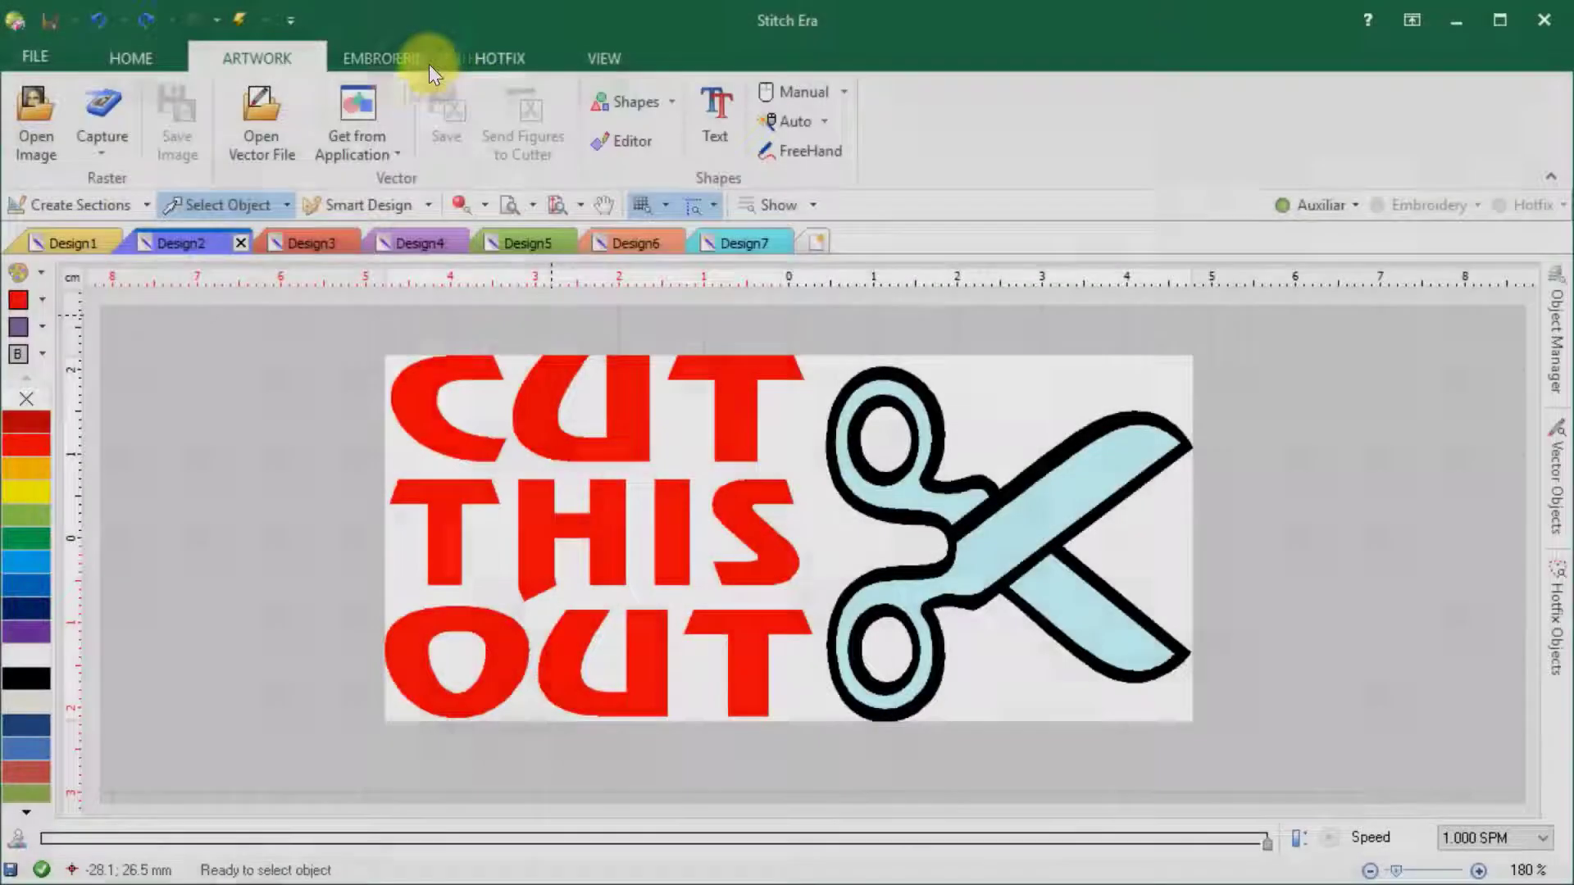
# Create a rounded-rectangle Path with Zig-Zag border about 108 × 54 mm around the CUT THIS OUT scissors artwork.
pyautogui.click(410, 66)
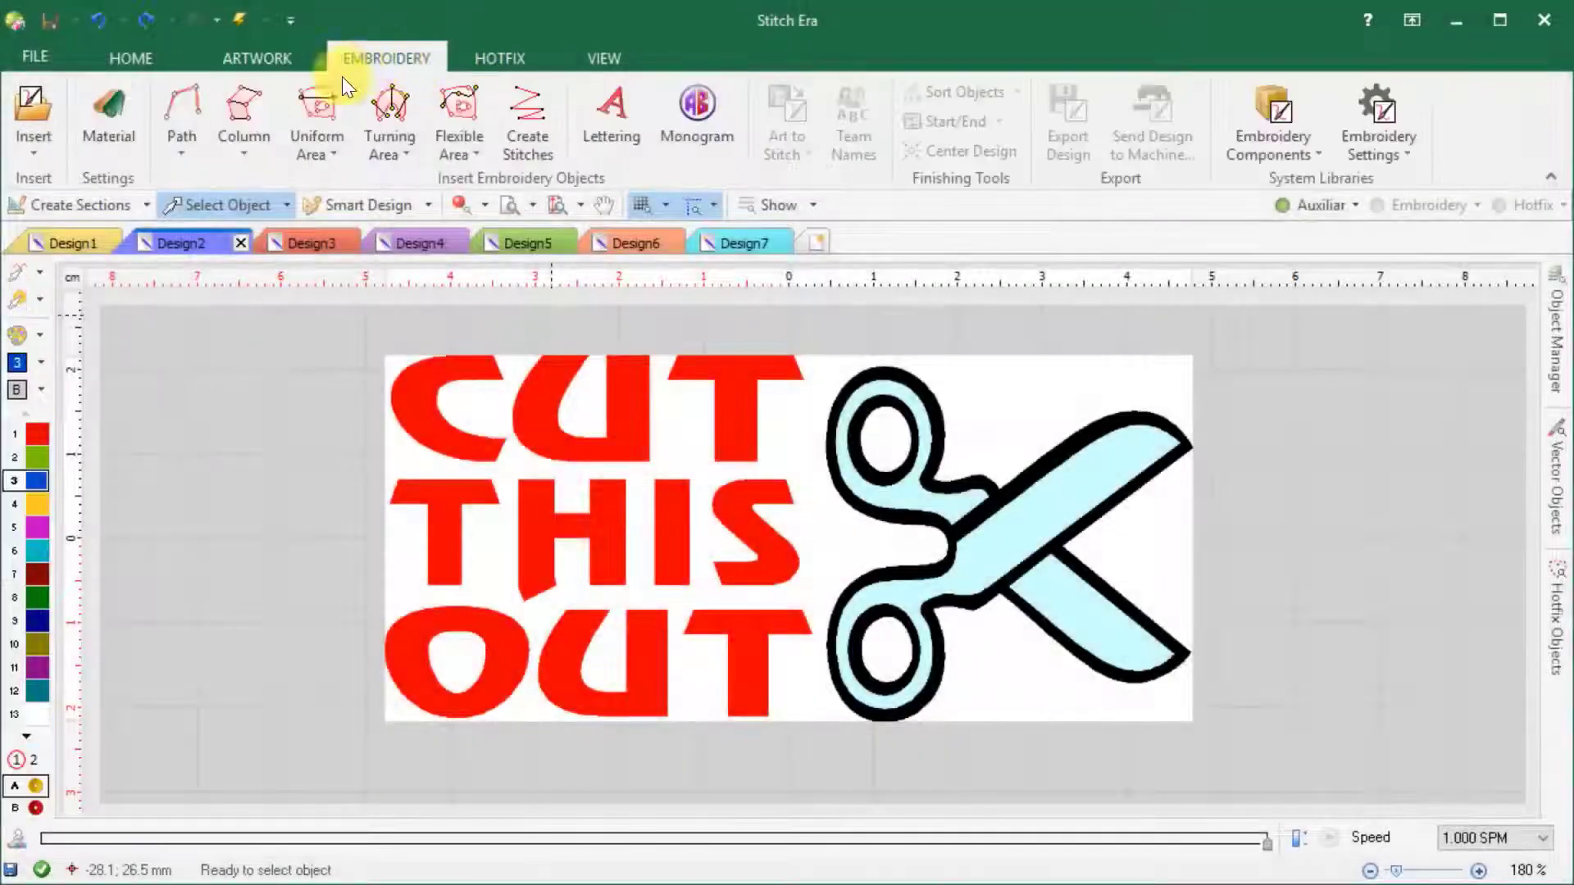
pyautogui.click(191, 144)
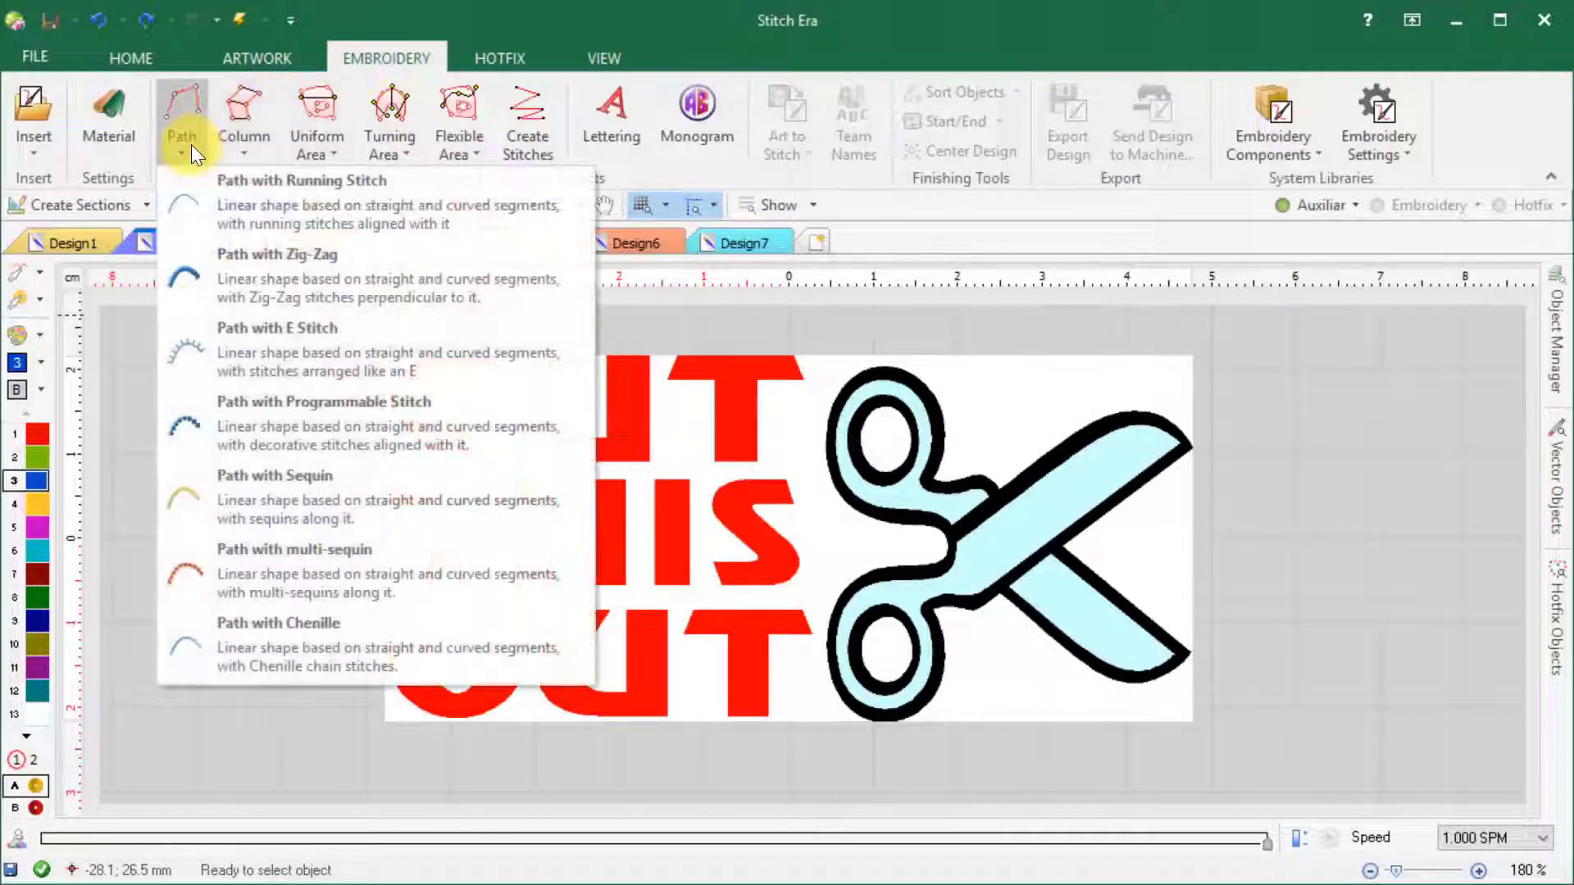
pyautogui.click(245, 267)
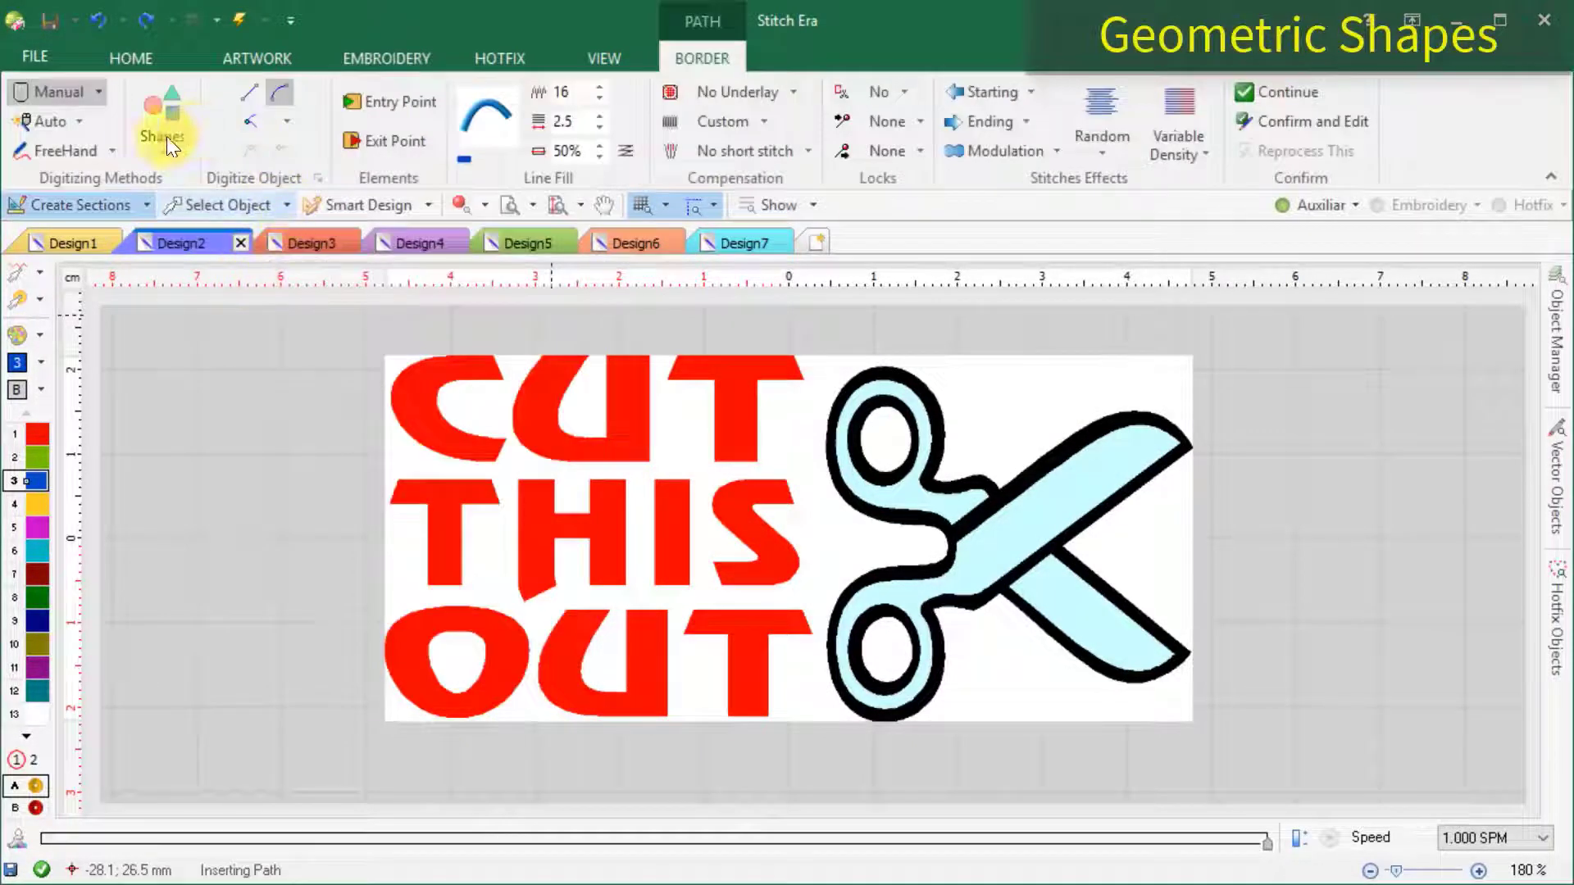
pyautogui.click(162, 158)
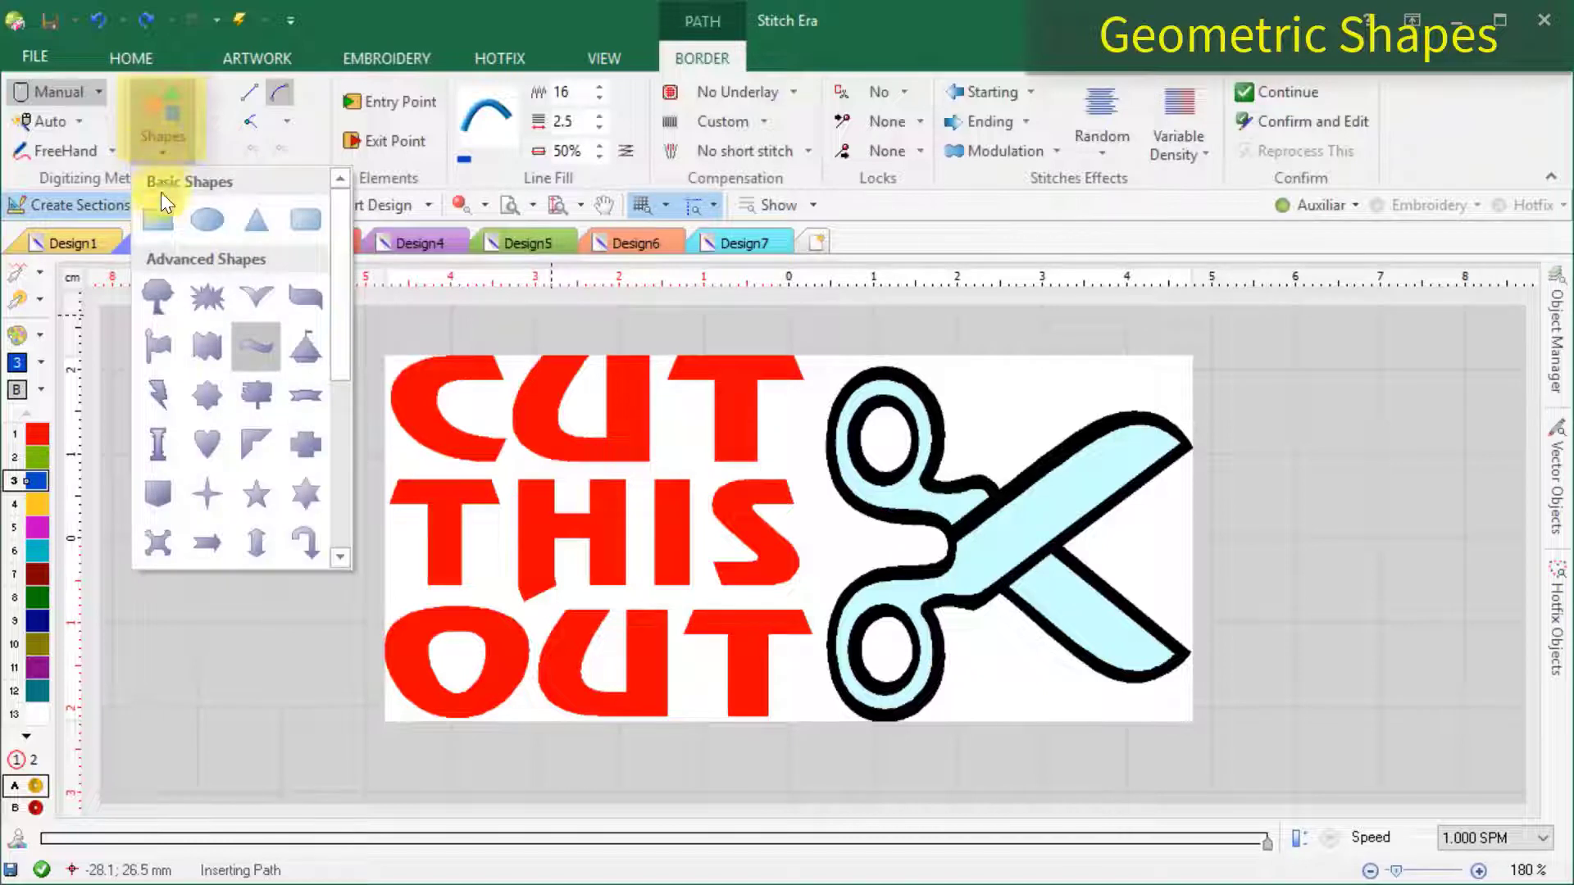
pyautogui.click(301, 215)
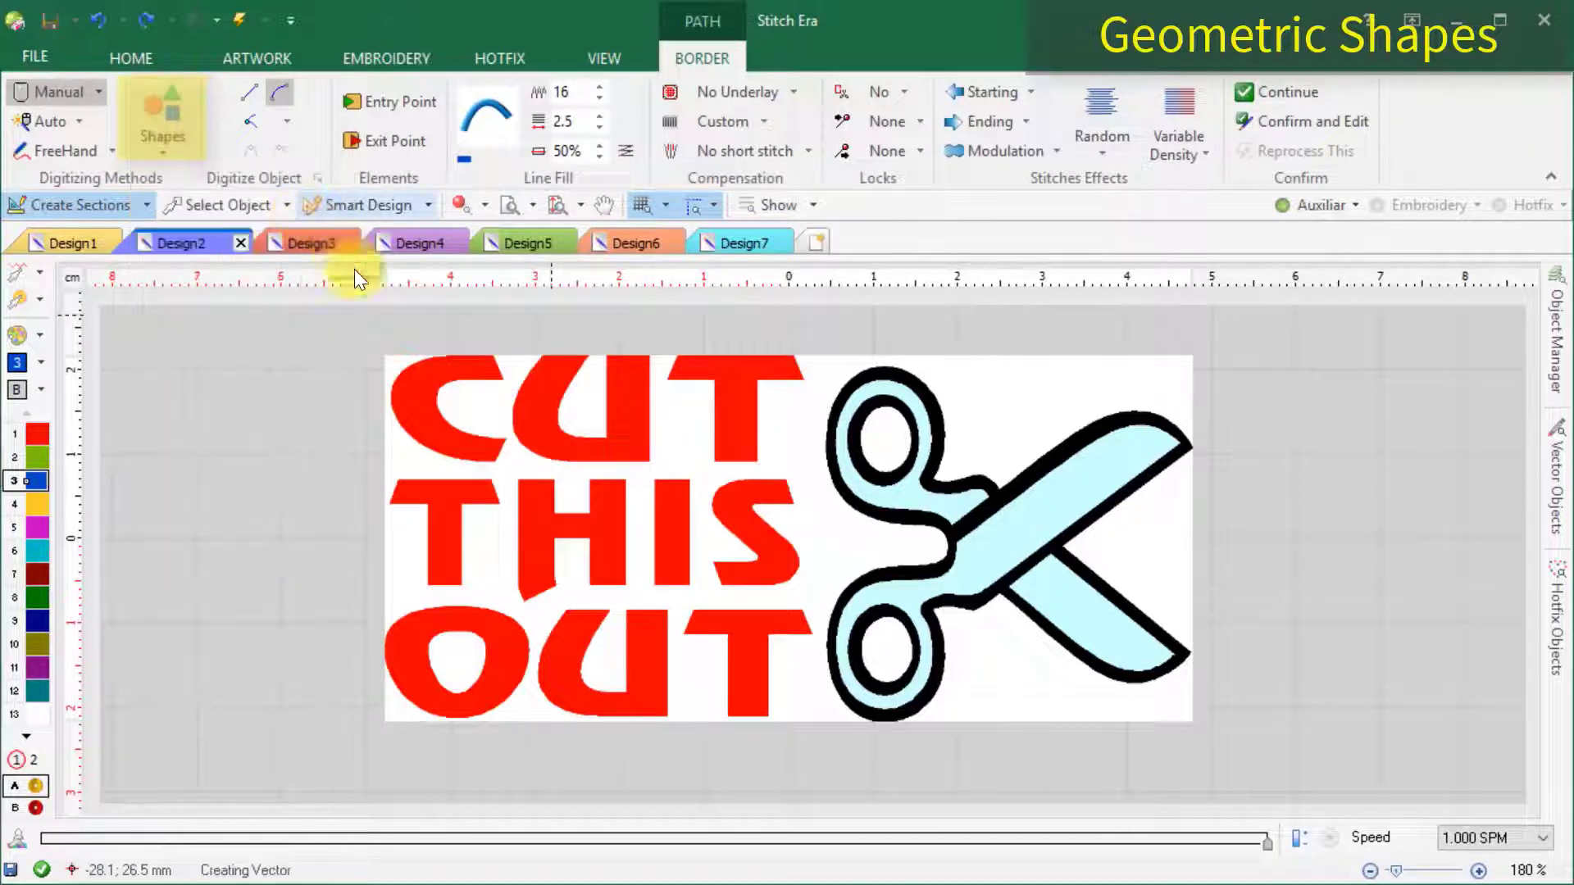
pyautogui.moveTo(352, 333); pyautogui.dragTo(1238, 762)
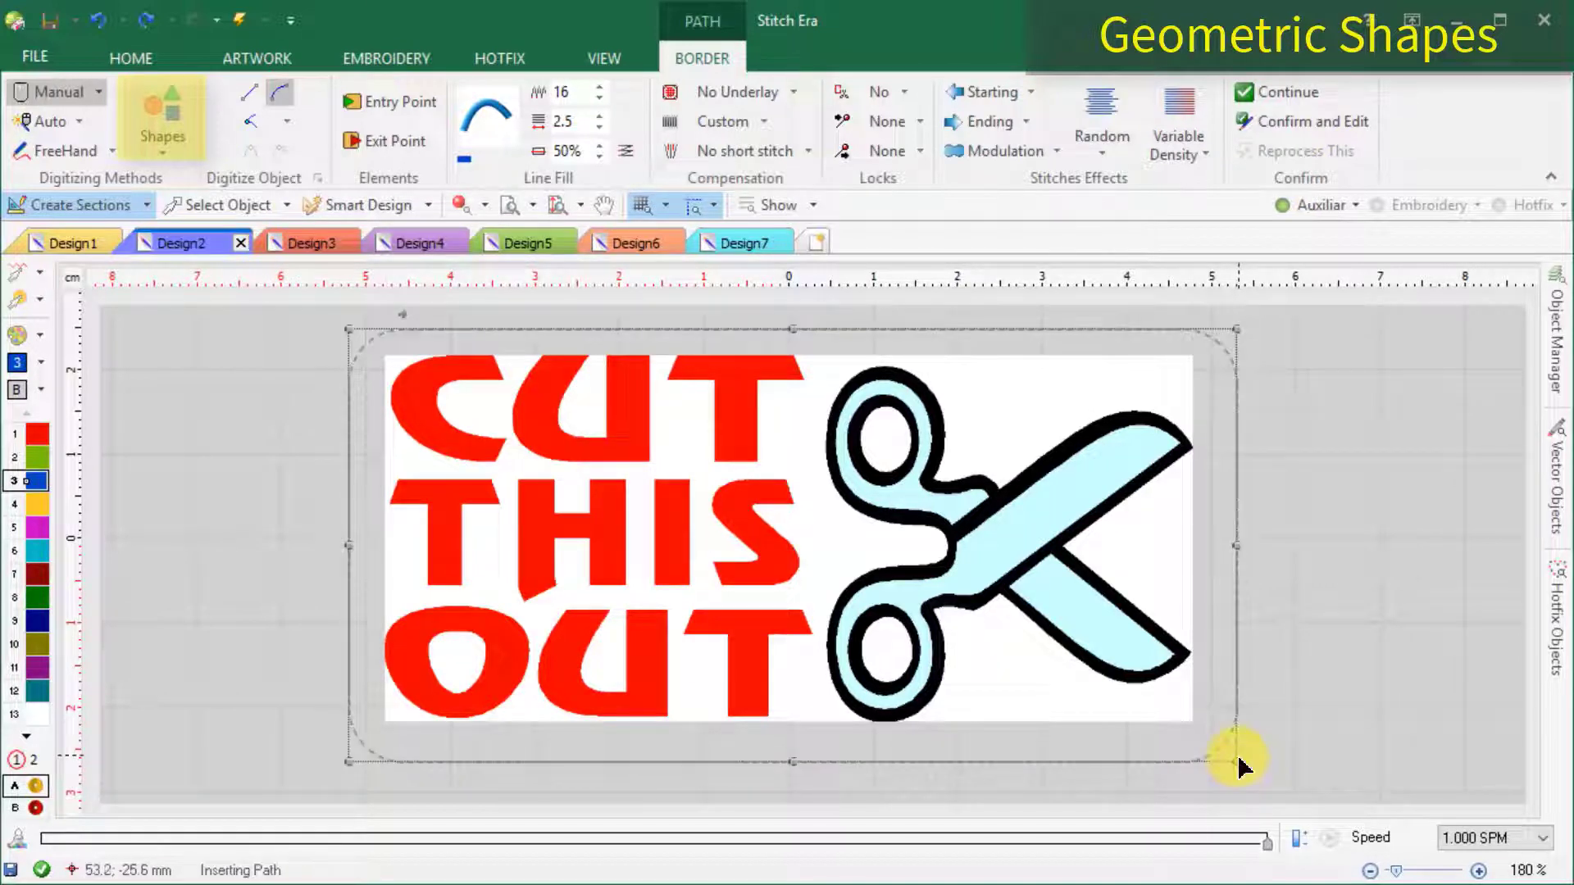
pyautogui.rightClick(1239, 760)
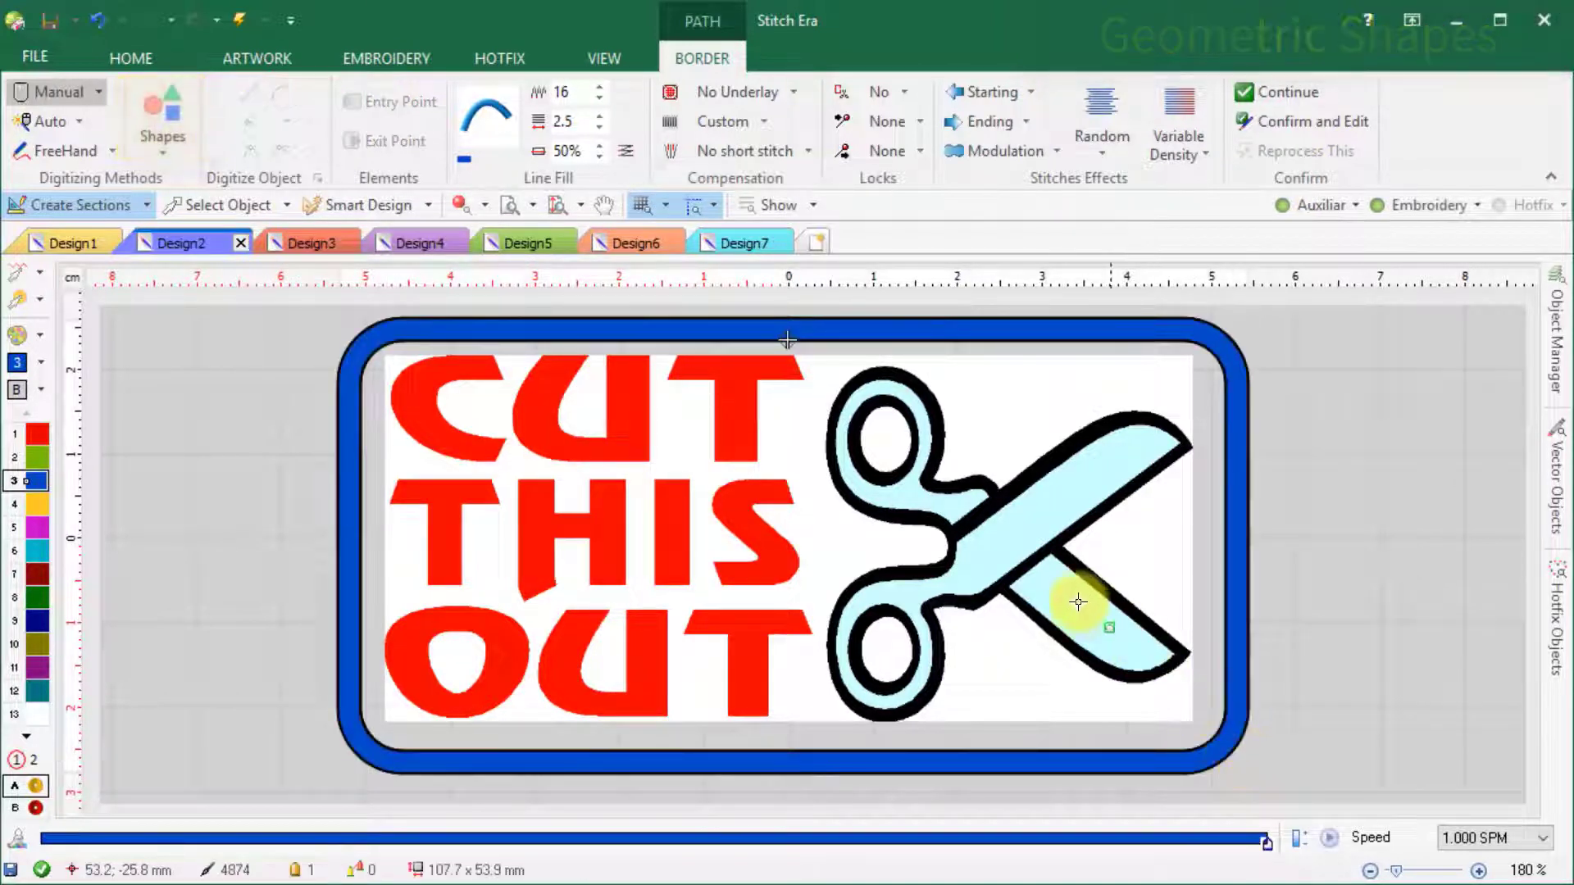
# Outline the letter C of CUT by hand as a Turning Area with Zig-Zag, following its straight ends and curved edges.
pyautogui.click(515, 207)
pyautogui.moveTo(375, 326); pyautogui.dragTo(539, 475)
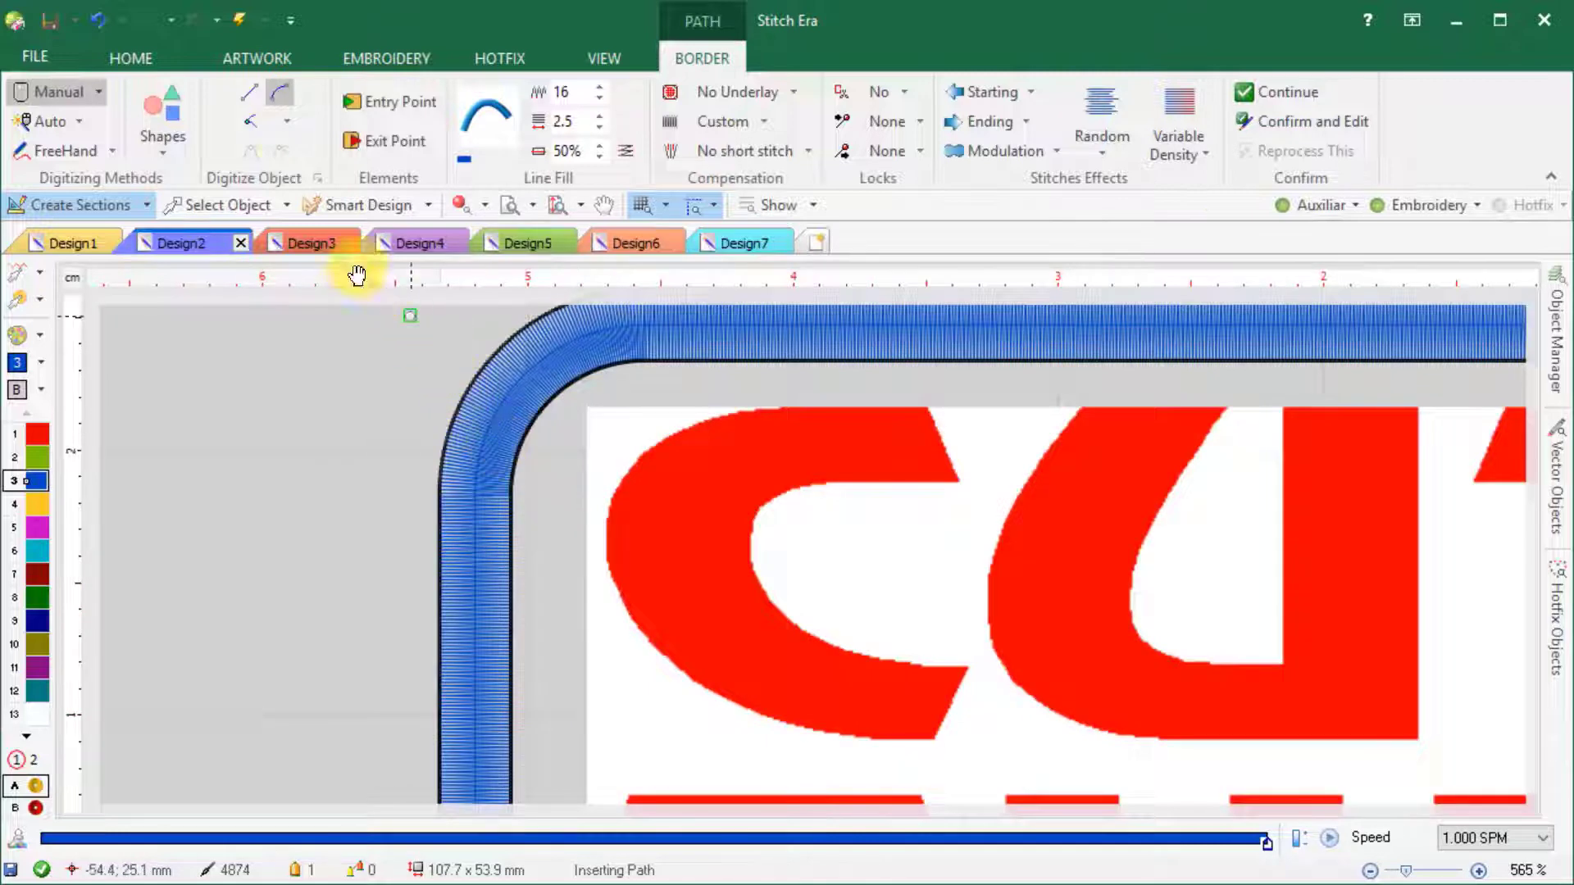
pyautogui.click(365, 56)
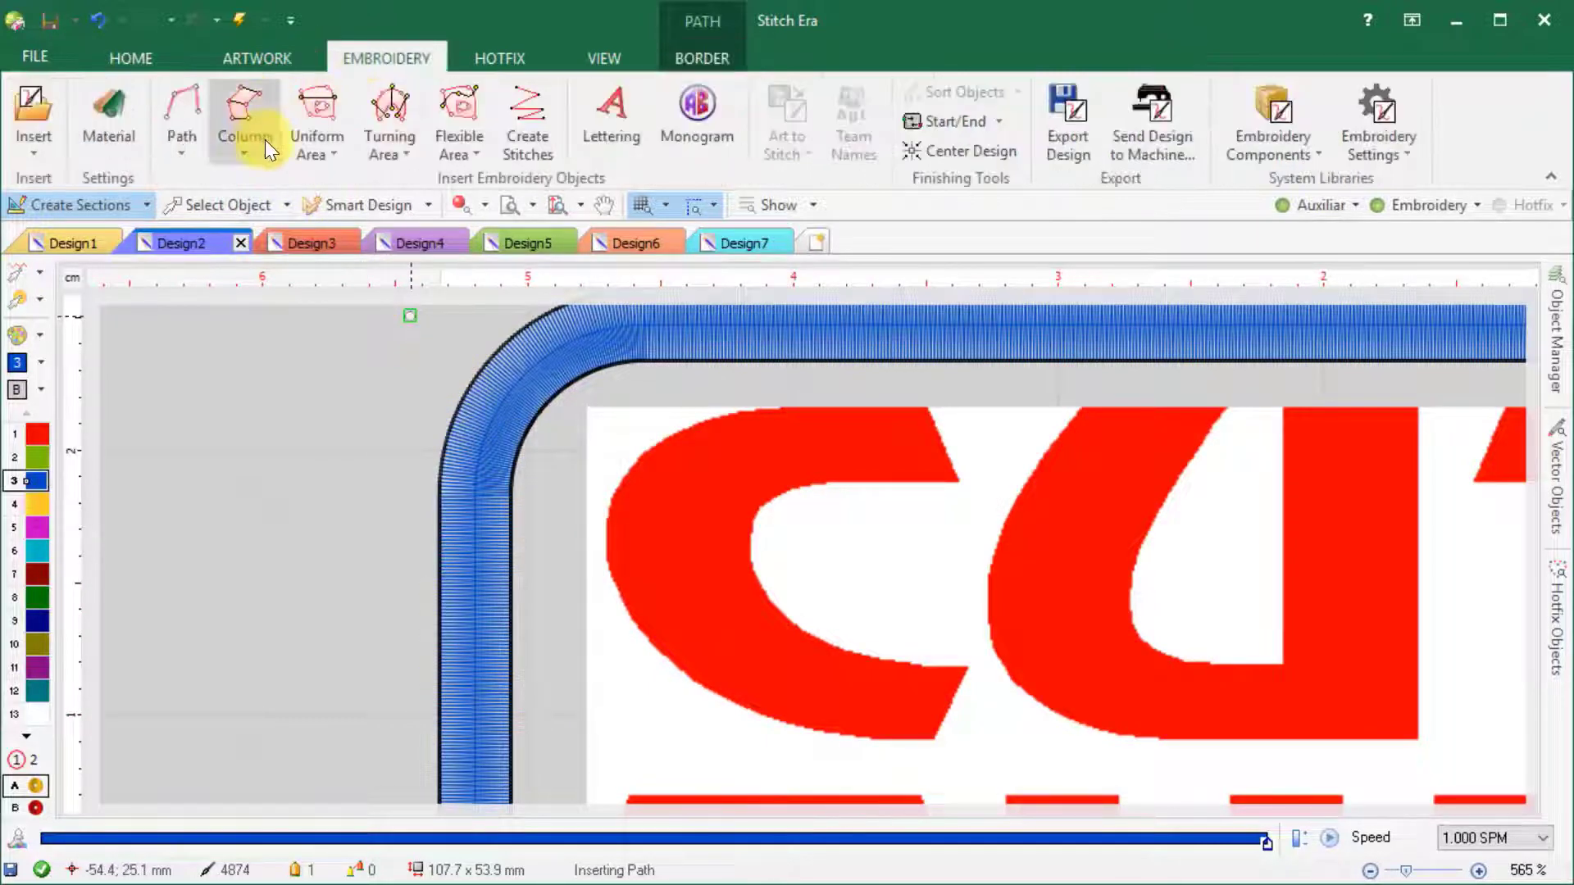
pyautogui.click(389, 157)
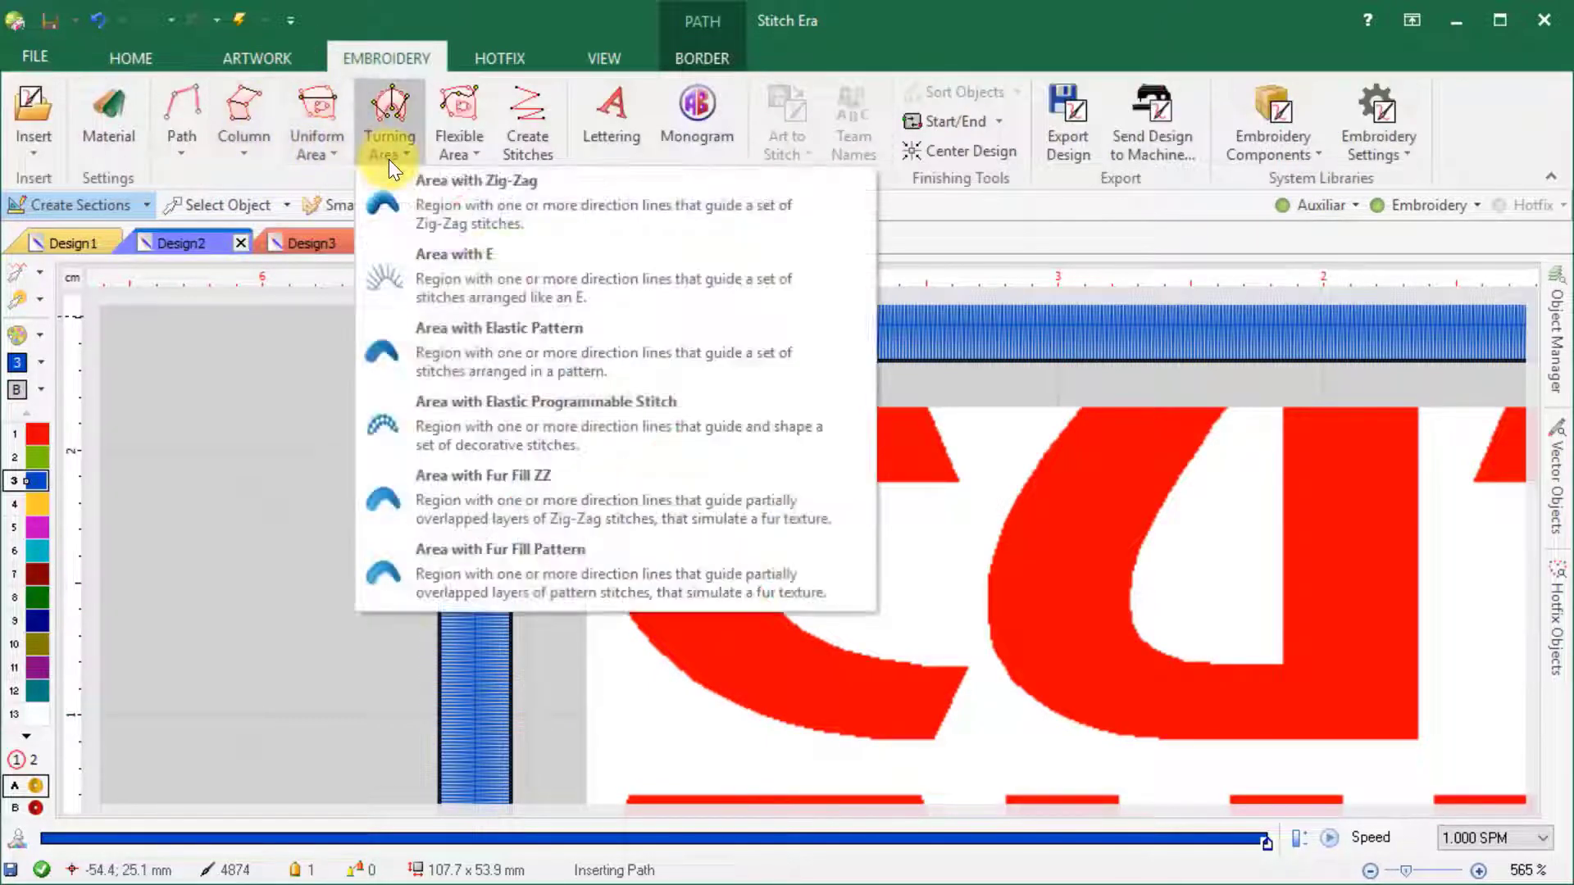
pyautogui.click(395, 203)
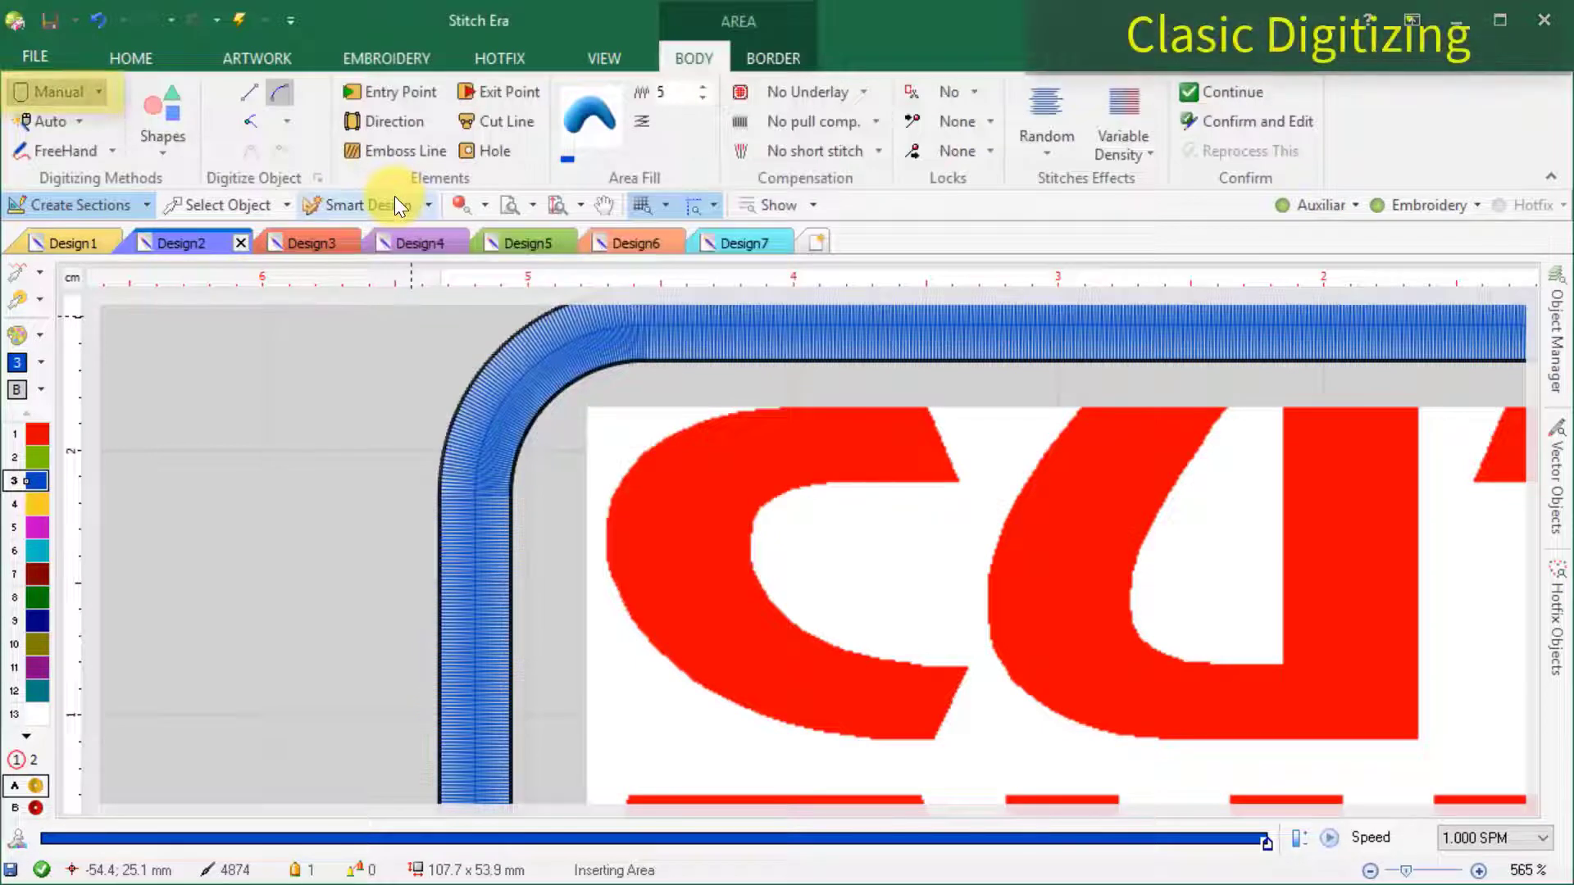
pyautogui.click(929, 406)
pyautogui.click(958, 484)
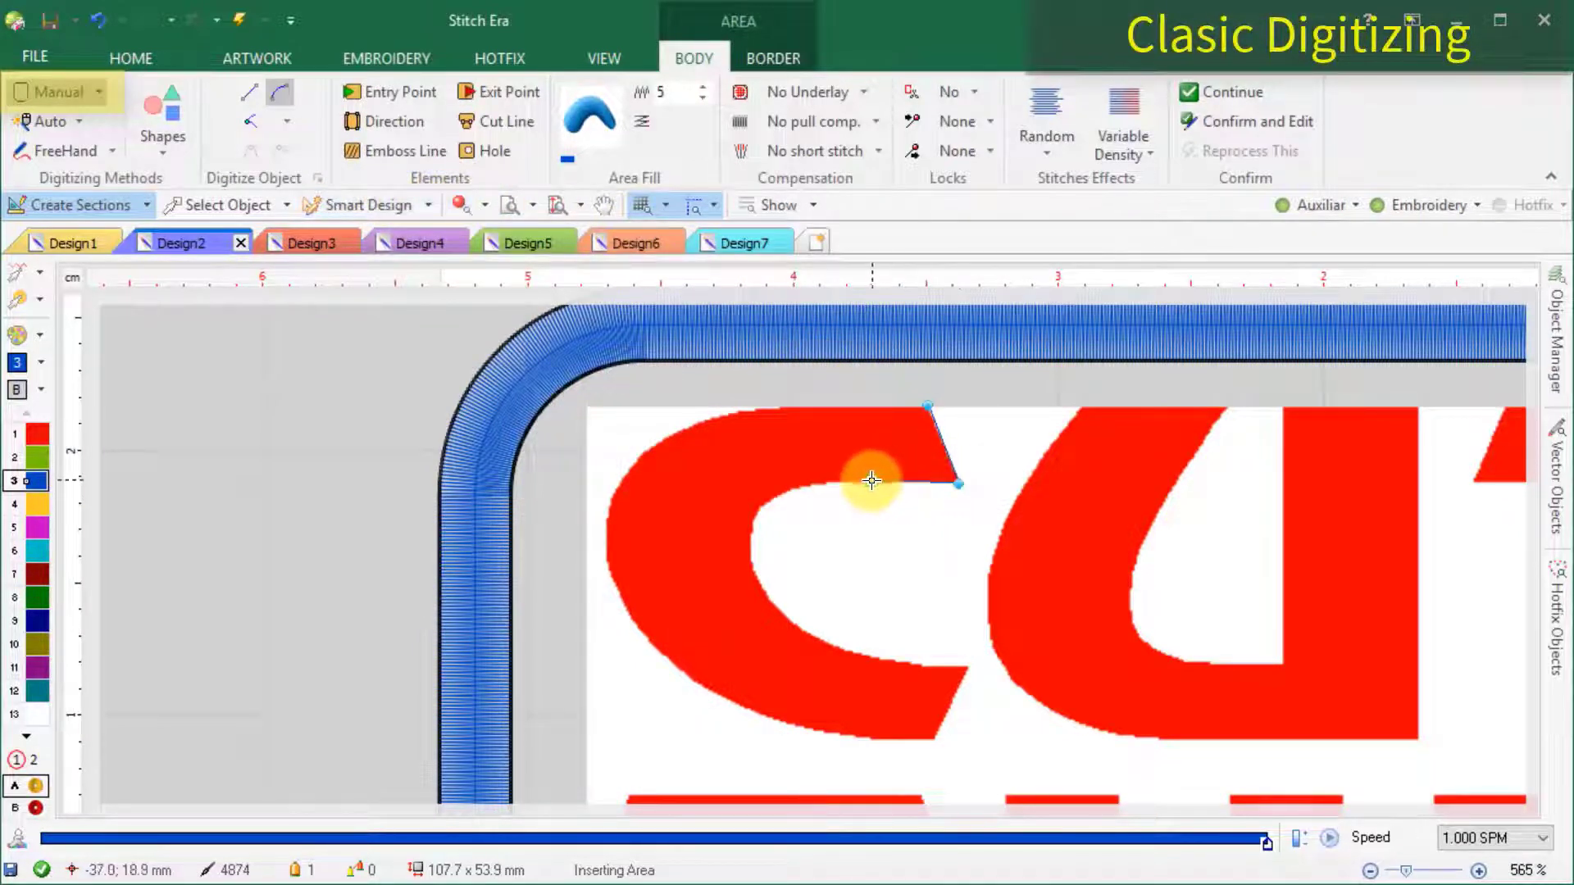
pyautogui.rightClick(867, 482)
pyautogui.rightClick(782, 493)
pyautogui.rightClick(750, 540)
pyautogui.rightClick(778, 611)
pyautogui.click(967, 669)
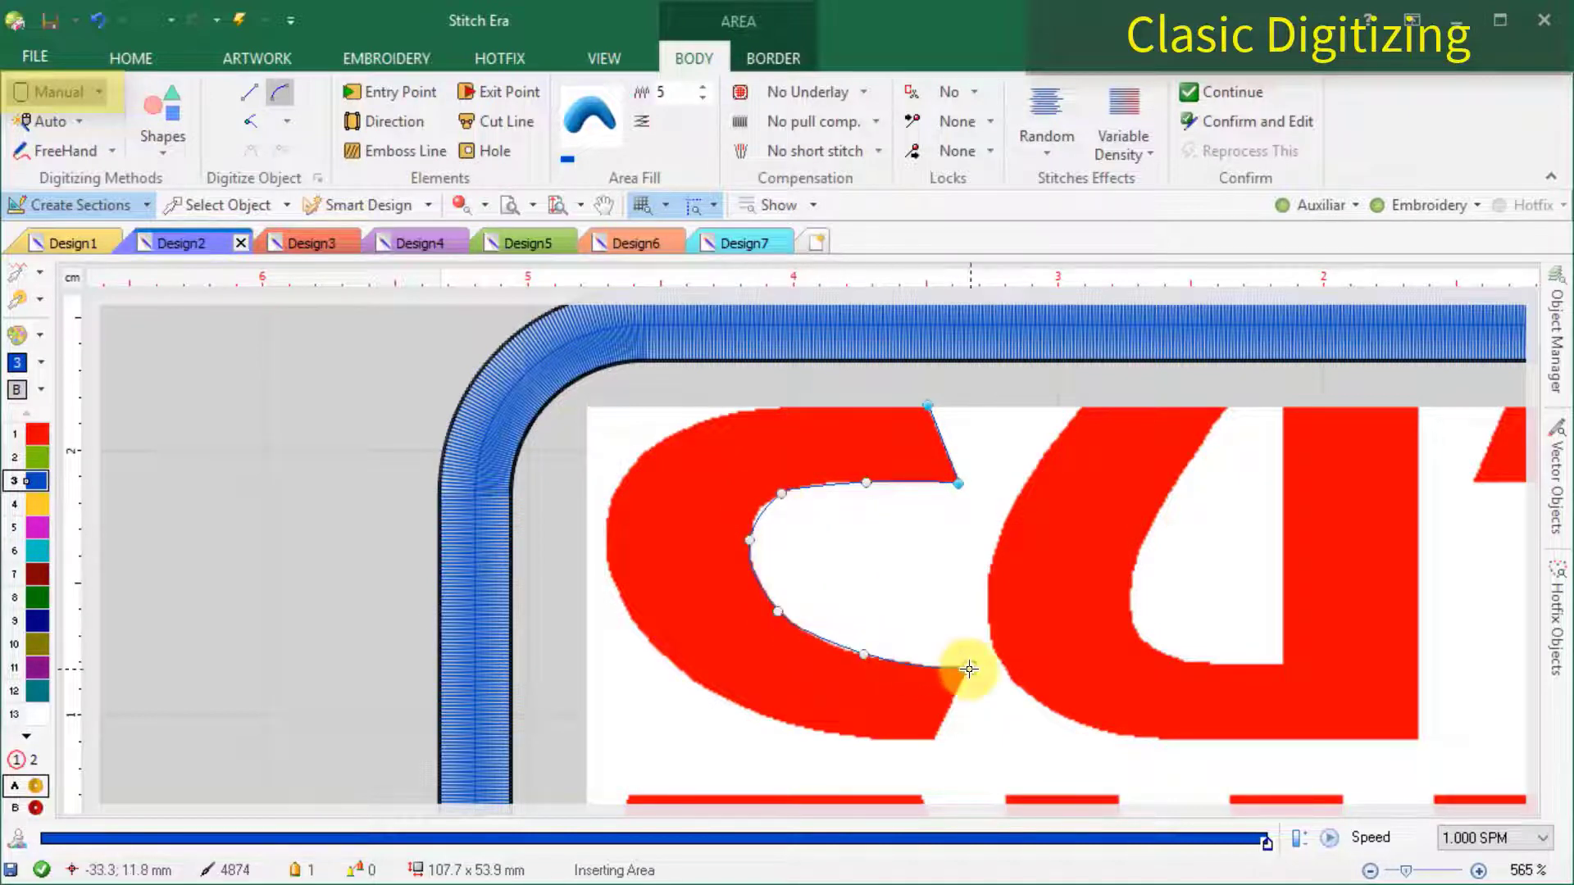
pyautogui.click(935, 742)
pyautogui.rightClick(857, 740)
pyautogui.rightClick(746, 710)
pyautogui.rightClick(626, 609)
pyautogui.rightClick(613, 495)
pyautogui.rightClick(663, 438)
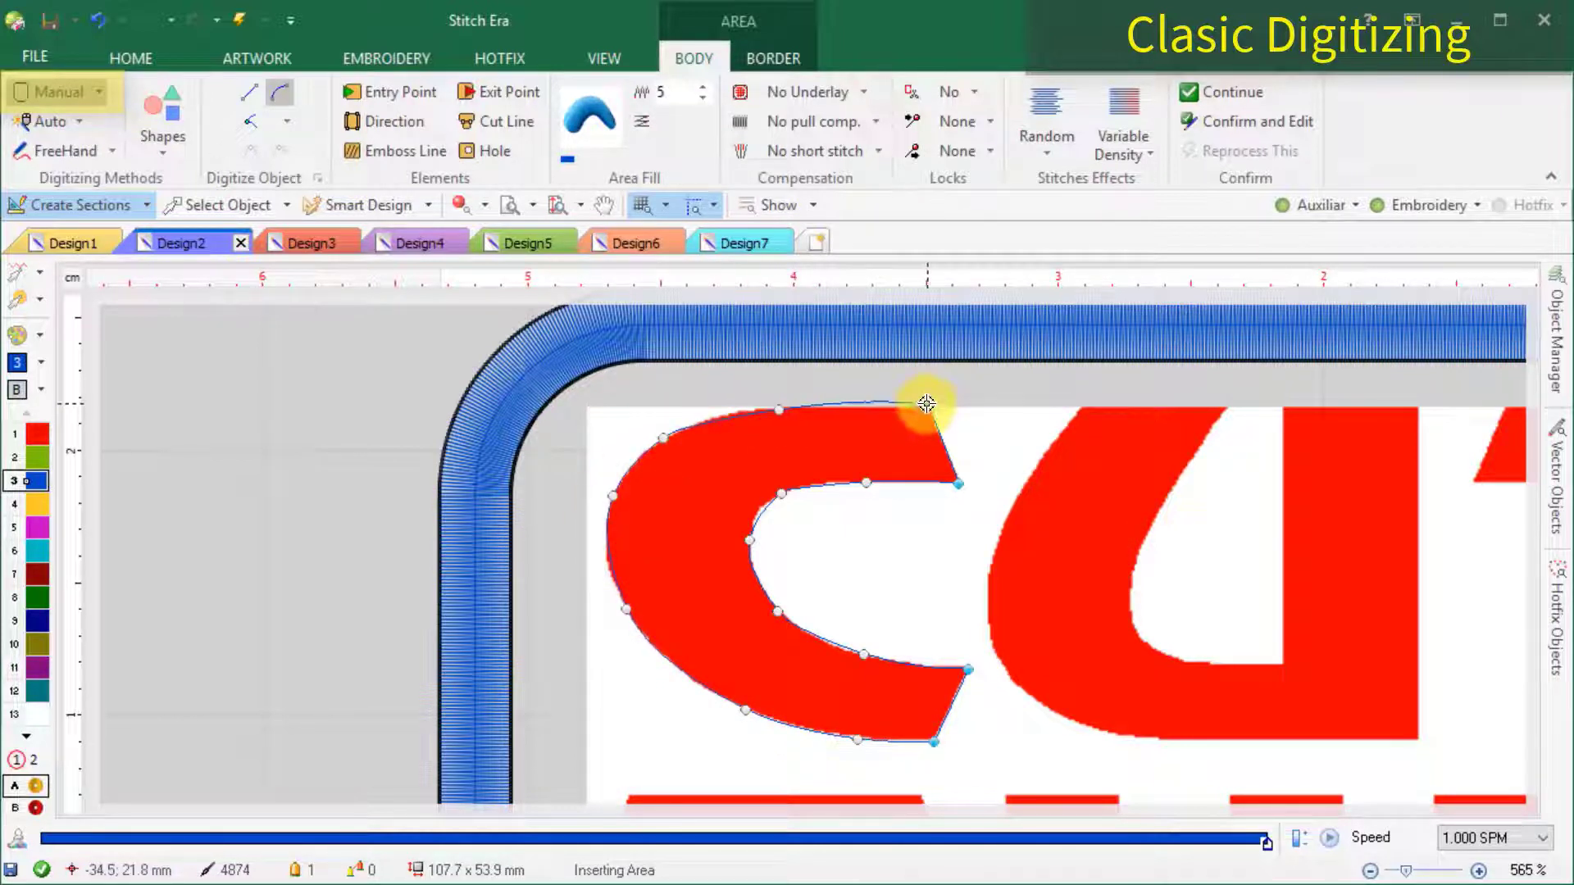
pyautogui.click(926, 407)
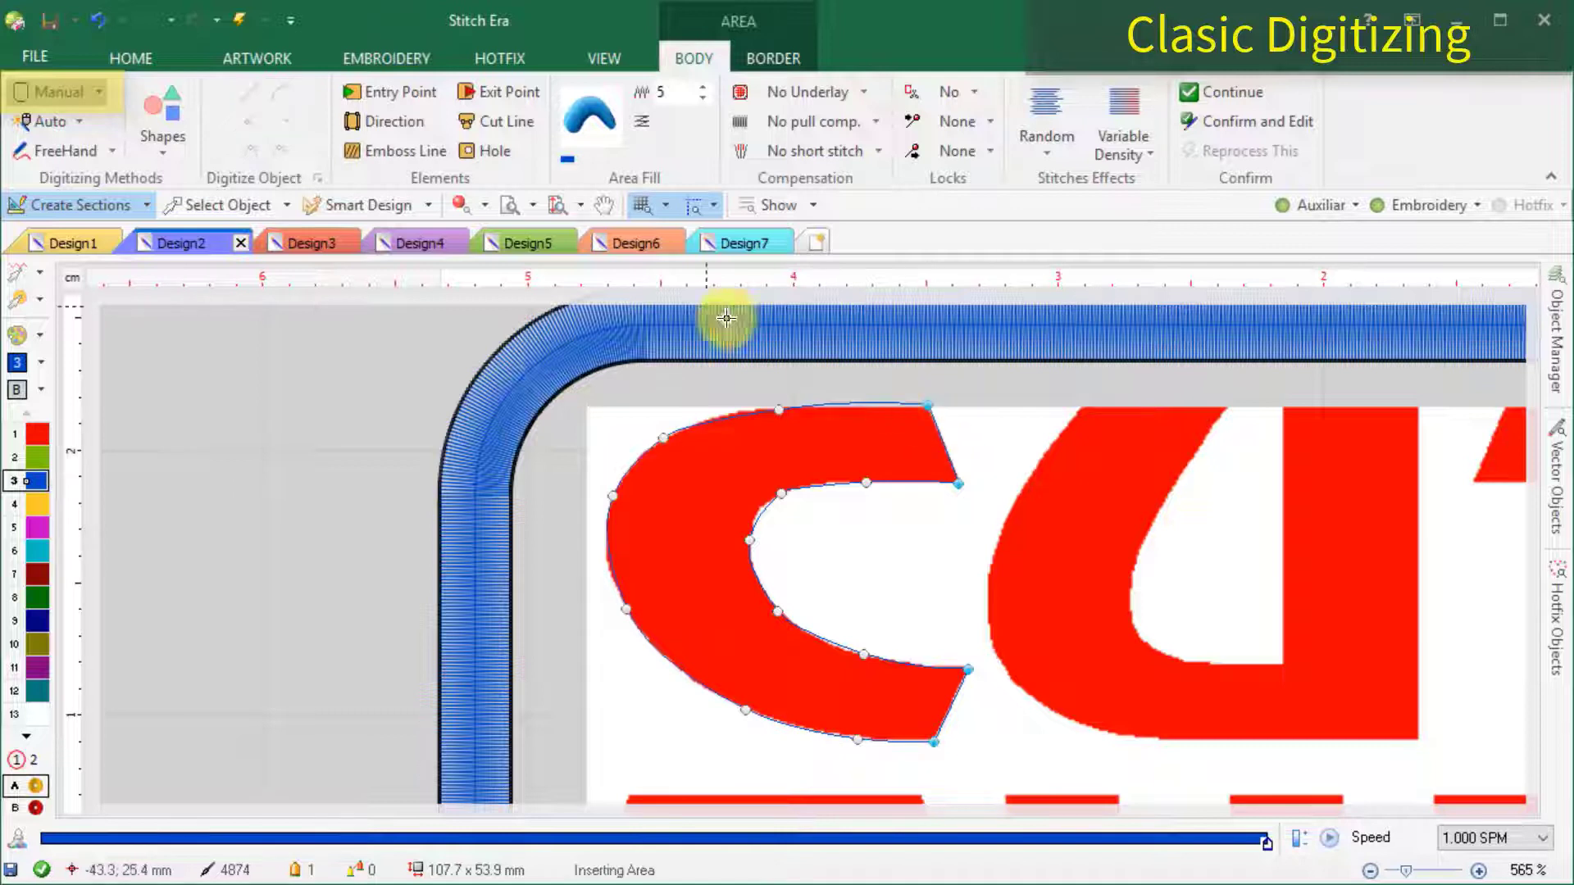
# Add five stitch direction lines across the C, following its curve from the upper to the lower end, and generate its stitches.
pyautogui.click(382, 119)
pyautogui.click(873, 393)
pyautogui.click(904, 493)
pyautogui.click(812, 503)
pyautogui.click(739, 387)
pyautogui.click(778, 555)
pyautogui.click(595, 562)
pyautogui.click(807, 616)
pyautogui.click(683, 695)
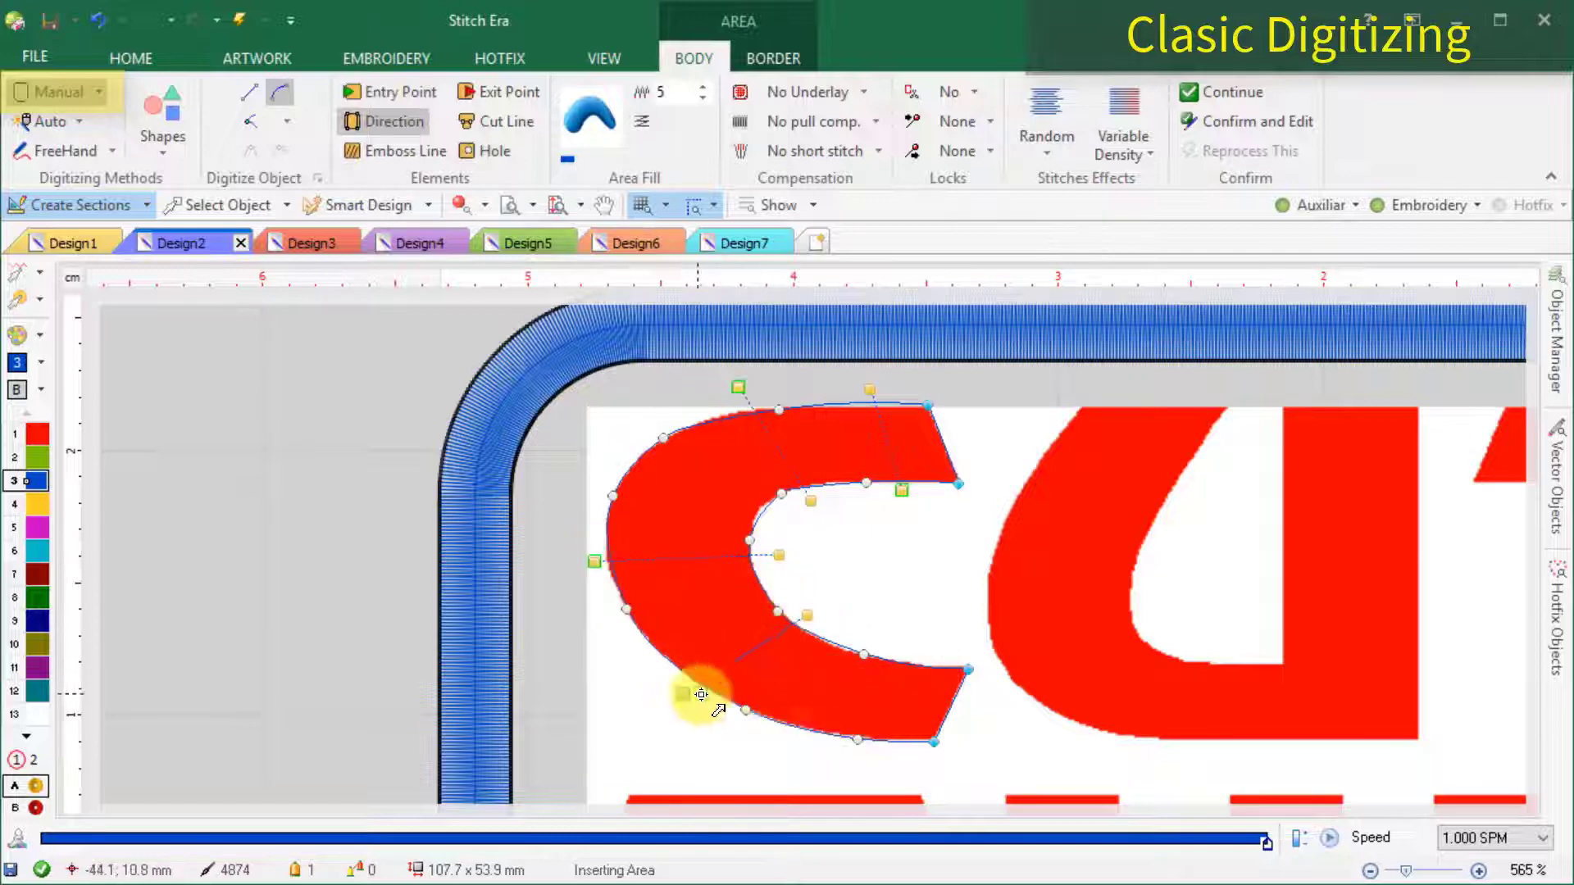
pyautogui.click(912, 647)
pyautogui.click(854, 760)
pyautogui.press('Return')
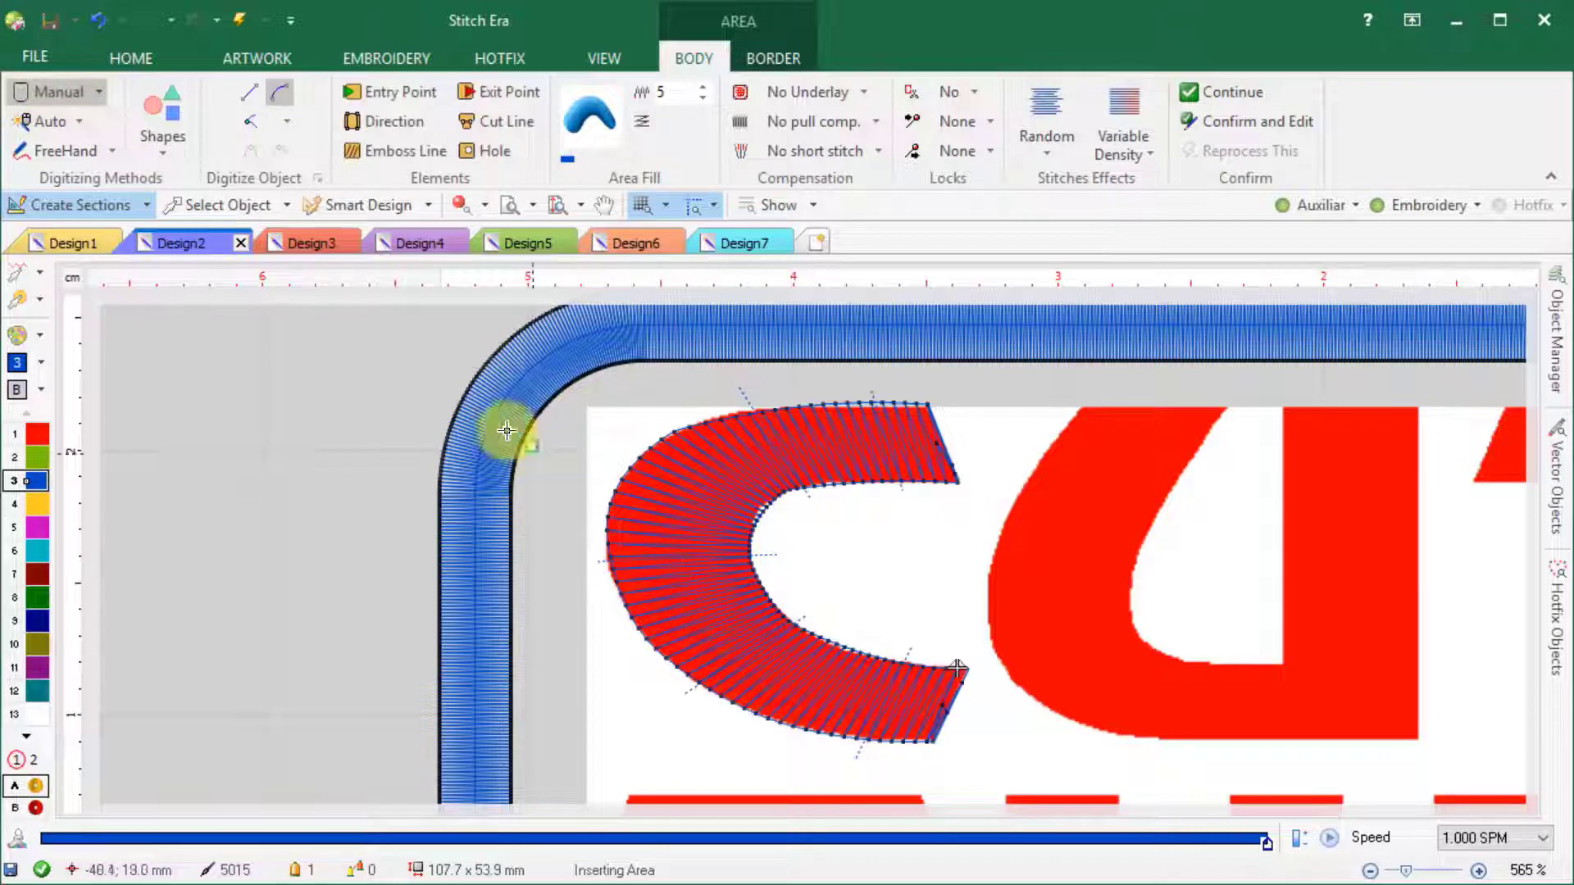
# Auto-trace the outline of the letter U in CUT as a zig-zag turning area.
pyautogui.click(71, 118)
pyautogui.click(86, 151)
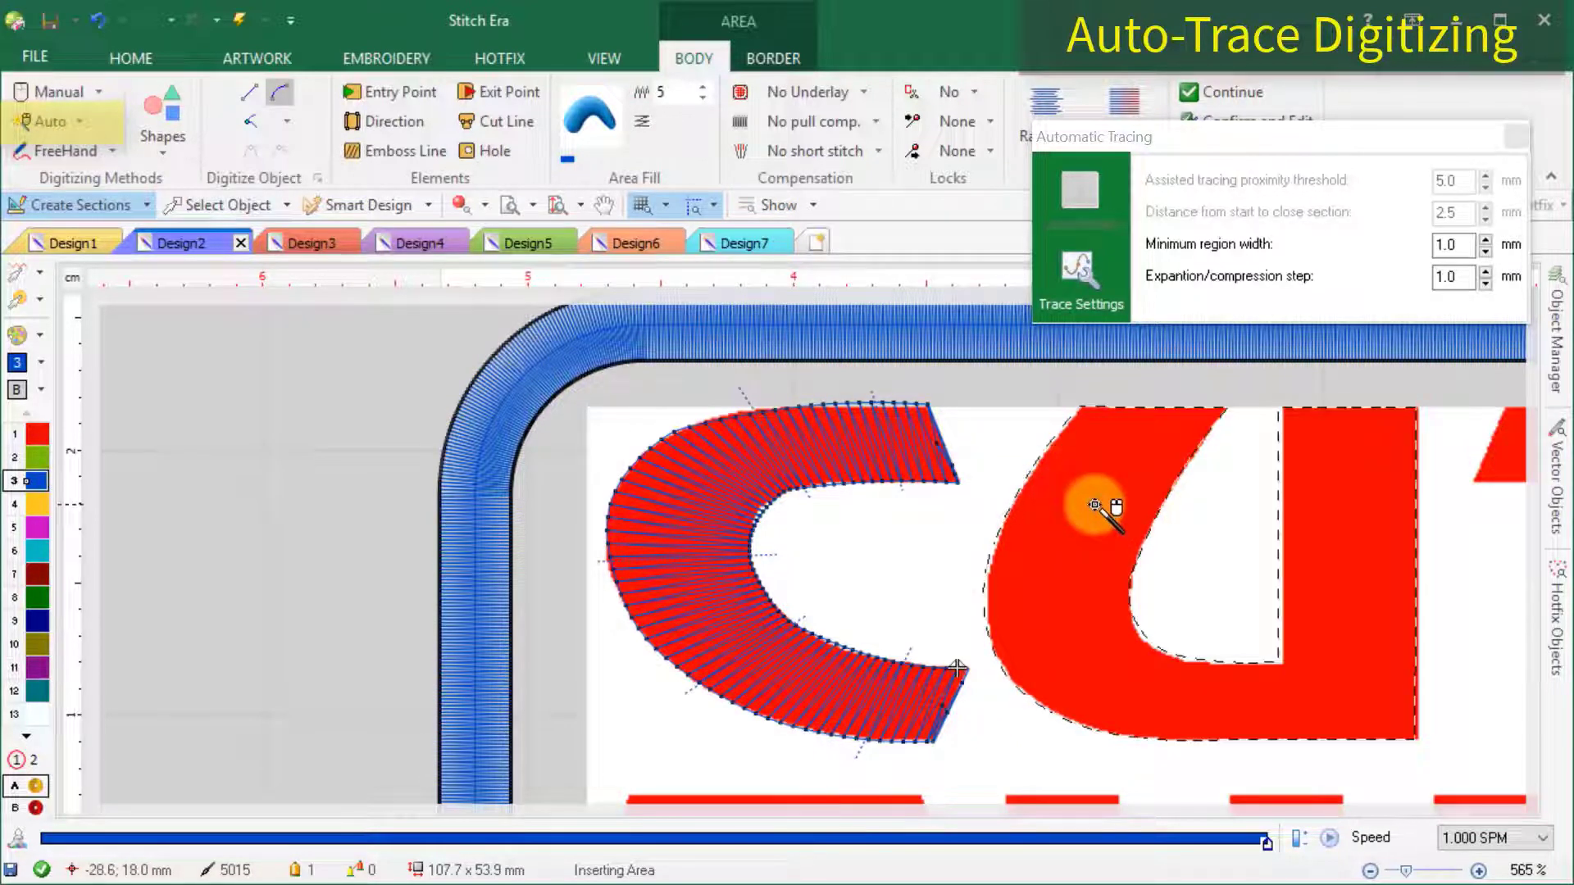
pyautogui.click(1096, 505)
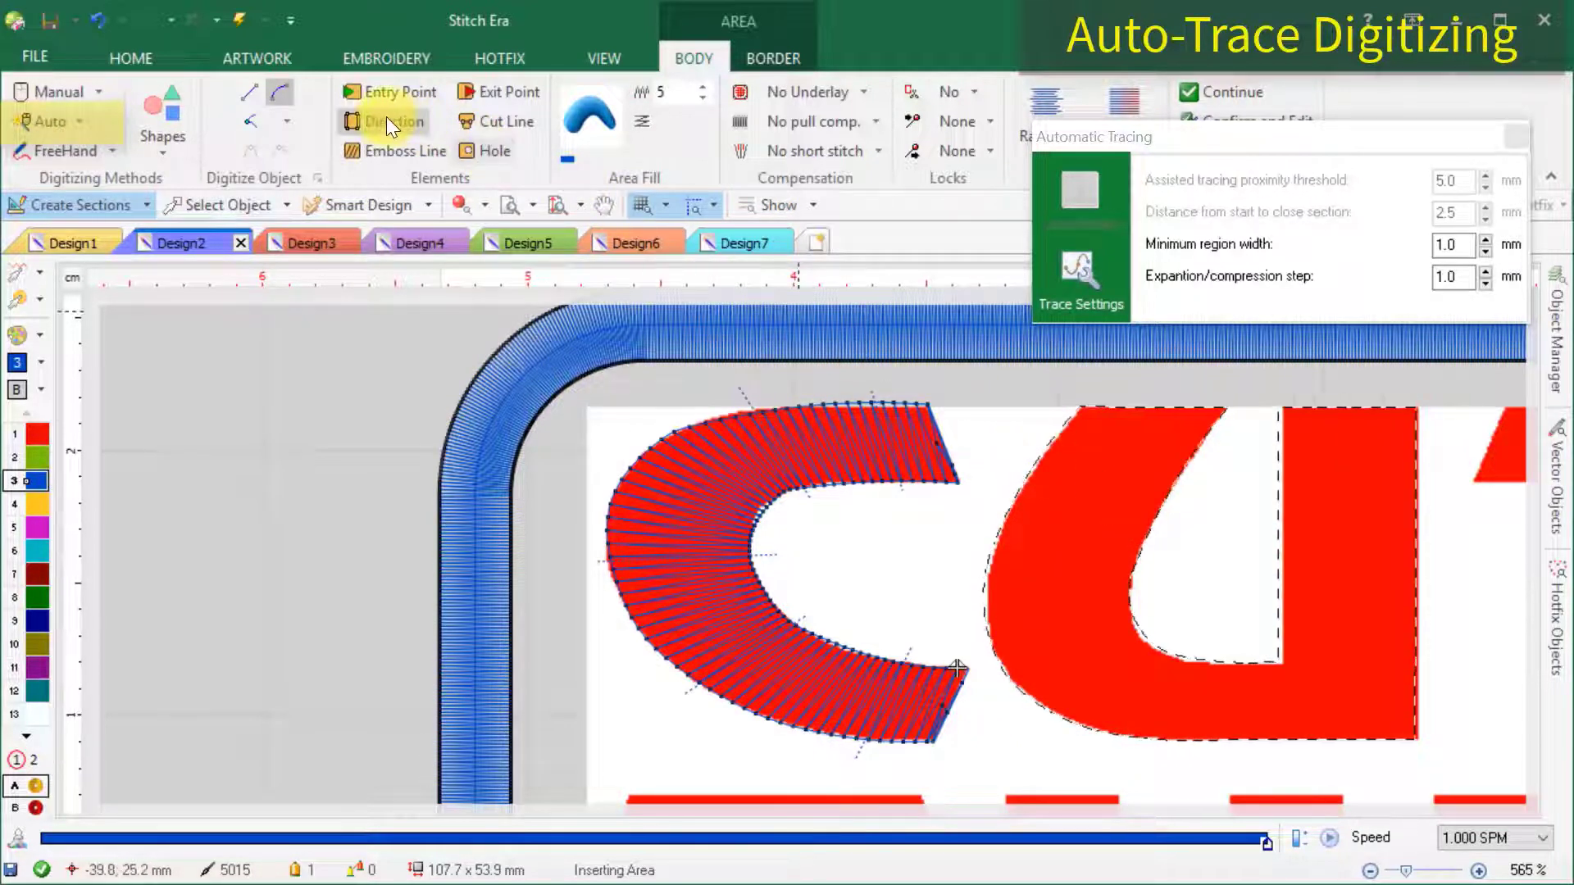
# Add five stitch direction lines across the U's strokes, bend and lower corner, and generate its stitches.
pyautogui.click(1043, 468)
pyautogui.click(1014, 452)
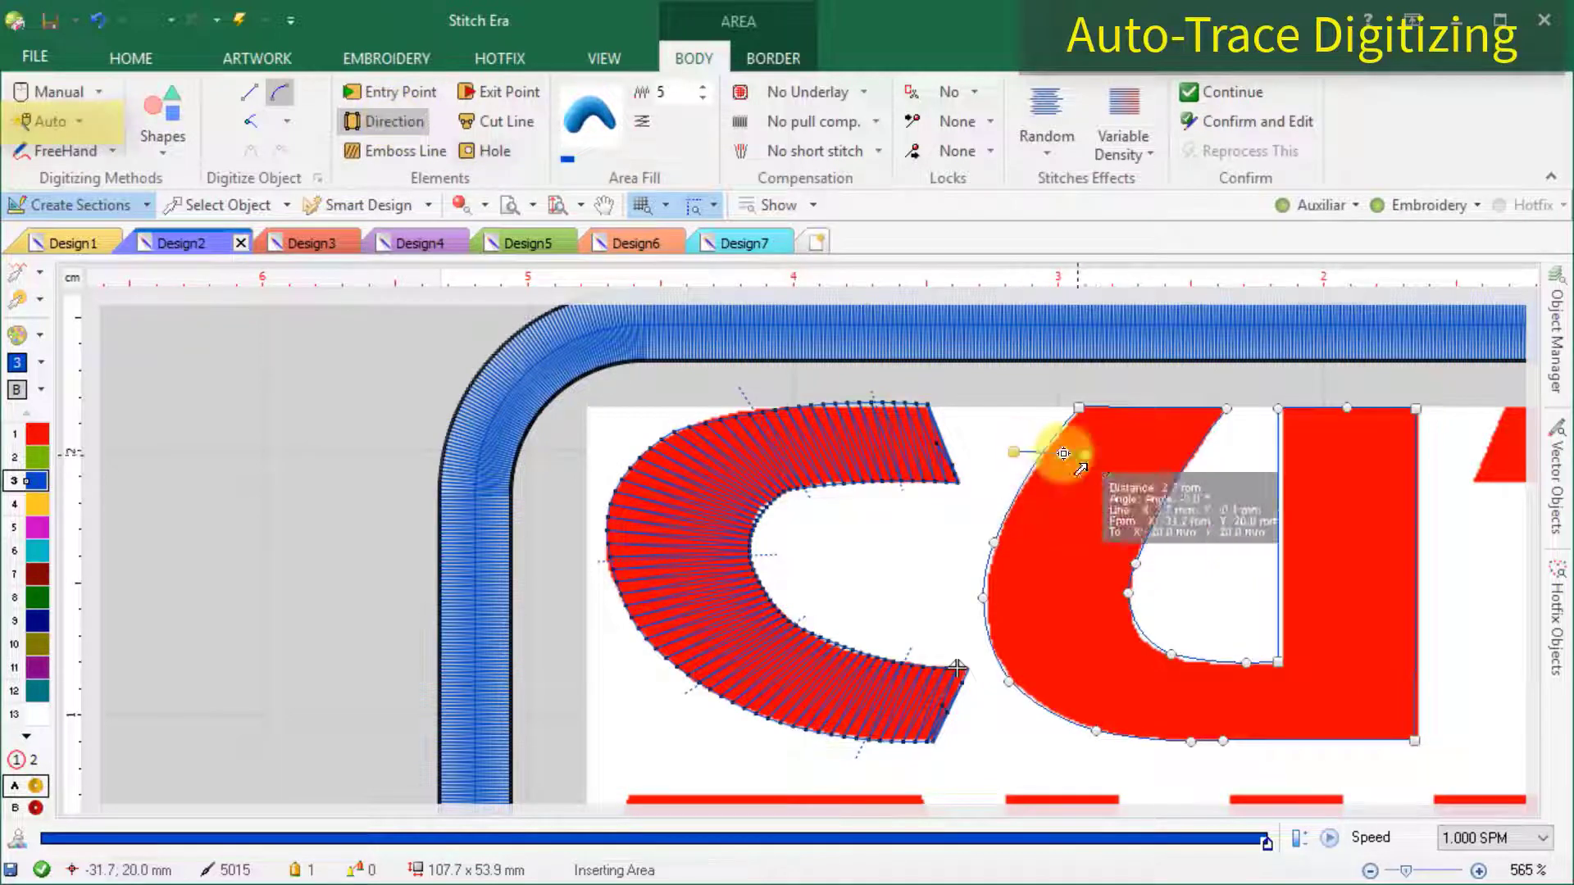
pyautogui.click(1214, 452)
pyautogui.click(962, 599)
pyautogui.click(1186, 641)
pyautogui.click(1151, 759)
pyautogui.click(1259, 668)
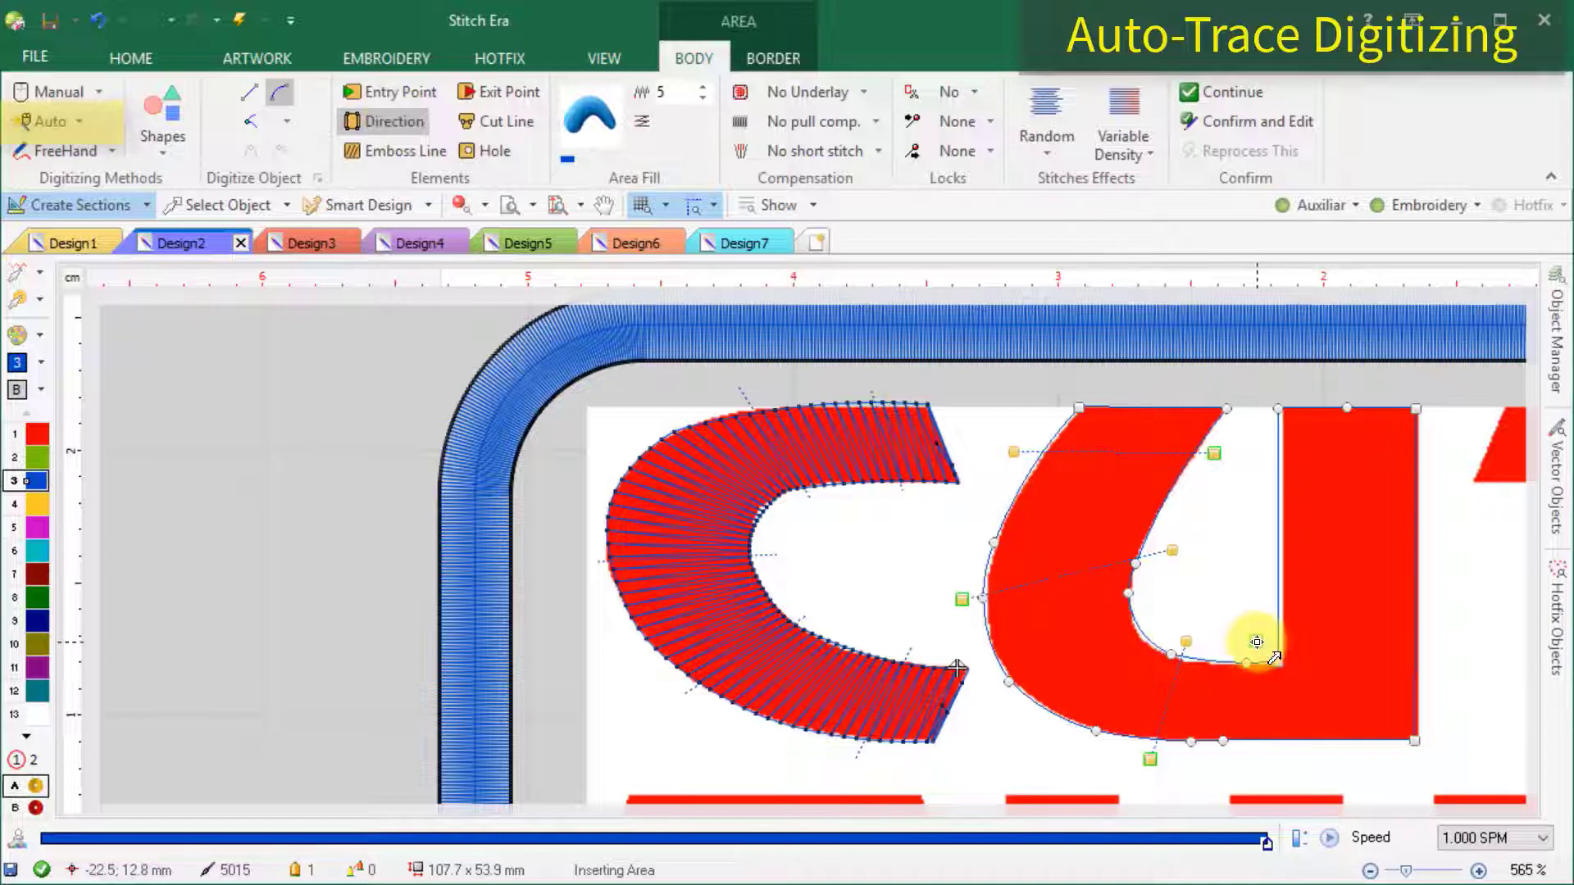
pyautogui.click(1443, 755)
pyautogui.click(1263, 565)
pyautogui.click(1426, 564)
pyautogui.press('Return')
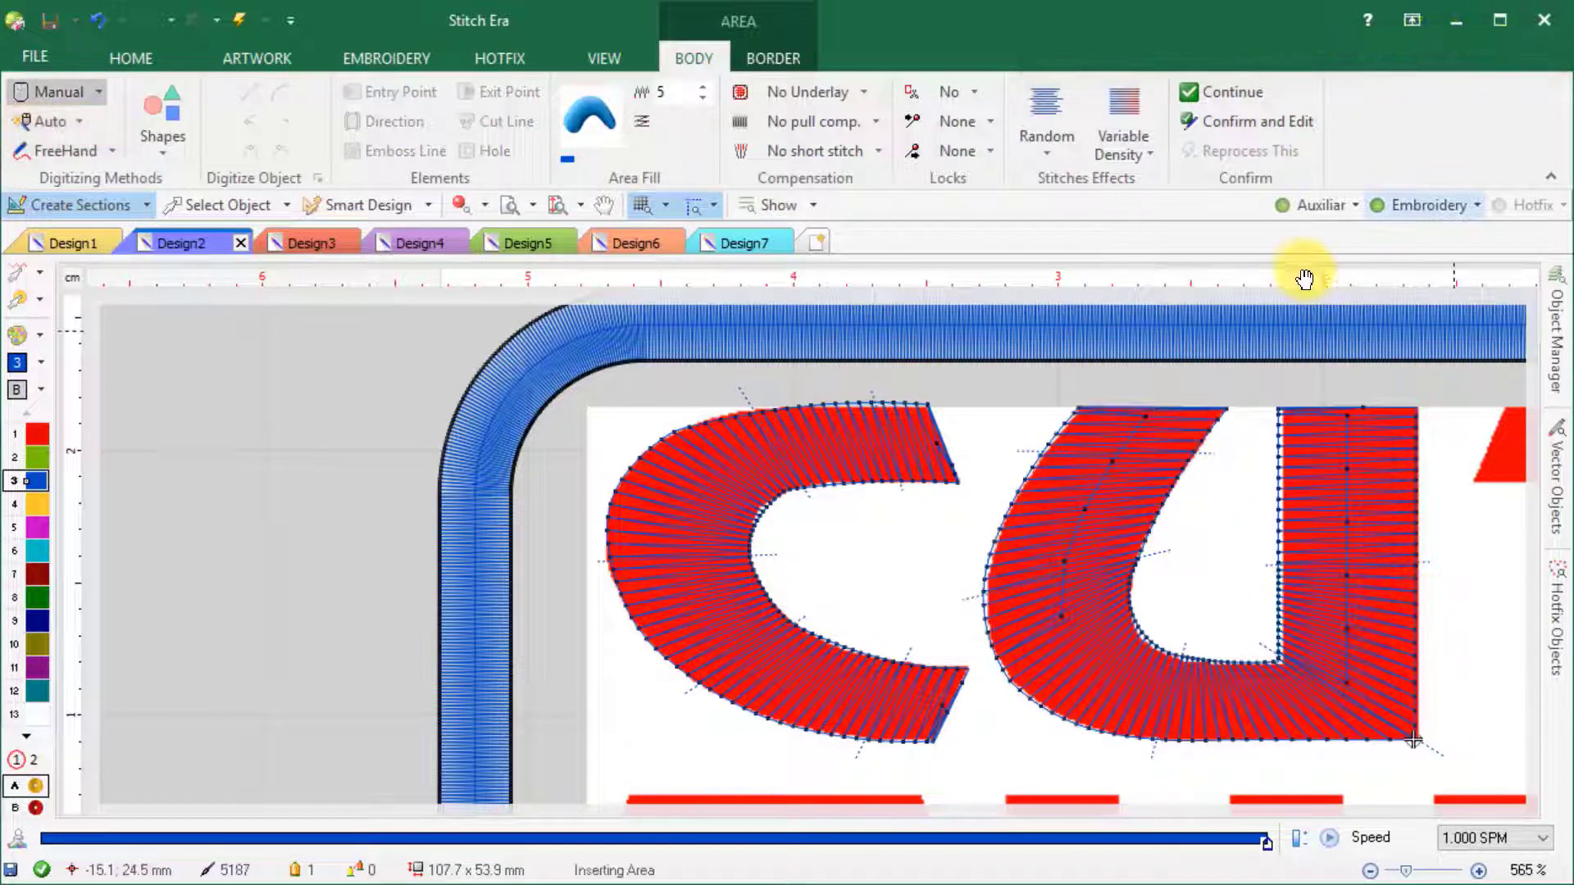
# Digitize the T of CUT with the automatic method that completes outline, directions and stitches in one go.
pyautogui.moveTo(1296, 272); pyautogui.dragTo(649, 277)
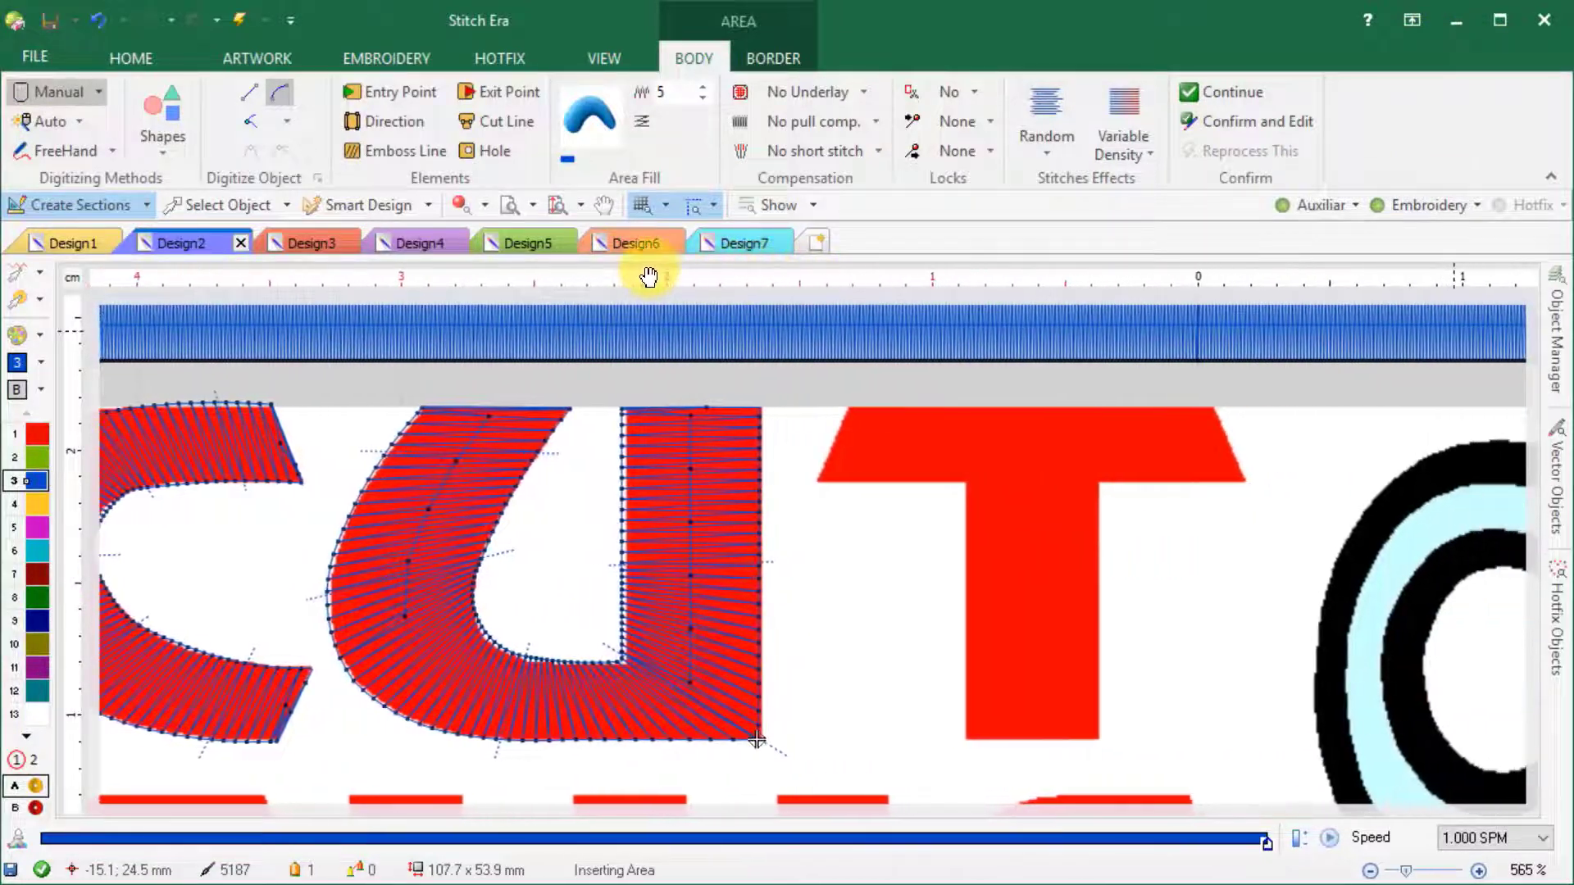
pyautogui.click(82, 115)
pyautogui.click(101, 180)
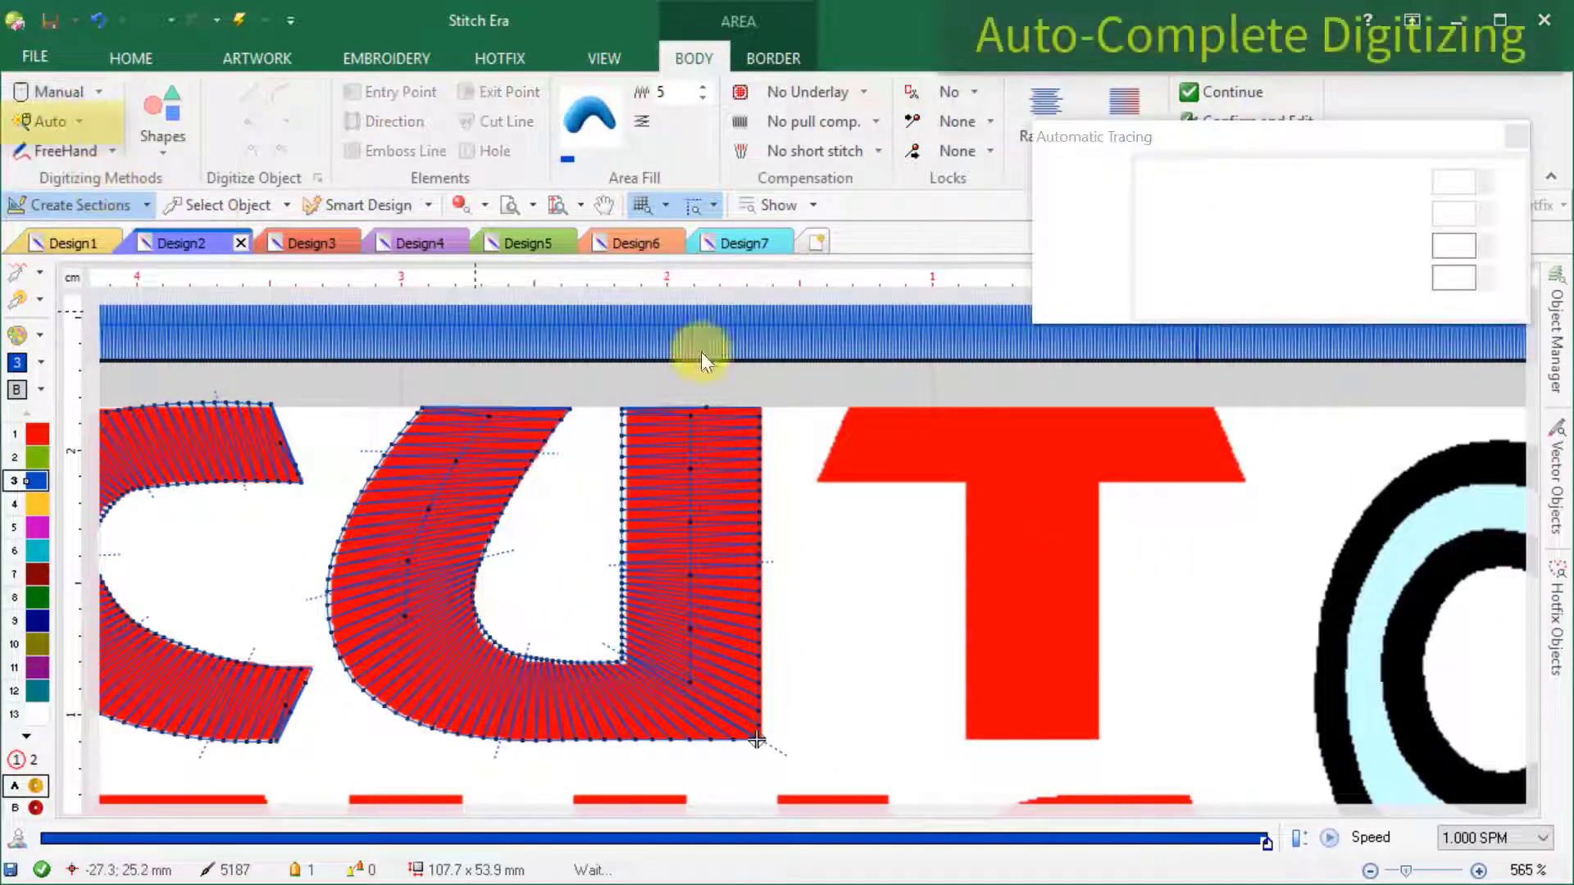
pyautogui.click(1035, 489)
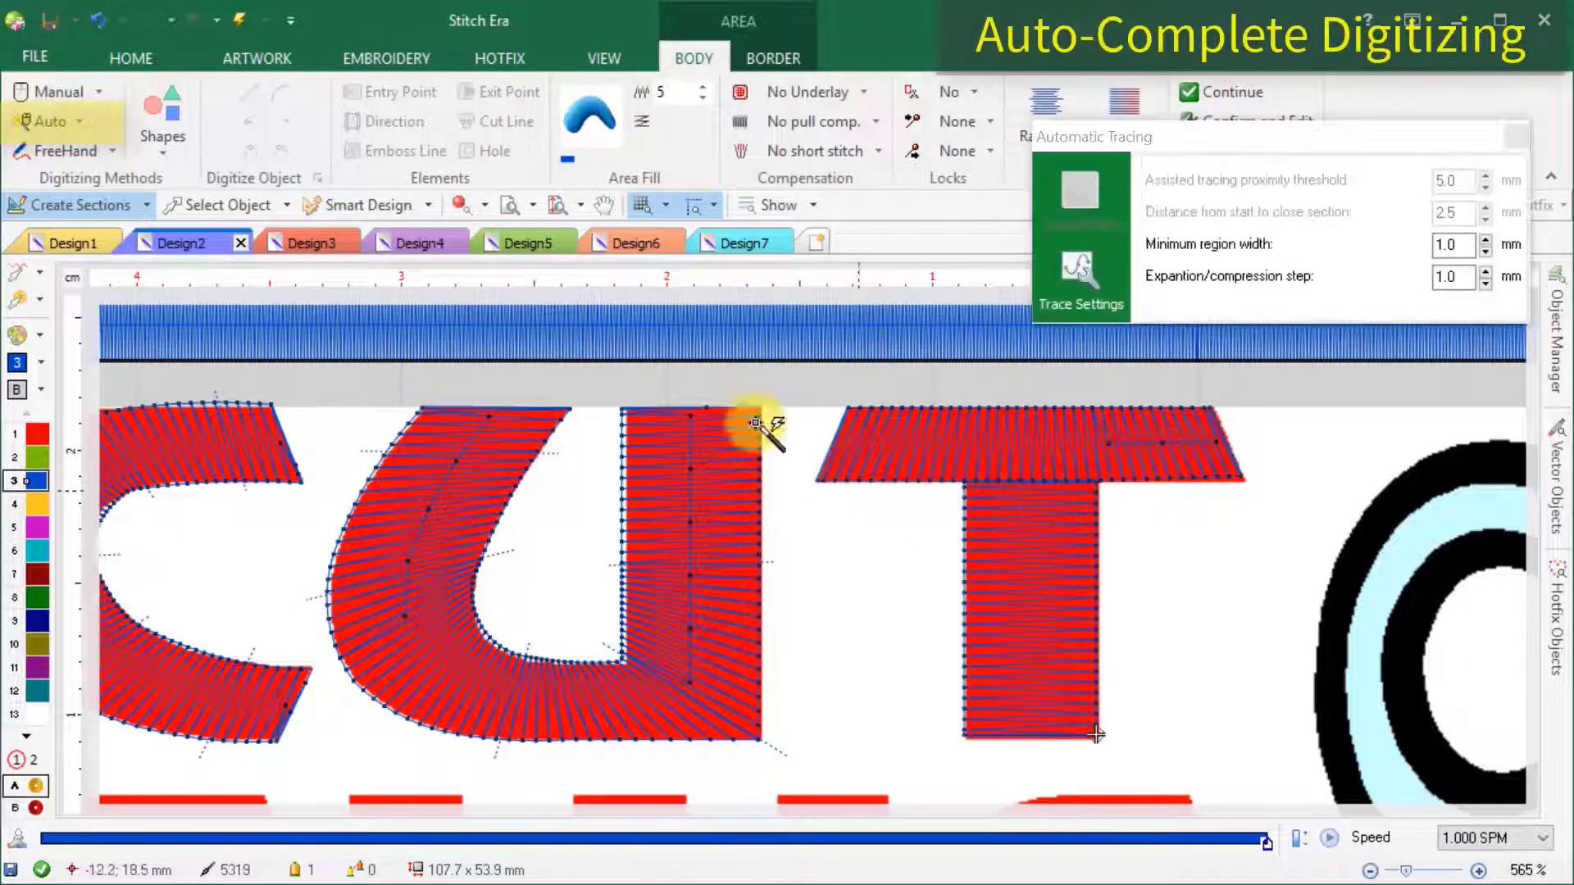
# Auto-complete the stitches of the letters T, H and I in THIS.
pyautogui.click(559, 201)
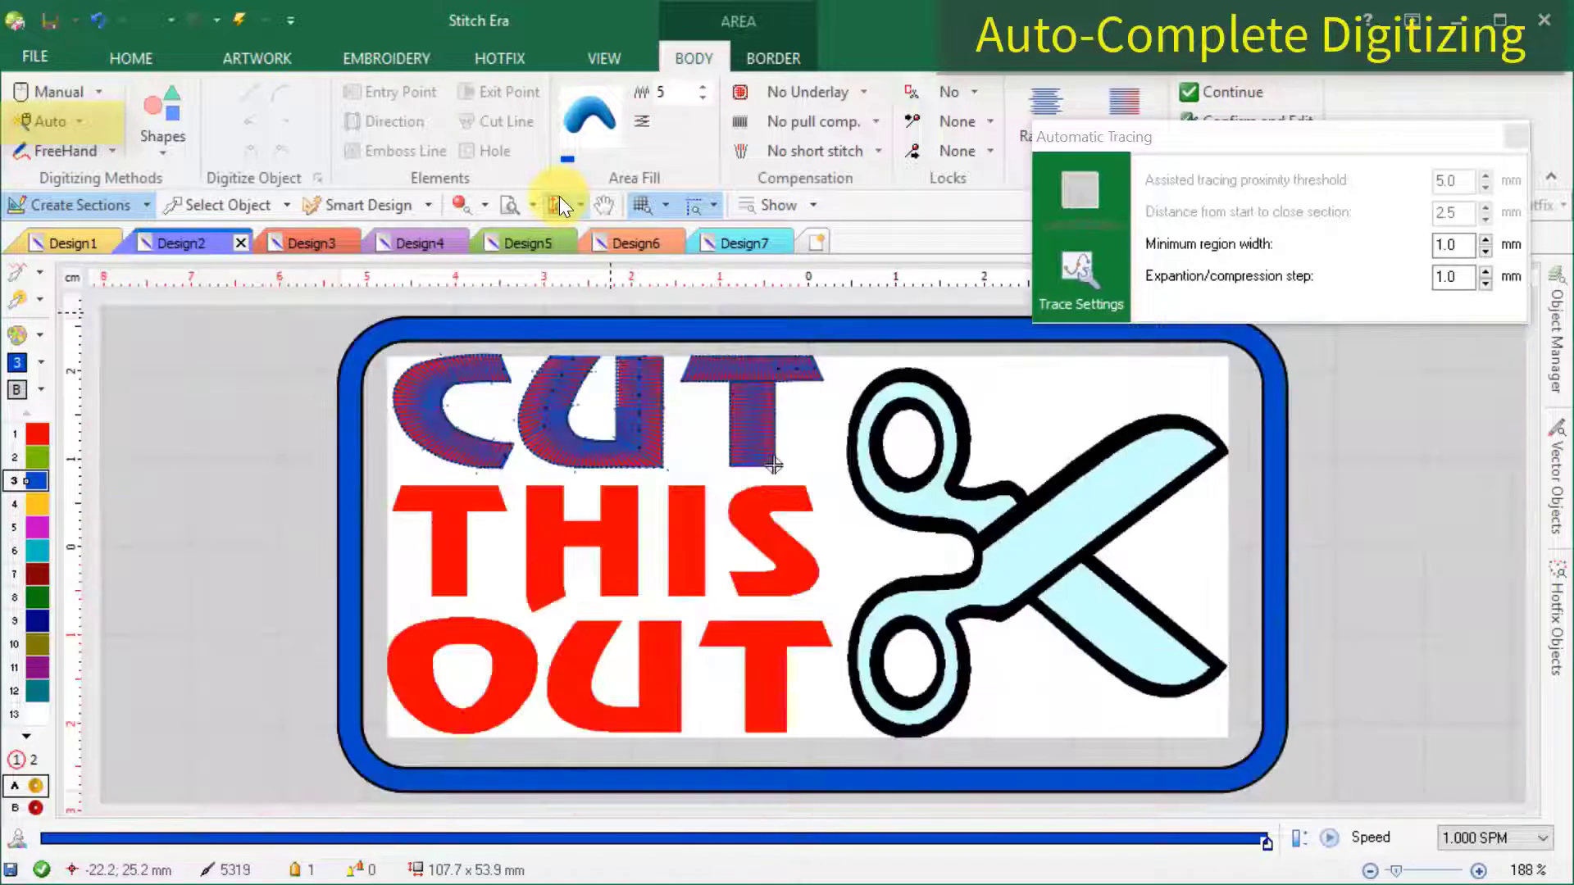
pyautogui.click(509, 197)
pyautogui.moveTo(374, 443); pyautogui.dragTo(710, 682)
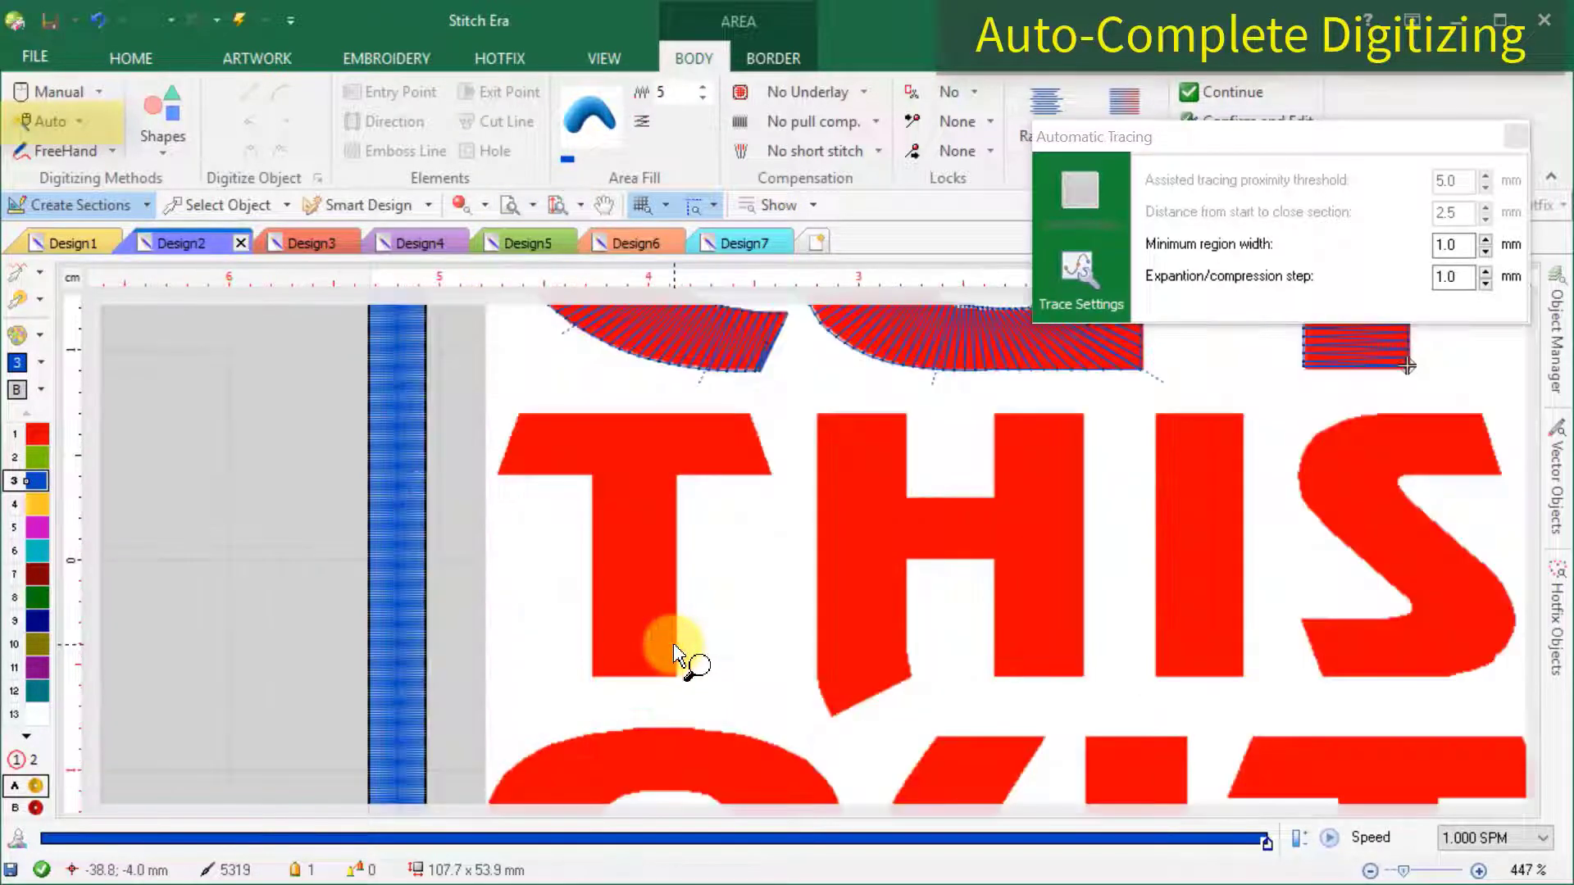
pyautogui.click(634, 480)
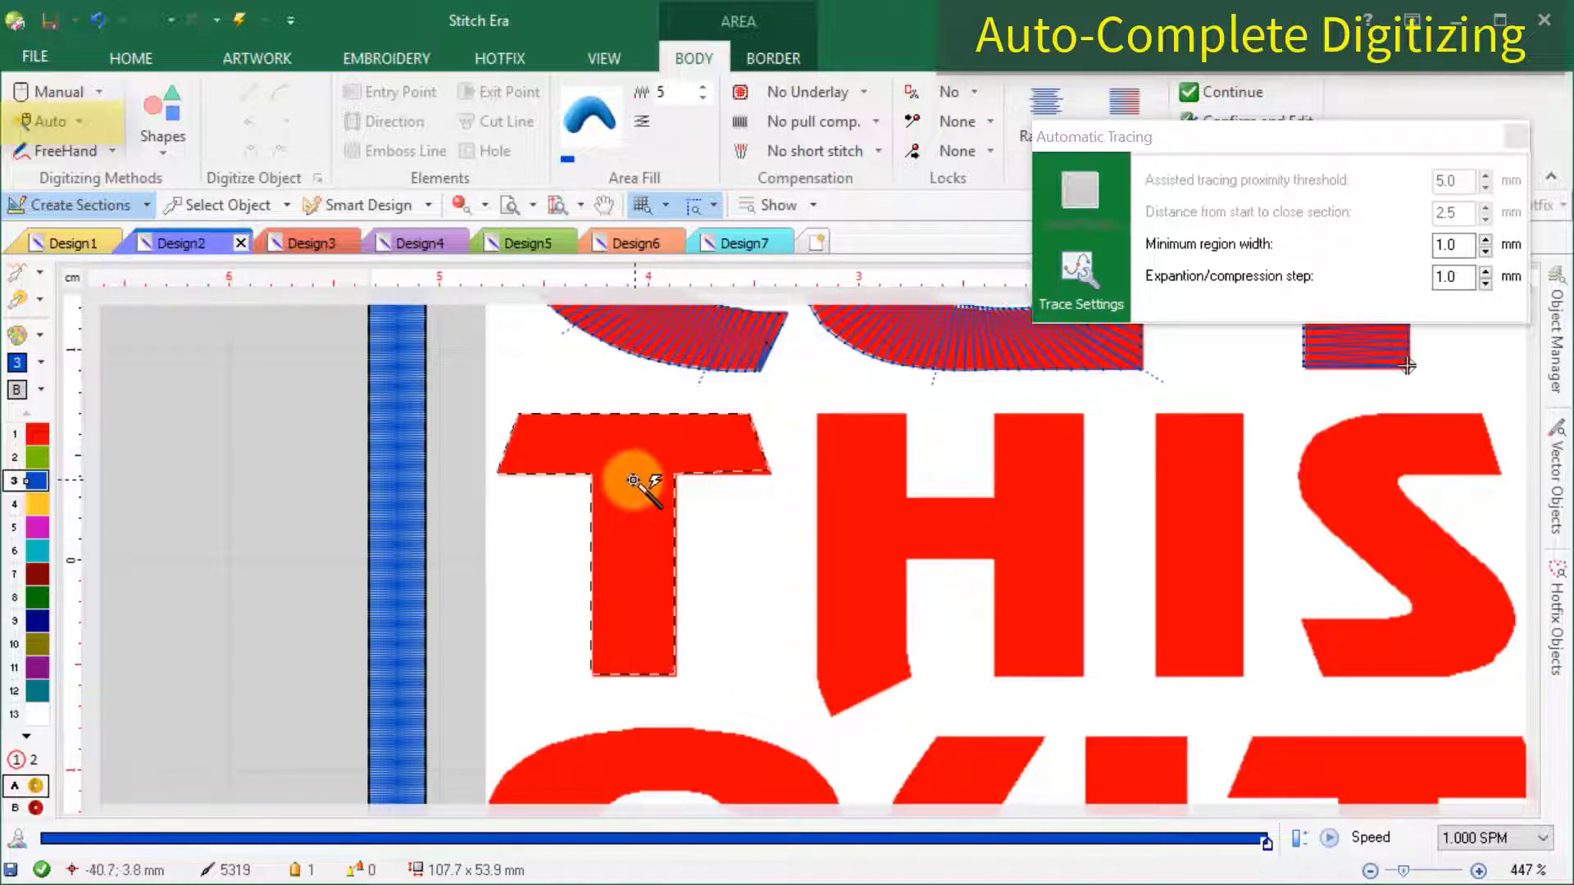
pyautogui.click(636, 482)
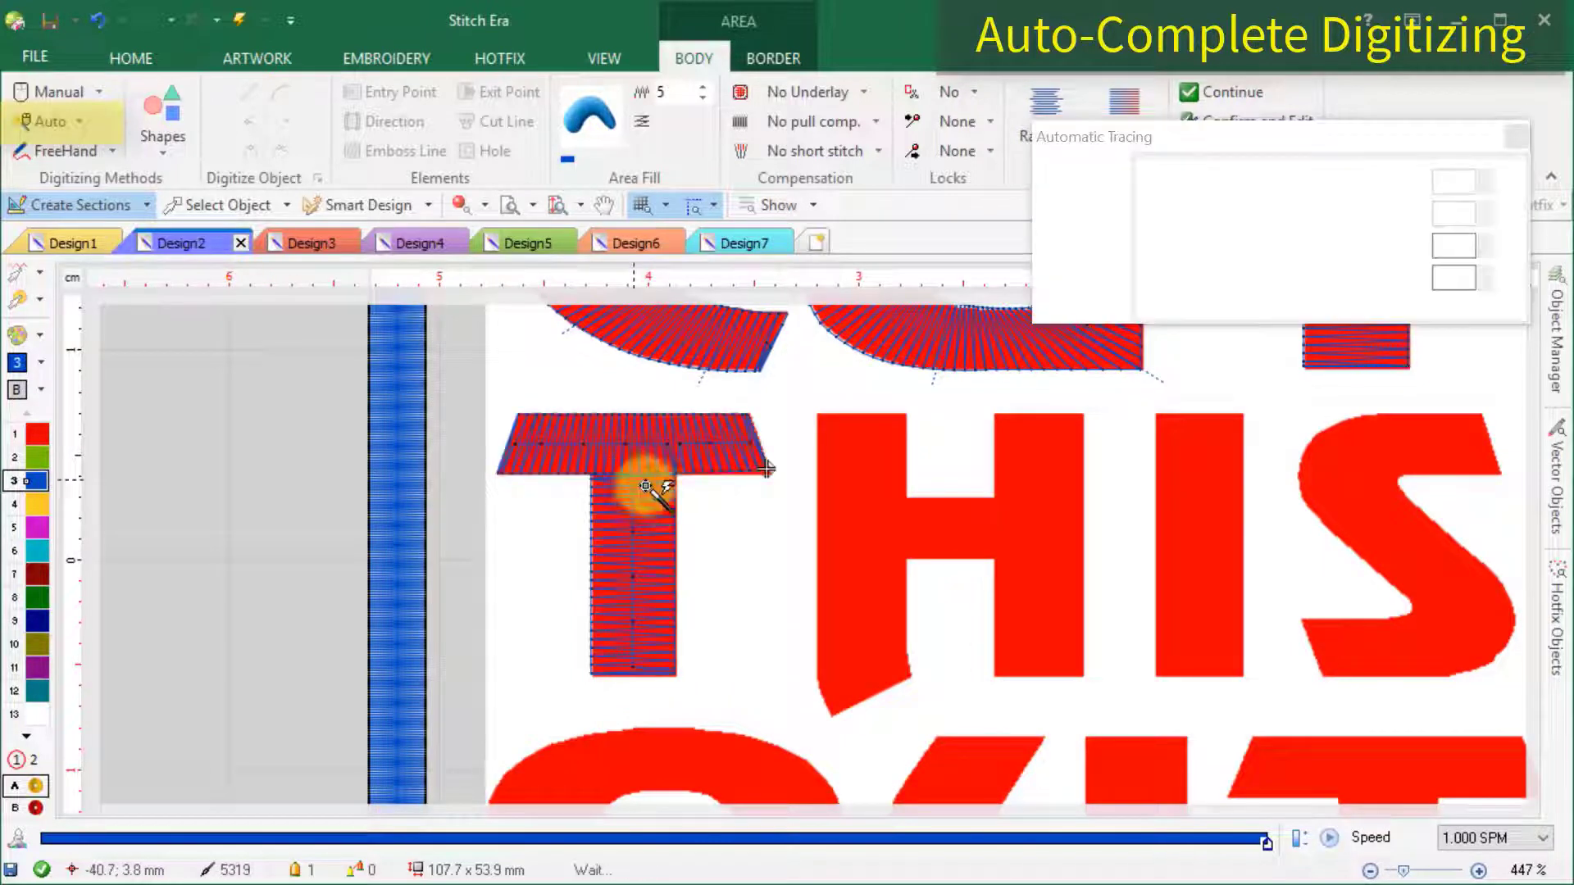
pyautogui.click(943, 533)
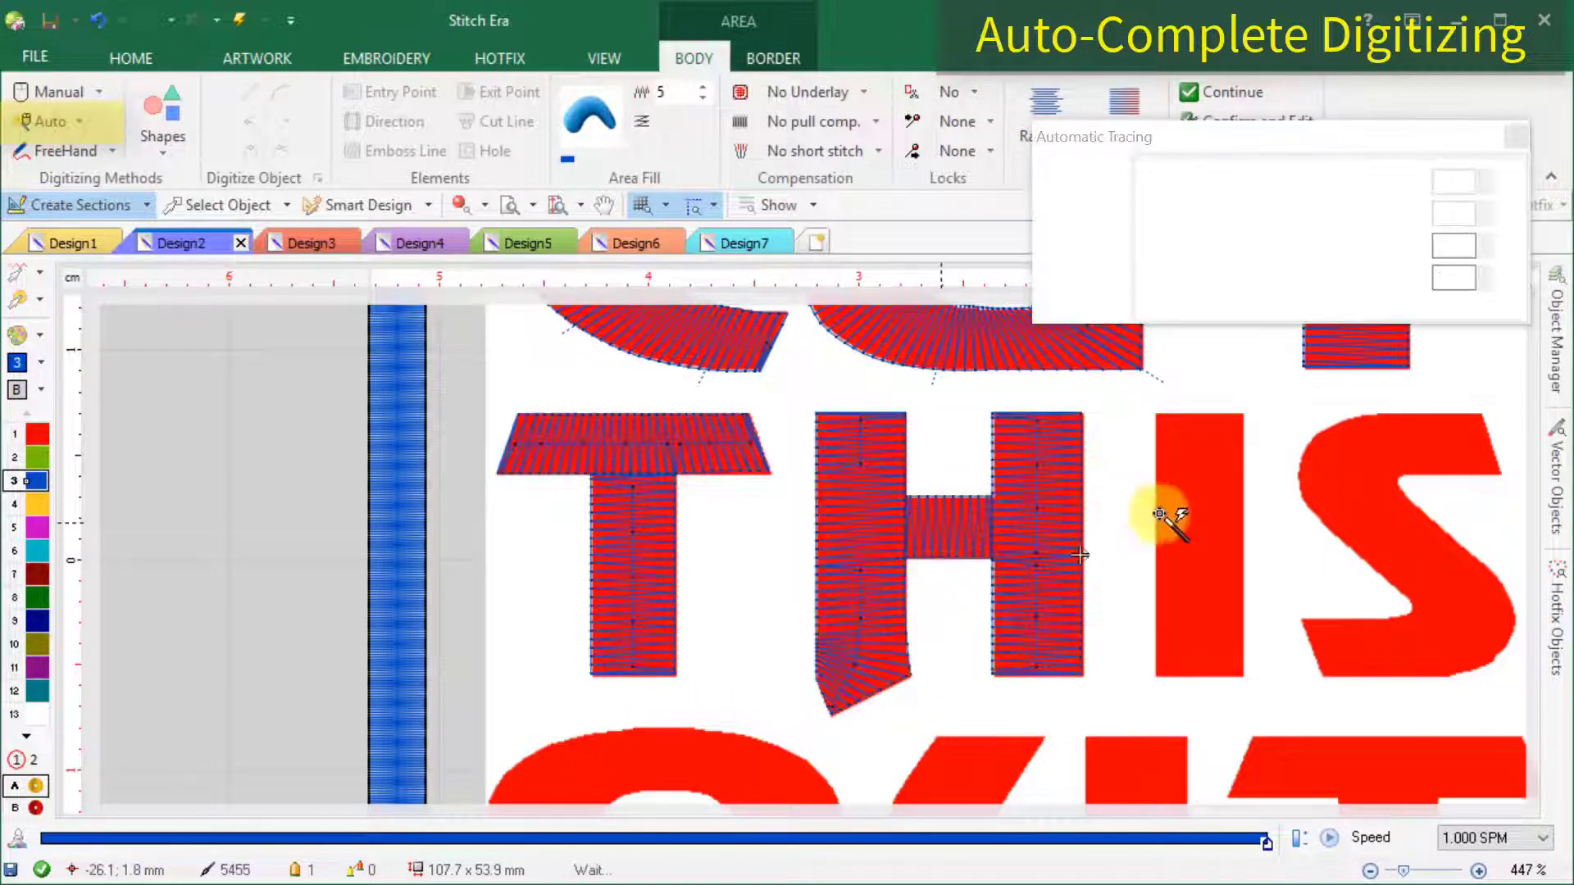
pyautogui.click(1200, 504)
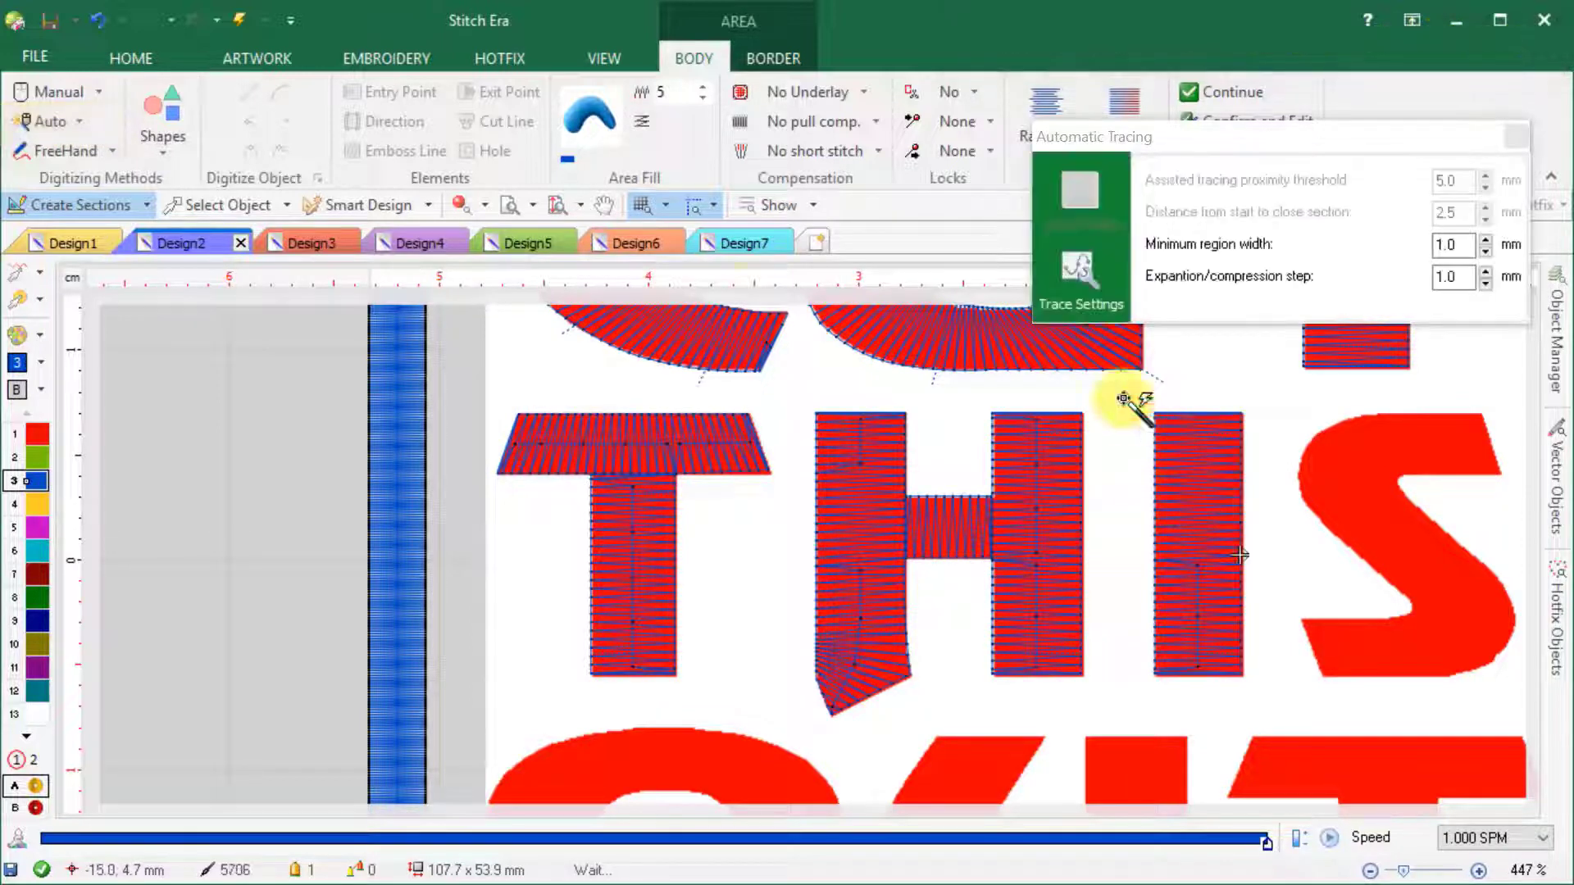
# Select the H of THIS and make the lowest direction line at its slanted left foot horizontal by moving its left end.
pyautogui.click(218, 203)
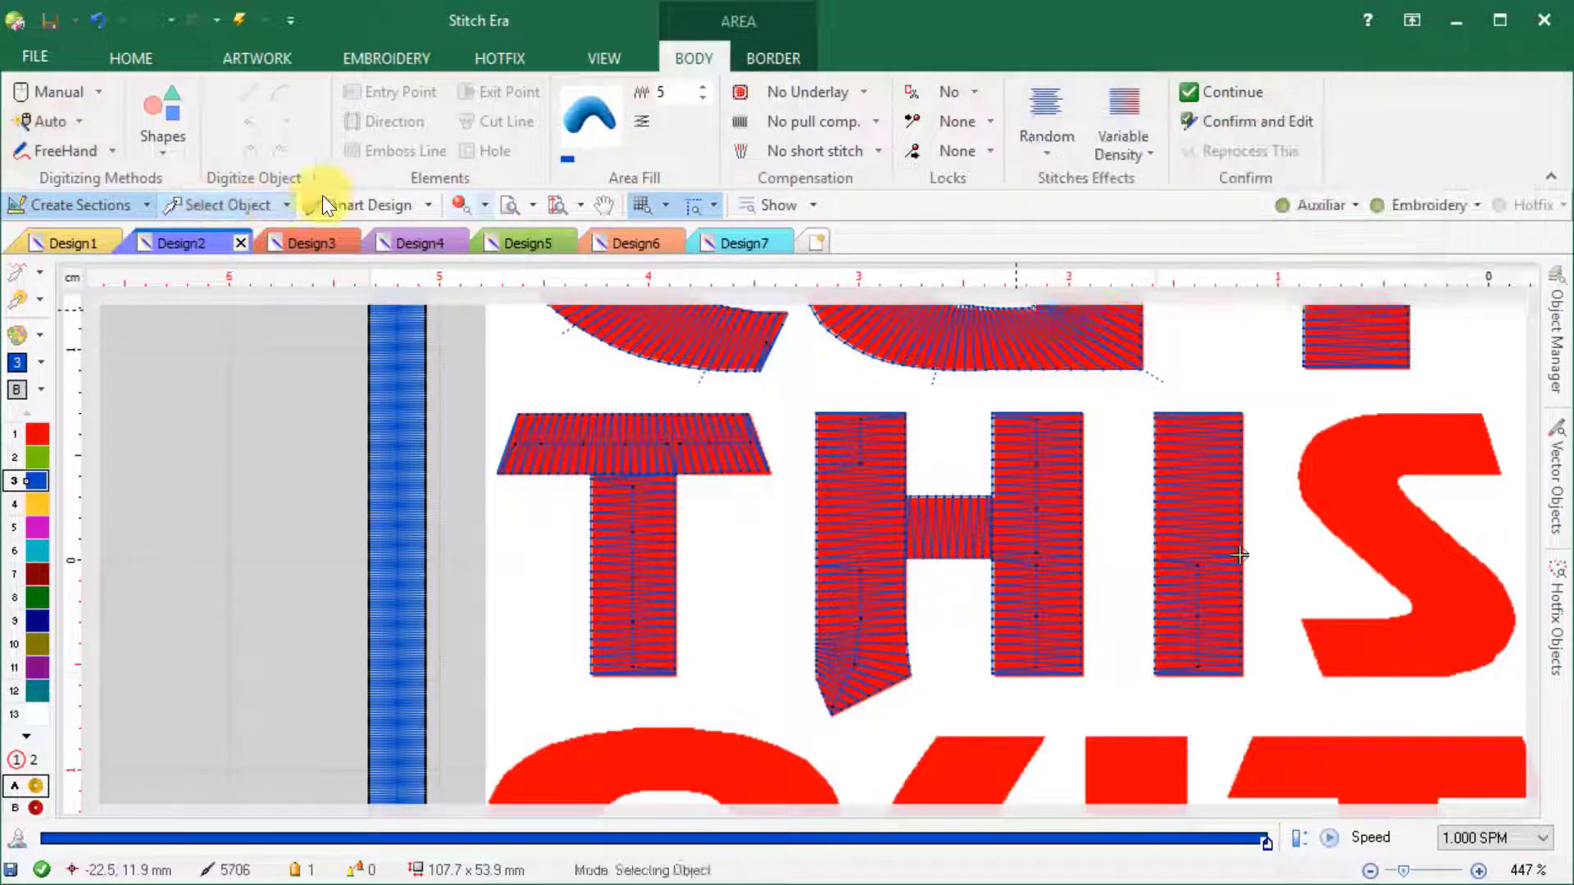
pyautogui.click(514, 205)
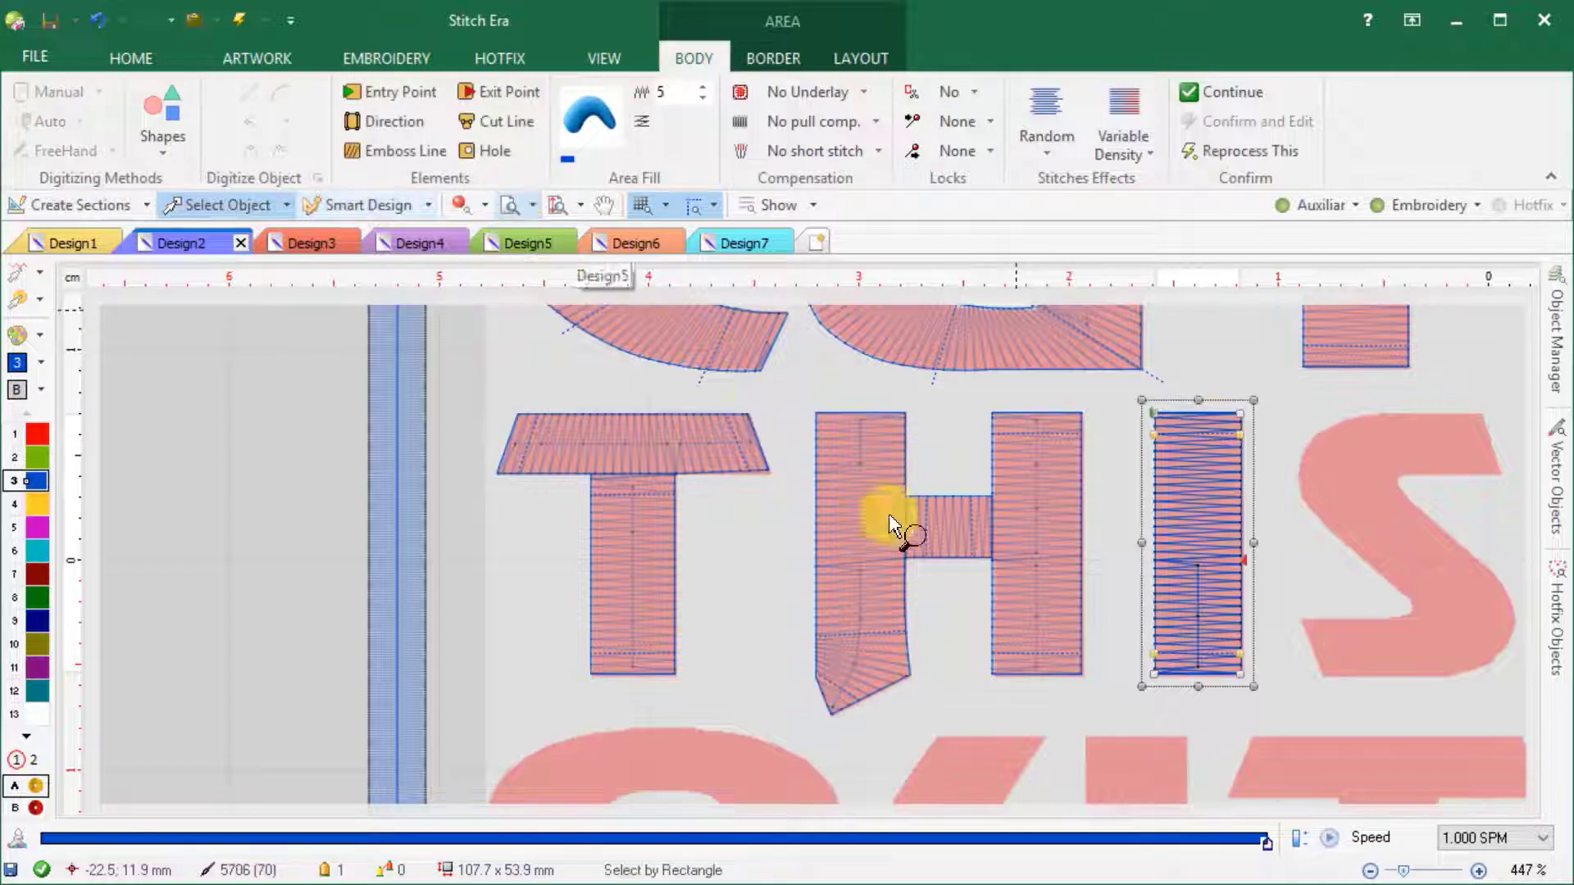
pyautogui.moveTo(768, 590); pyautogui.dragTo(995, 766)
pyautogui.click(863, 542)
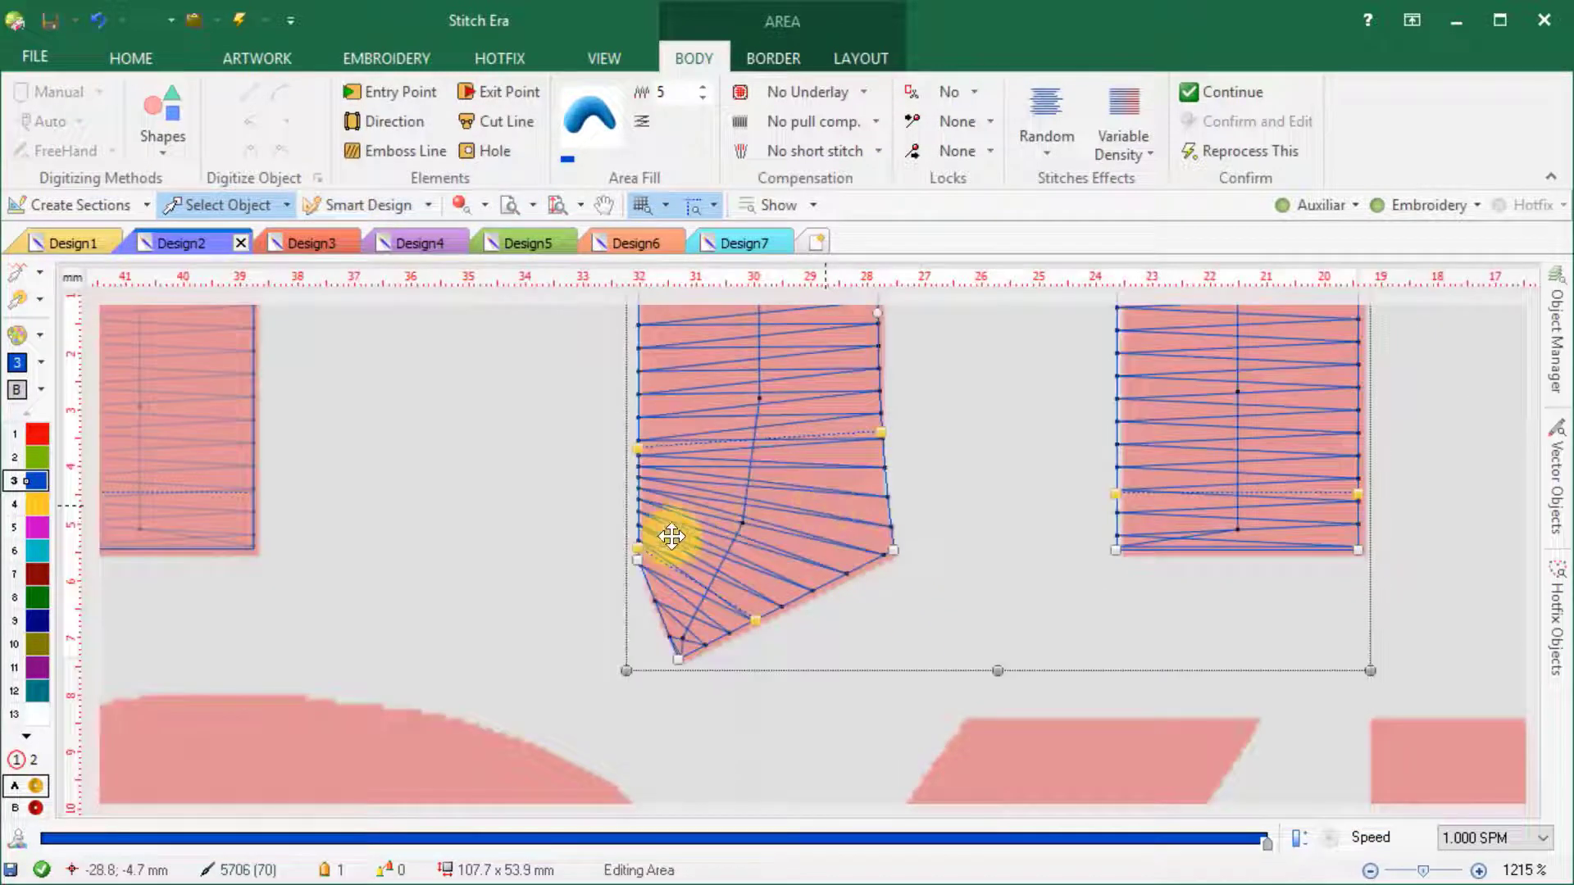
pyautogui.moveTo(638, 545); pyautogui.dragTo(590, 617)
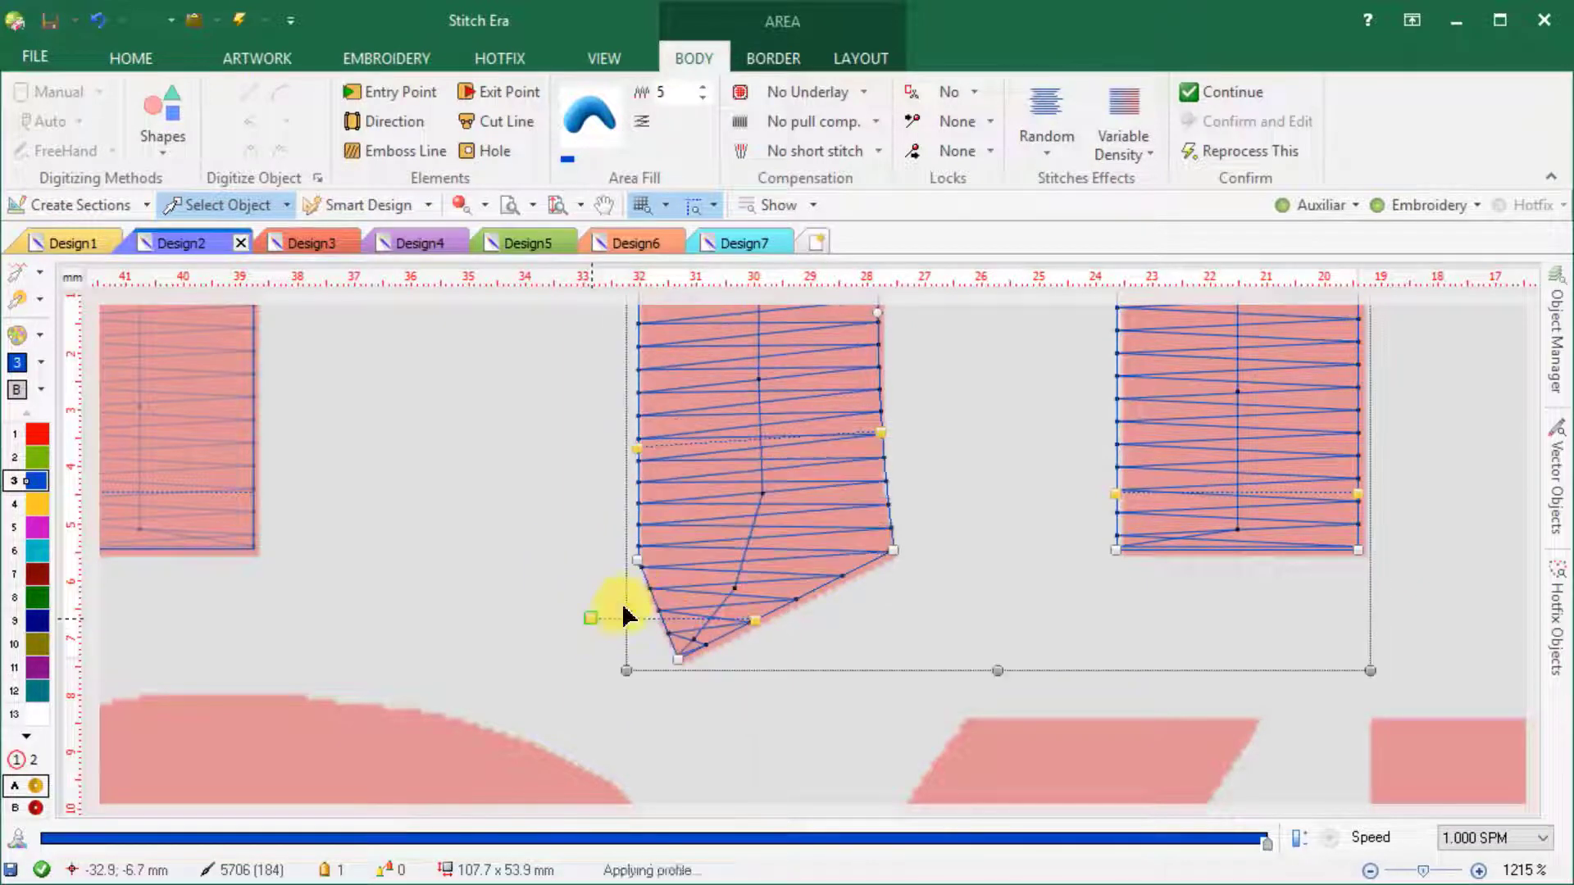
# Display the whole CUT THIS OUT design in the realistic stitch view with no object selected.
pyautogui.click(552, 205)
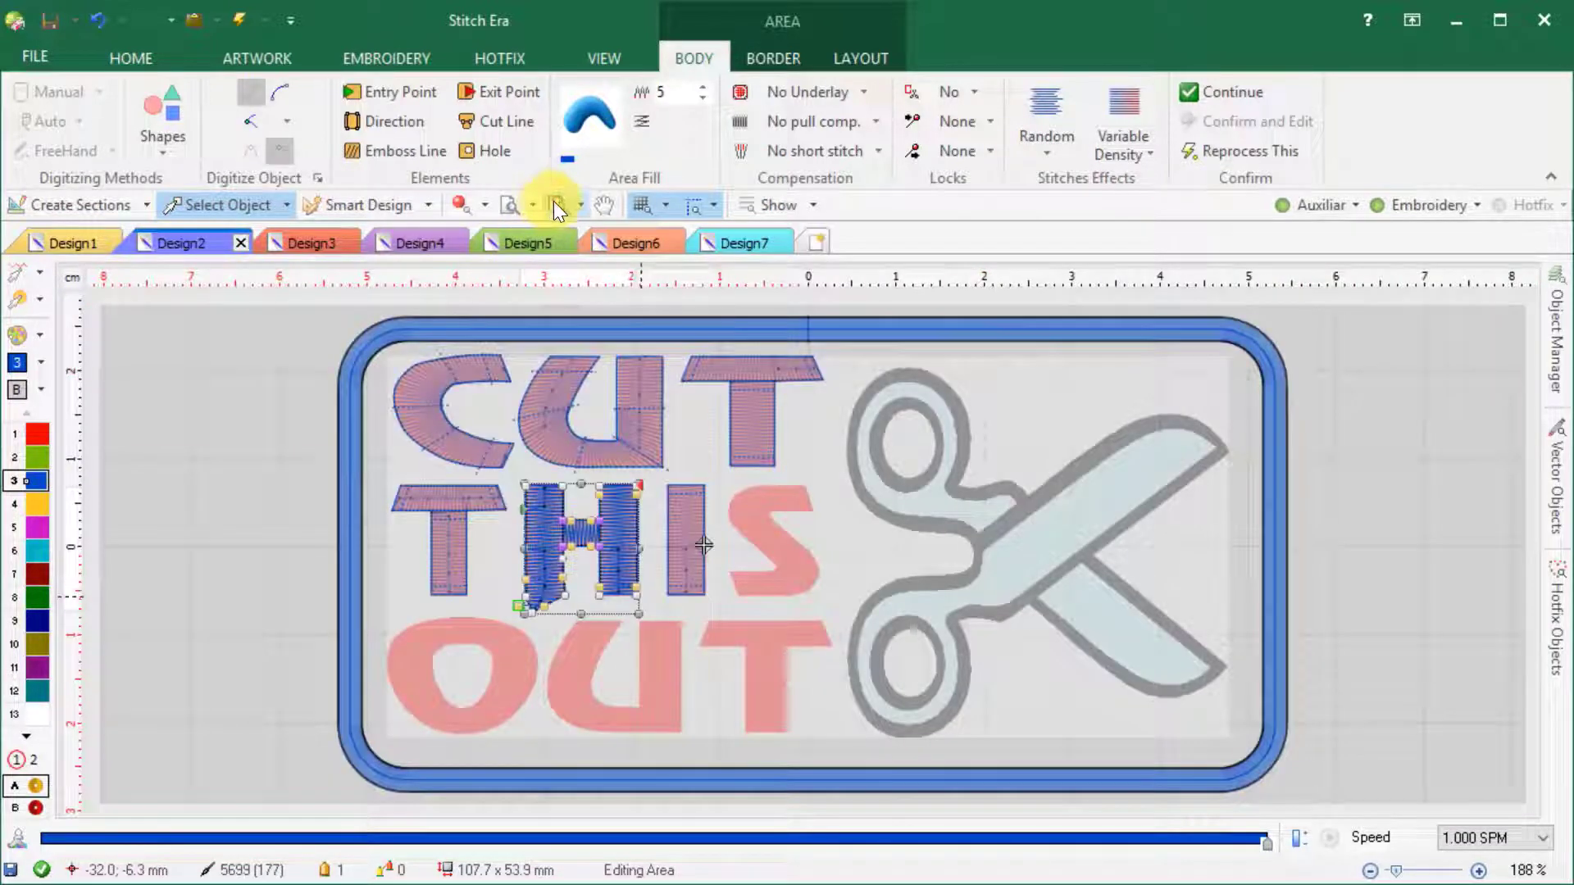
pyautogui.click(455, 198)
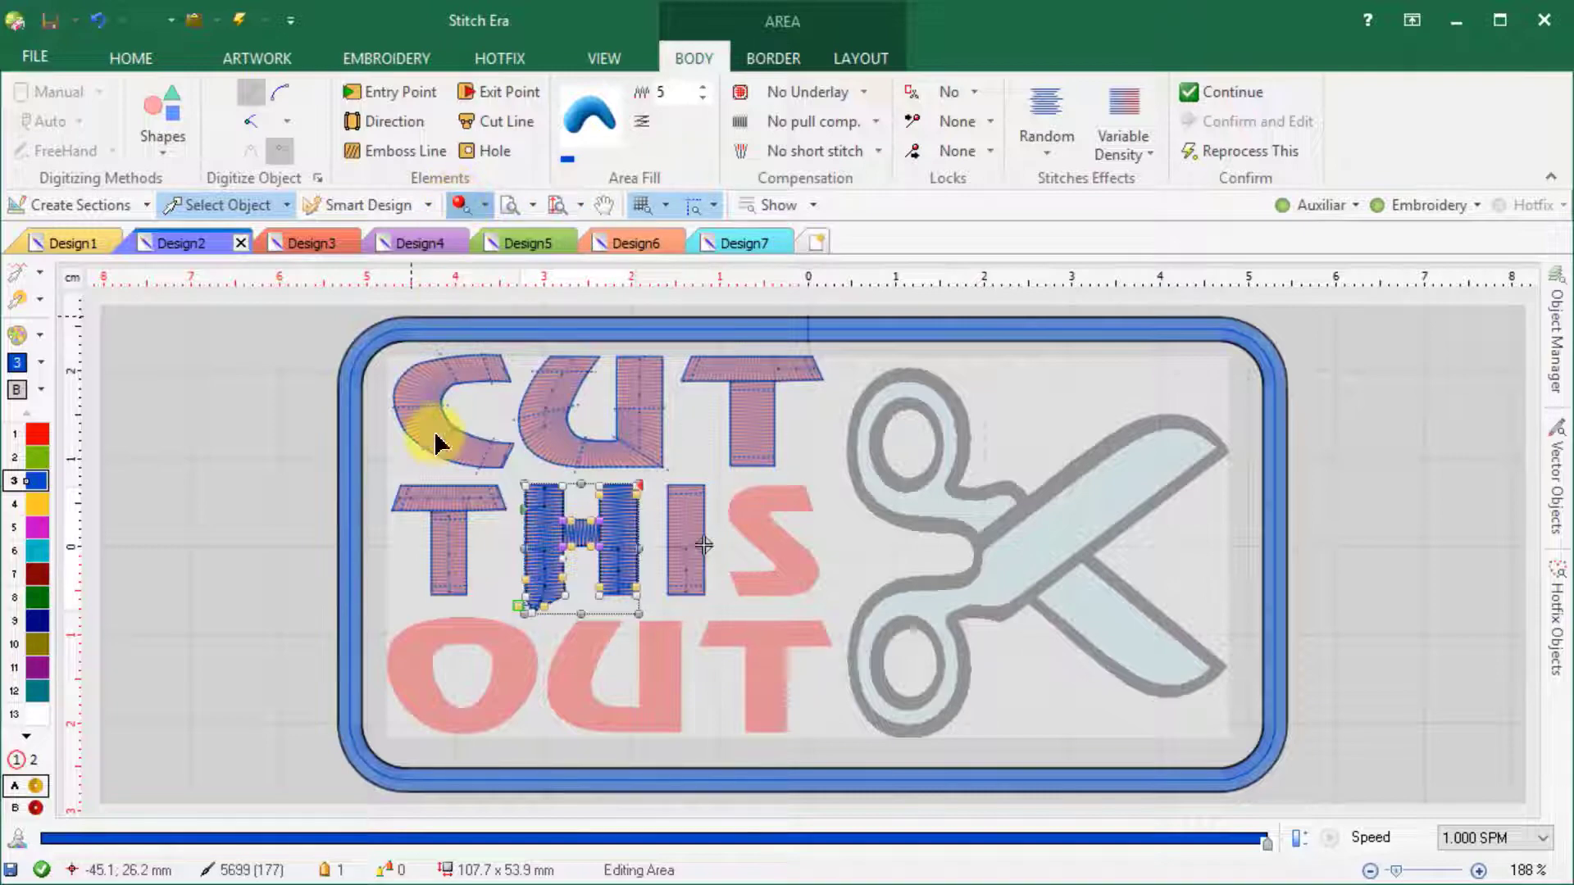
pyautogui.click(238, 407)
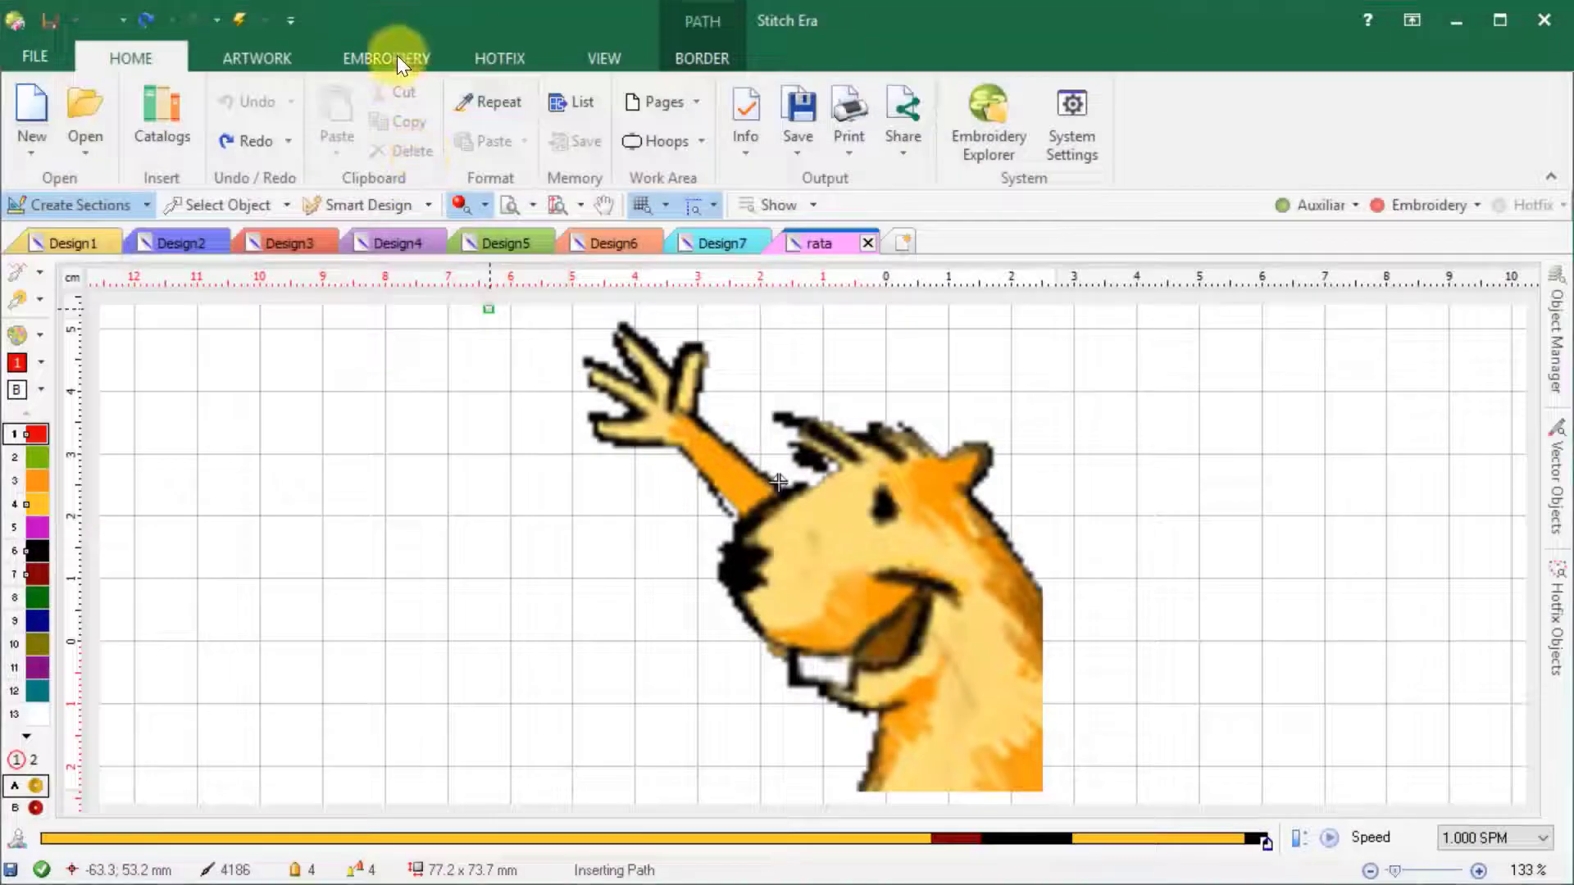
# Draw a freehand zigzag path with running stitch in colour 3 over the orange cheek area beside the rodent's mouth.
pyautogui.click(397, 56)
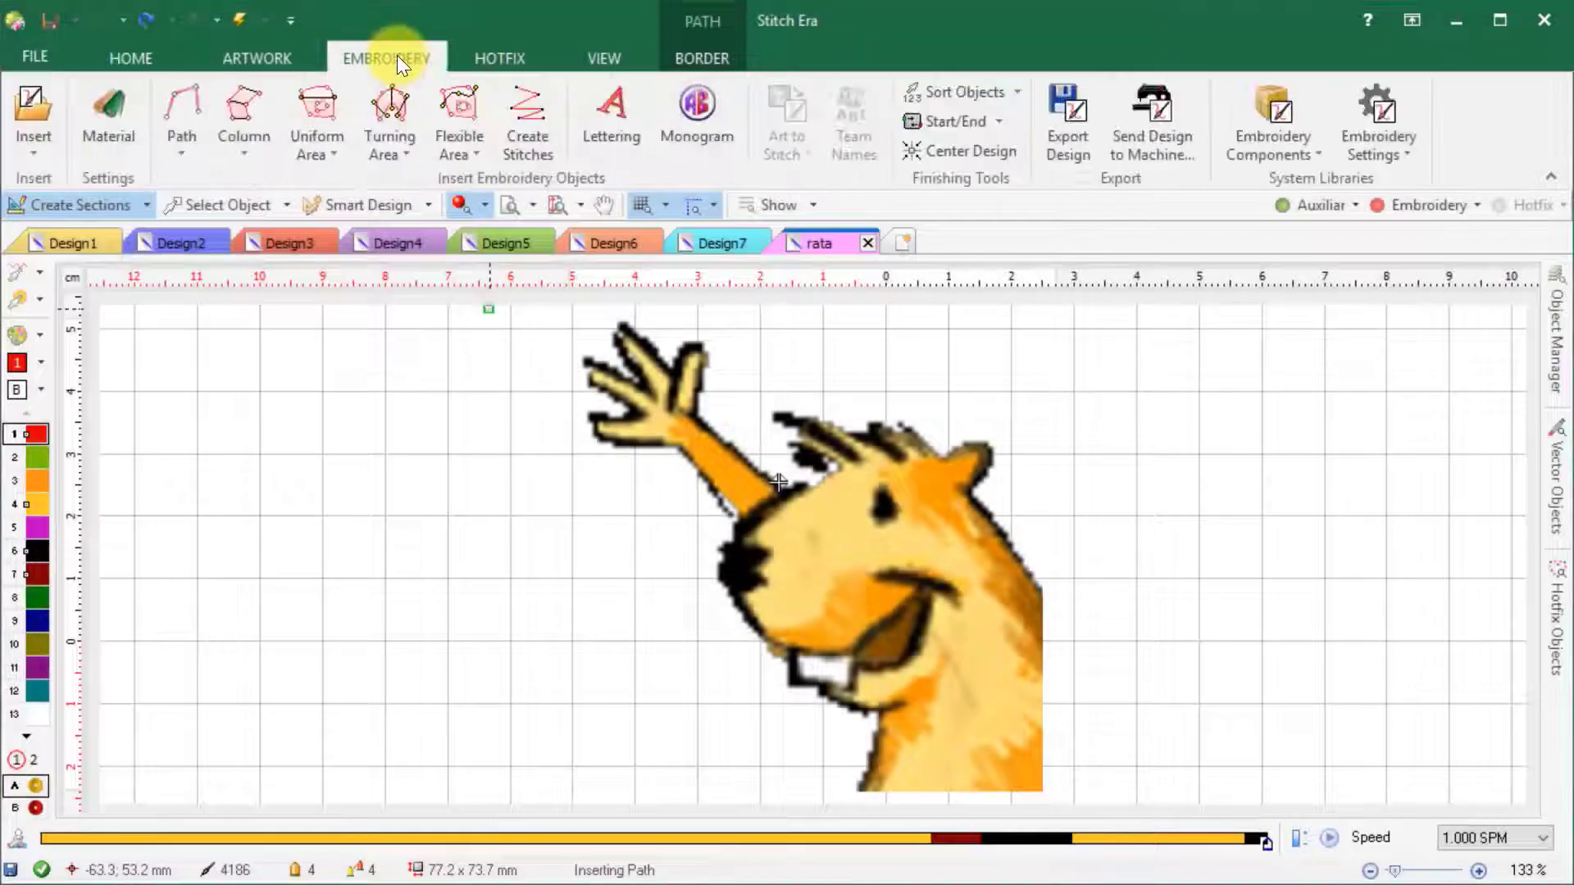
pyautogui.click(182, 155)
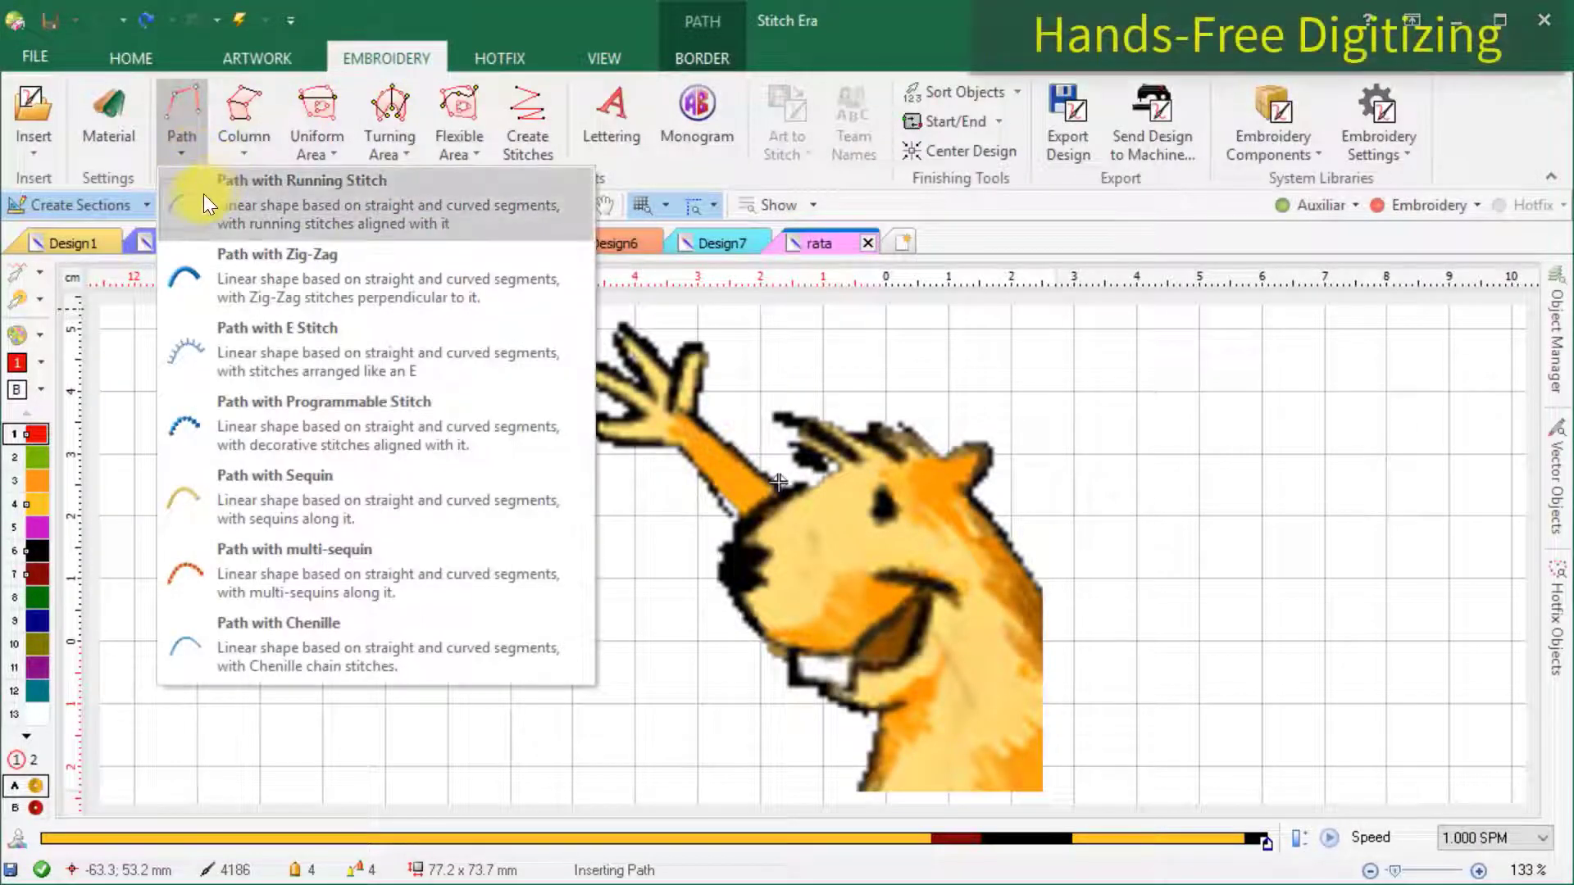
pyautogui.click(207, 193)
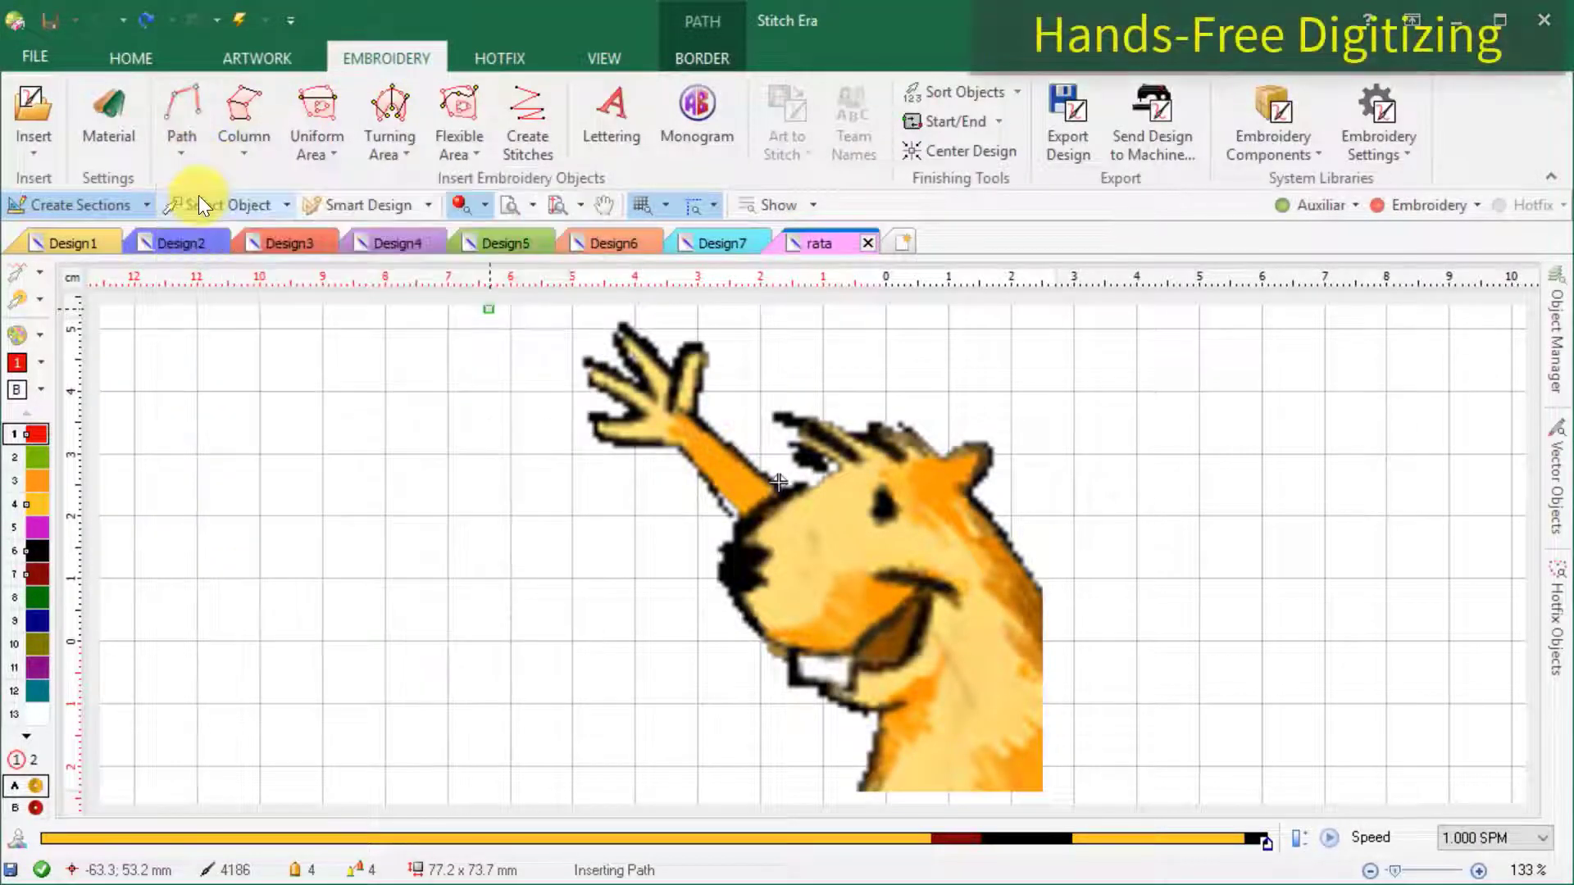
pyautogui.click(34, 482)
pyautogui.click(510, 202)
pyautogui.moveTo(728, 528); pyautogui.dragTo(996, 705)
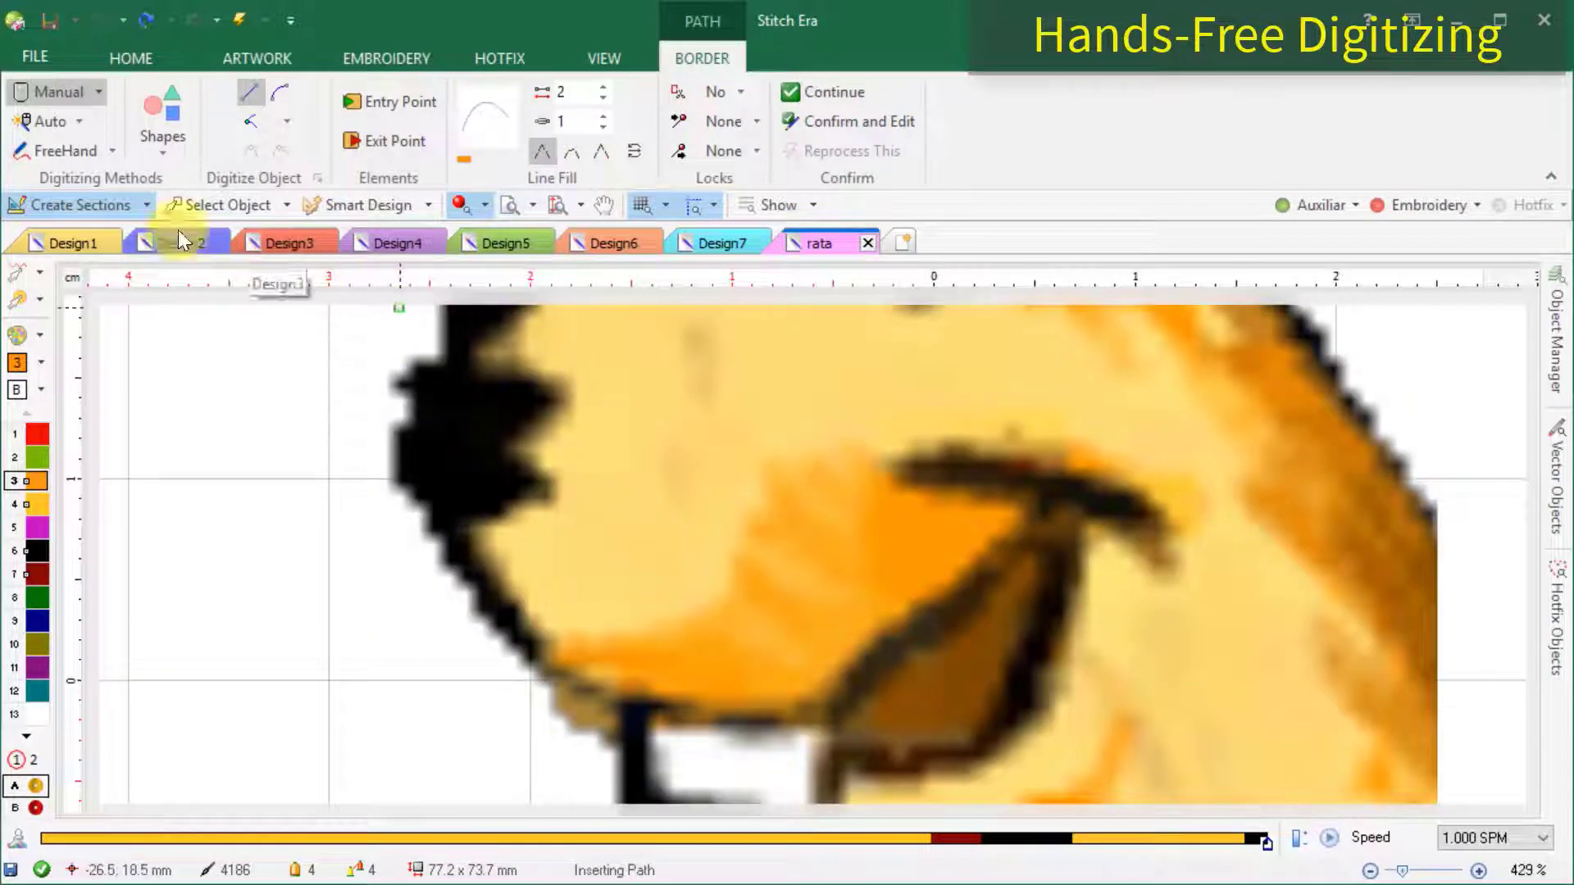
pyautogui.click(56, 144)
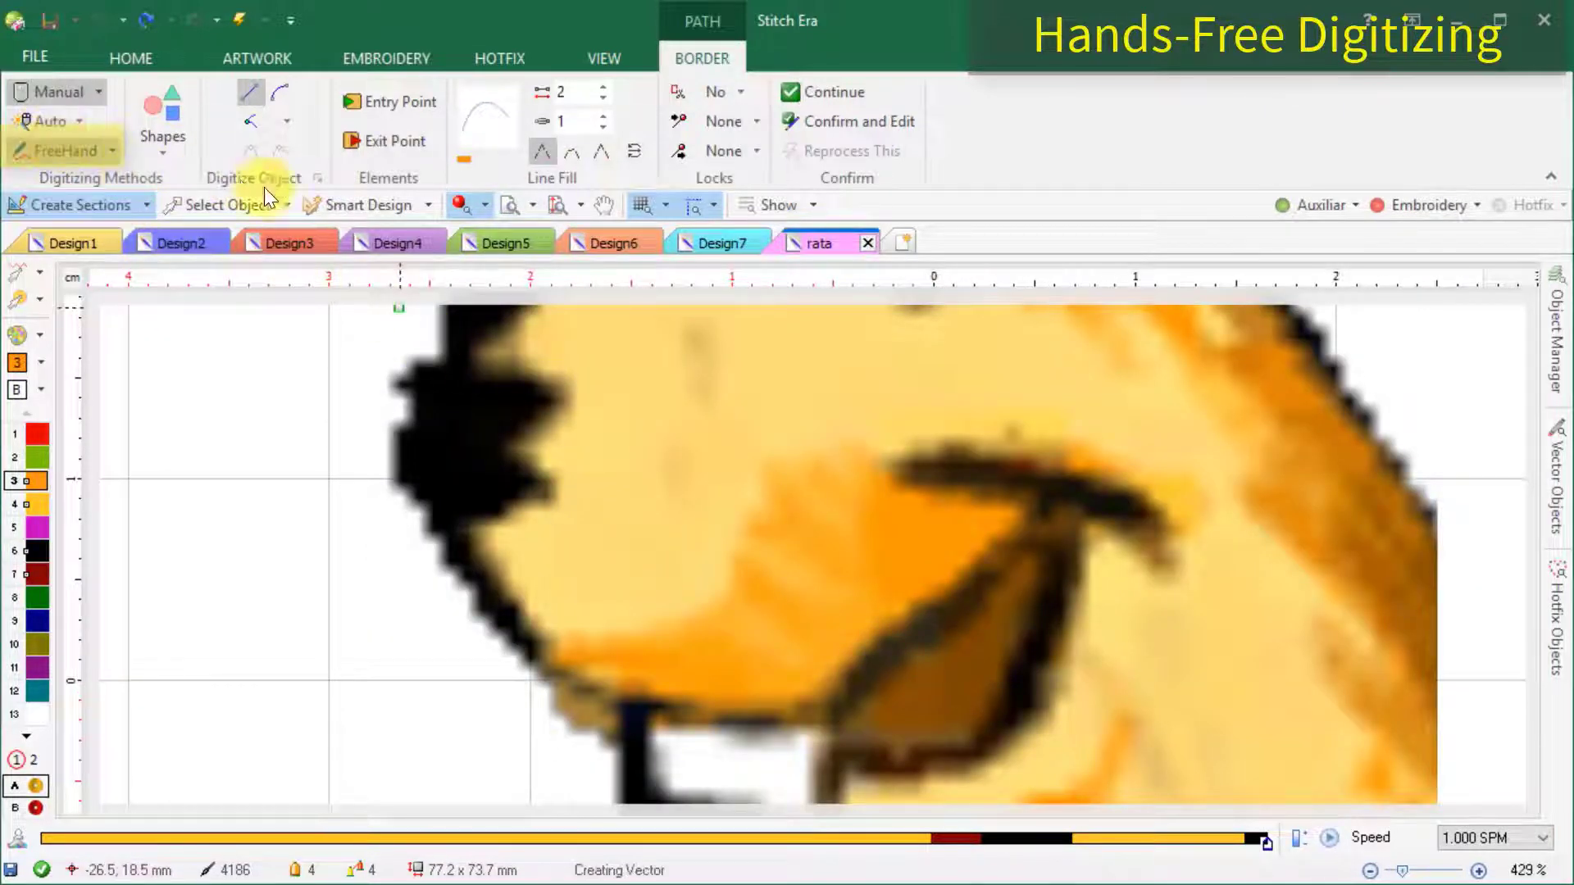
pyautogui.moveTo(831, 470)
pyautogui.mouseDown()
pyautogui.moveTo(952, 517)
pyautogui.moveTo(777, 491)
pyautogui.moveTo(970, 558)
pyautogui.moveTo(797, 508)
pyautogui.moveTo(904, 562)
pyautogui.moveTo(859, 540)
pyautogui.moveTo(842, 556)
pyautogui.moveTo(897, 587)
pyautogui.moveTo(784, 541)
pyautogui.moveTo(875, 601)
pyautogui.moveTo(808, 583)
pyautogui.moveTo(834, 611)
pyautogui.moveTo(806, 610)
pyautogui.moveTo(756, 593)
pyautogui.moveTo(835, 660)
pyautogui.moveTo(782, 636)
pyautogui.moveTo(802, 683)
pyautogui.moveTo(726, 641)
pyautogui.moveTo(765, 693)
pyautogui.moveTo(710, 665)
pyautogui.moveTo(733, 704)
pyautogui.moveTo(621, 638)
pyautogui.moveTo(690, 697)
pyautogui.moveTo(595, 646)
pyautogui.moveTo(644, 683)
pyautogui.mouseUp()
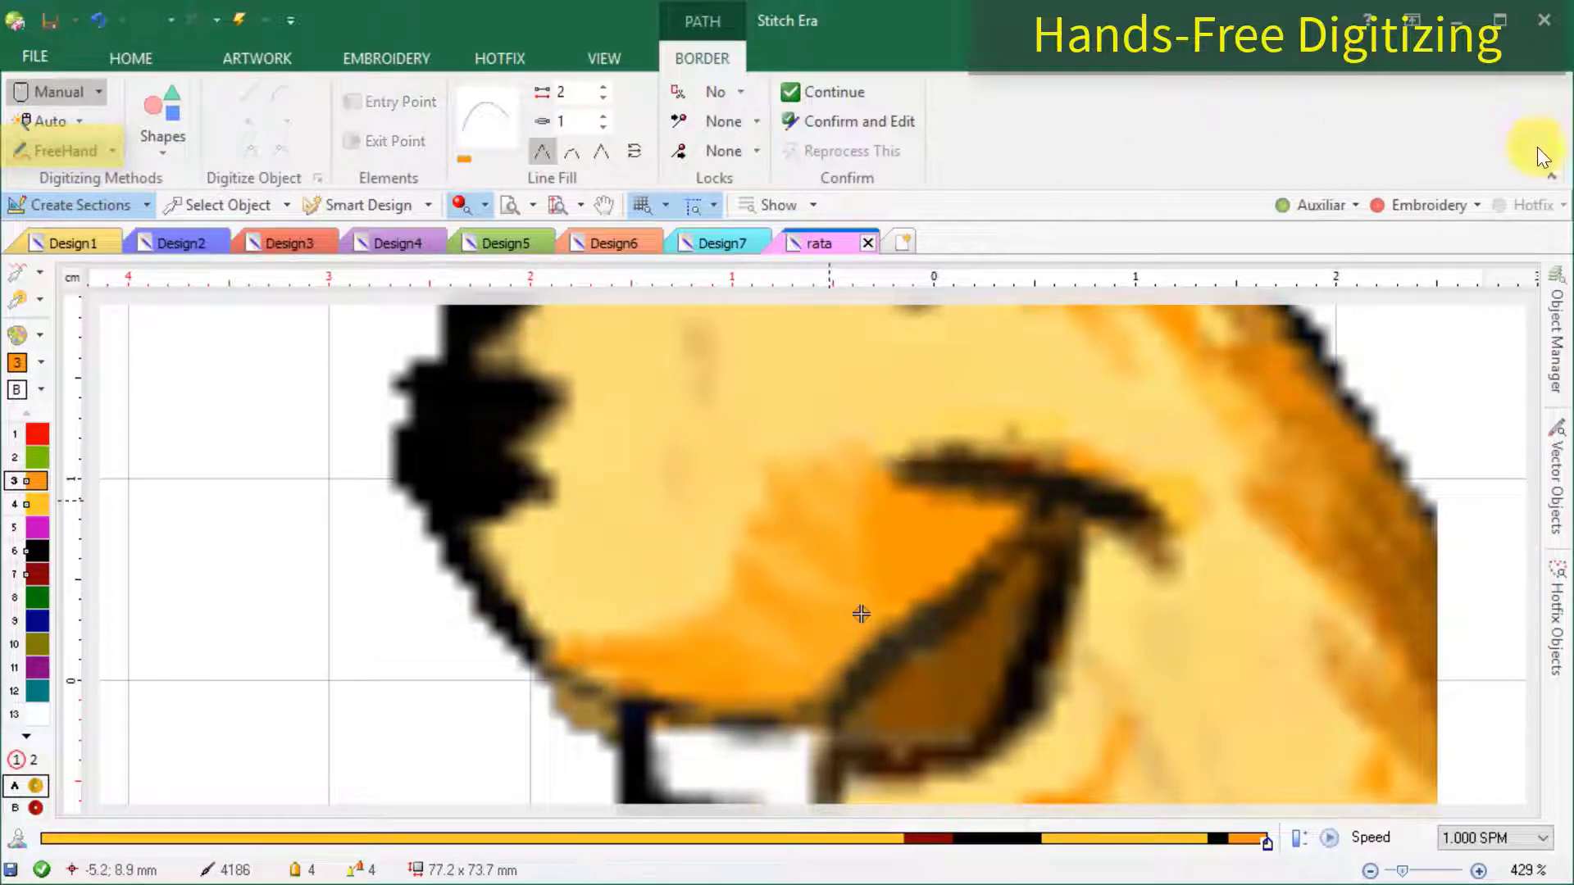
# Turn on the embroidery display, switch off the auxiliary artwork and view the whole stitched rodent design.
pyautogui.click(1404, 208)
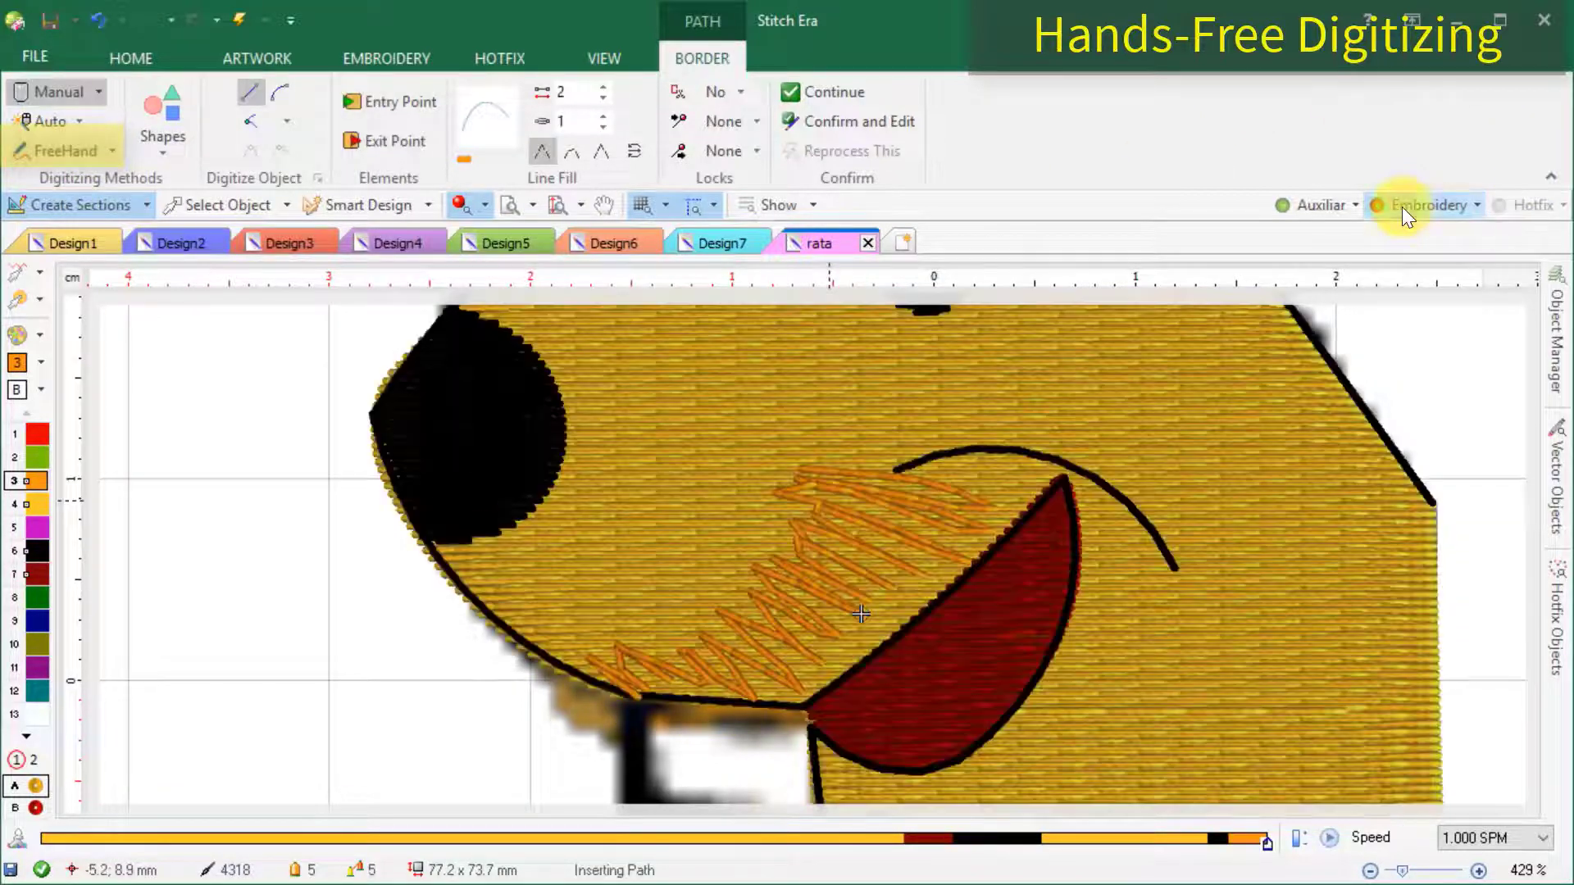
pyautogui.click(1311, 208)
pyautogui.click(556, 205)
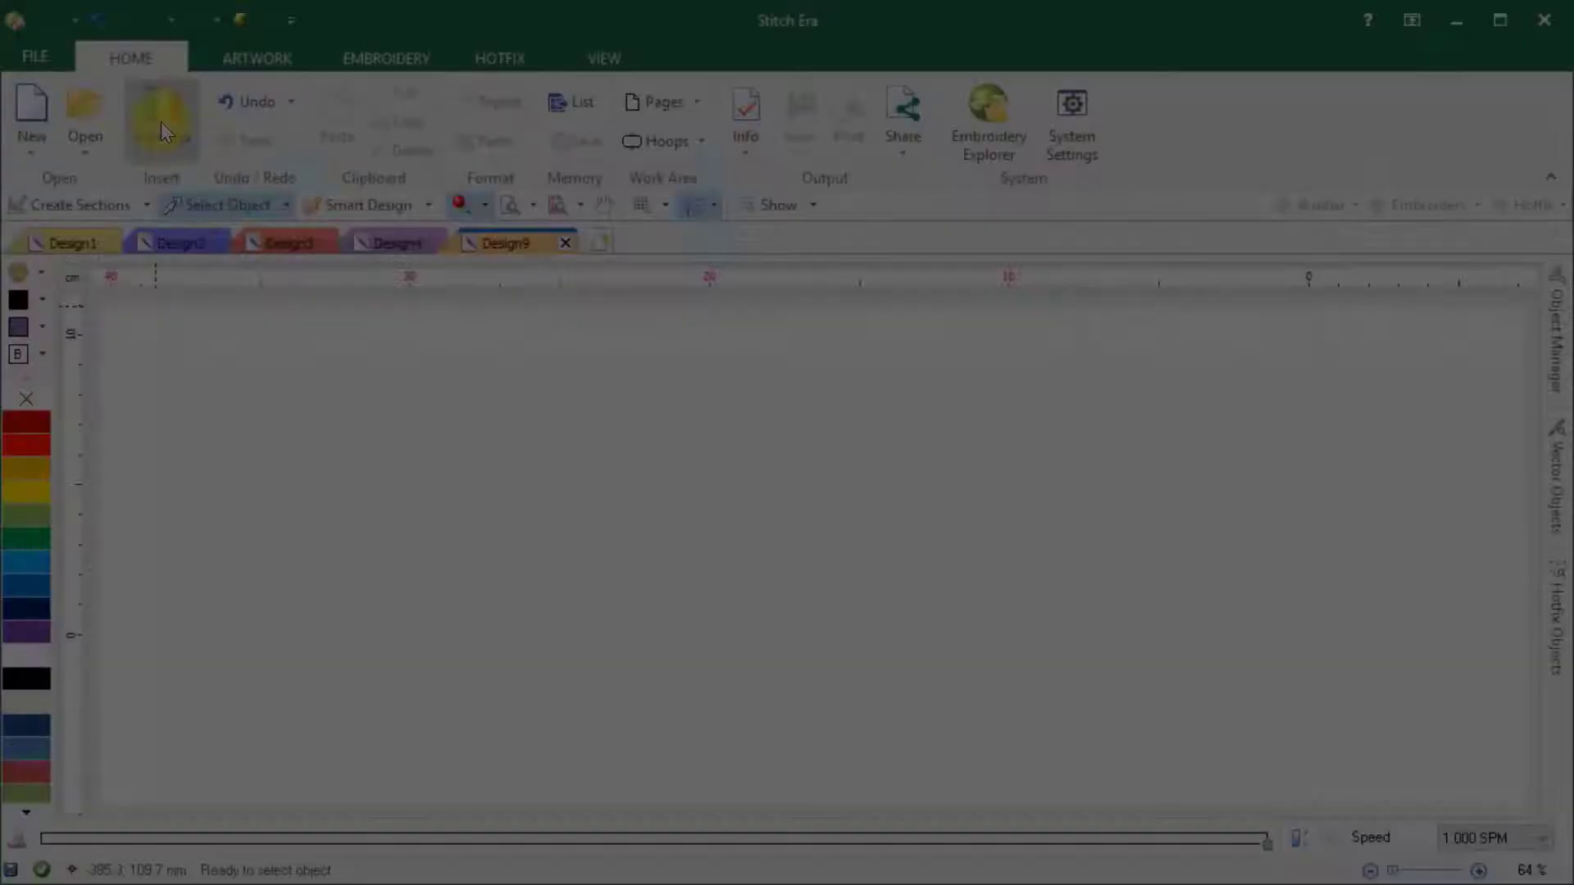
# Insert the peach image ASV-010 from the Artwork Vector catalog into the empty design and close the catalog.
pyautogui.click(162, 124)
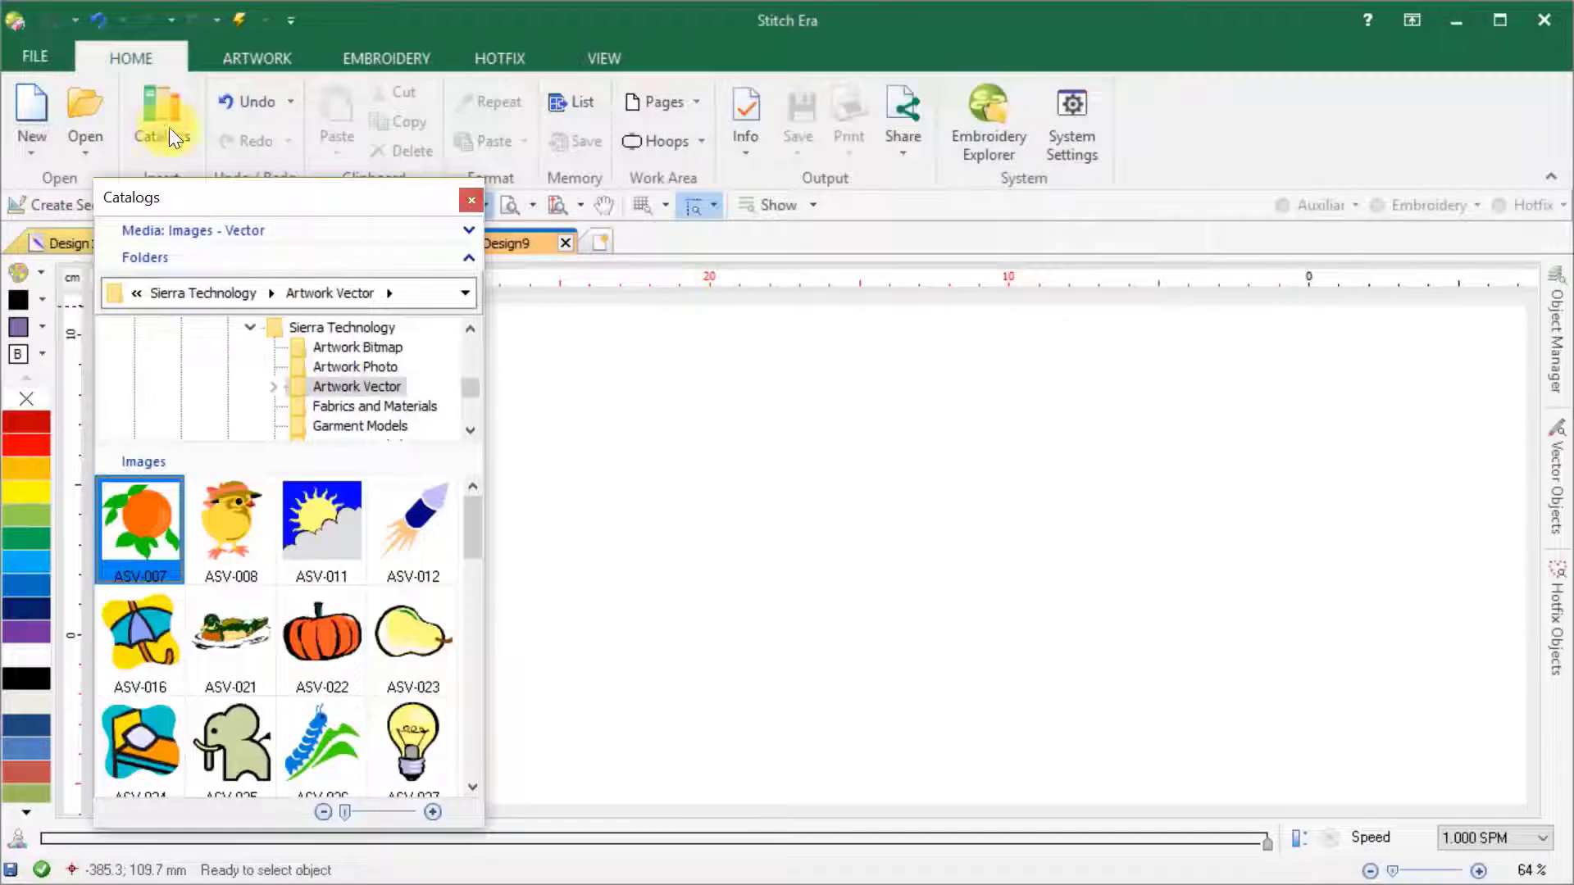
pyautogui.moveTo(465, 524); pyautogui.dragTo(475, 689)
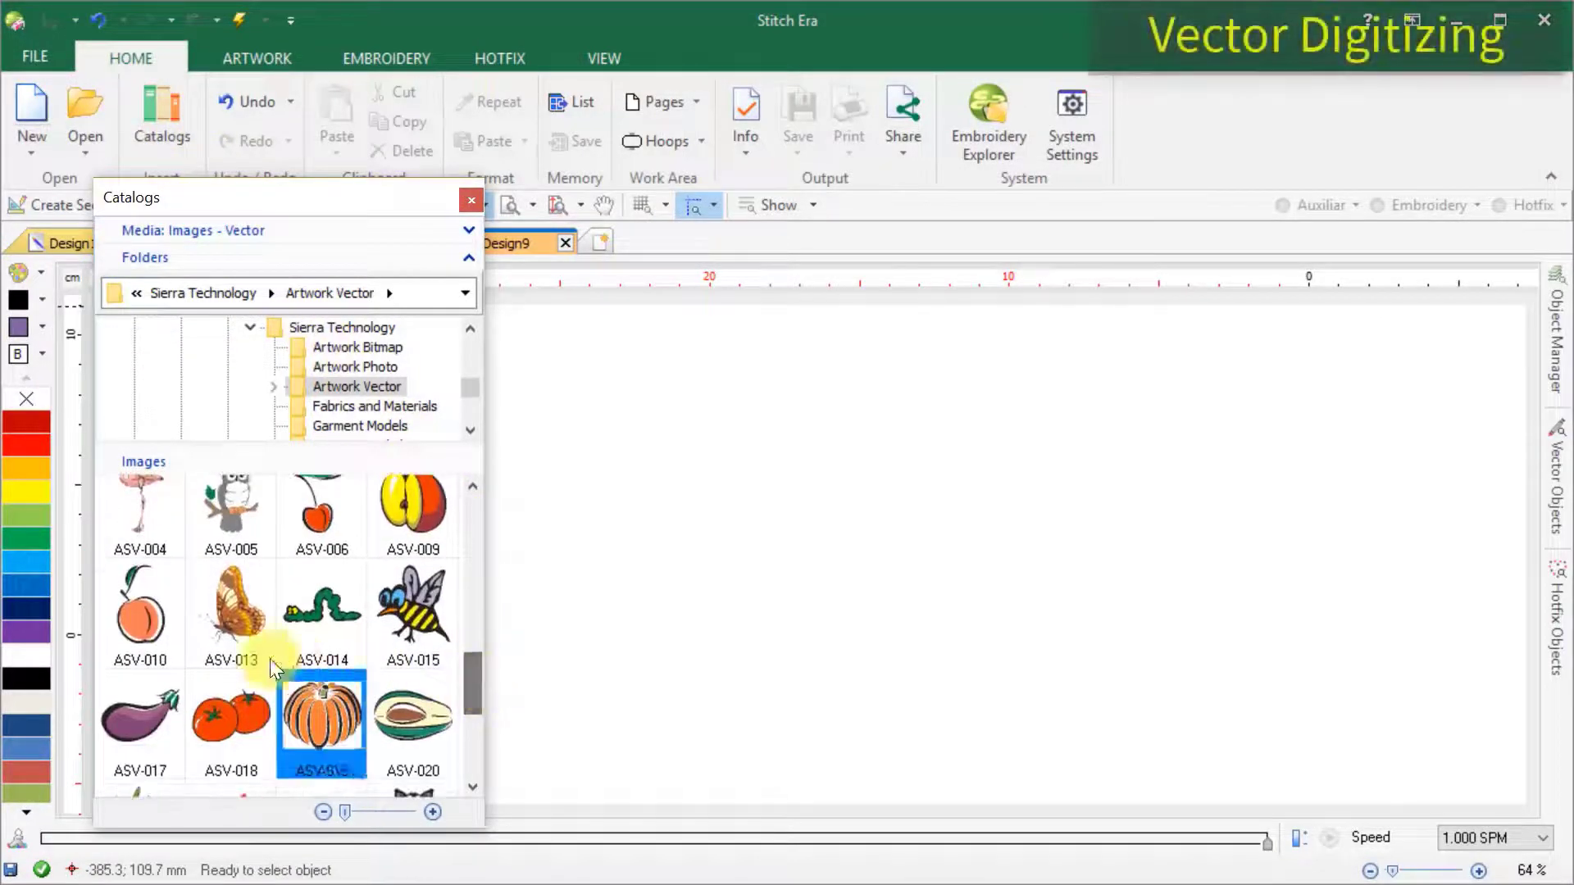
pyautogui.moveTo(143, 627); pyautogui.dragTo(668, 440)
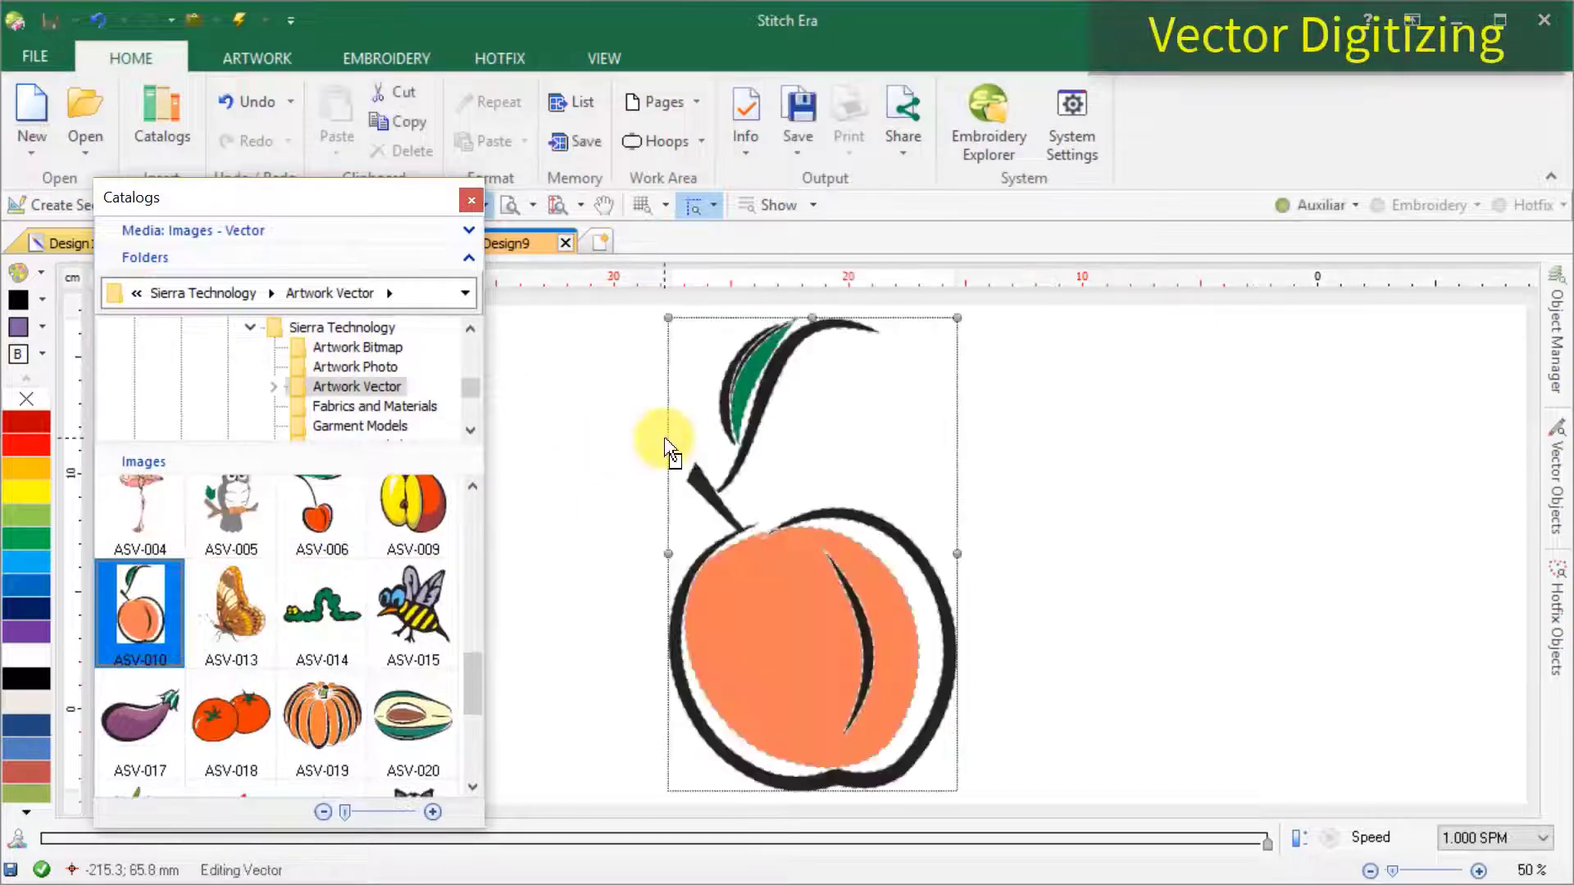
pyautogui.click(470, 201)
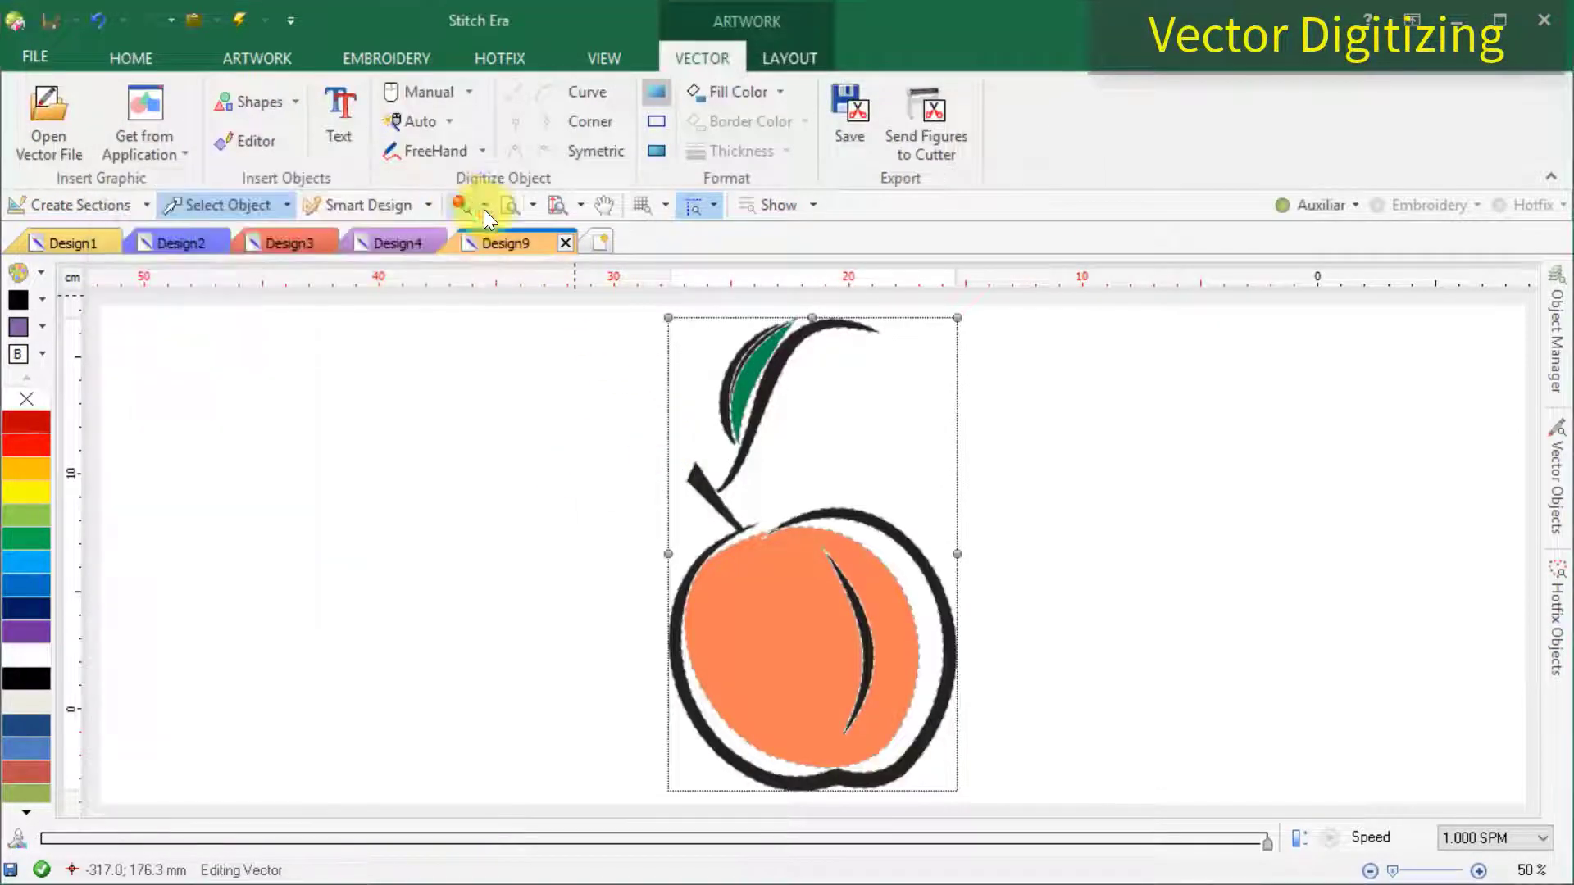
# Scale the peach vector down to about 9.4 cm wide and ungroup all its parts.
pyautogui.moveTo(954, 315); pyautogui.dragTo(890, 428)
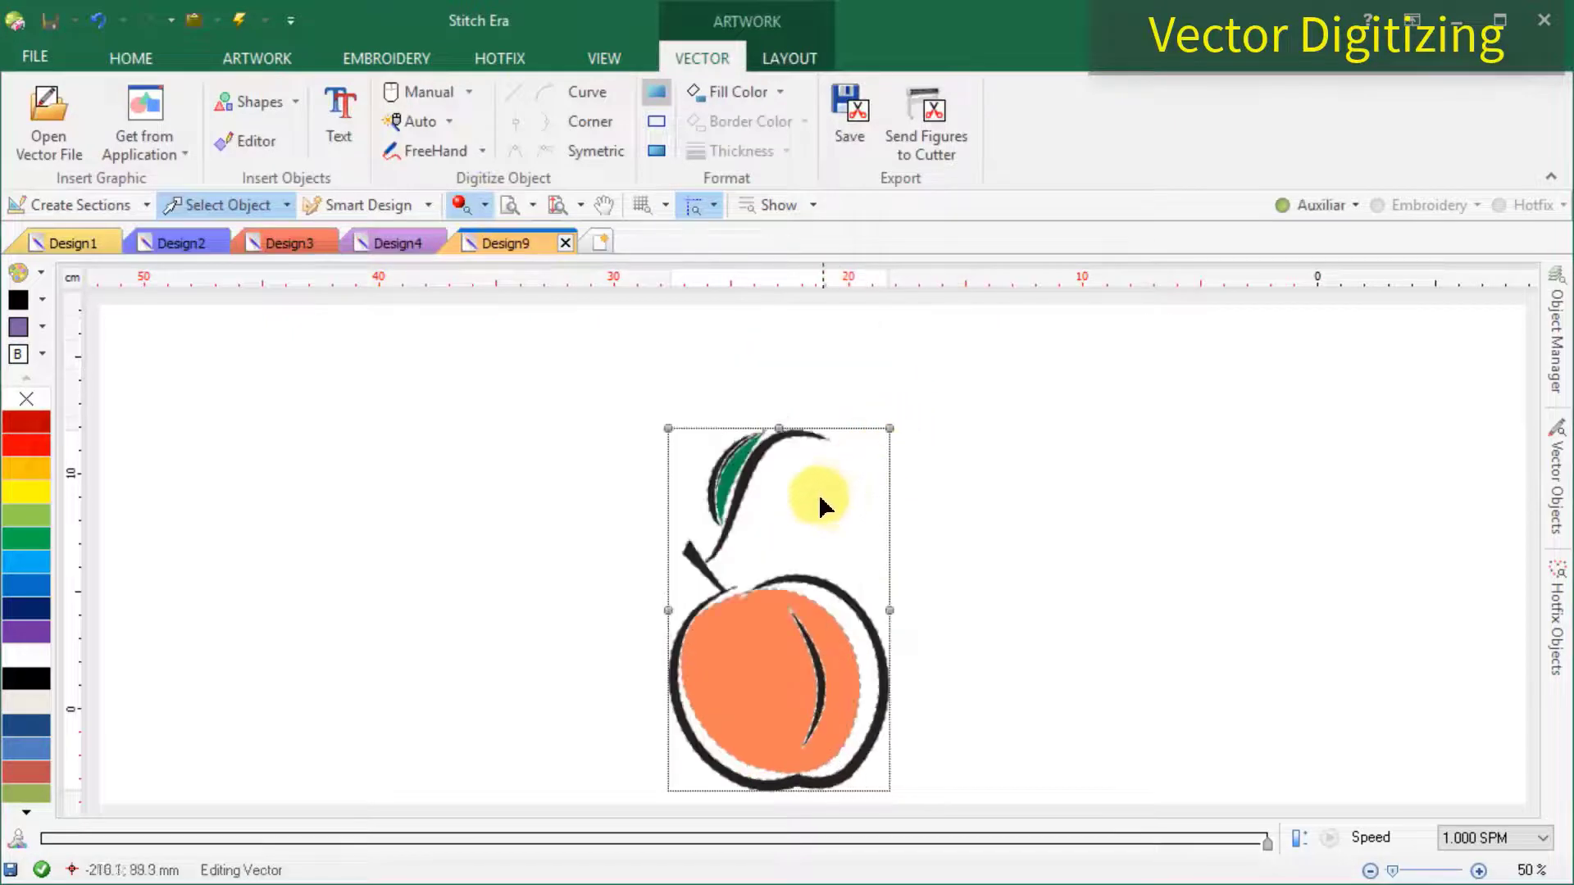
pyautogui.click(554, 208)
pyautogui.rightClick(812, 345)
pyautogui.moveTo(917, 761)
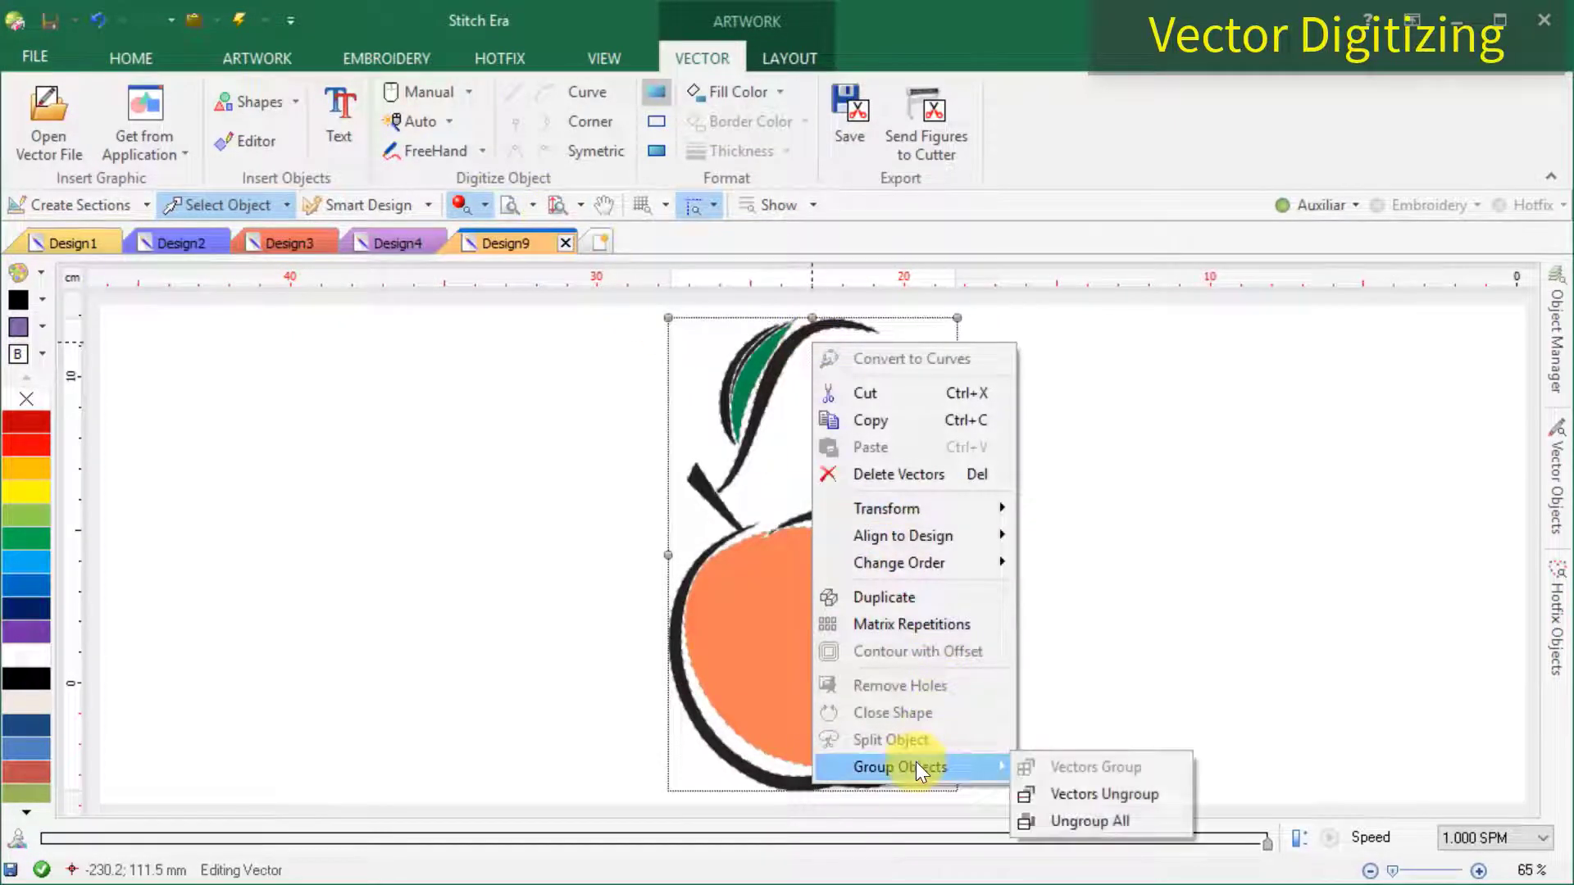
pyautogui.click(1102, 819)
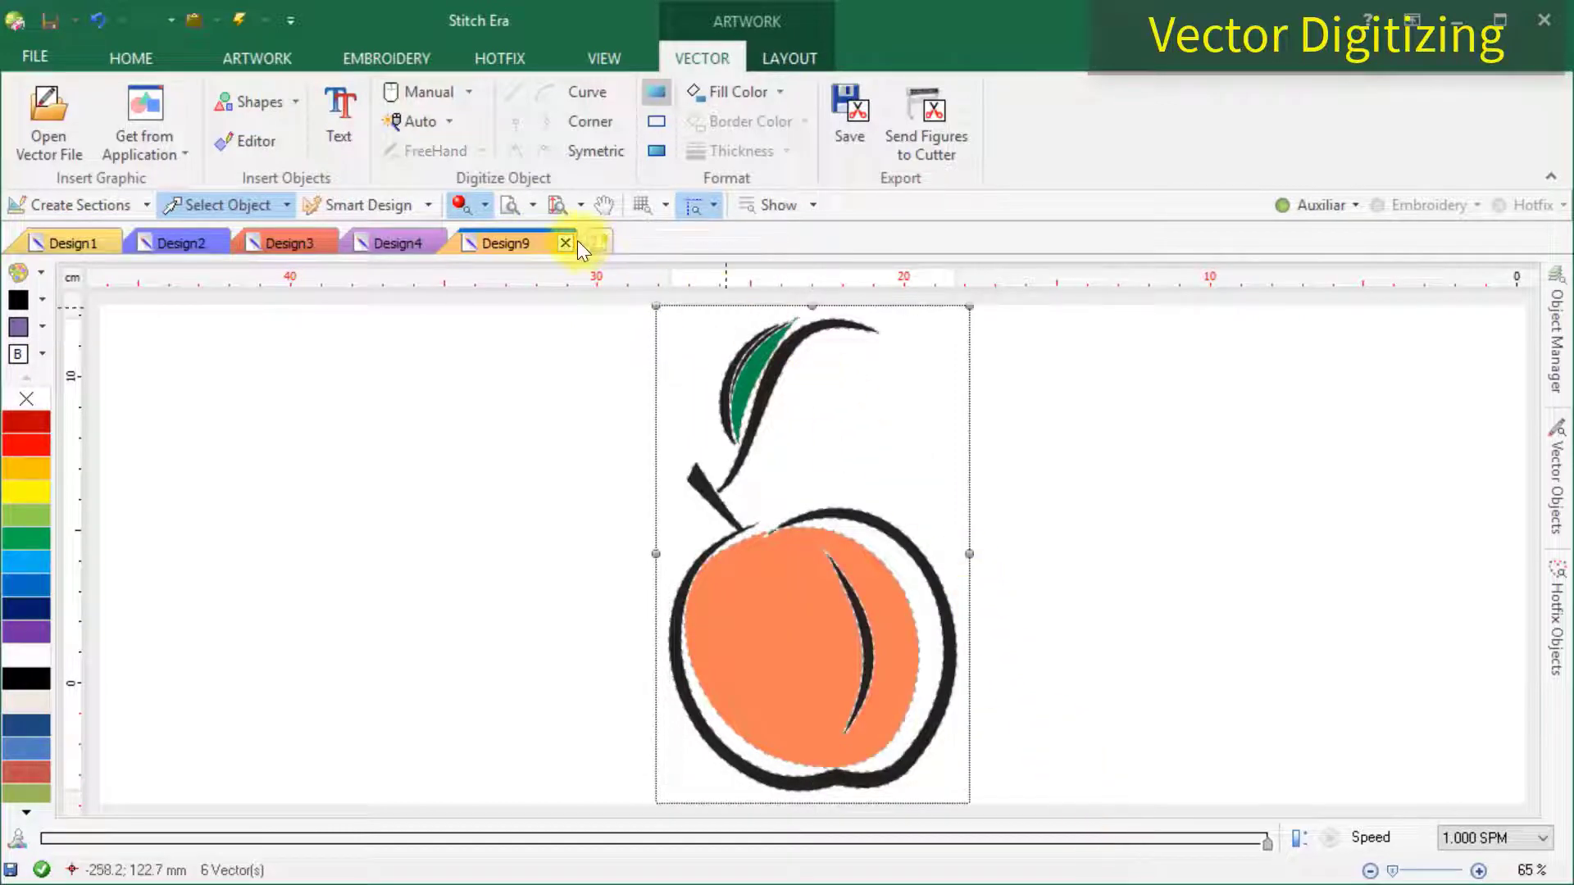
# Convert the green leaf vector into a turning area with Smart Design and give it the green thread colour 2.
pyautogui.click(379, 201)
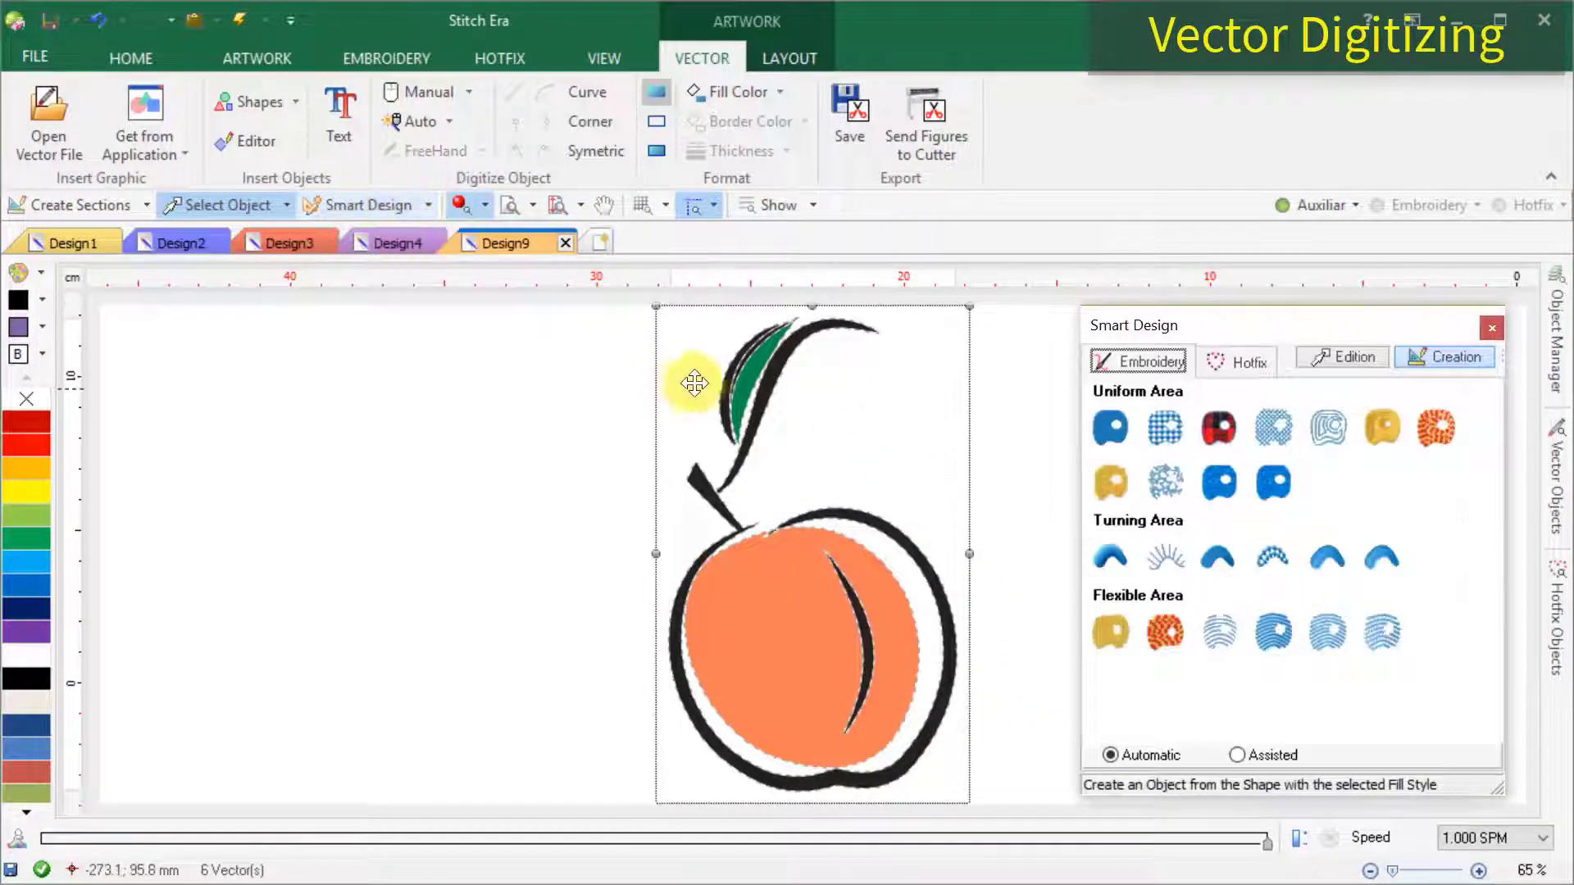
pyautogui.click(748, 383)
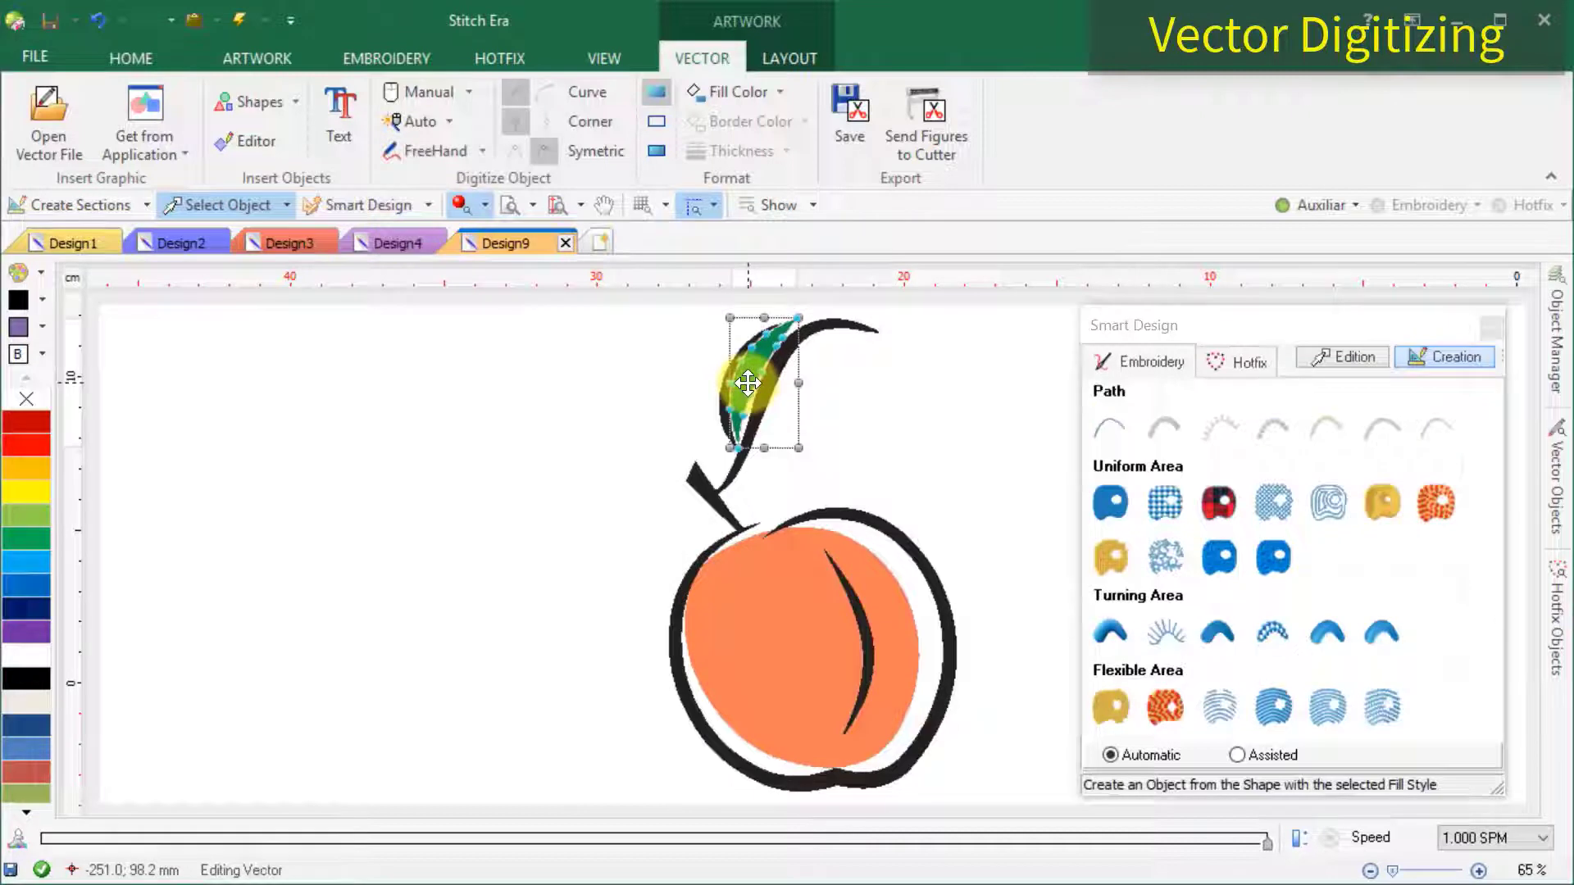
pyautogui.click(1105, 635)
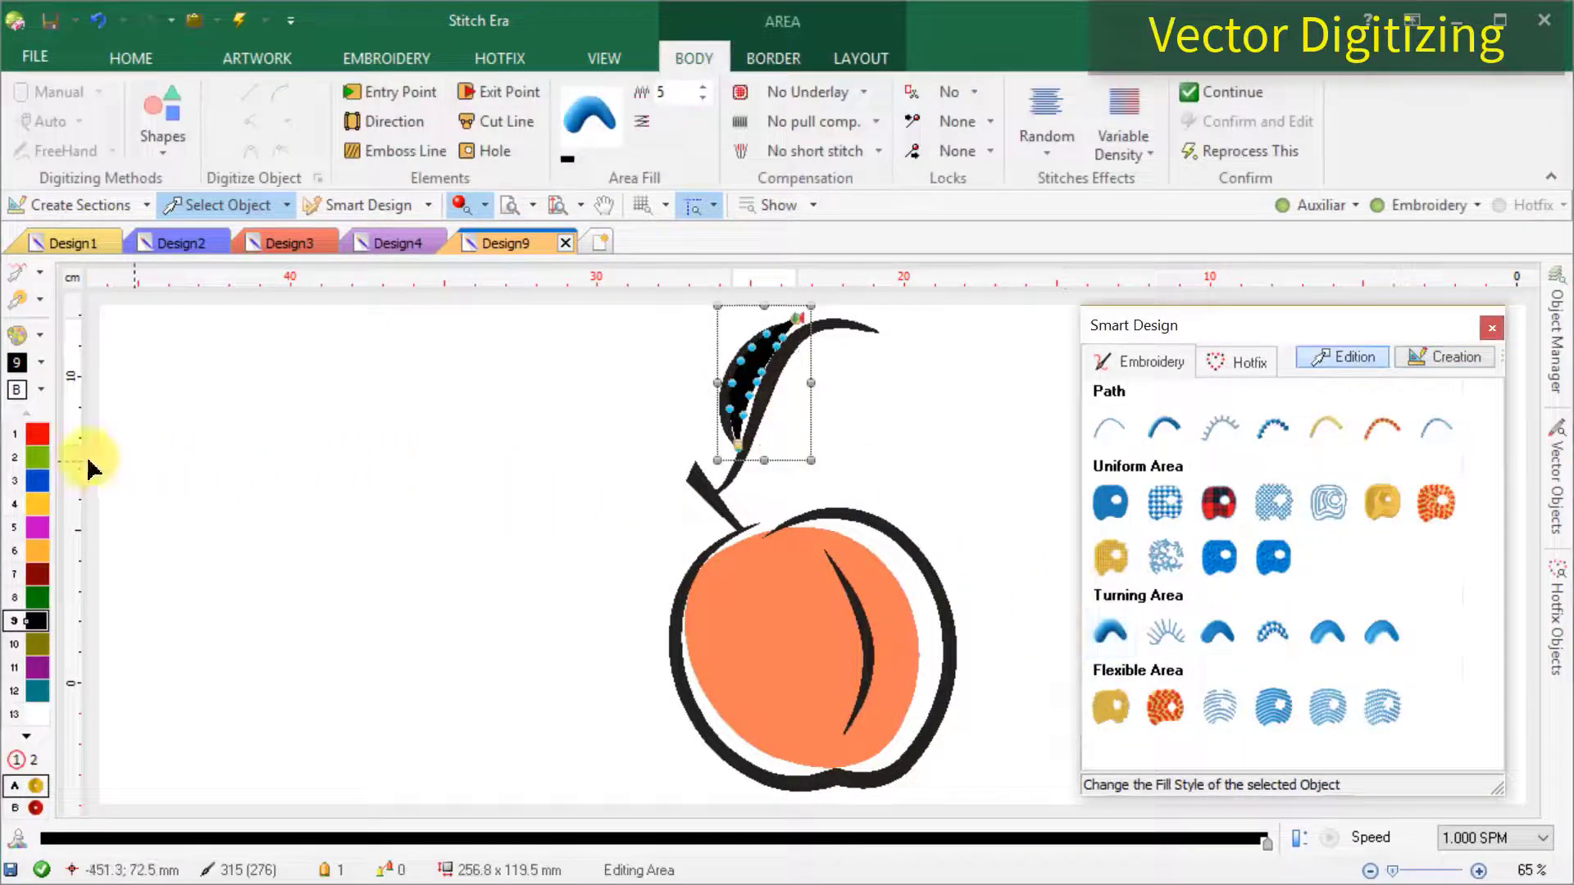
pyautogui.click(32, 458)
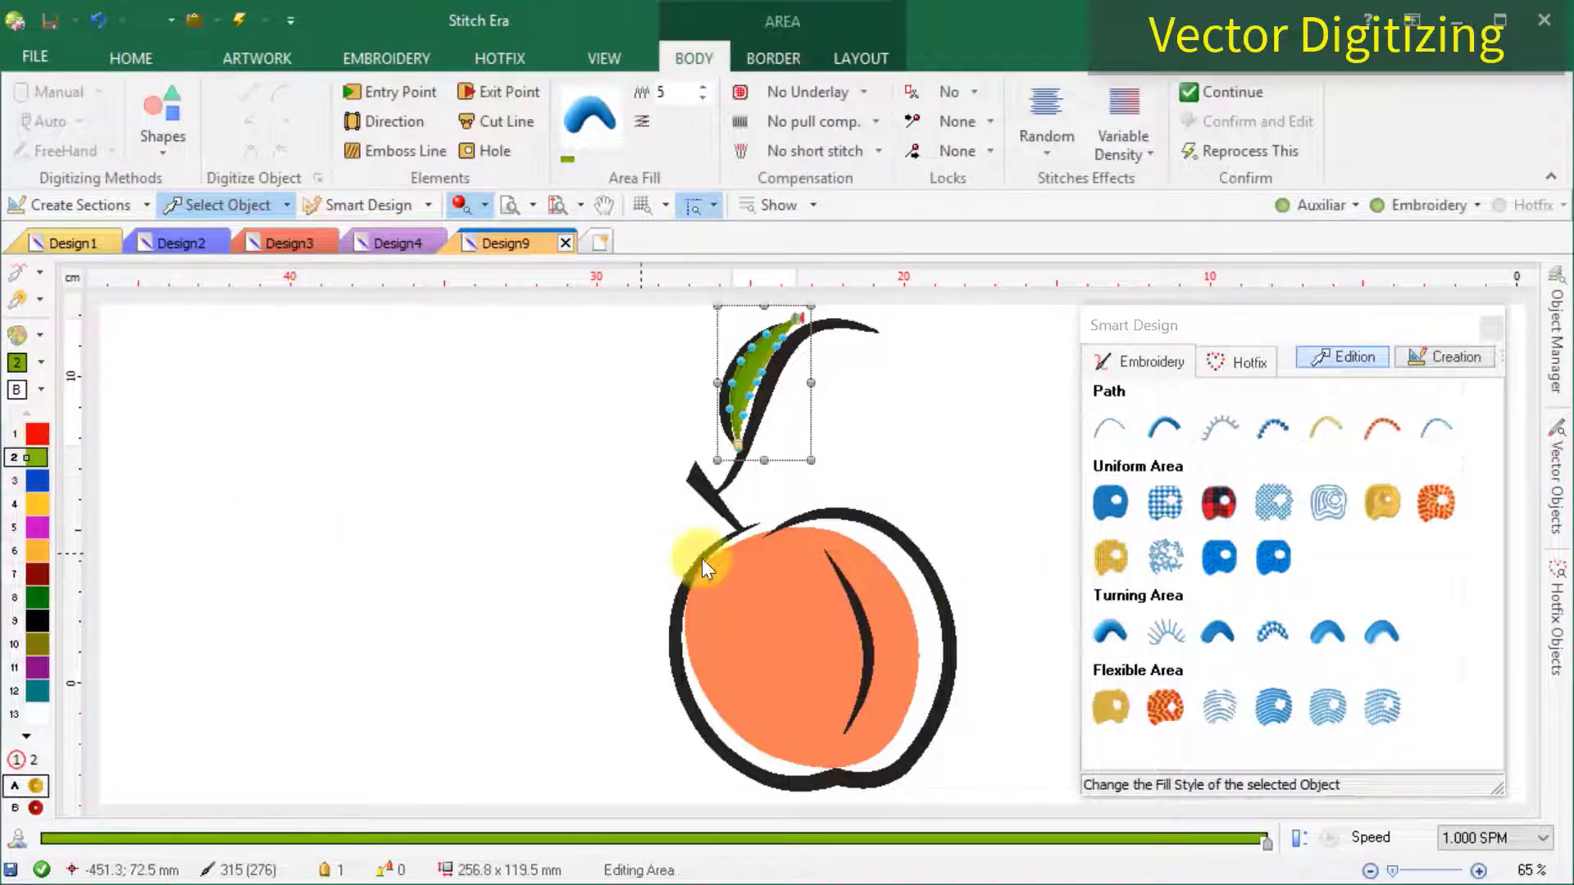
# Convert the peach's orange body into a uniform area and give it the orange thread colour 6.
pyautogui.click(793, 600)
pyautogui.click(1112, 499)
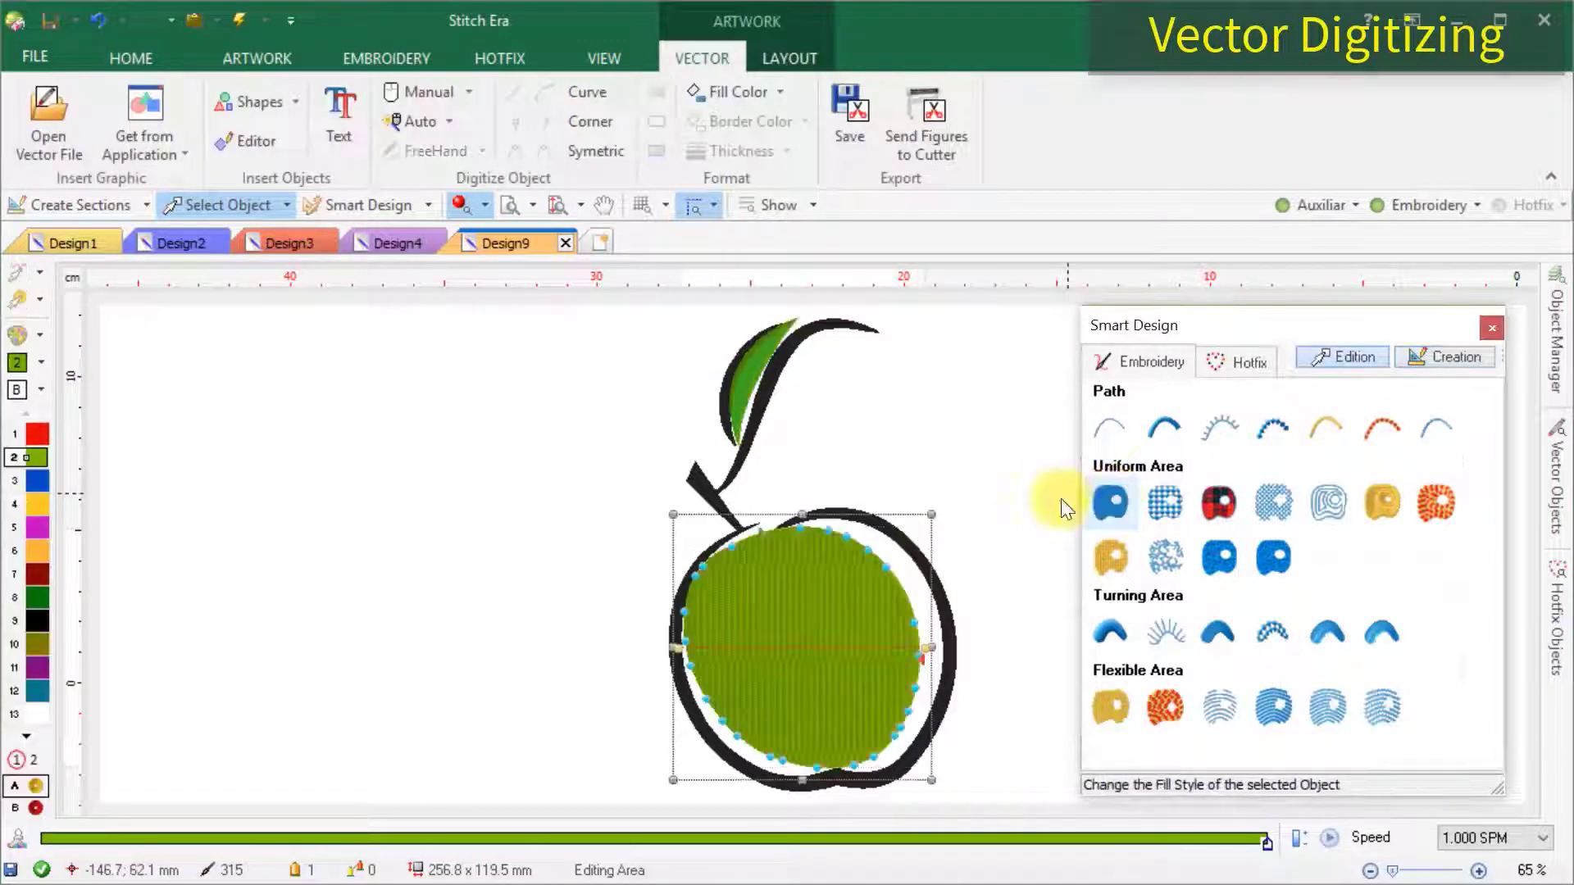
pyautogui.click(32, 552)
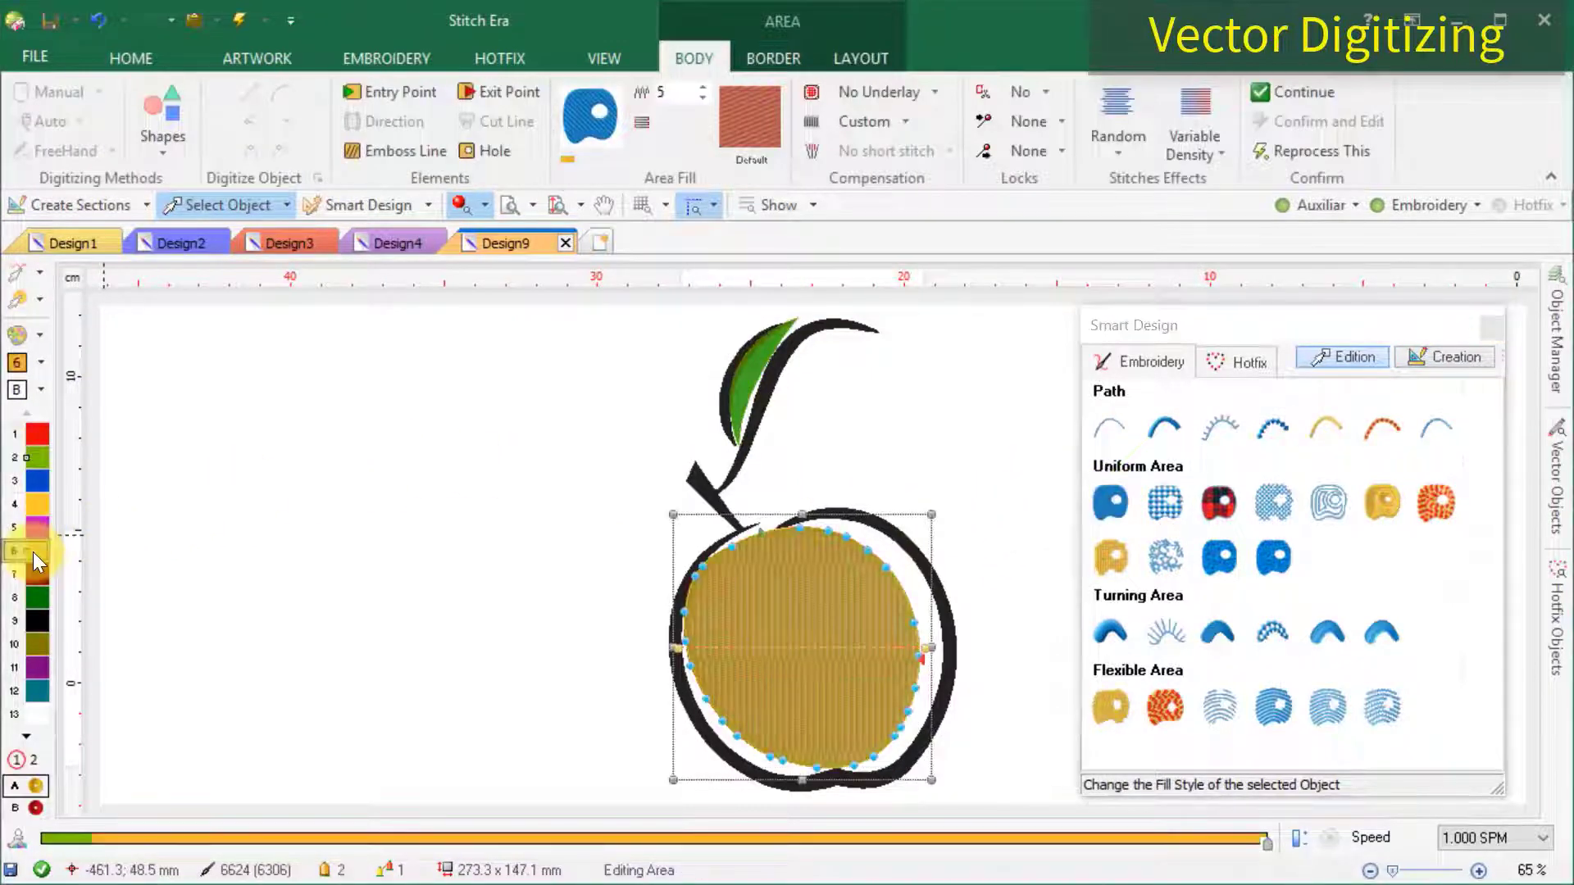
pyautogui.click(465, 482)
# Convert the black outline shape along the leaf's outer edge into a turning area with Smart Design.
pyautogui.click(510, 205)
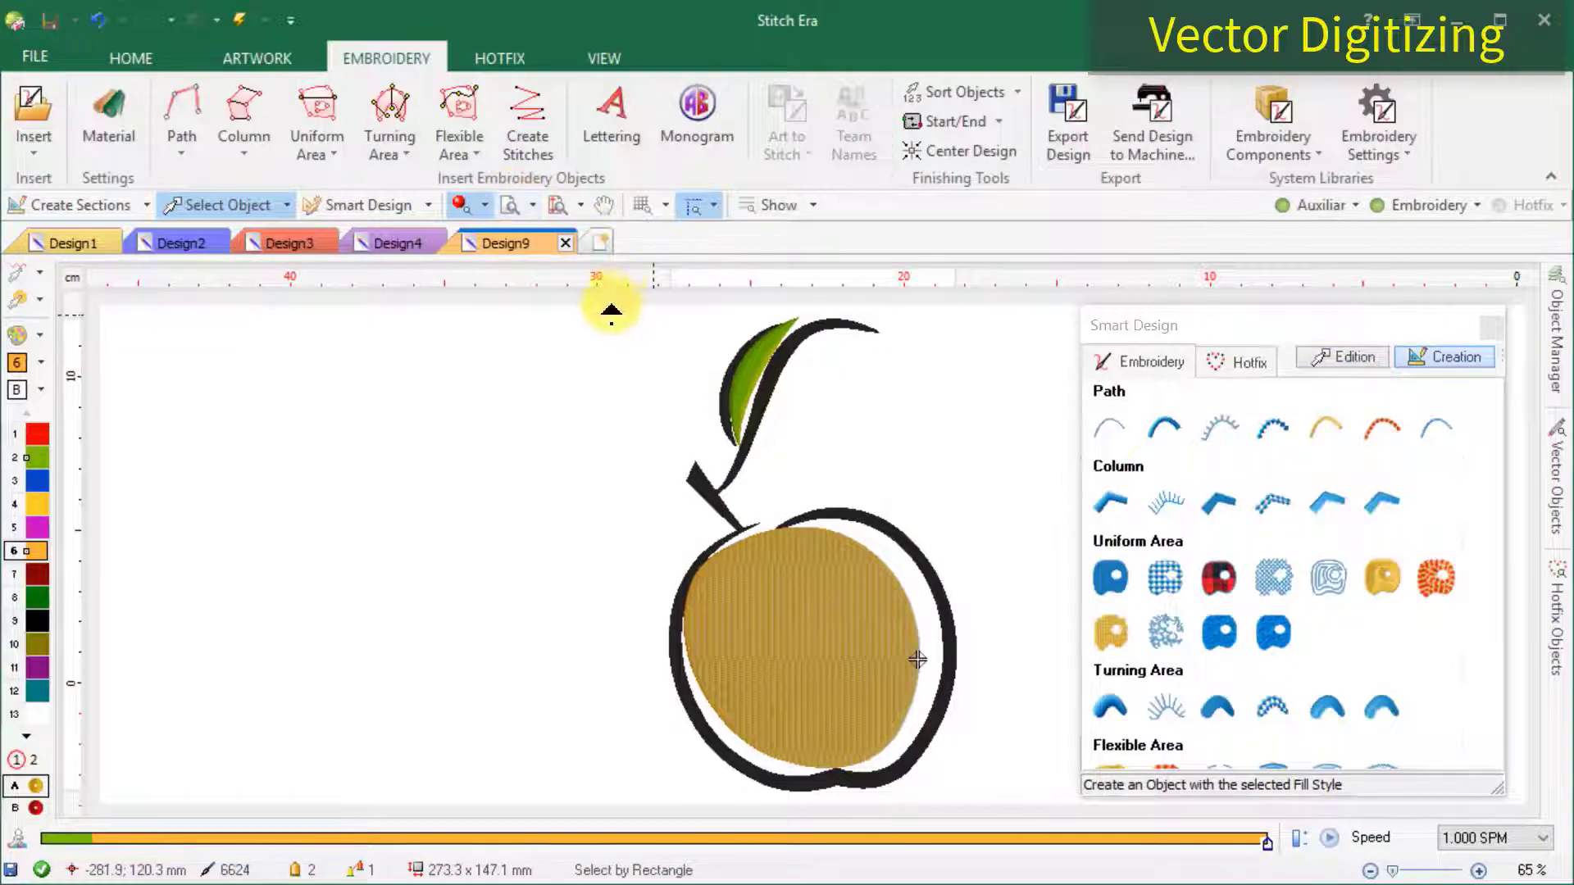
pyautogui.moveTo(597, 307); pyautogui.dragTo(916, 491)
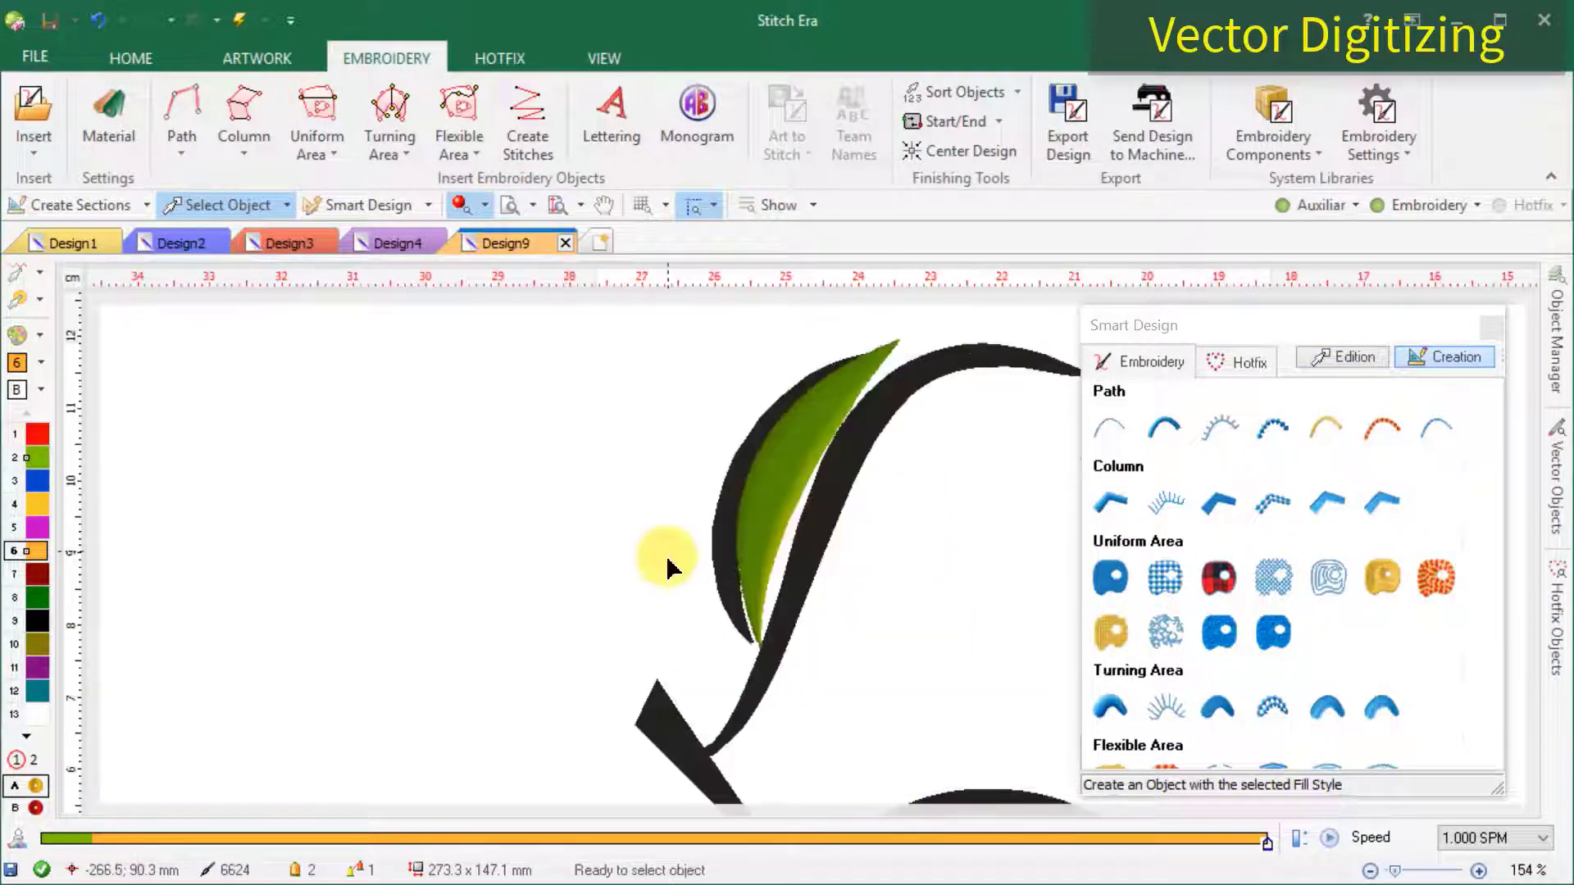
pyautogui.click(714, 564)
pyautogui.click(1113, 632)
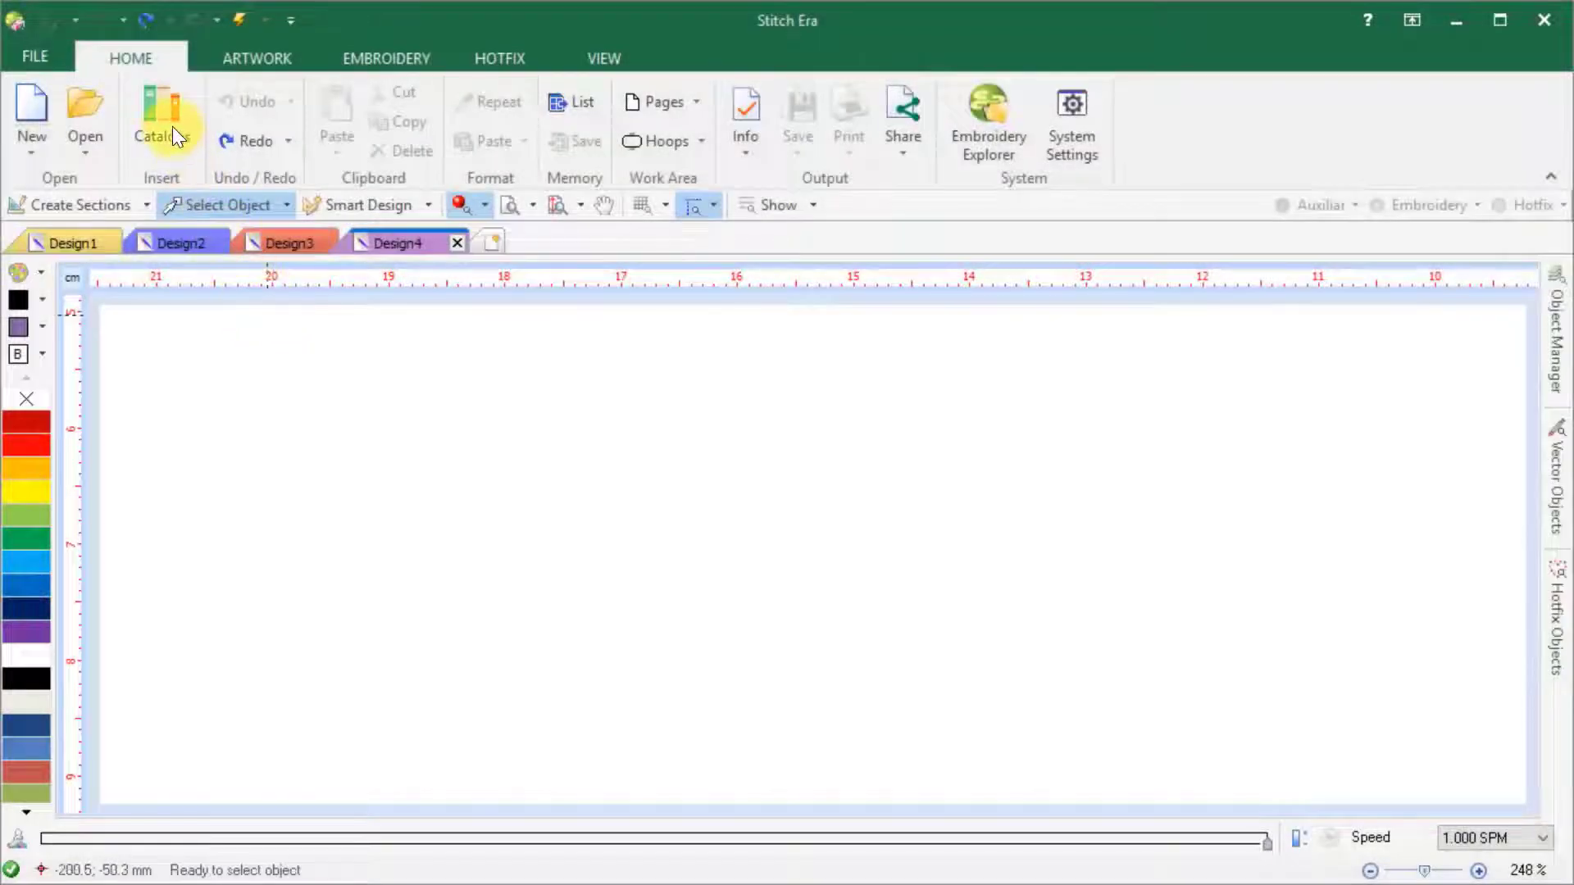
# Insert the Love U image ASR-114 from the Artwork Bitmap catalog and scale it down to about 11 cm square.
pyautogui.click(172, 126)
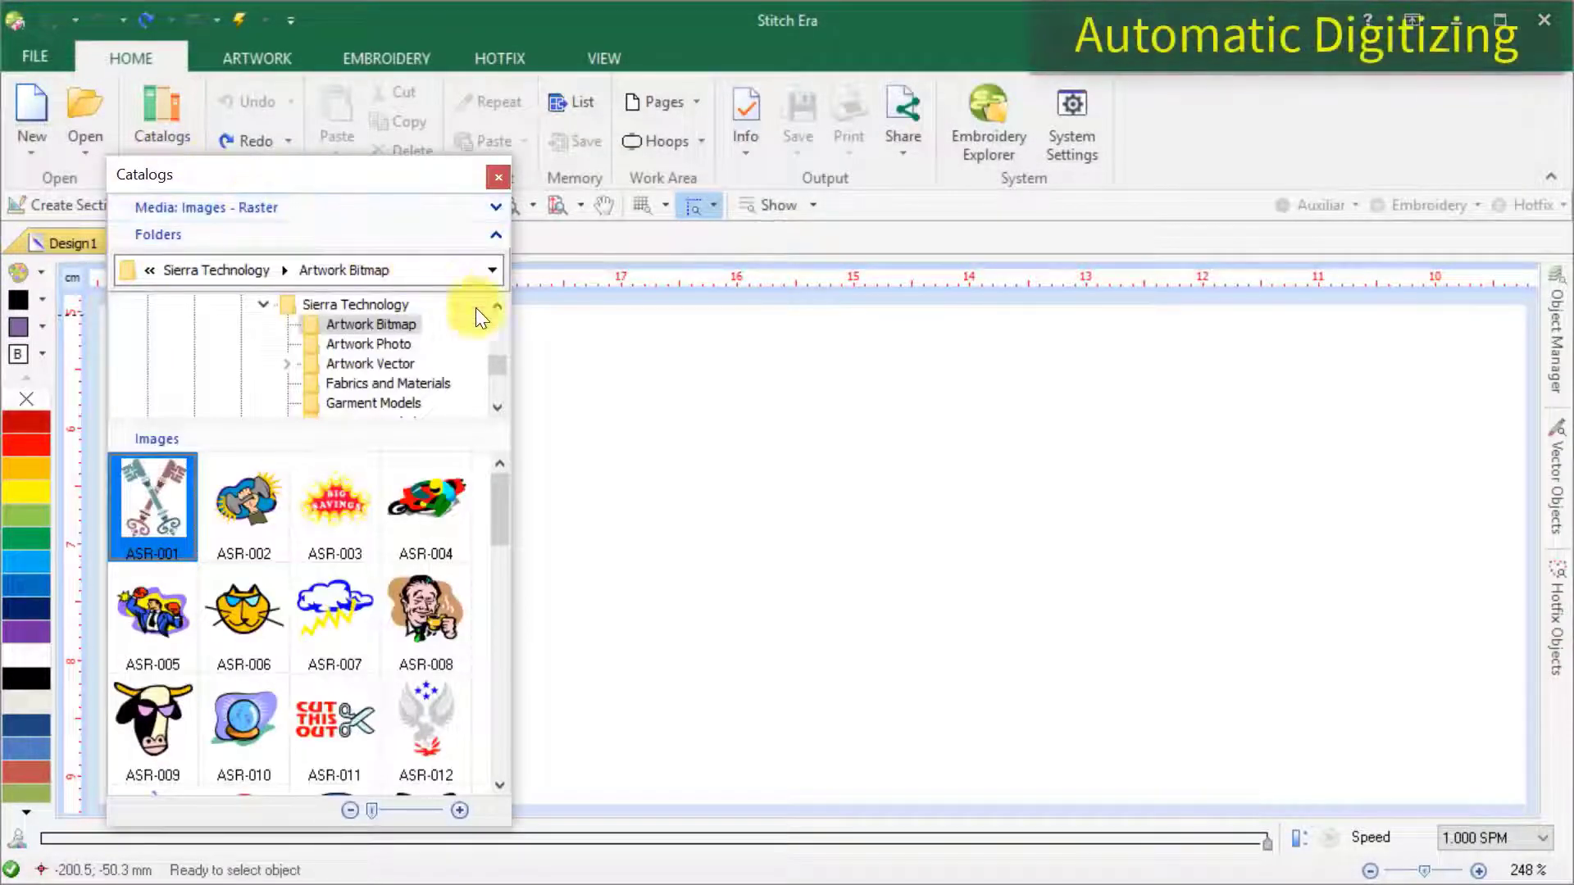
pyautogui.moveTo(498, 493); pyautogui.dragTo(512, 701)
pyautogui.click(253, 614)
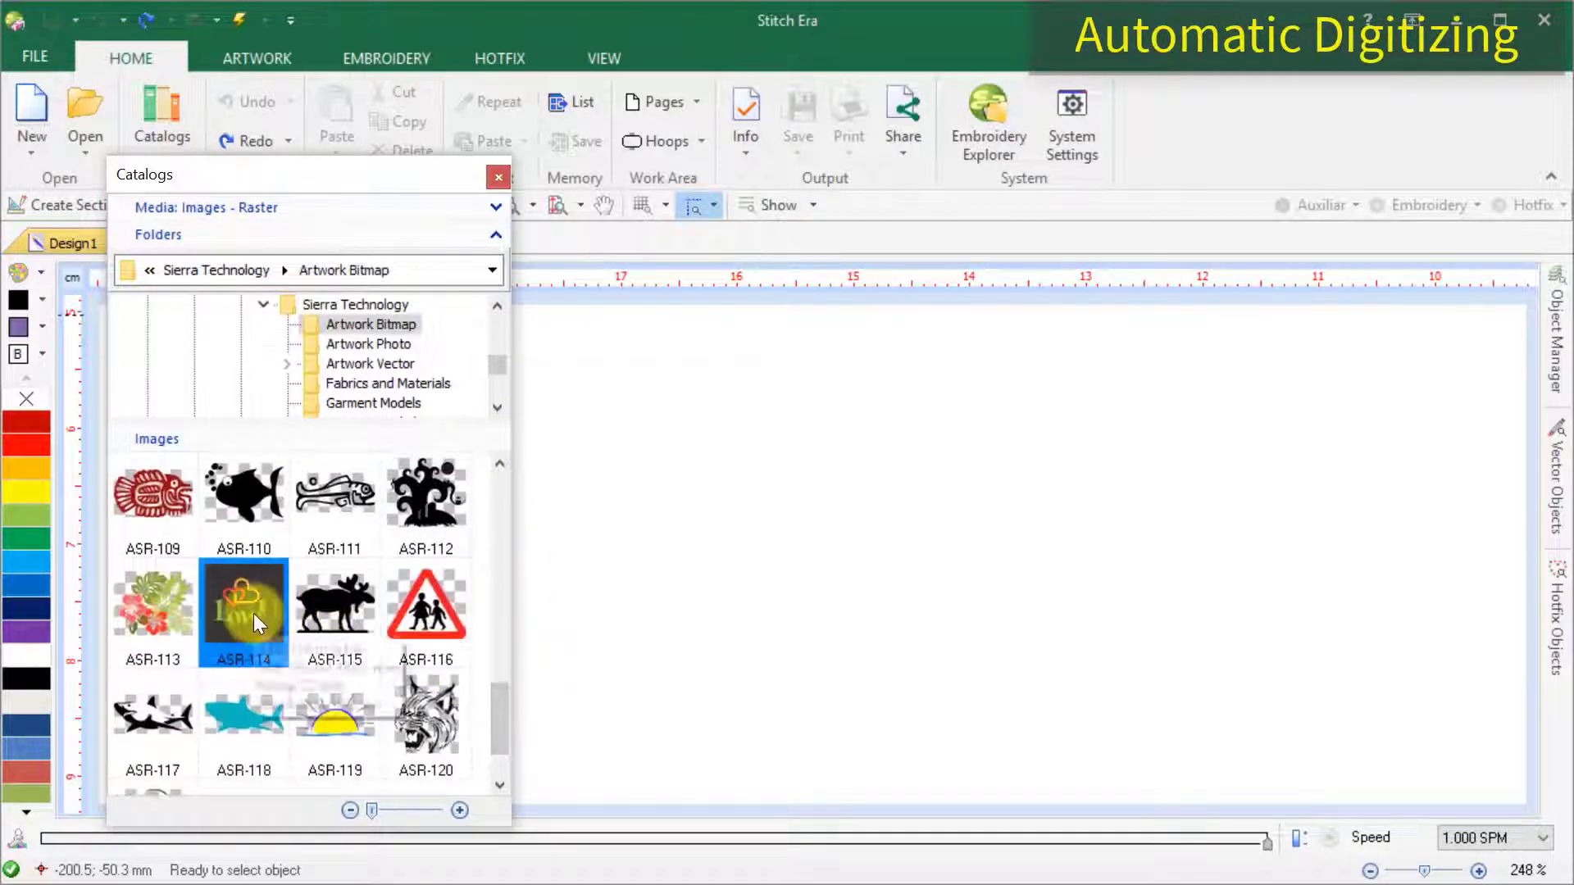
pyautogui.moveTo(664, 537); pyautogui.dragTo(741, 516)
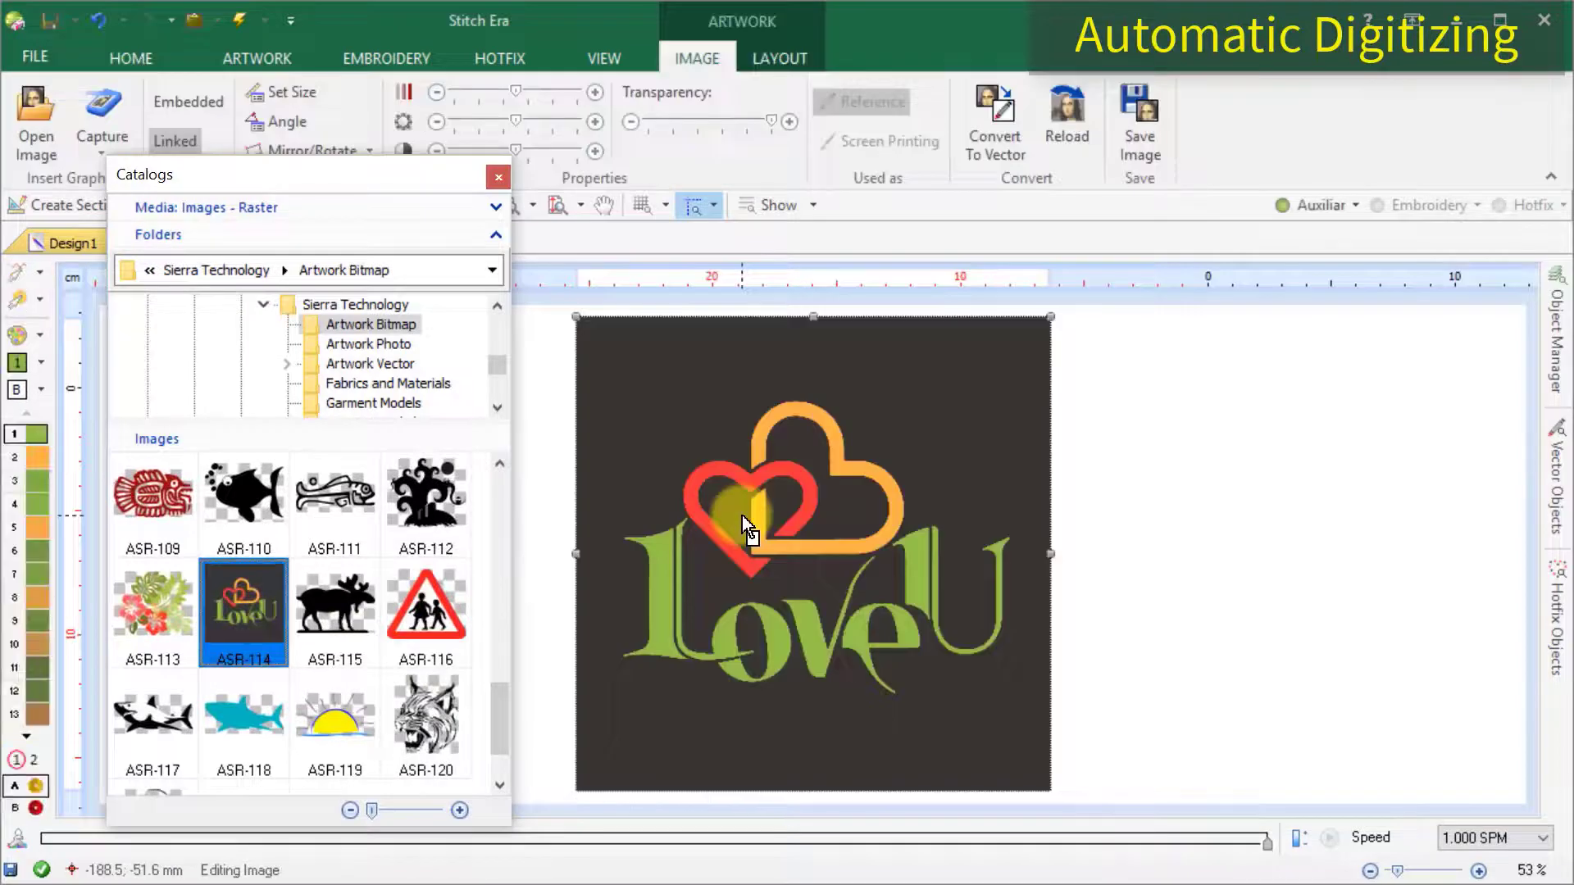
pyautogui.click(495, 177)
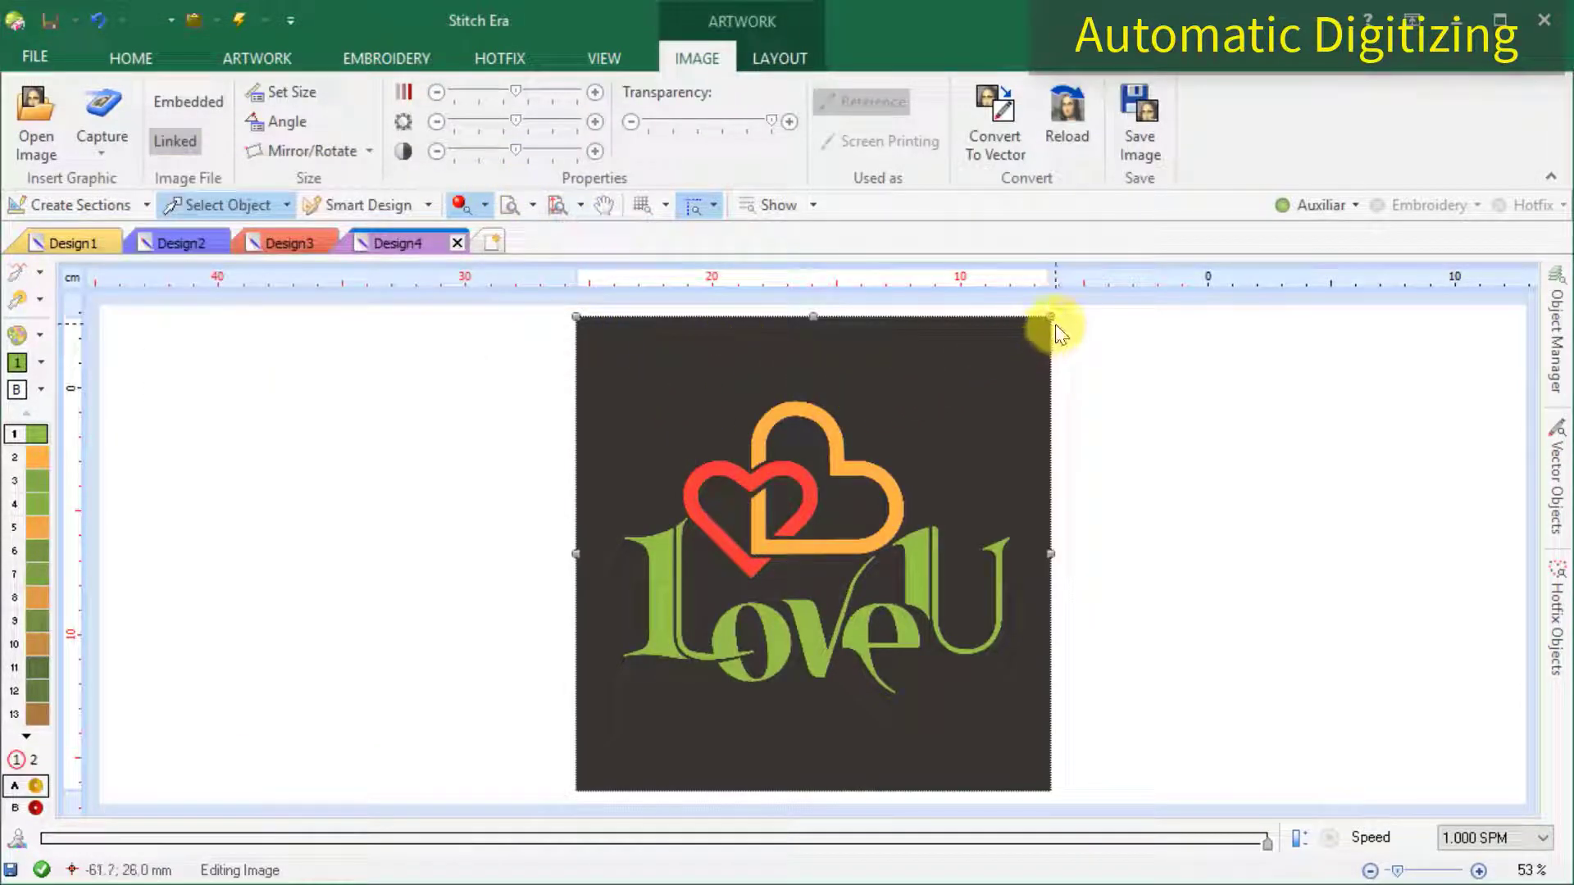
pyautogui.moveTo(1052, 317); pyautogui.dragTo(852, 526)
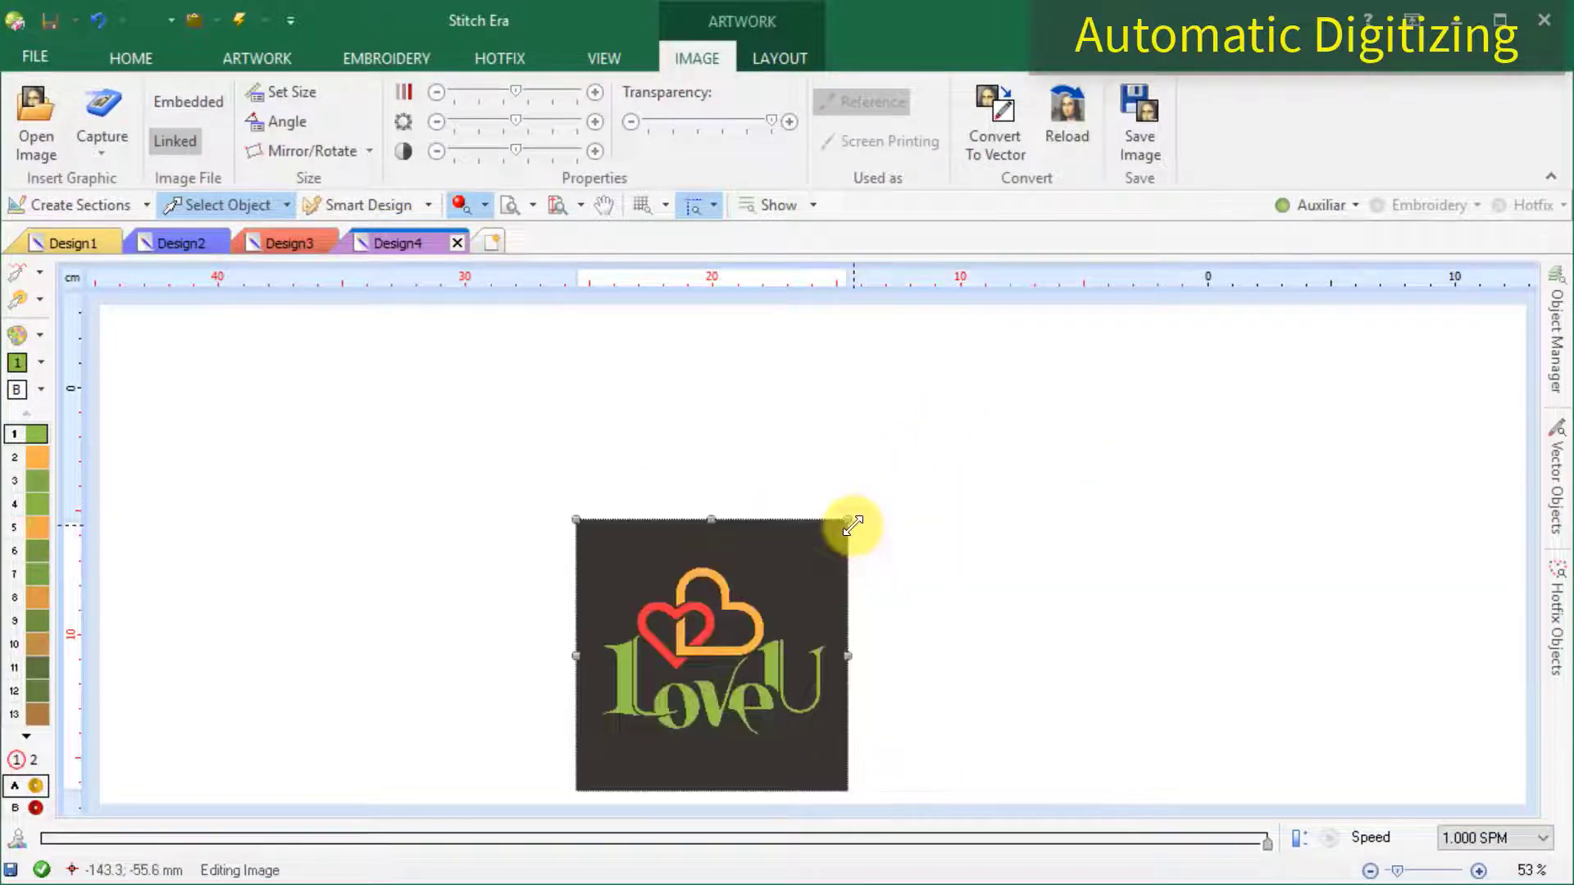
pyautogui.click(561, 205)
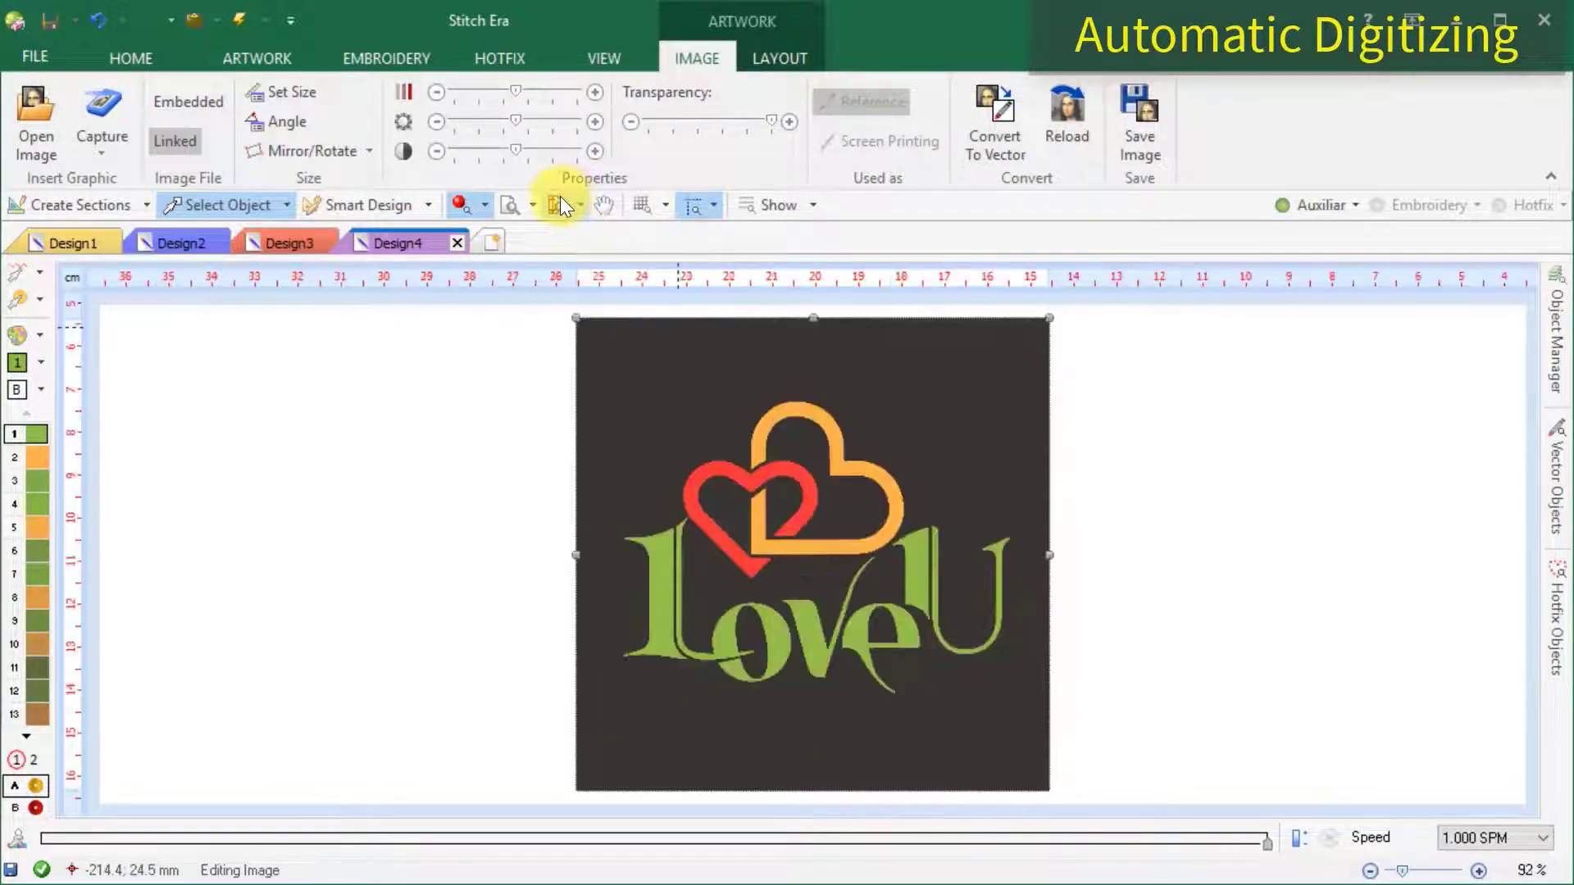
# Convert the Love U image into embroidery with Art to Stitch (Intelligent), filling areas and borderlines and removing small holes and inlets.
pyautogui.click(400, 56)
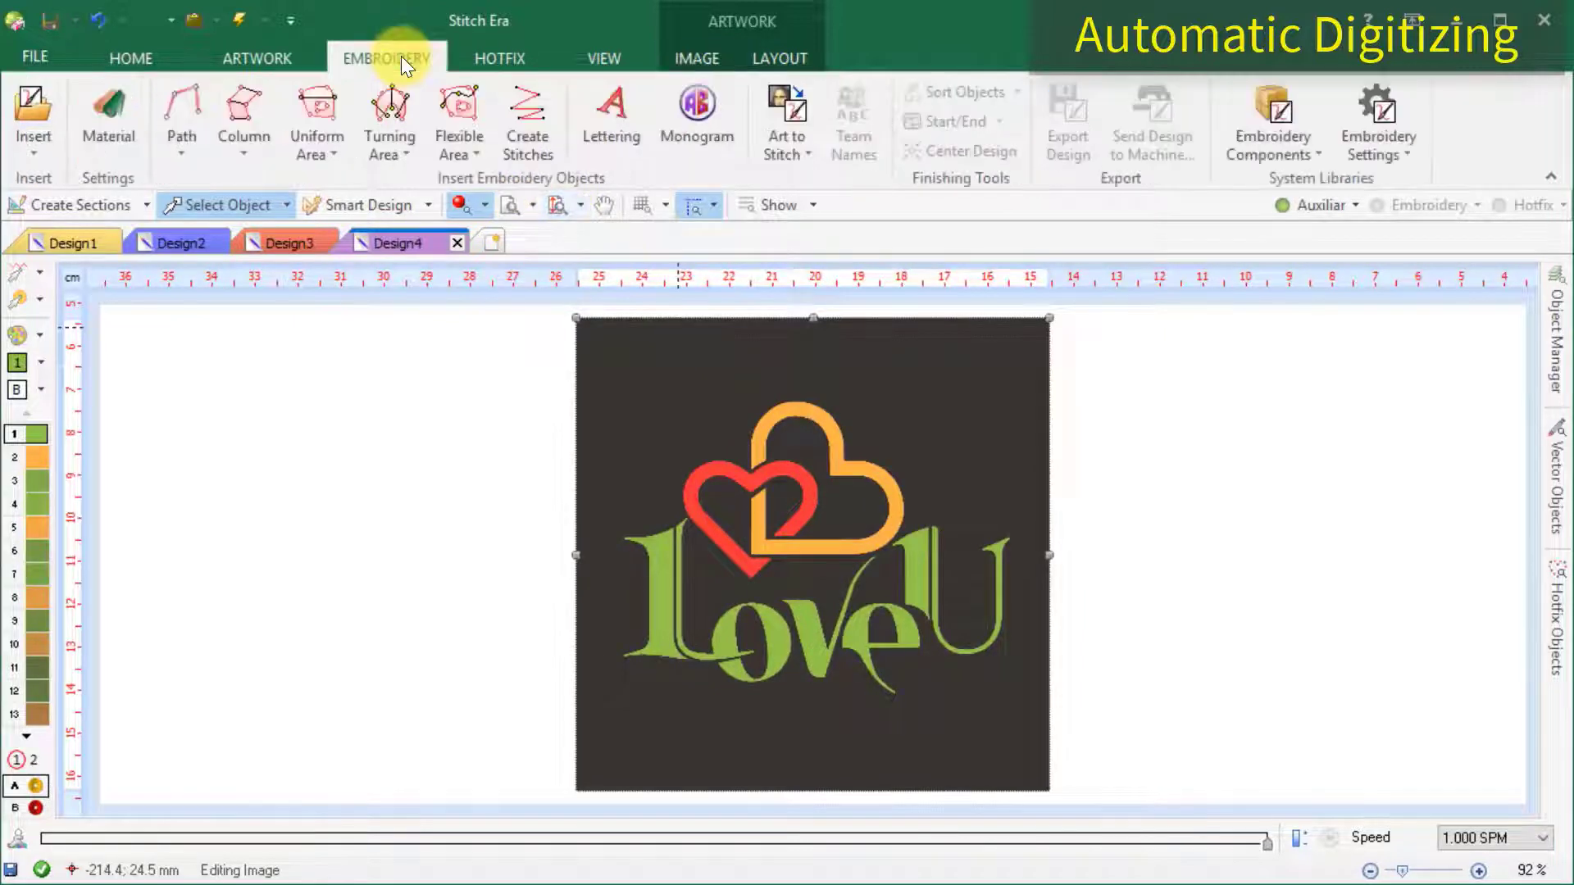
pyautogui.click(794, 156)
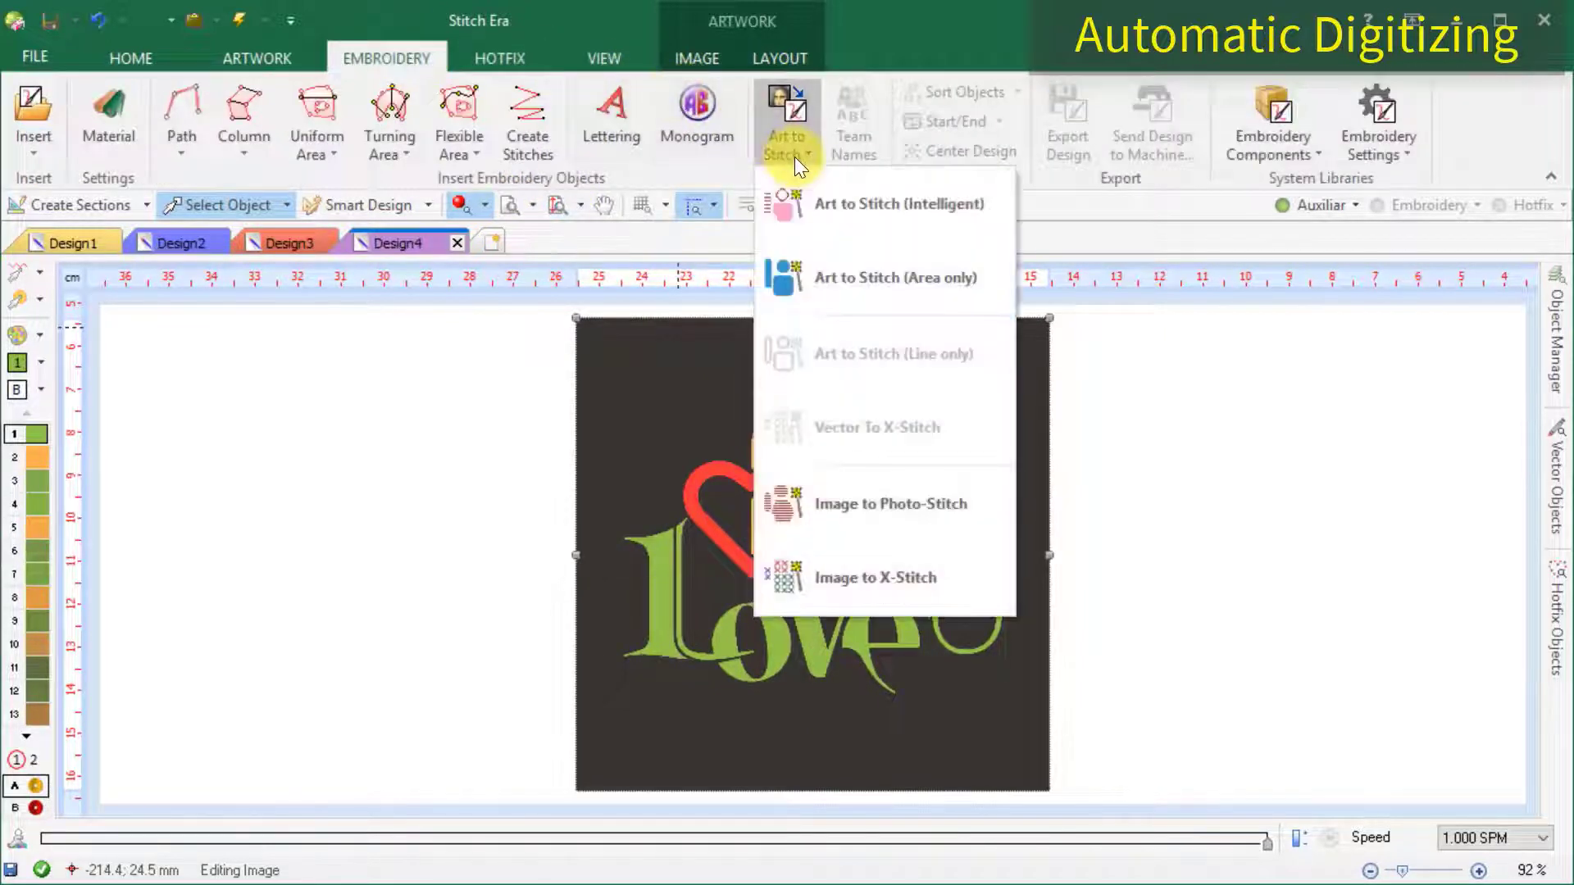
pyautogui.click(854, 197)
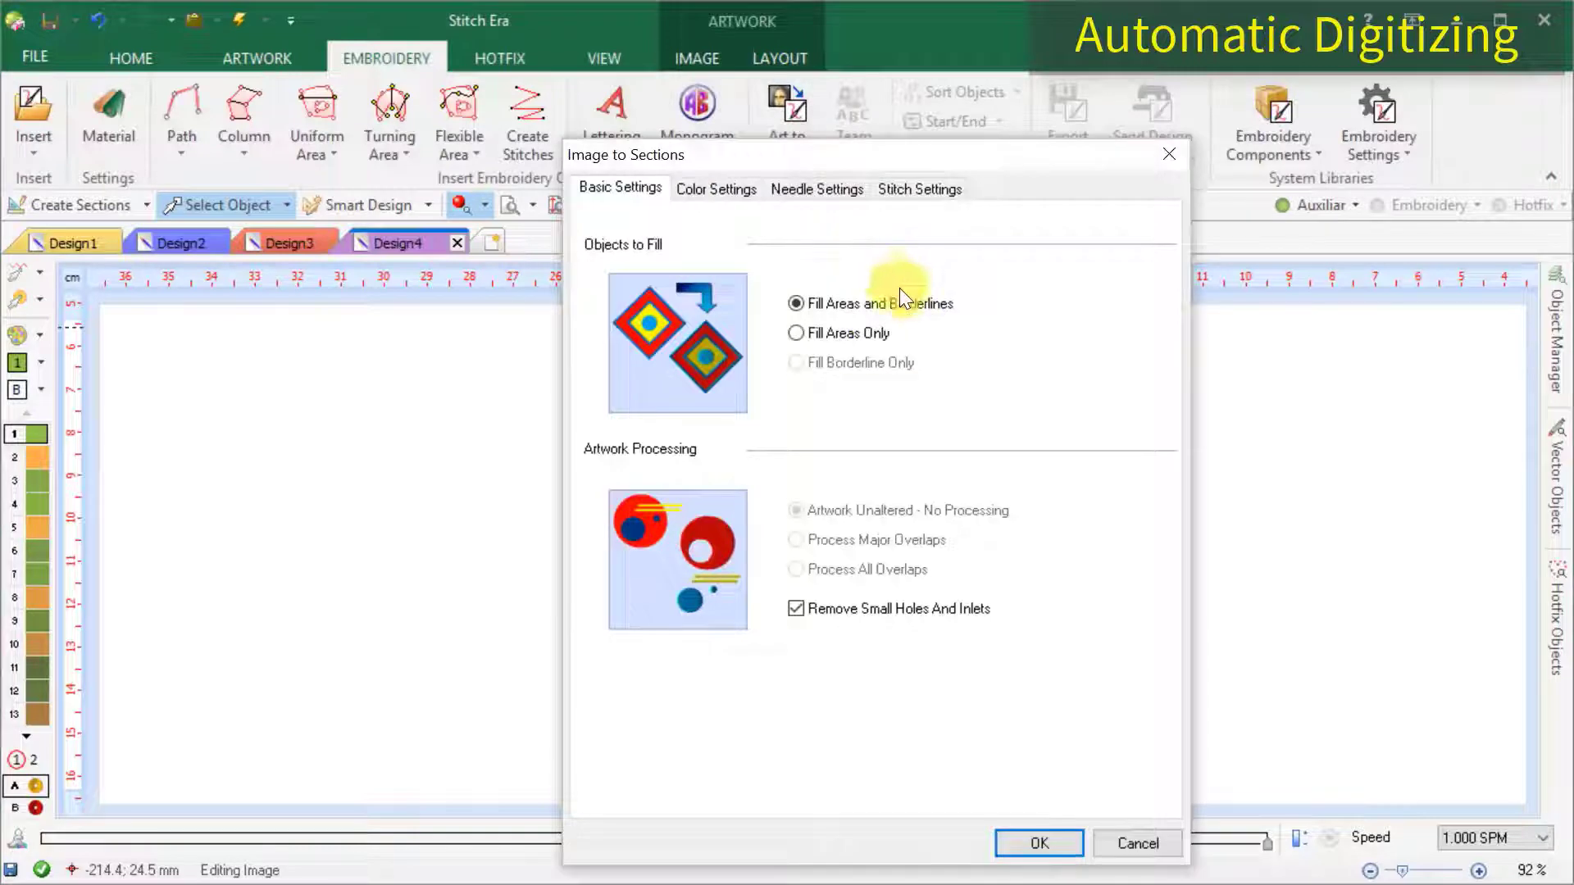
pyautogui.click(1038, 842)
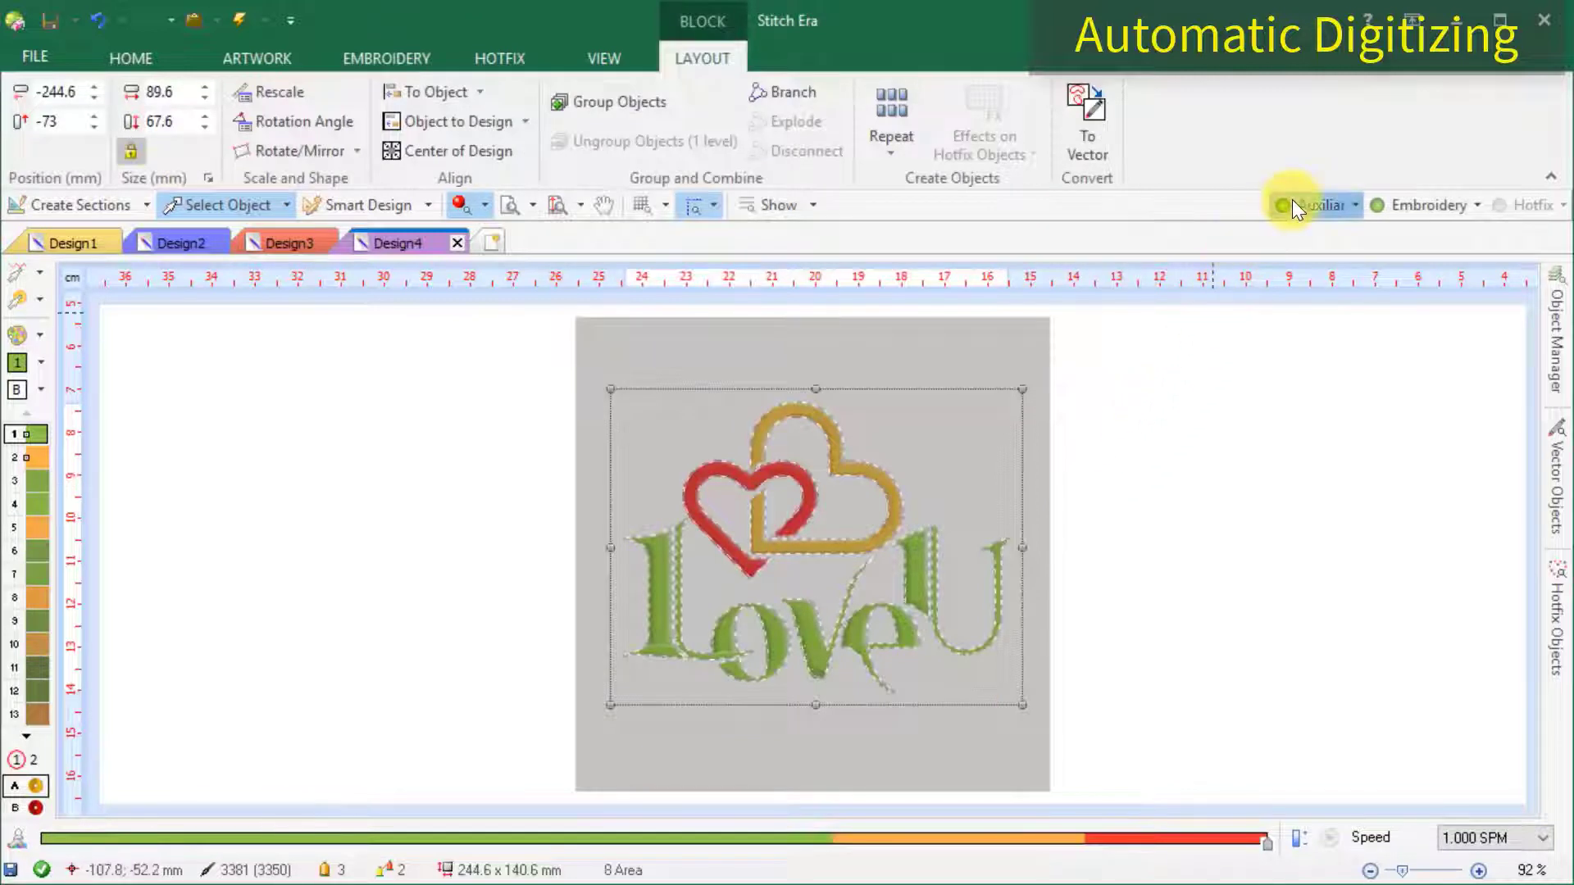
# Hide the auxiliary artwork behind the Love U embroidery and inspect the stitches of its first letters up close.
pyautogui.click(1293, 203)
pyautogui.click(1130, 417)
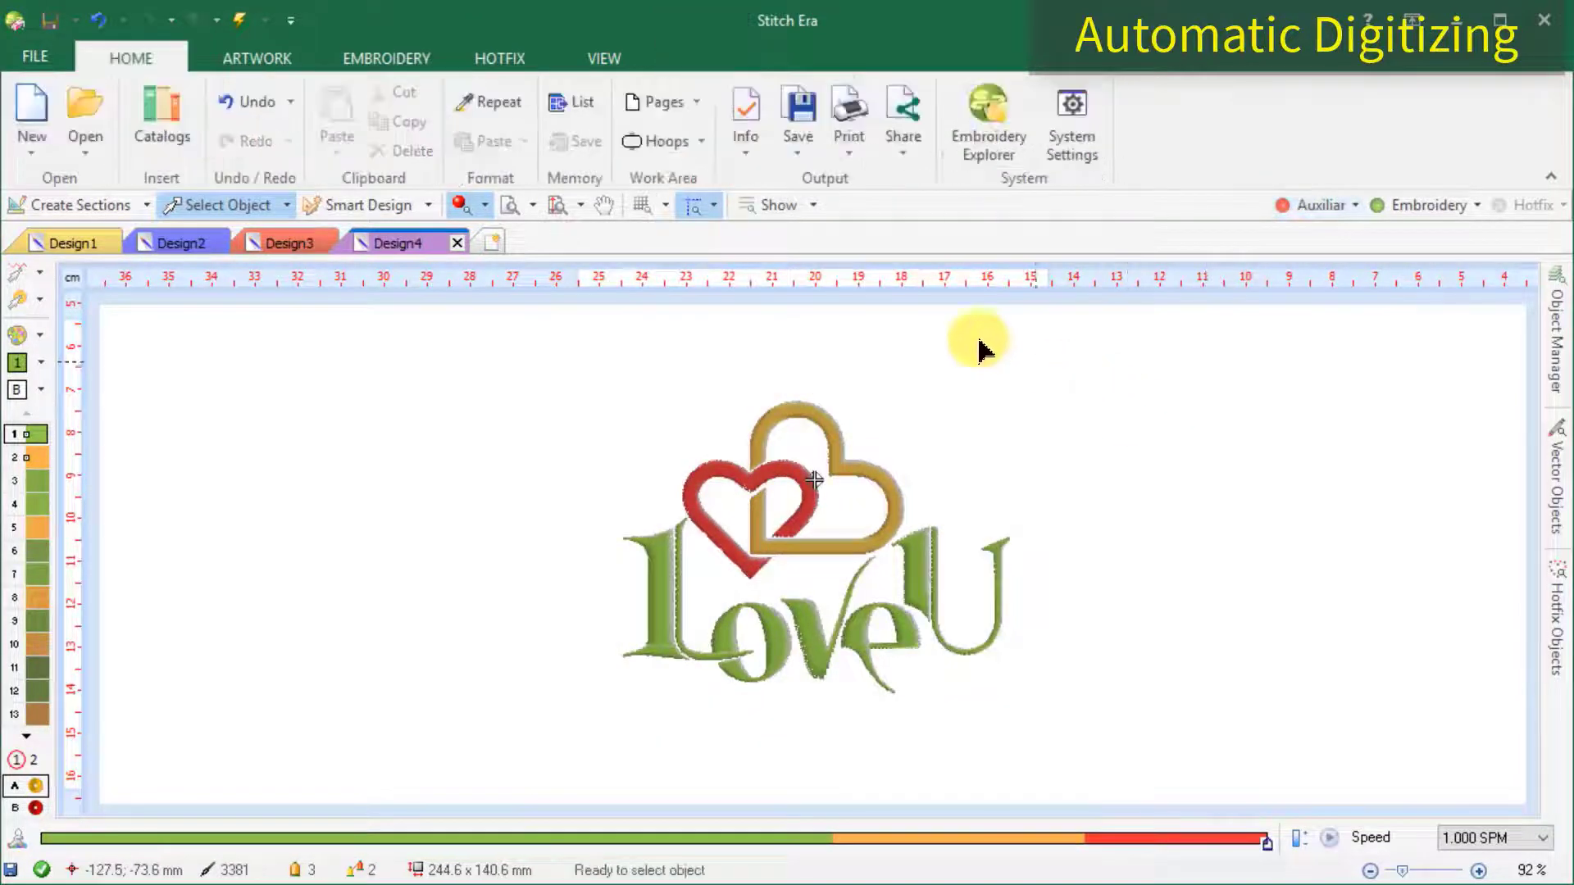
pyautogui.click(508, 203)
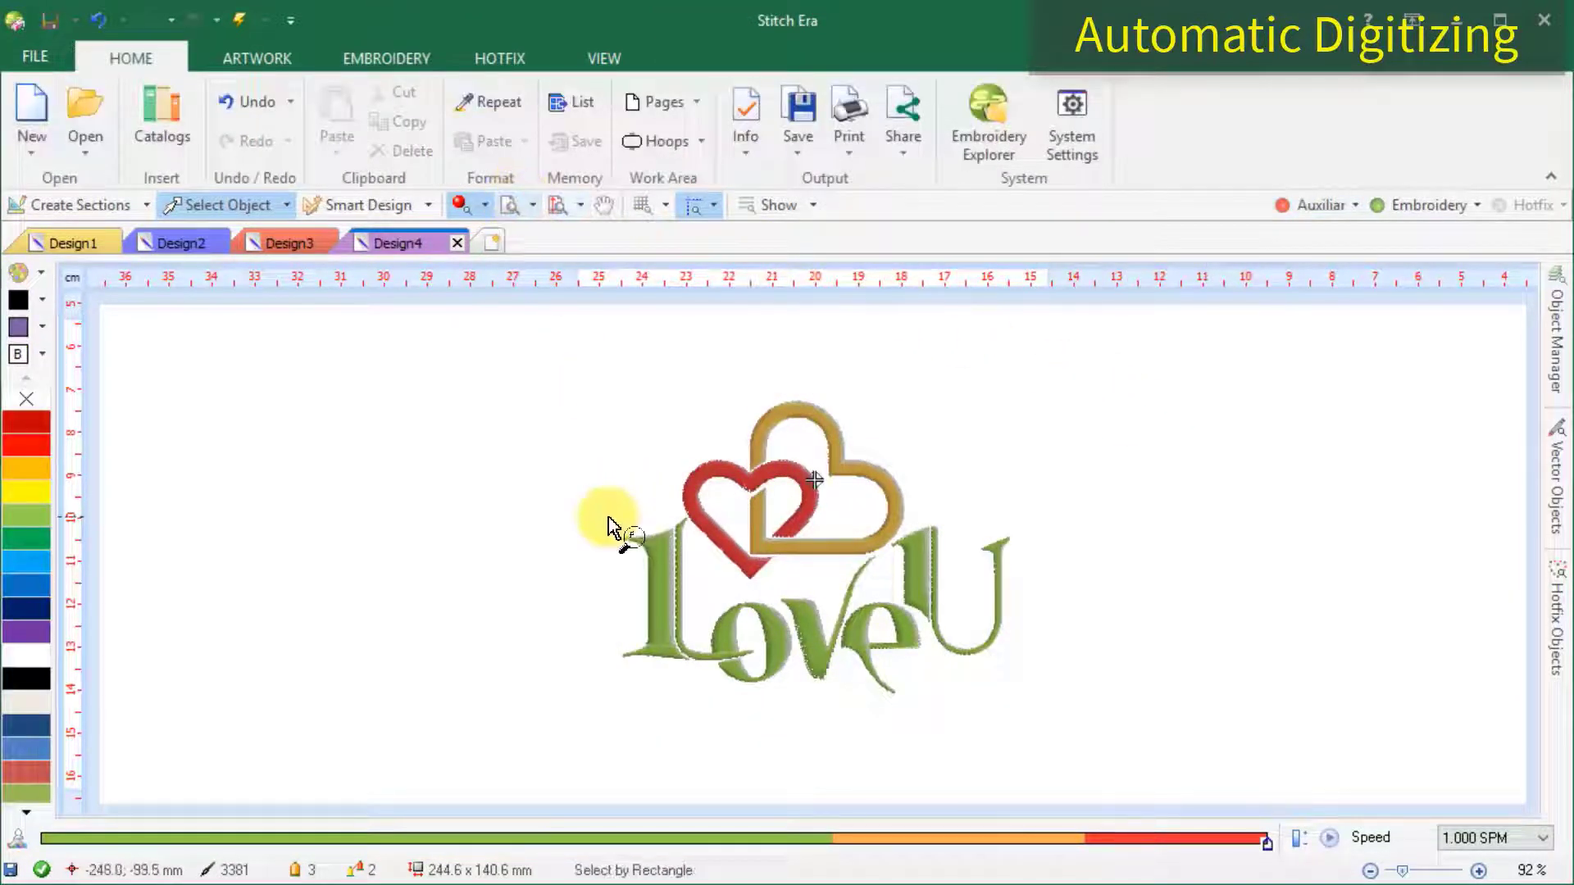
pyautogui.moveTo(600, 510); pyautogui.dragTo(800, 669)
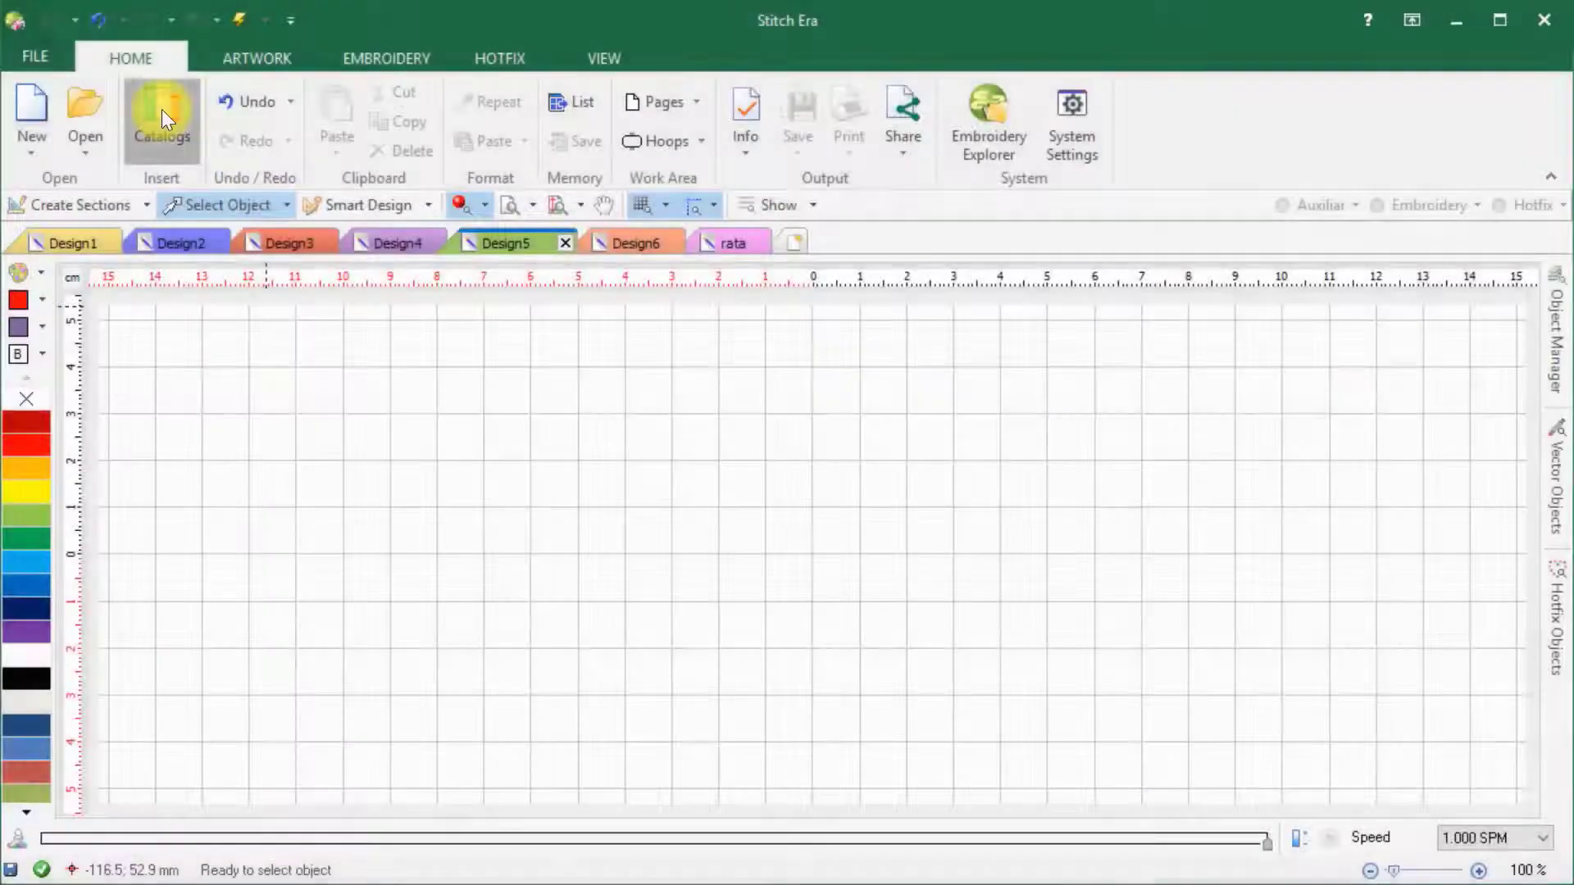
# Insert the colour portrait of the blonde woman from the Artwork Photo catalog into Design5.
pyautogui.click(160, 110)
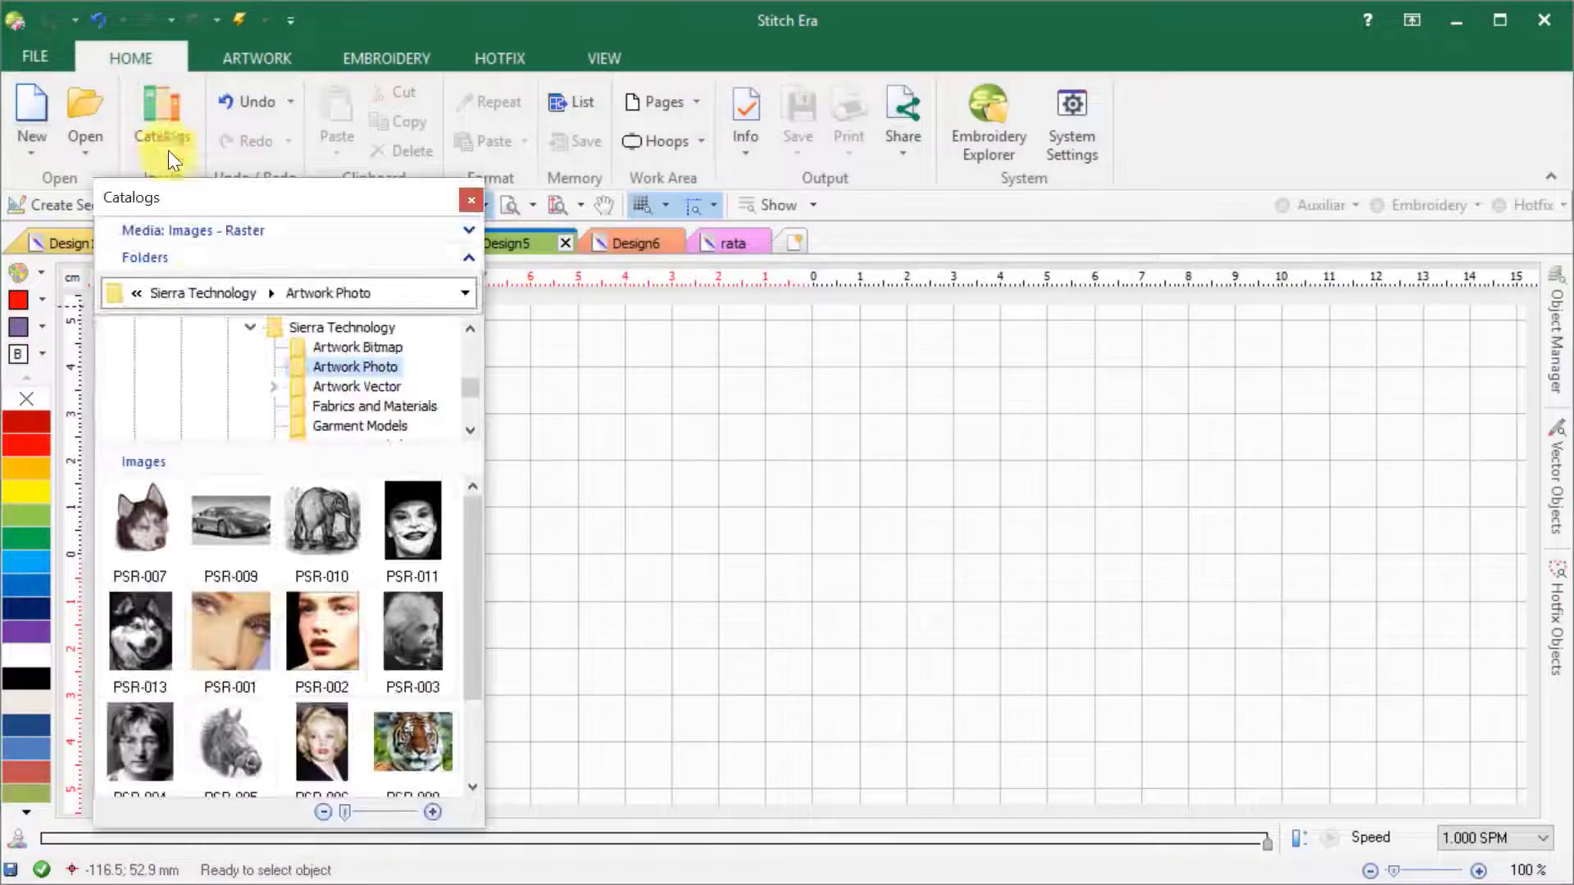
pyautogui.moveTo(337, 741); pyautogui.dragTo(836, 569)
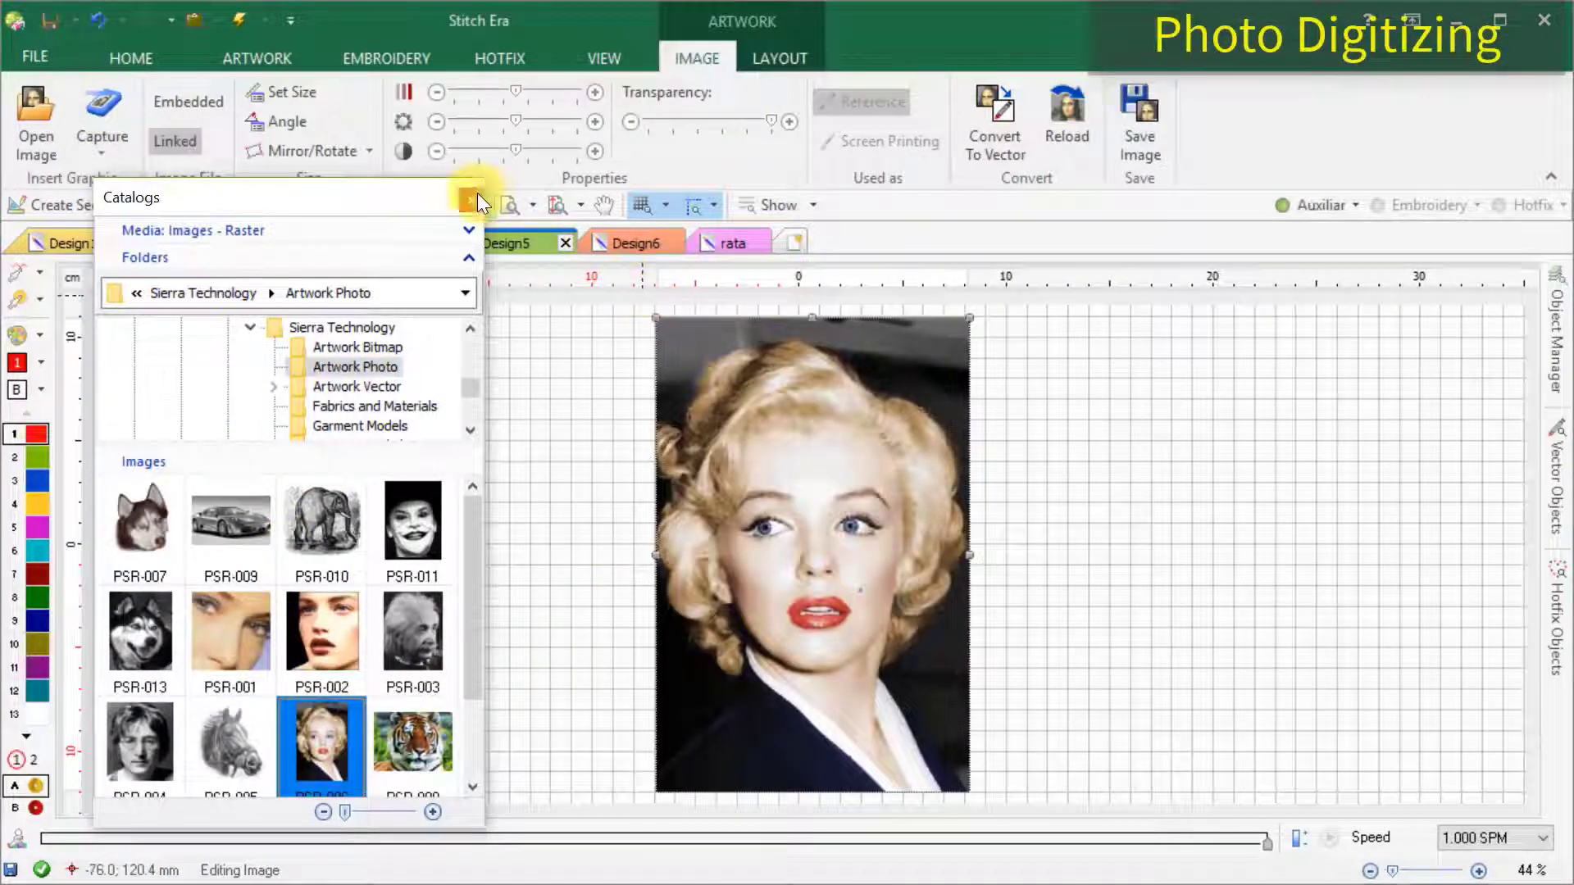
pyautogui.click(471, 200)
# Convert the portrait with Image to Photo-Stitch inside an ellipse about 15 by 22 cm, and hide the auxiliary photo.
pyautogui.click(406, 56)
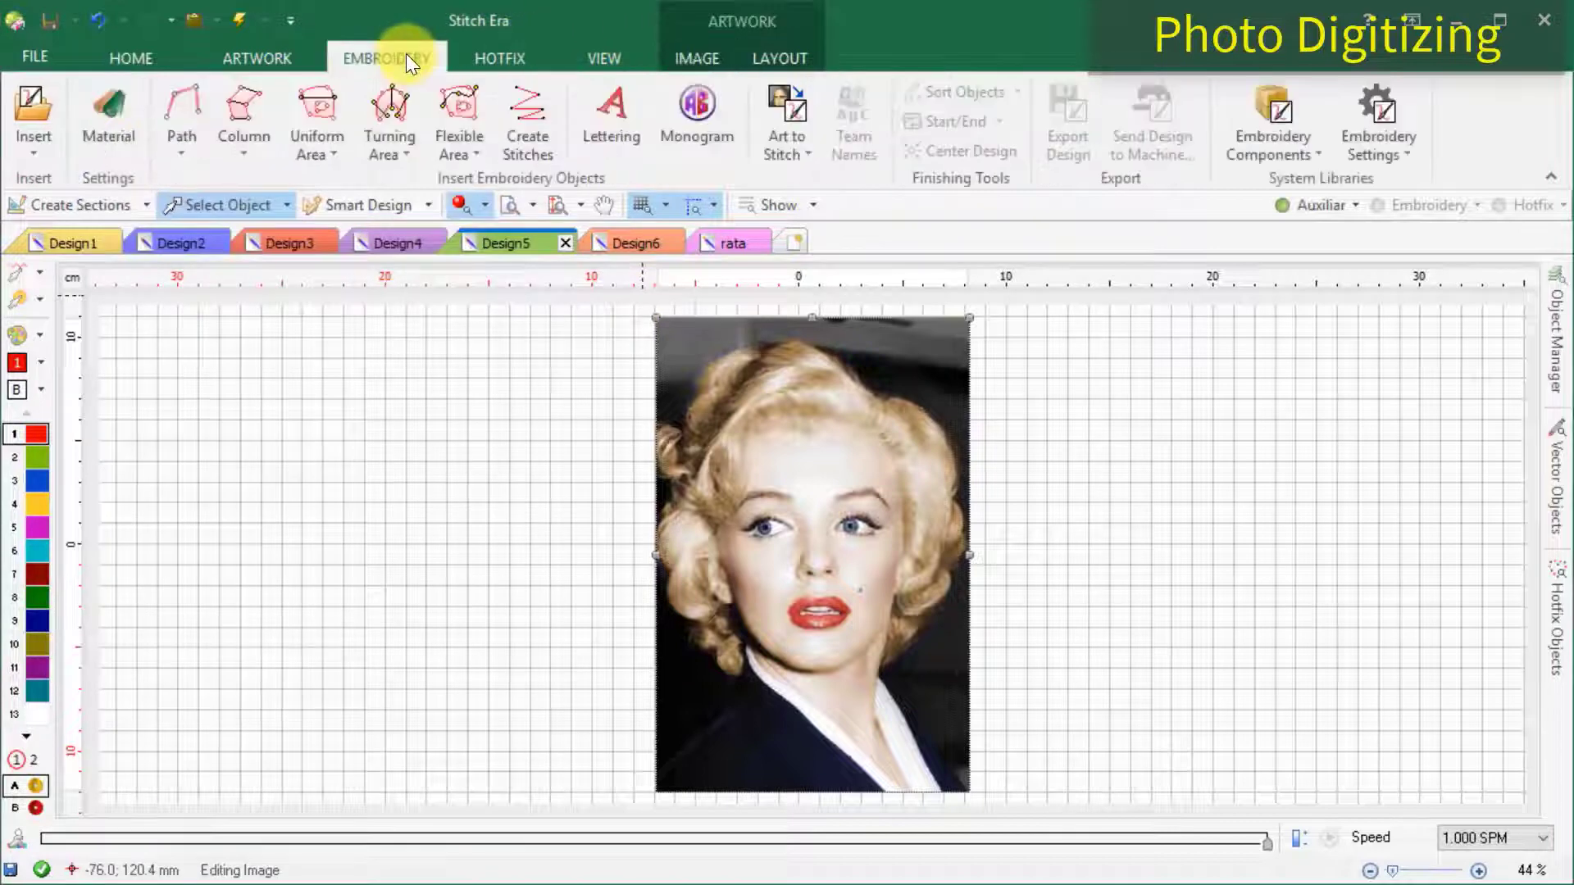
pyautogui.click(799, 152)
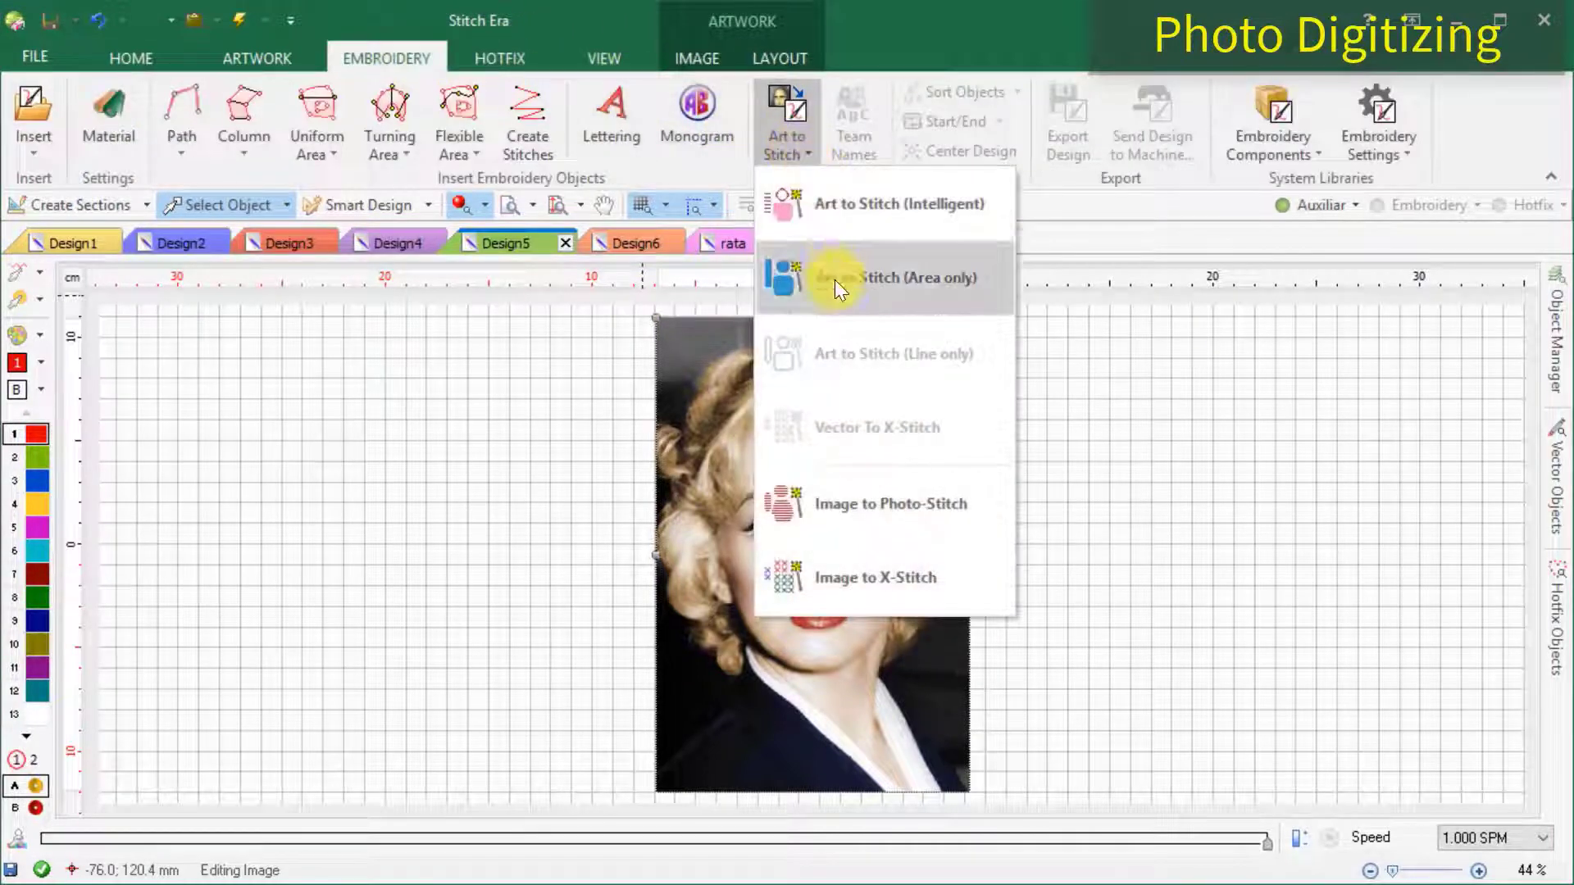
pyautogui.click(819, 501)
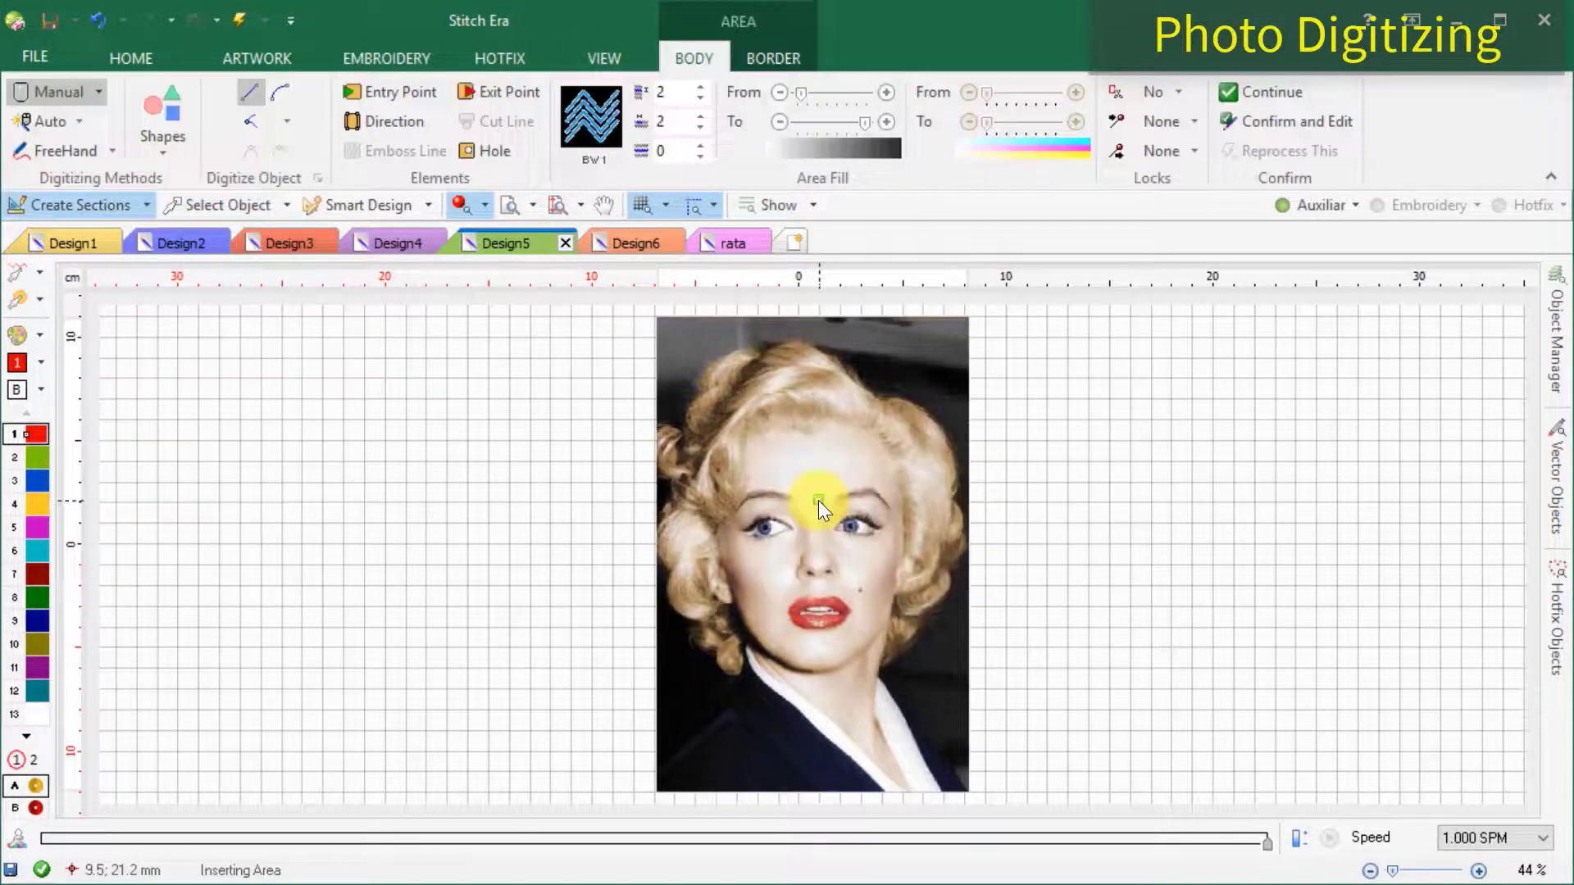
pyautogui.click(155, 154)
pyautogui.click(218, 222)
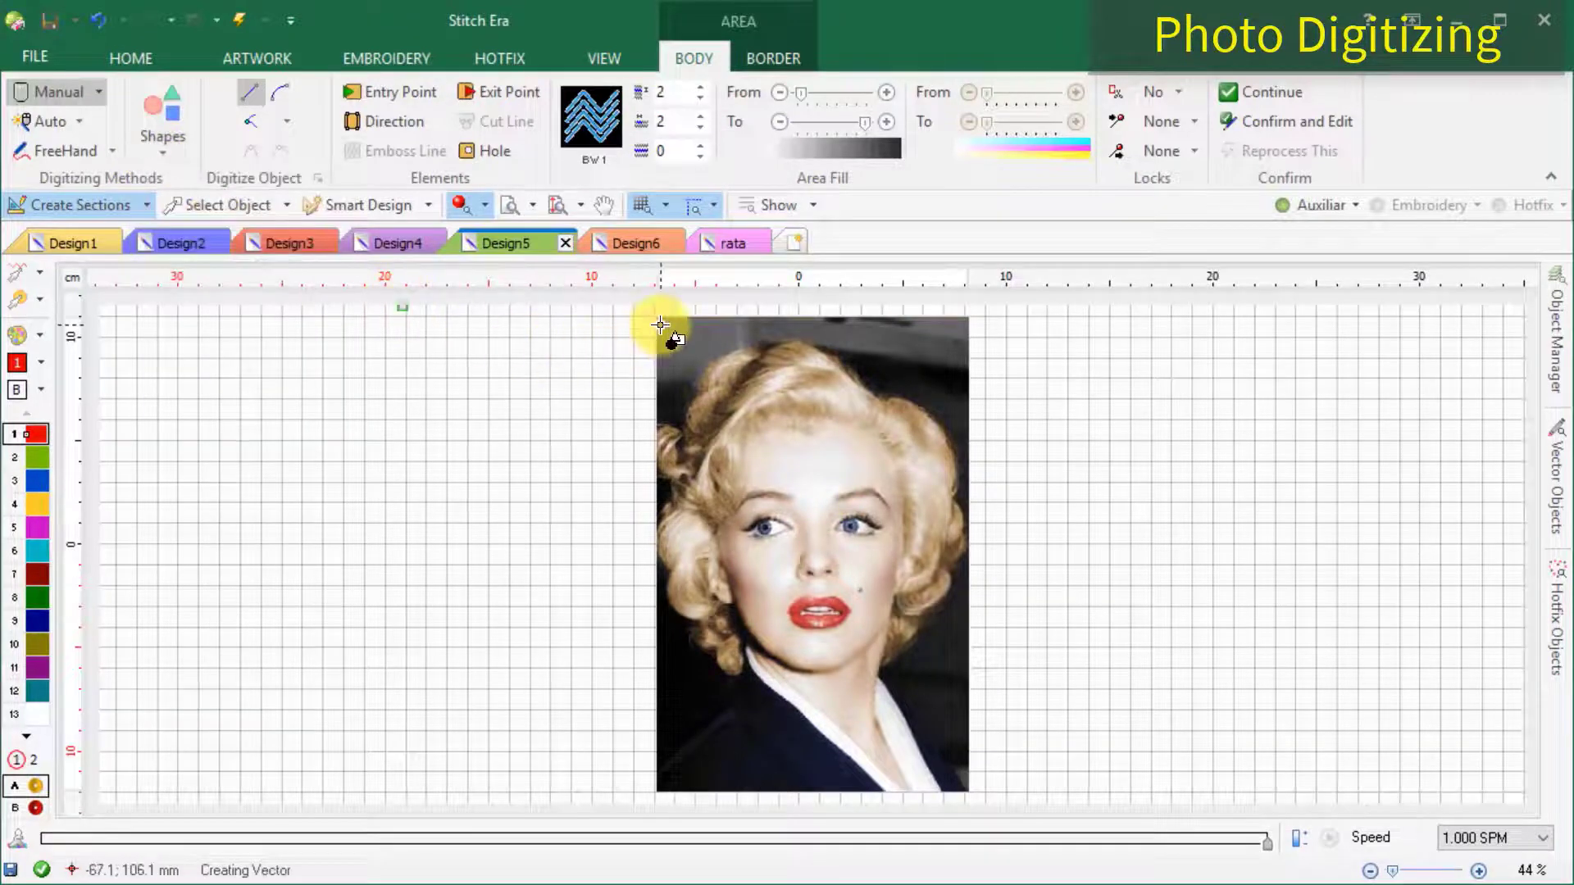
pyautogui.moveTo(661, 323); pyautogui.dragTo(967, 778)
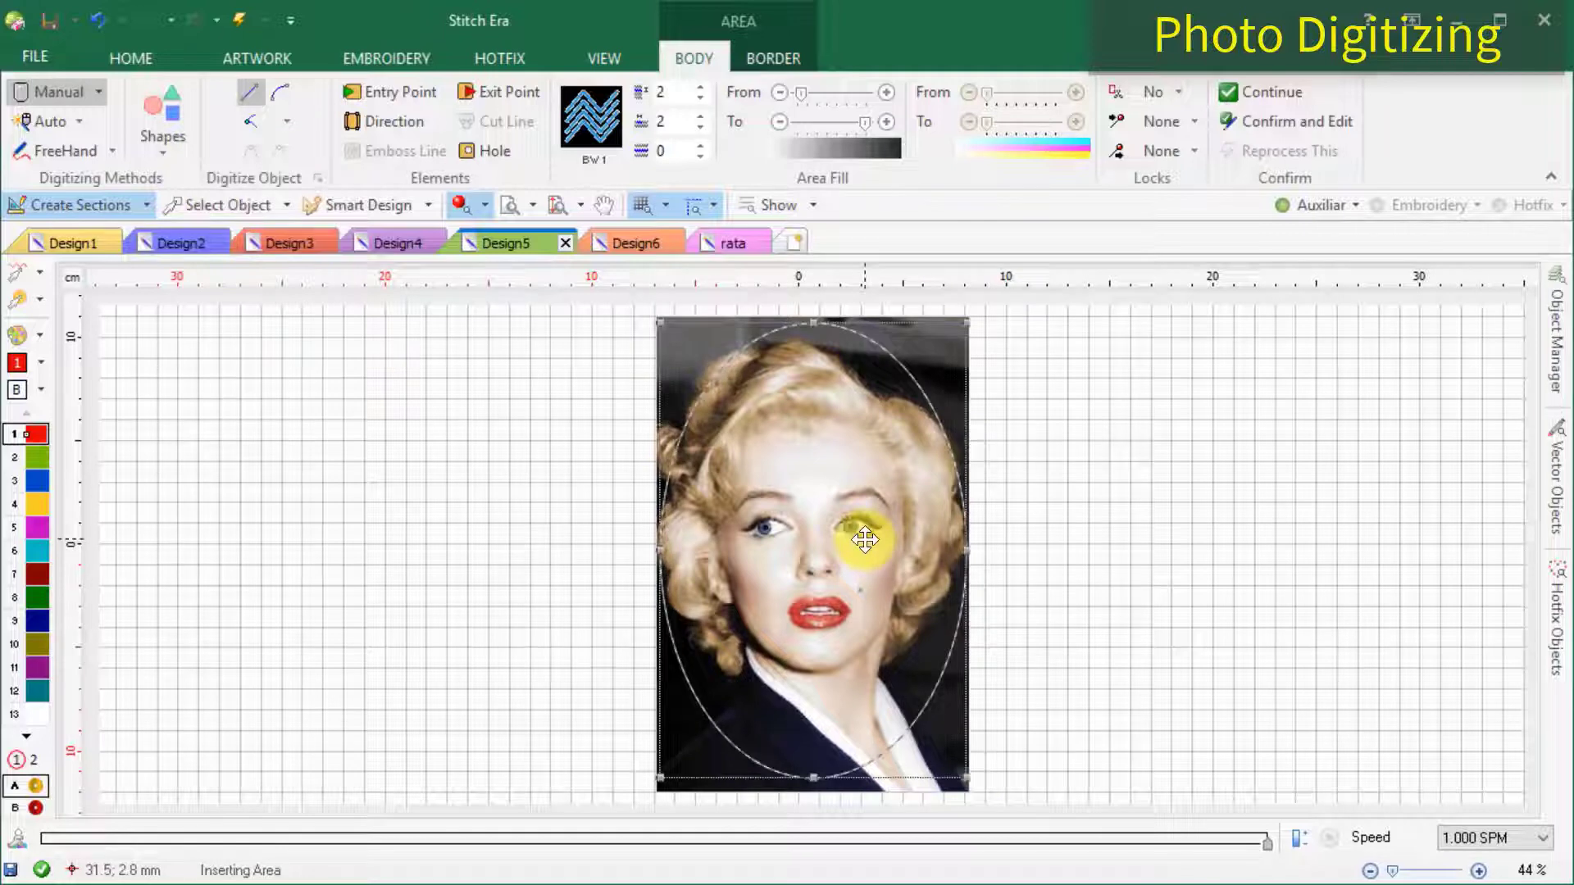
pyautogui.rightClick(865, 539)
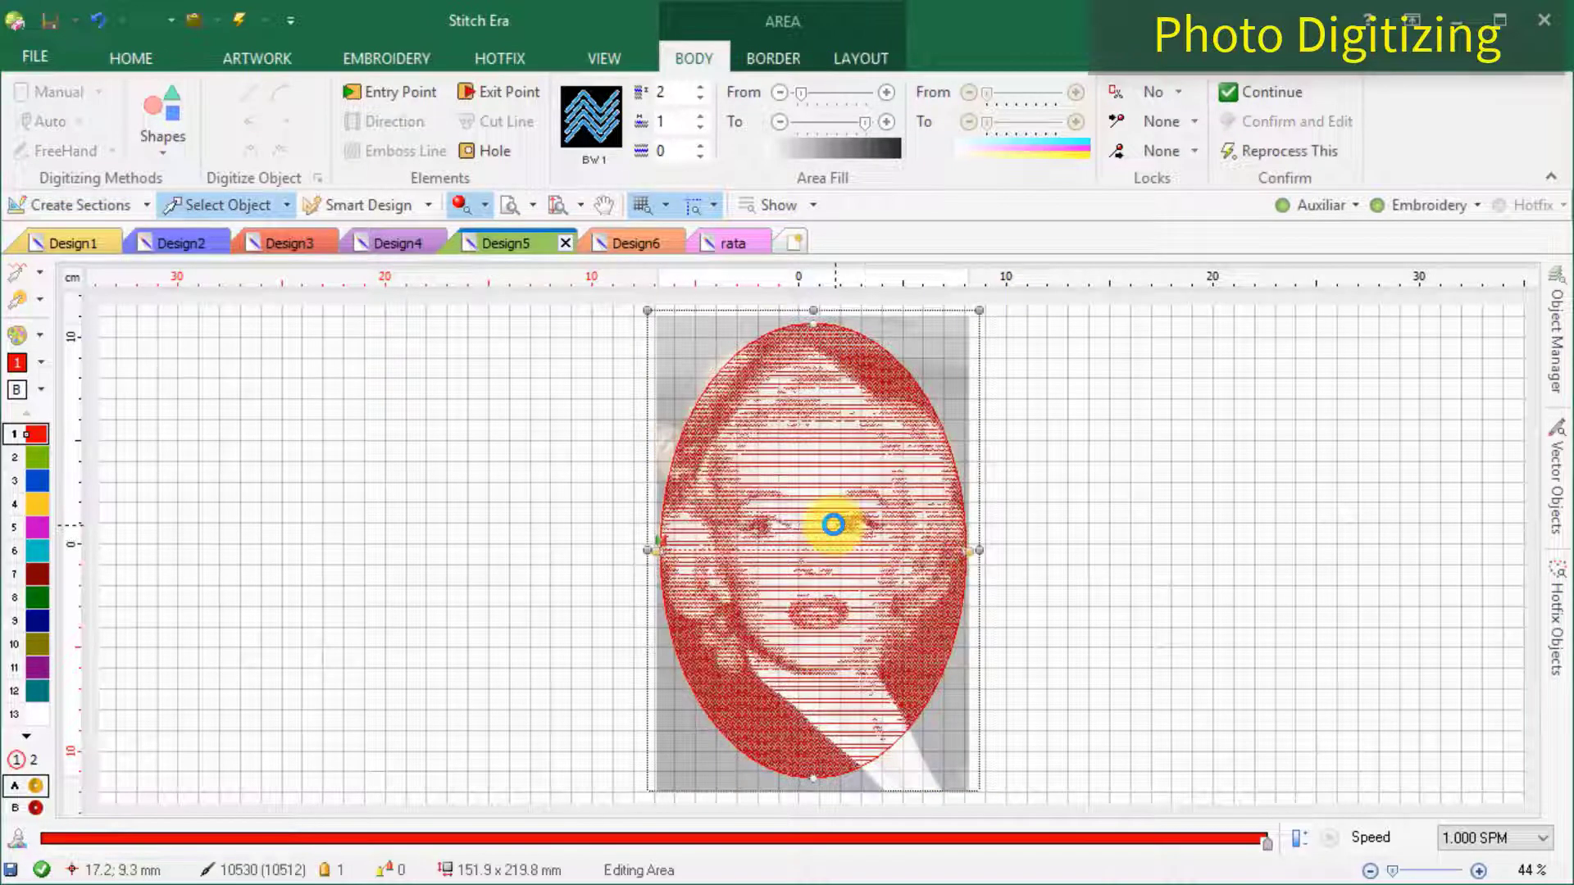
pyautogui.click(1335, 204)
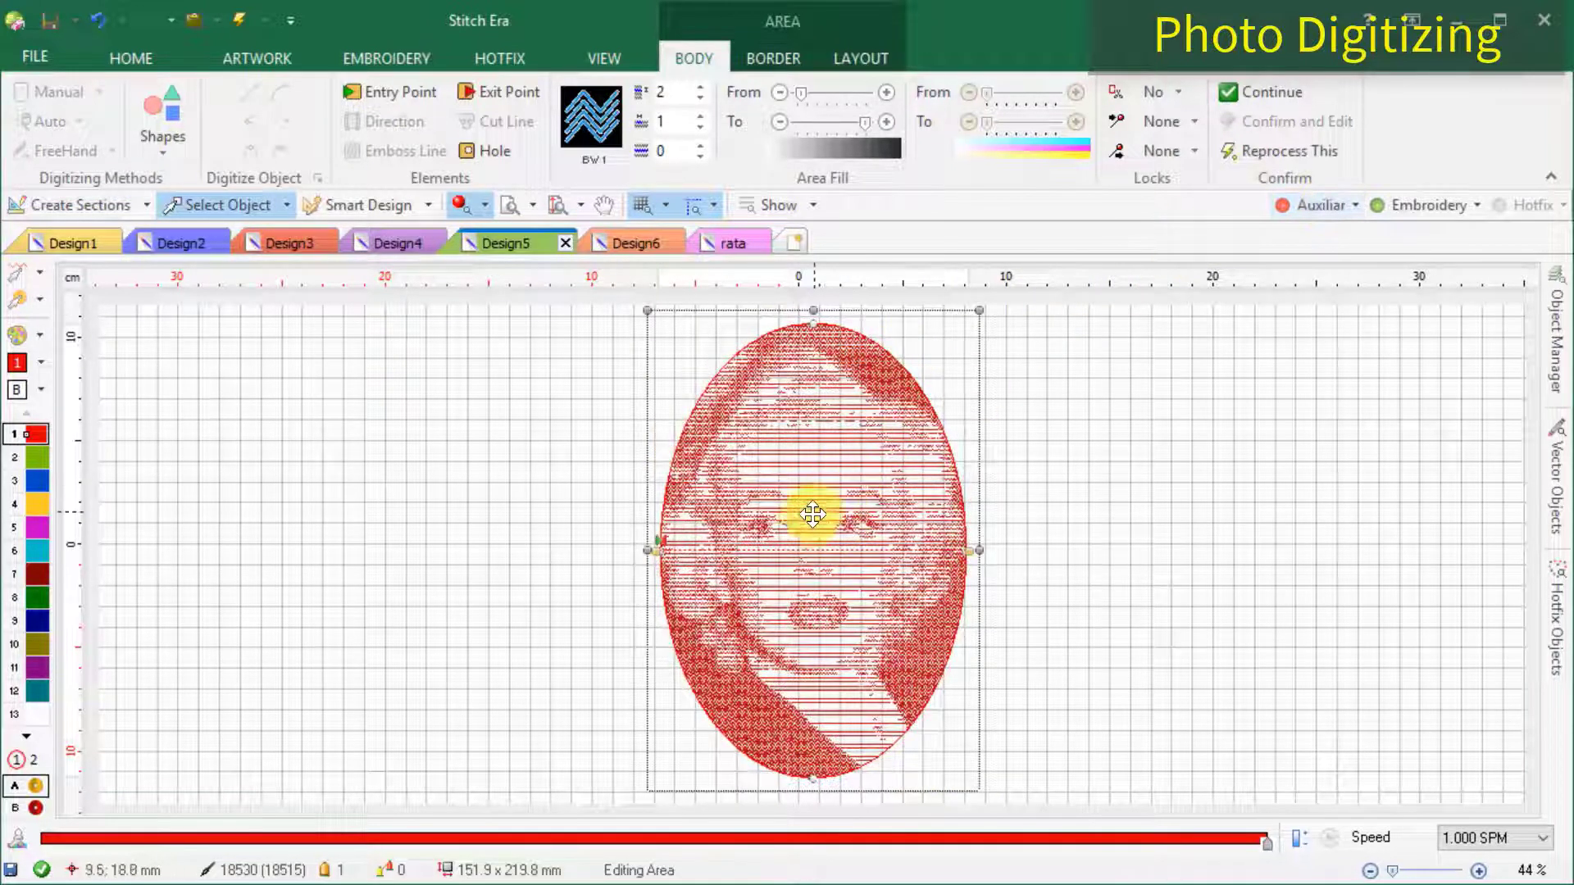
pyautogui.scroll(5, 795, 507)
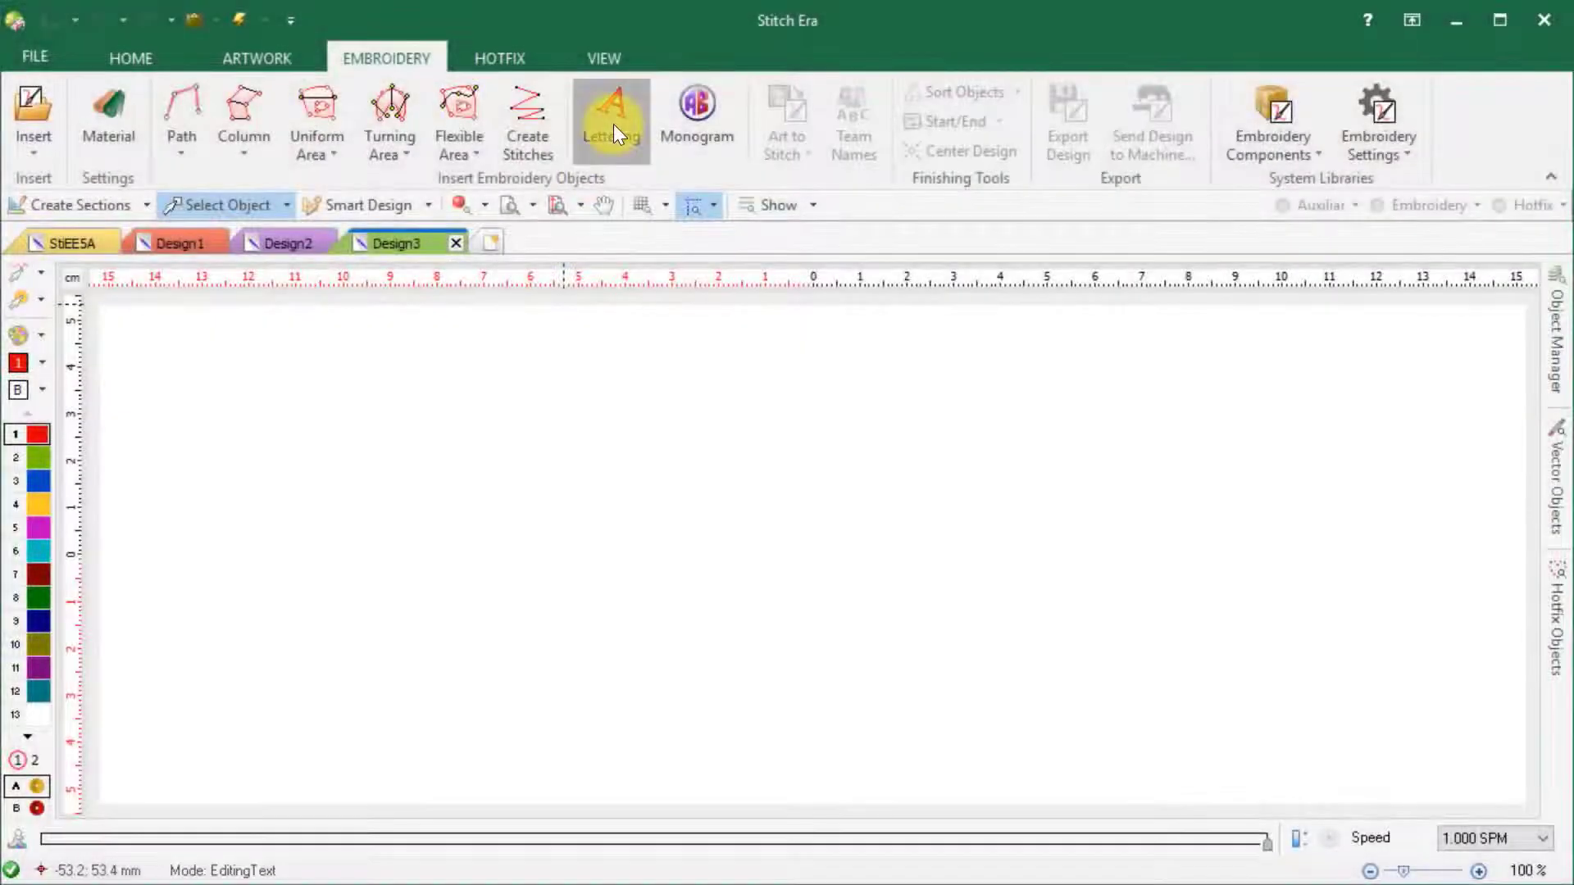
# Insert a lettering object in Design3 with the text SWEET DREAMS.
pyautogui.click(614, 125)
pyautogui.moveTo(358, 92); pyautogui.dragTo(249, 105)
pyautogui.press('BackSpace')
pyautogui.write('SWEE')
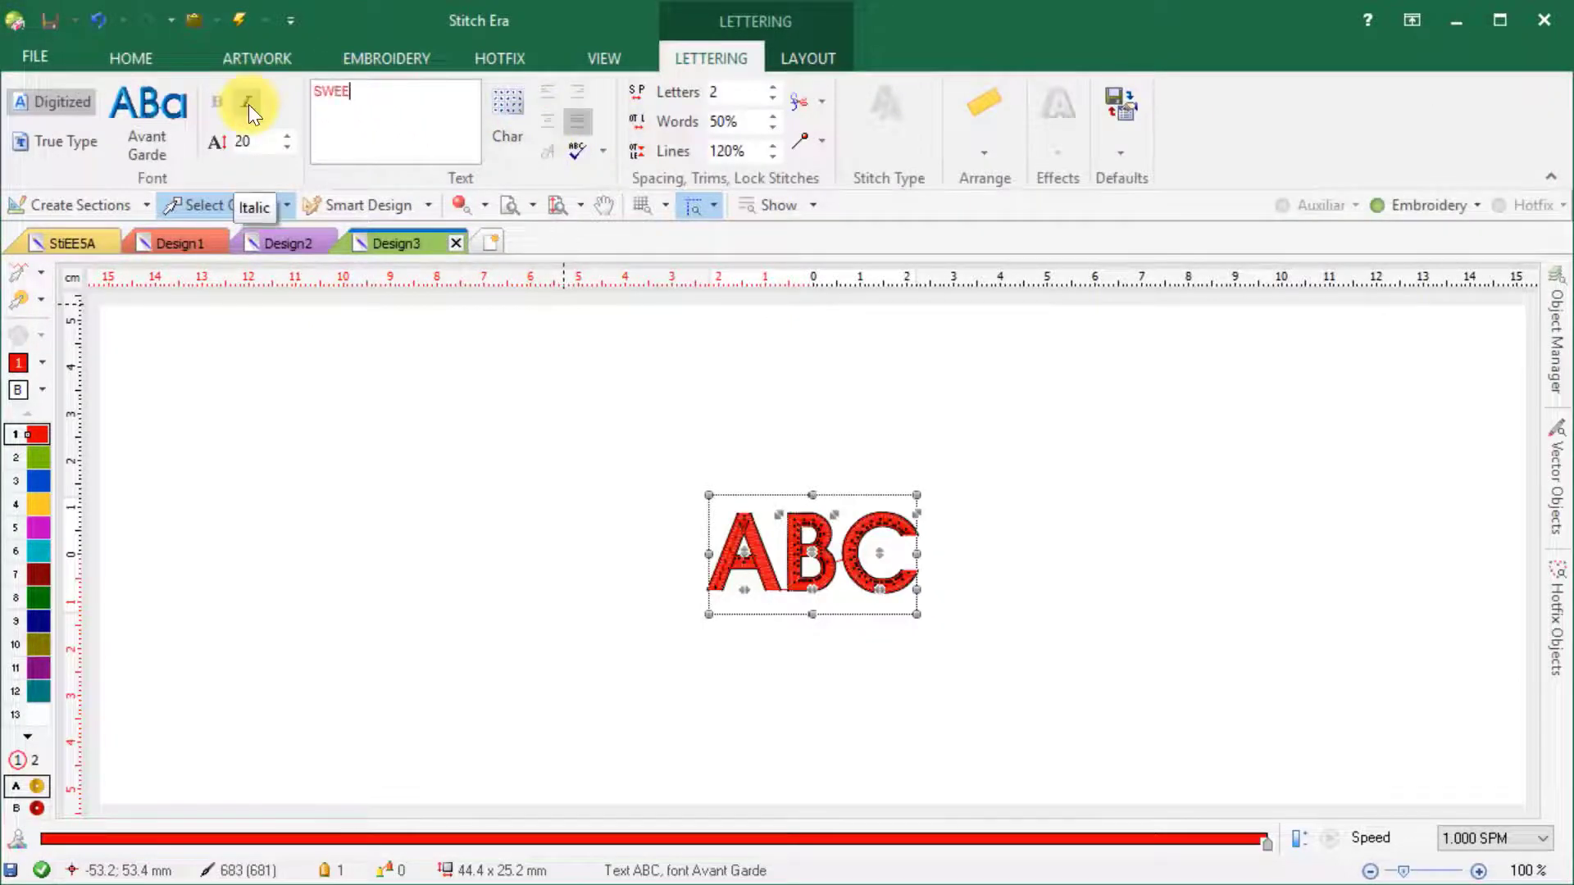
pyautogui.write('T DREAMS')
pyautogui.press('Return')
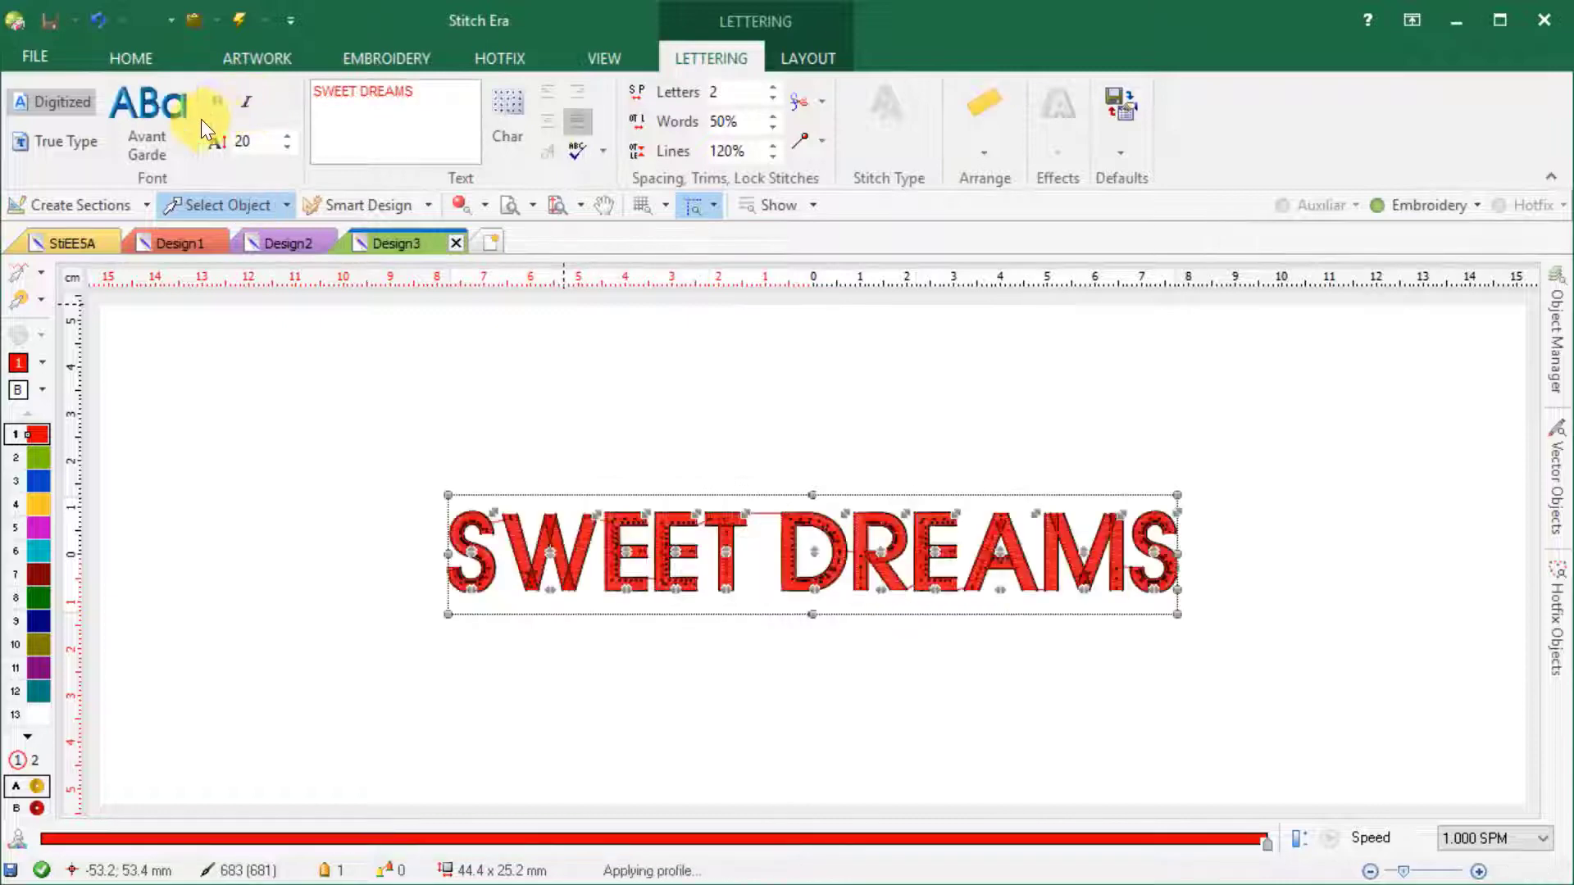
# Change the SWEET DREAMS lettering to the digitized font Corruga.
pyautogui.click(155, 130)
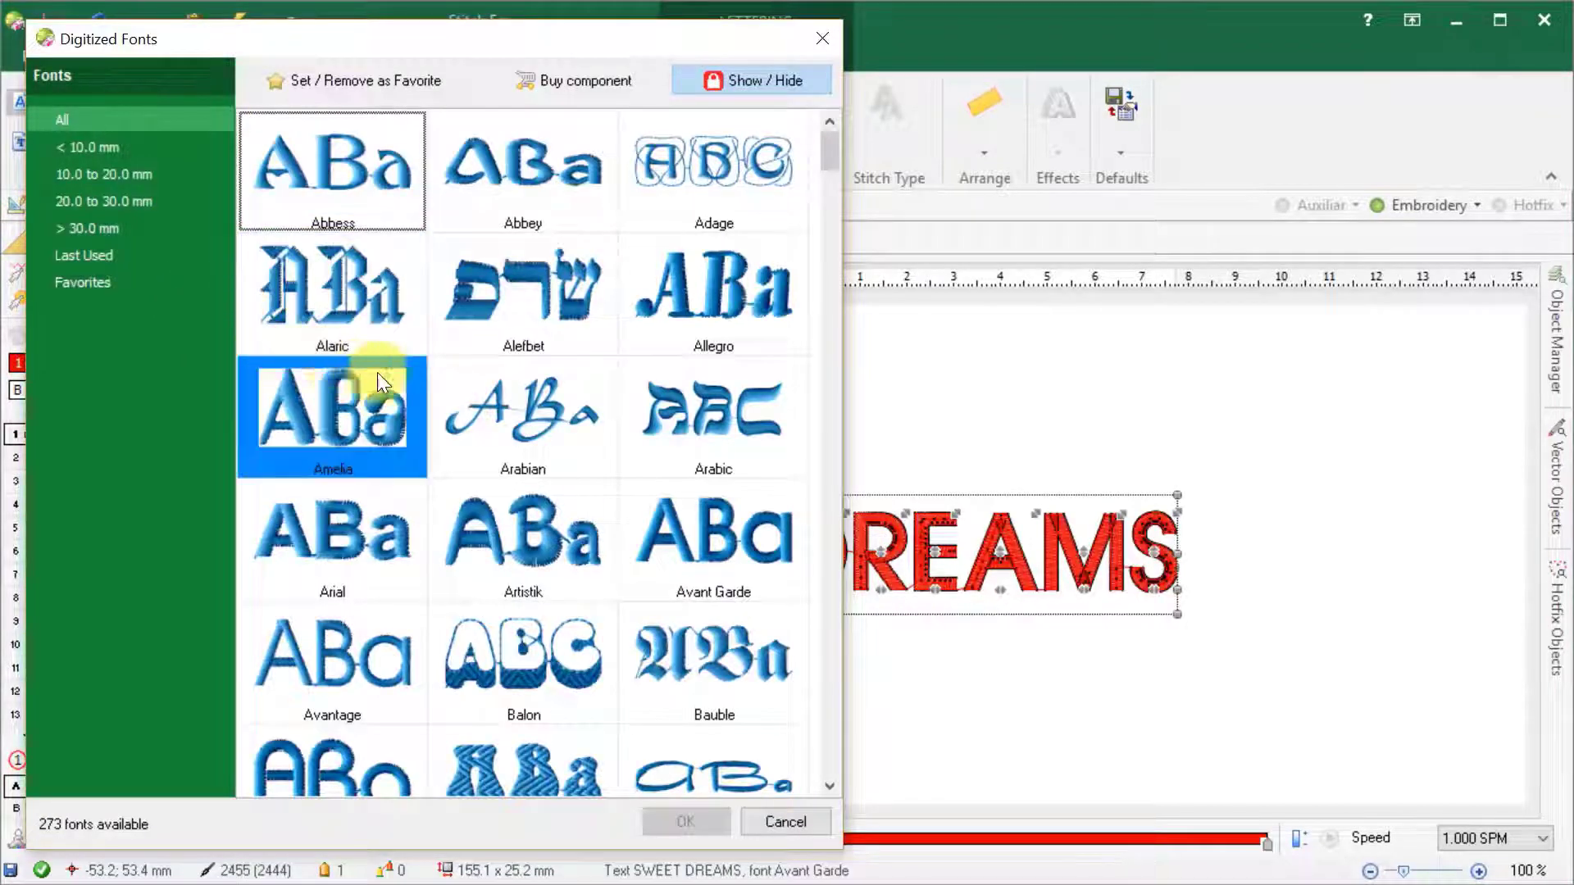
pyautogui.scroll(-5, 828, 395)
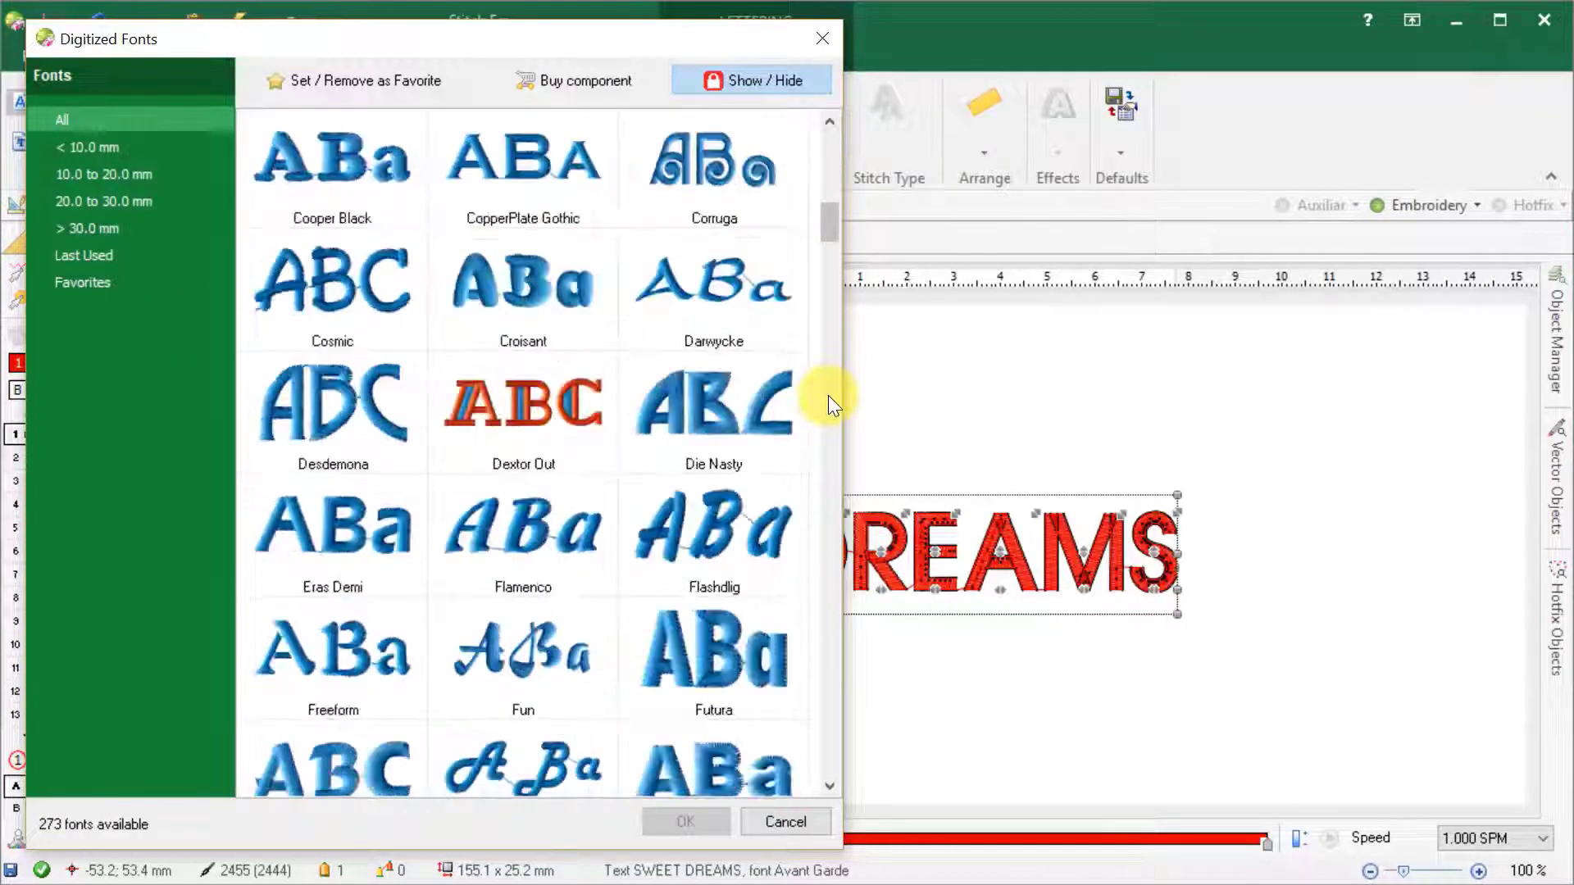
pyautogui.click(732, 179)
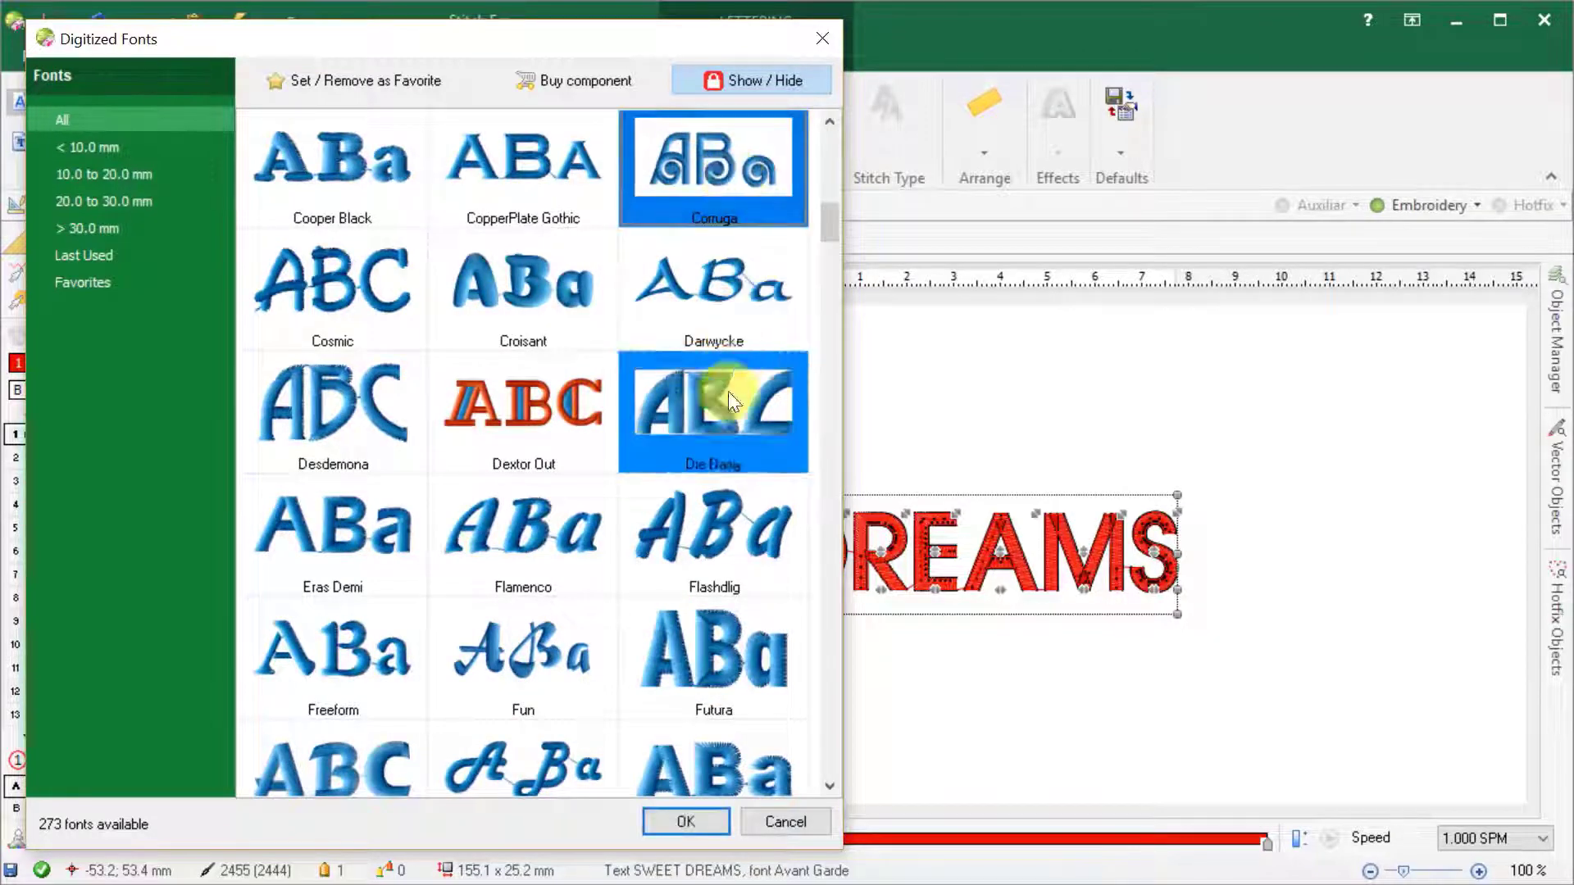
pyautogui.click(687, 822)
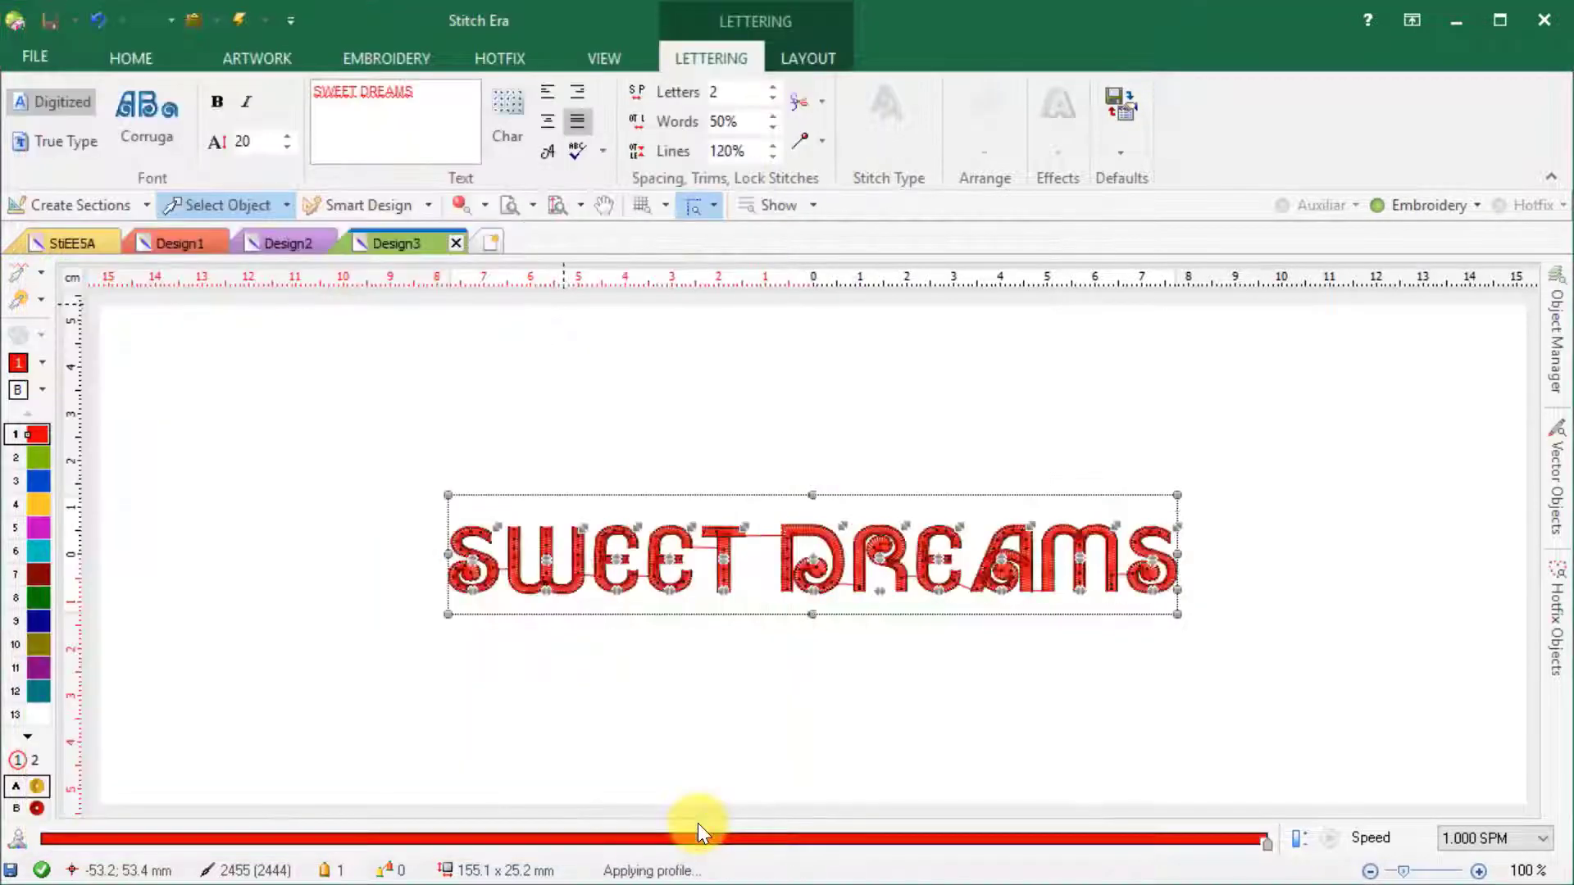
# Bend the SWEET DREAMS lettering along an upper arc and show it in the realistic stitch view.
pyautogui.click(985, 159)
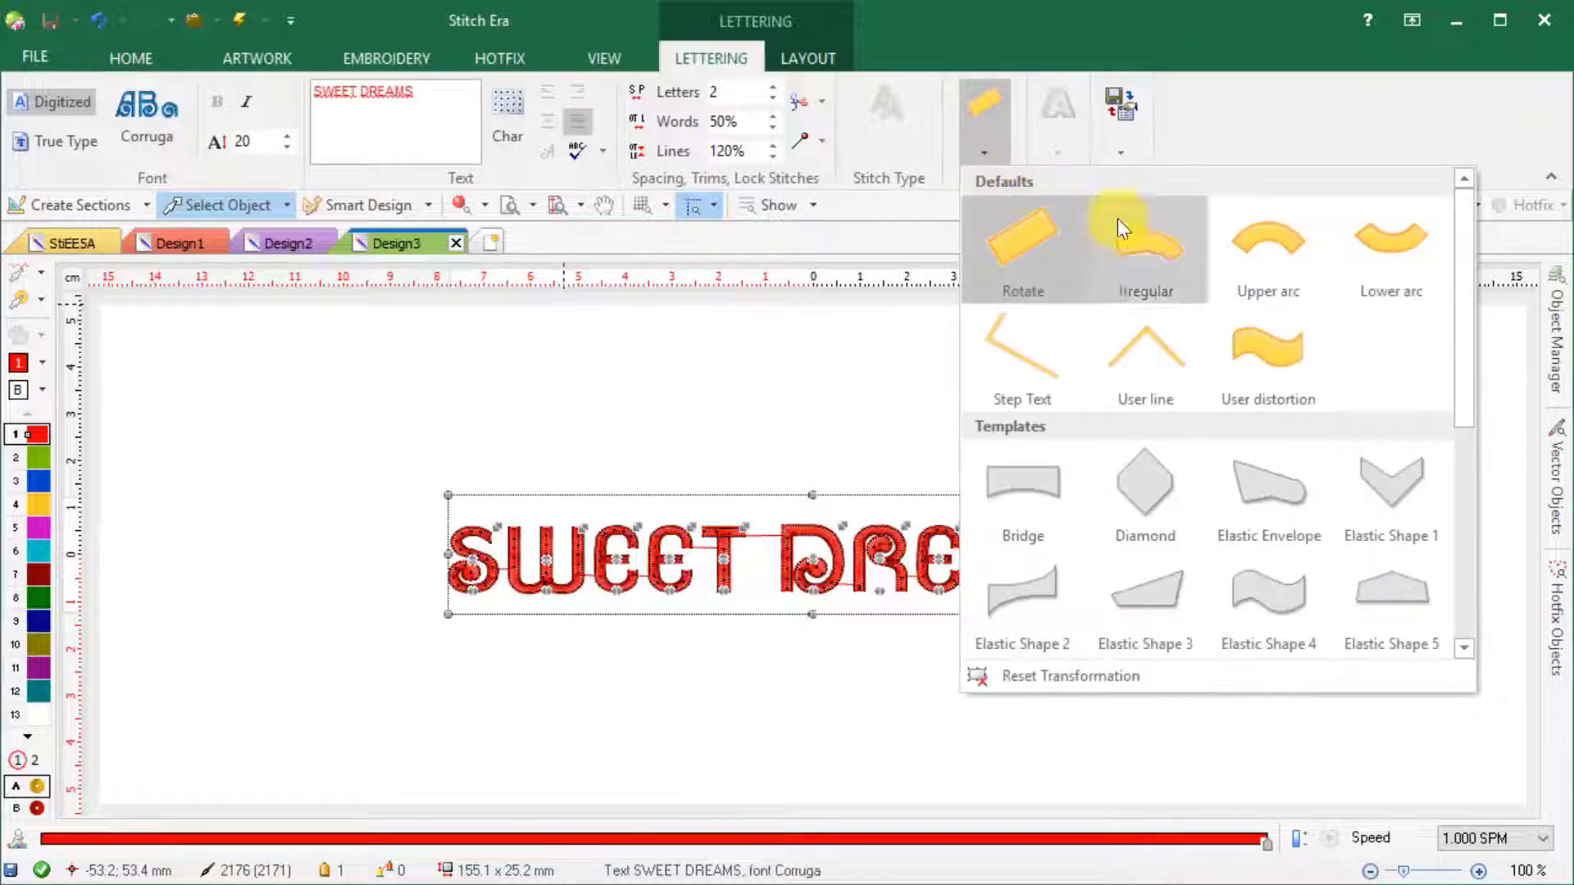
pyautogui.click(1241, 268)
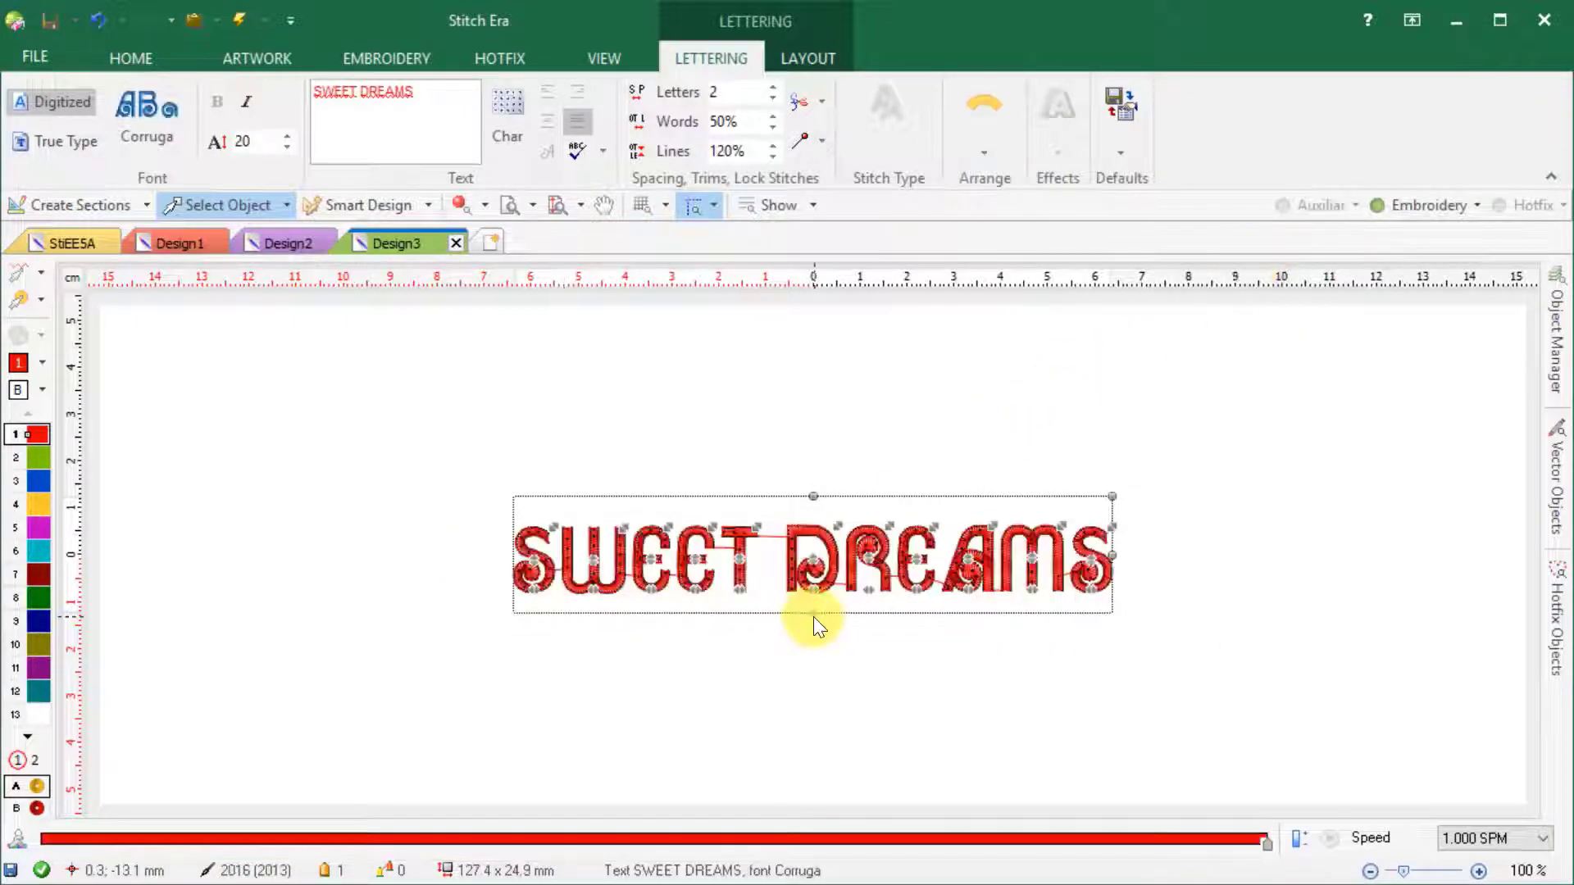
pyautogui.moveTo(807, 445); pyautogui.dragTo(790, 510)
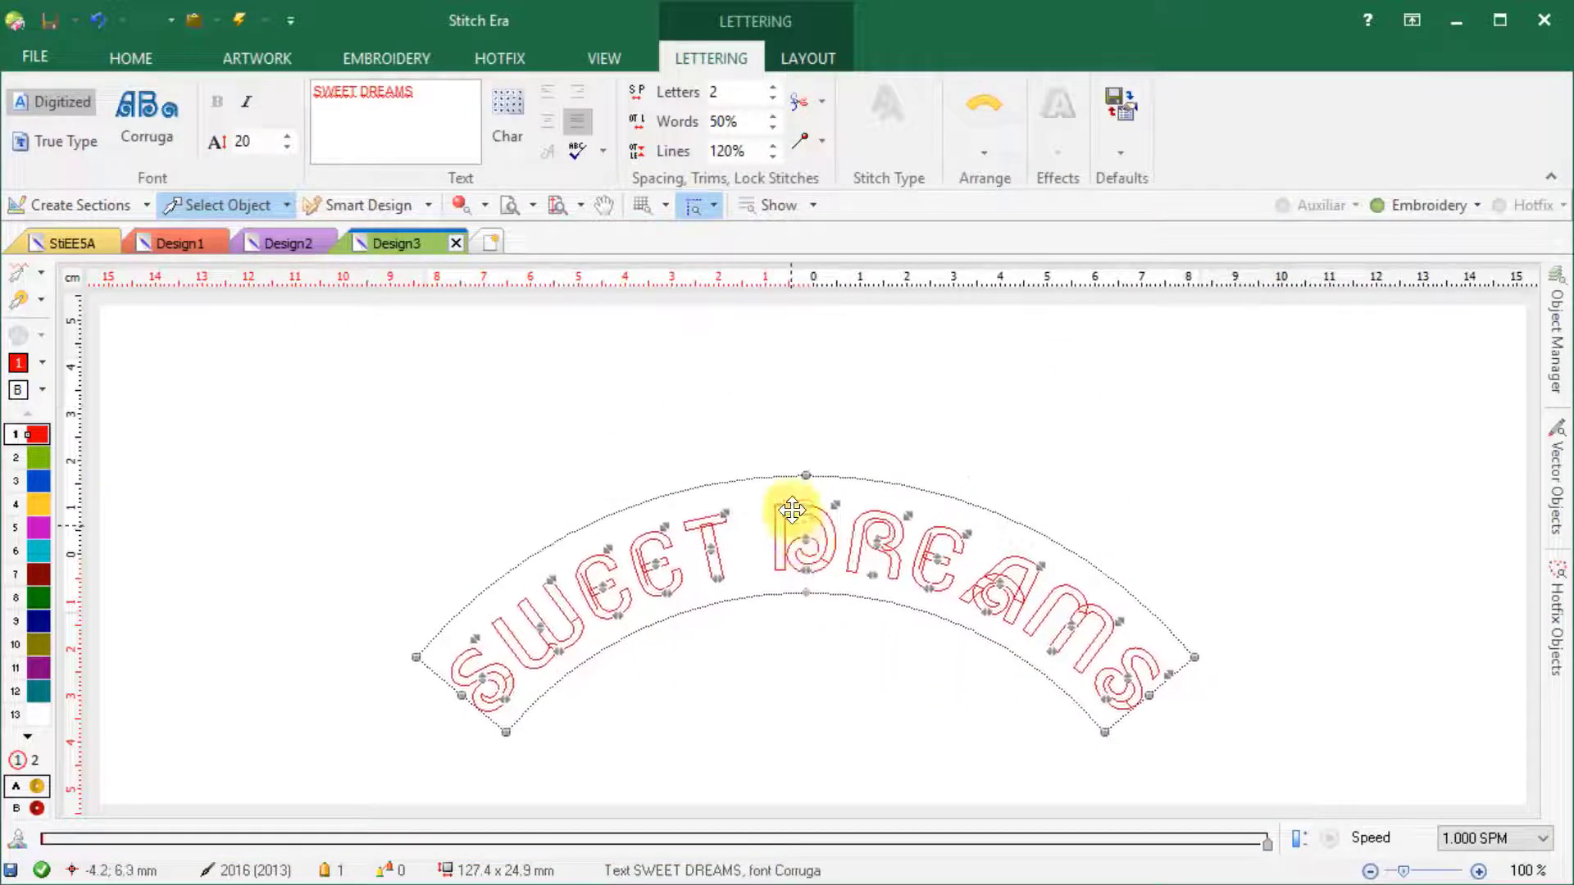
pyautogui.click(461, 205)
pyautogui.moveTo(660, 480); pyautogui.dragTo(901, 648)
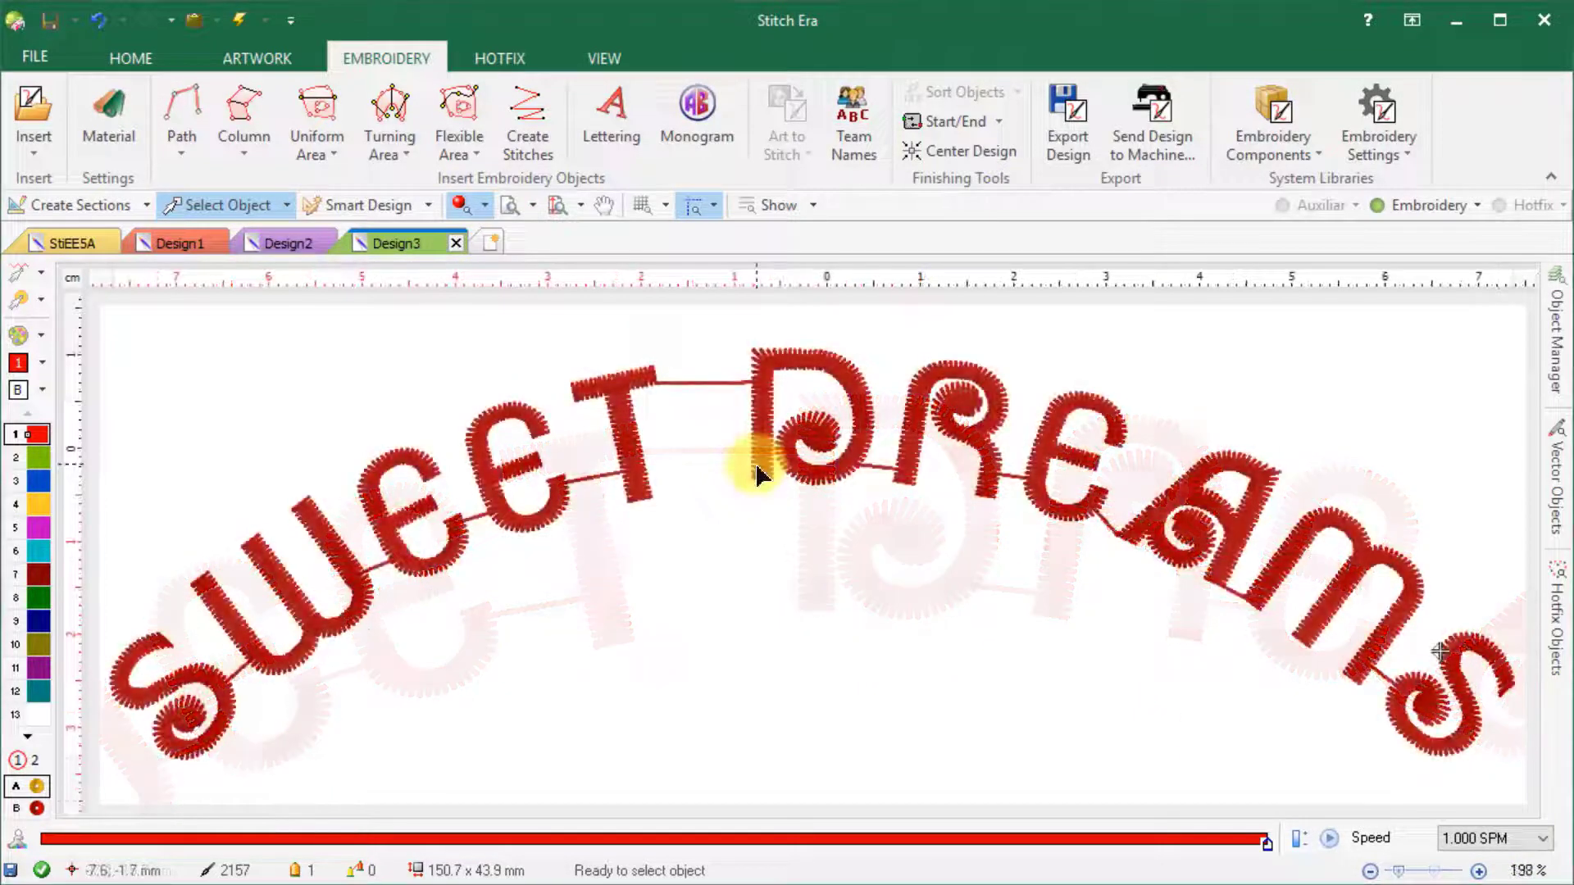
# Switch the arched SWEET DREAMS lettering to True Type and apply the Cambria font.
pyautogui.click(756, 465)
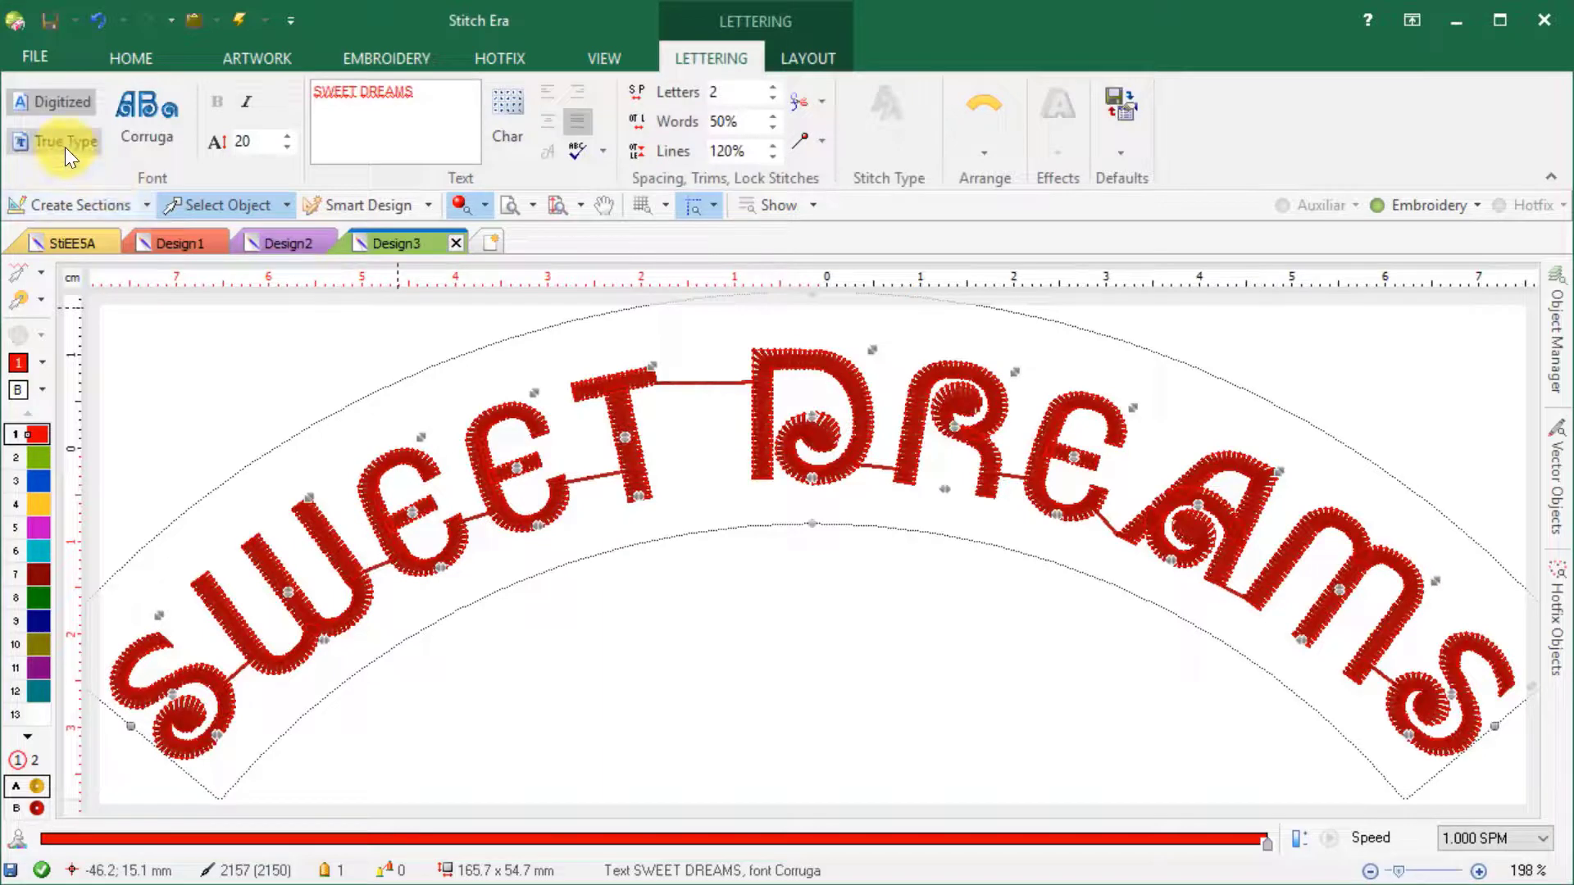
pyautogui.click(66, 146)
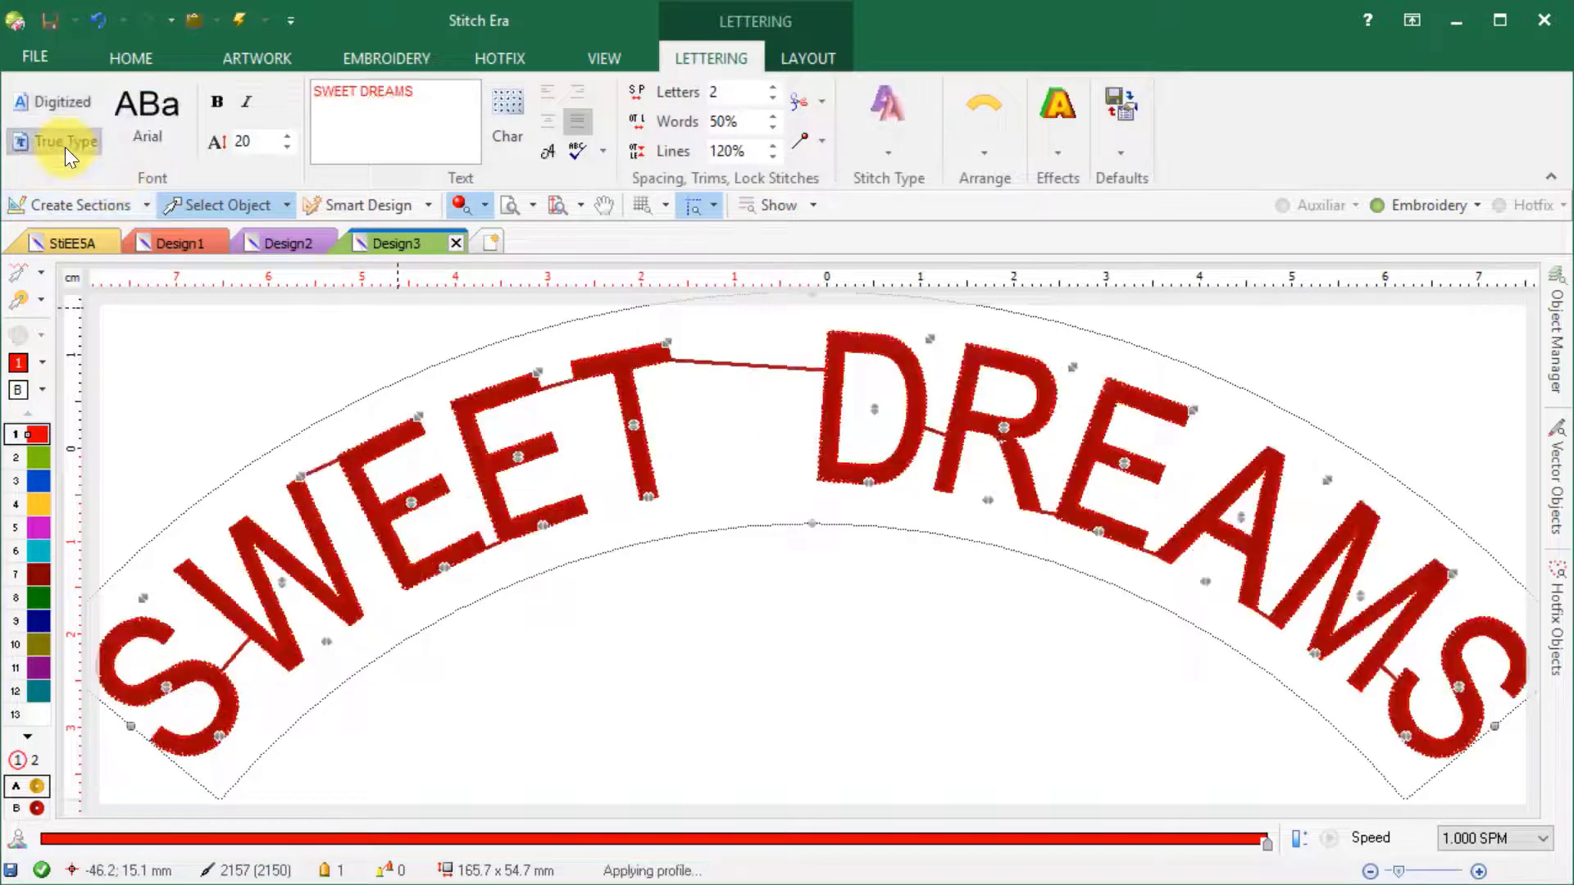
pyautogui.click(148, 115)
pyautogui.scroll(-10, 848, 464)
pyautogui.scroll(-8, 848, 464)
pyautogui.scroll(-8, 848, 464)
pyautogui.scroll(-8, 848, 464)
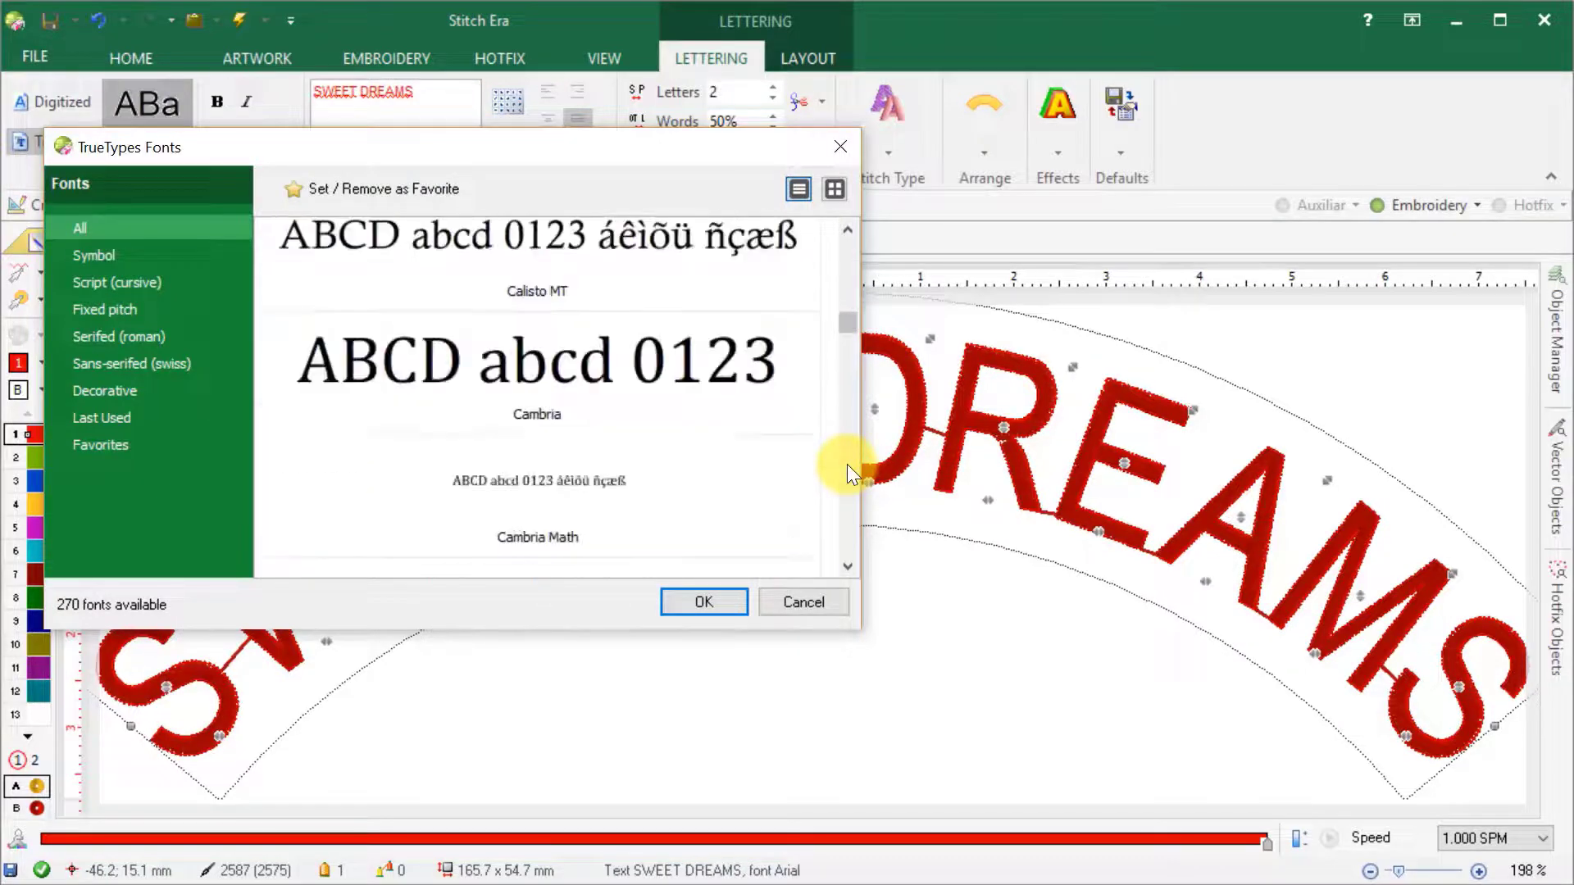
pyautogui.click(600, 361)
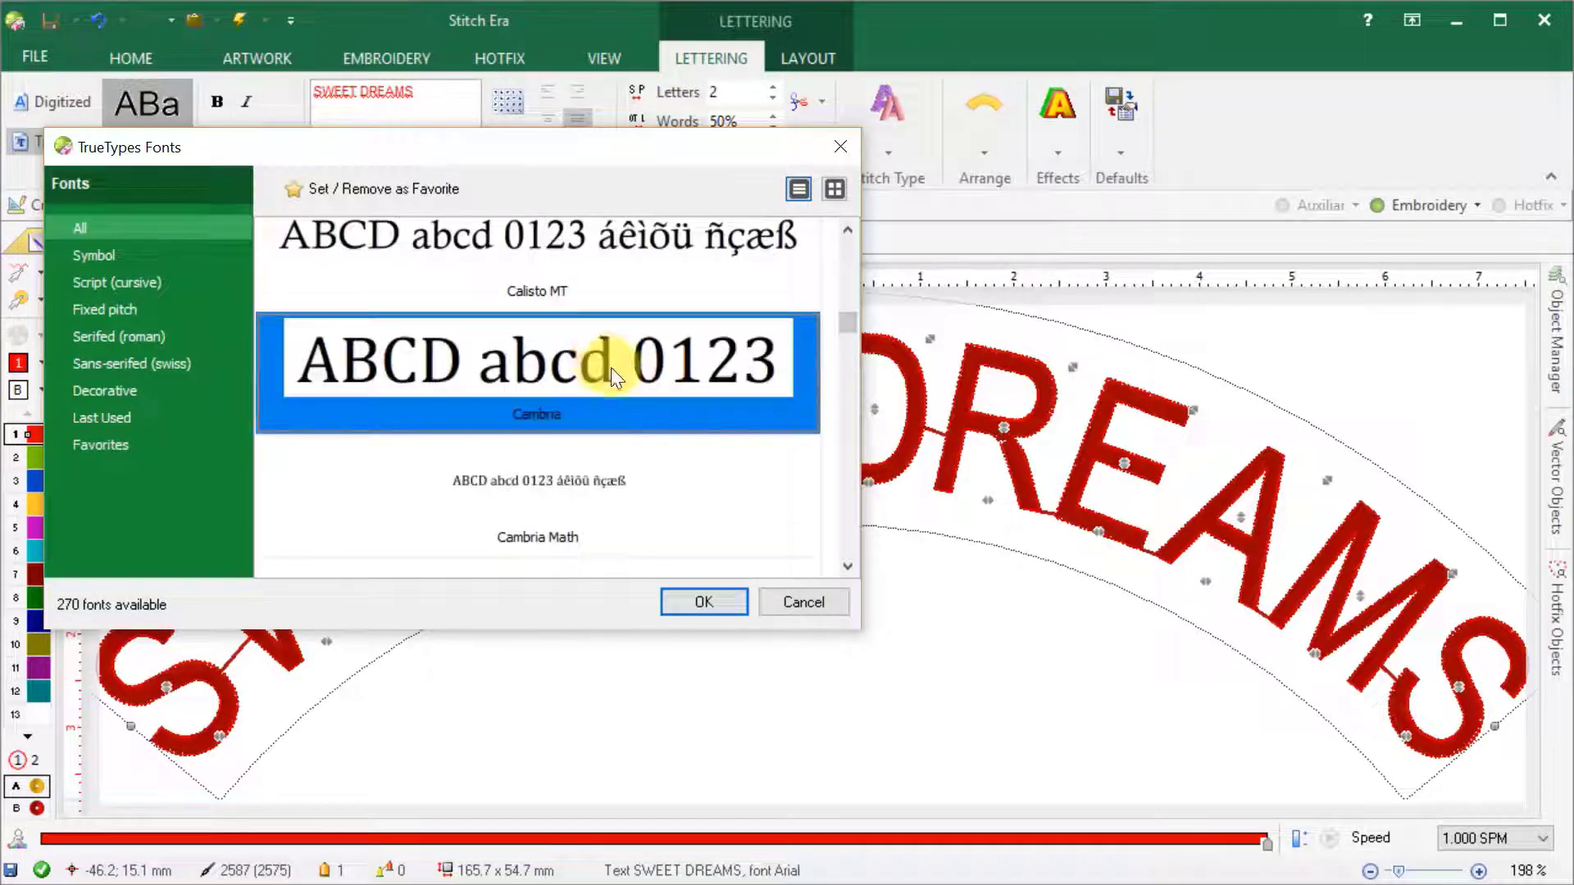
pyautogui.click(712, 603)
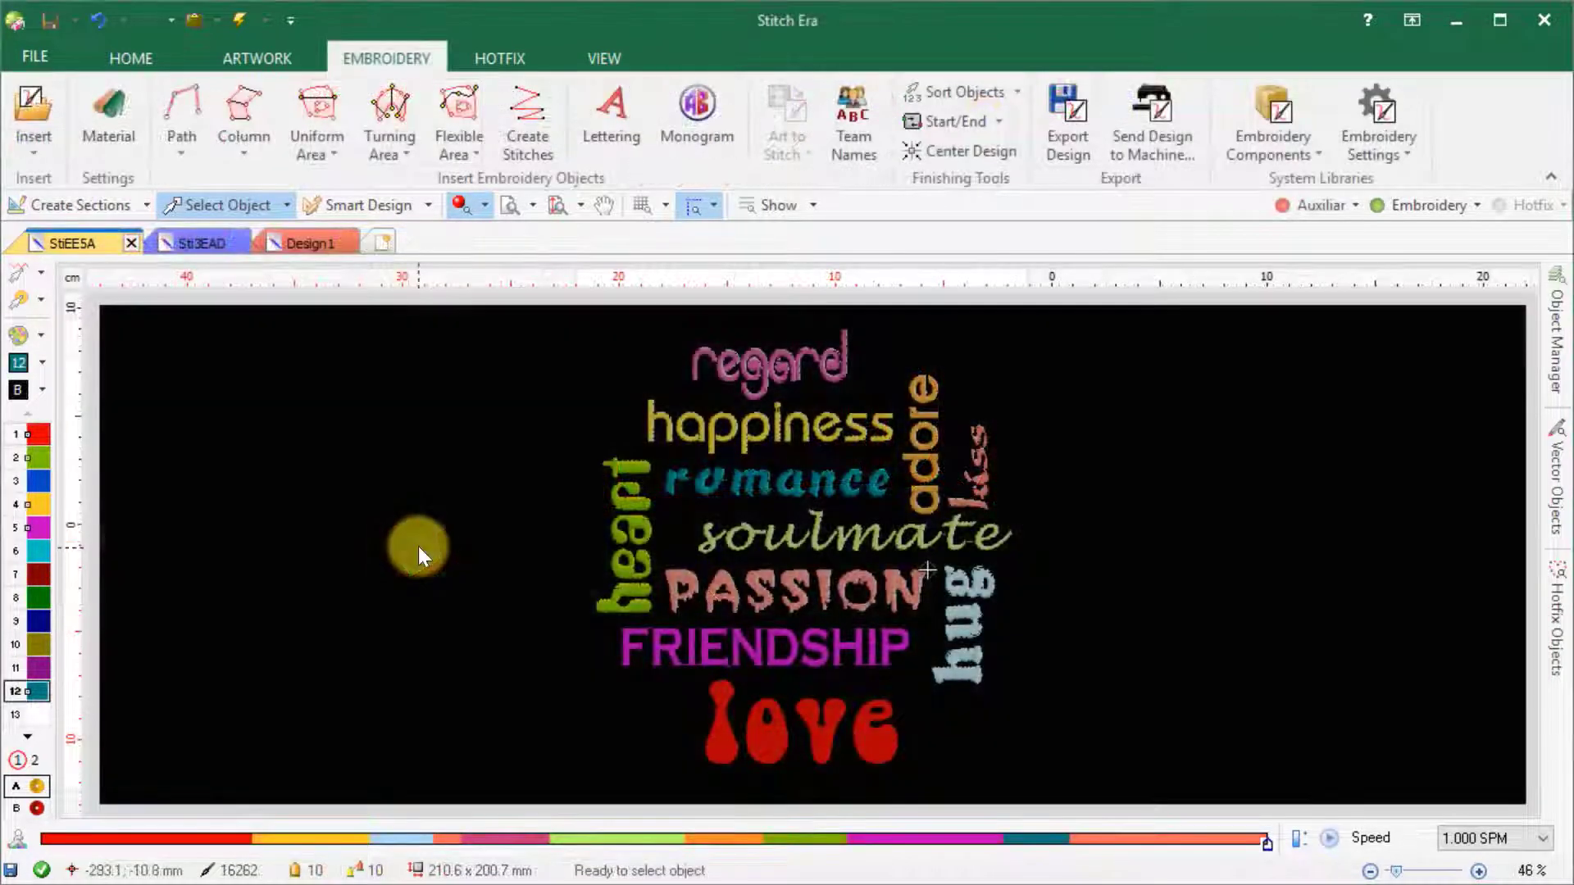
# Examine the stitched lettering of the love-themed word design up close around the words heart, PASSION and FRIENDSHIP.
pyautogui.click(509, 205)
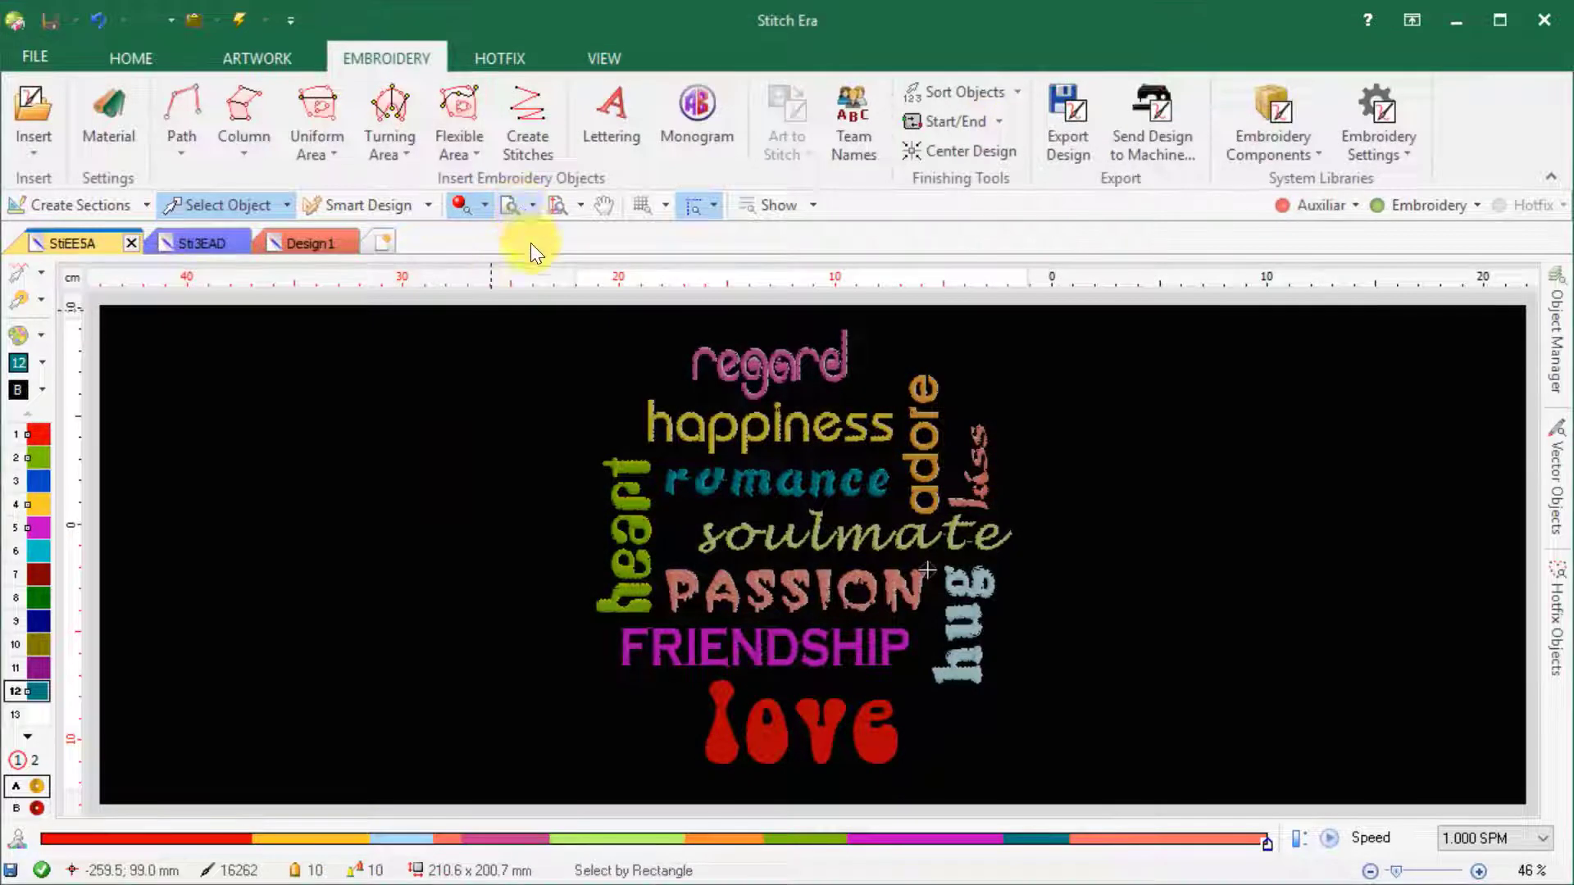
pyautogui.moveTo(602, 540); pyautogui.dragTo(786, 671)
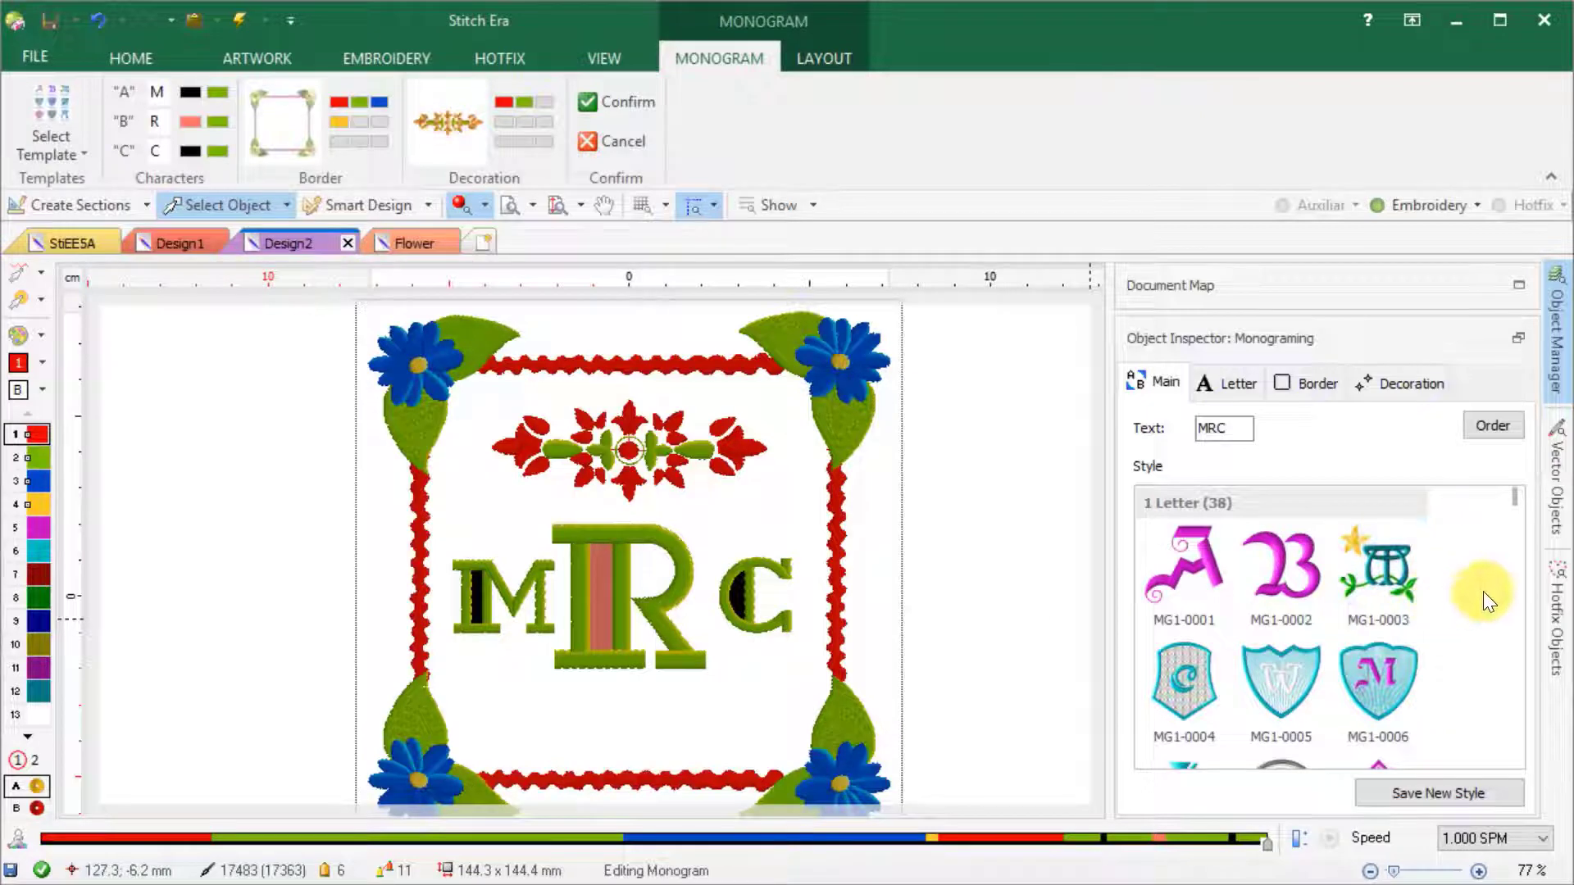
# Browse the monogram styles, letter layouts, border properties and decoration settings available for the MRC monogram.
pyautogui.scroll(-5, 1517, 514)
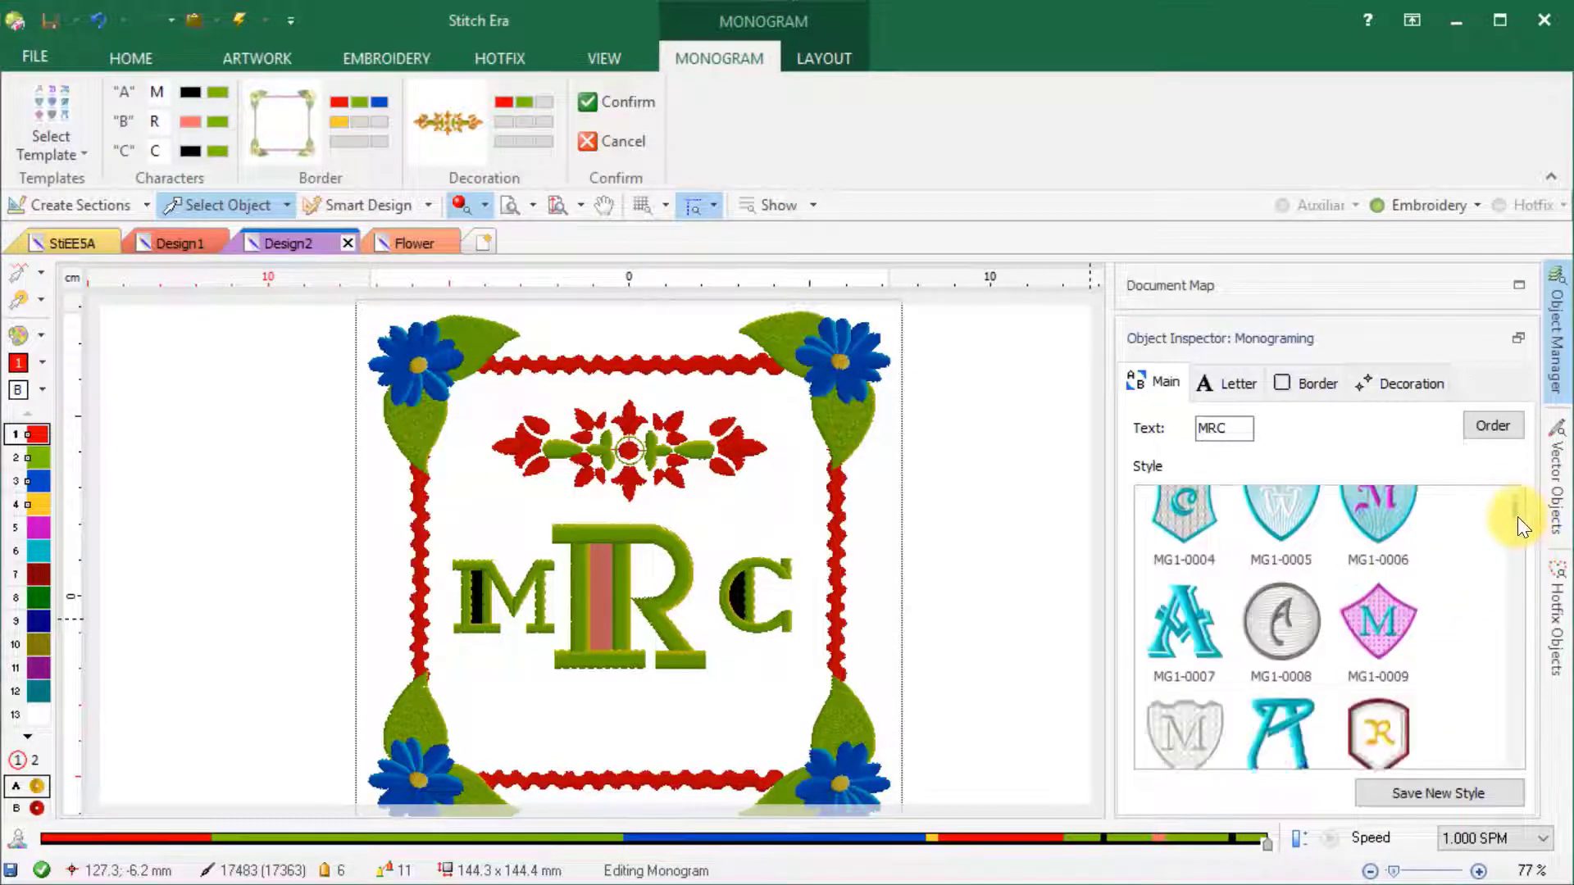
pyautogui.moveTo(1522, 559); pyautogui.dragTo(1525, 759)
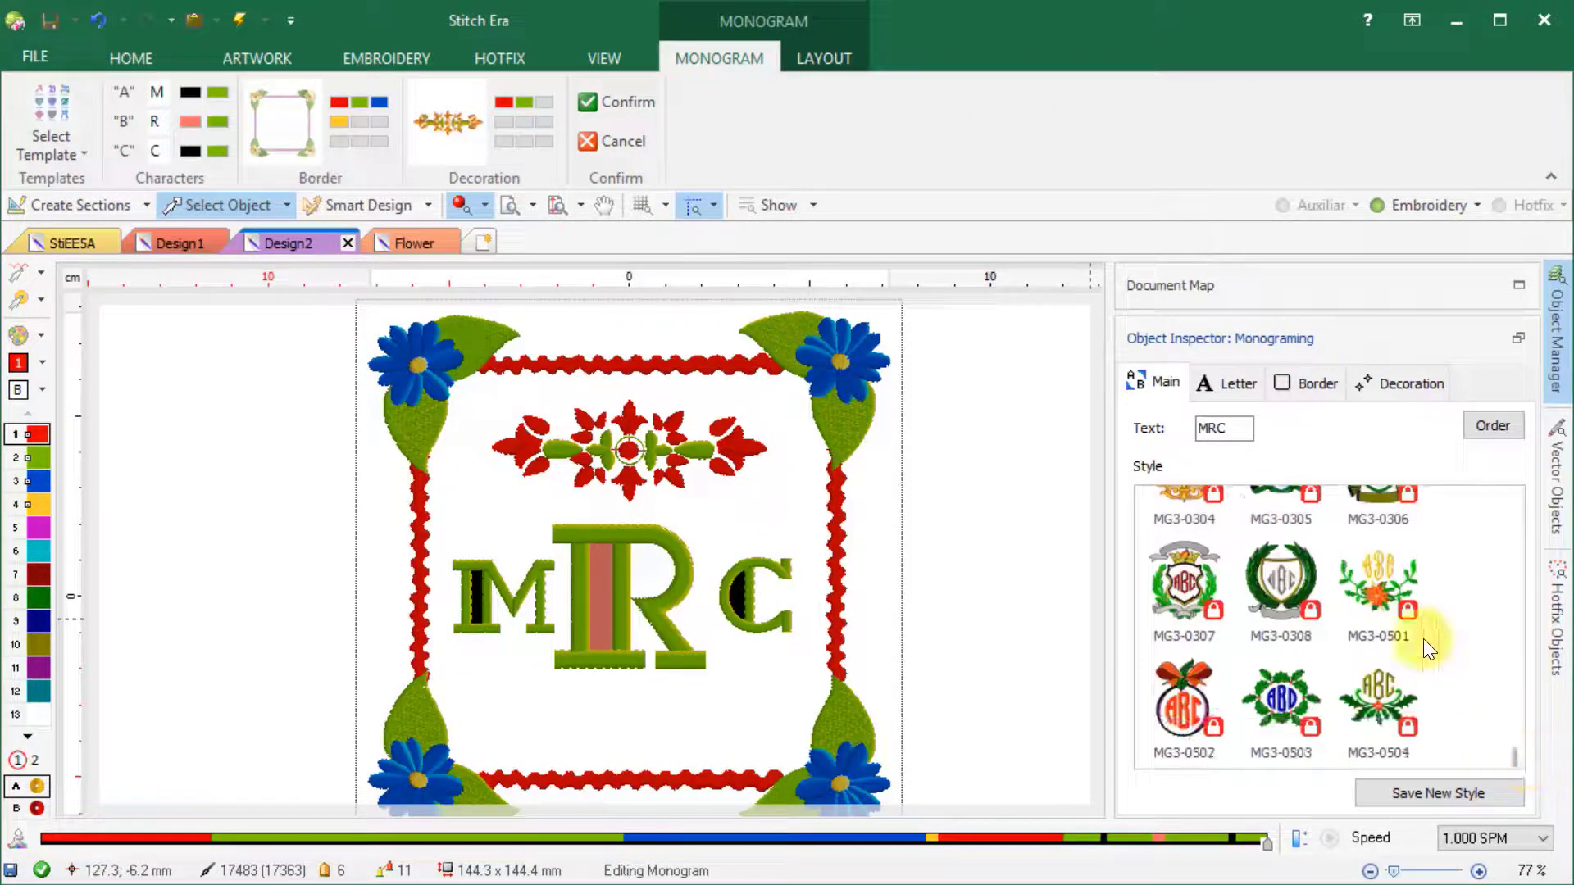
pyautogui.click(1233, 385)
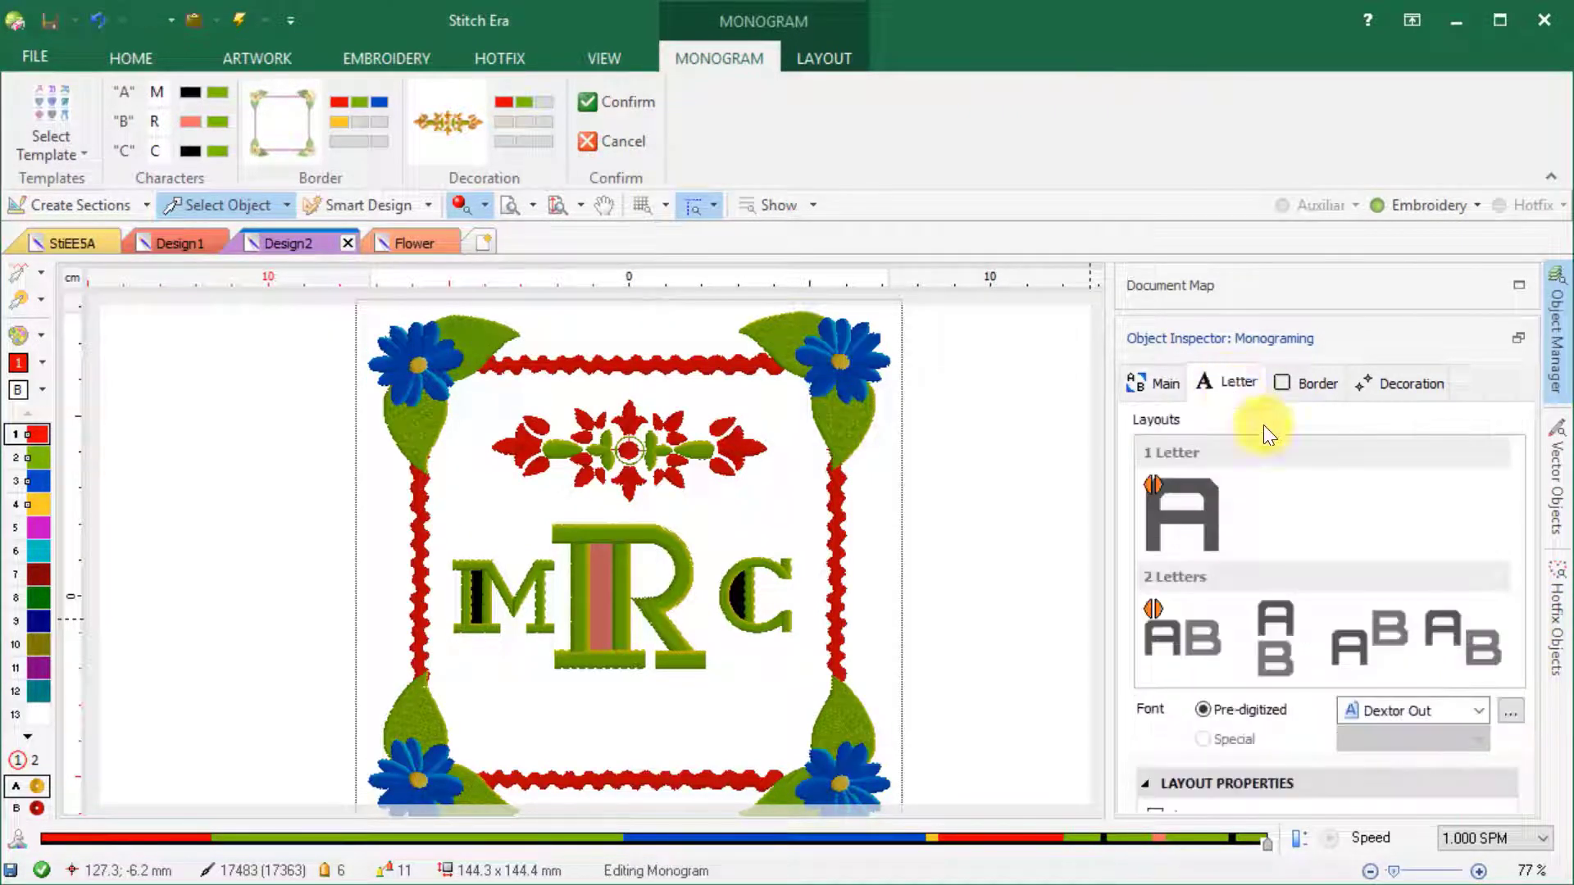
pyautogui.moveTo(1516, 484); pyautogui.dragTo(1560, 689)
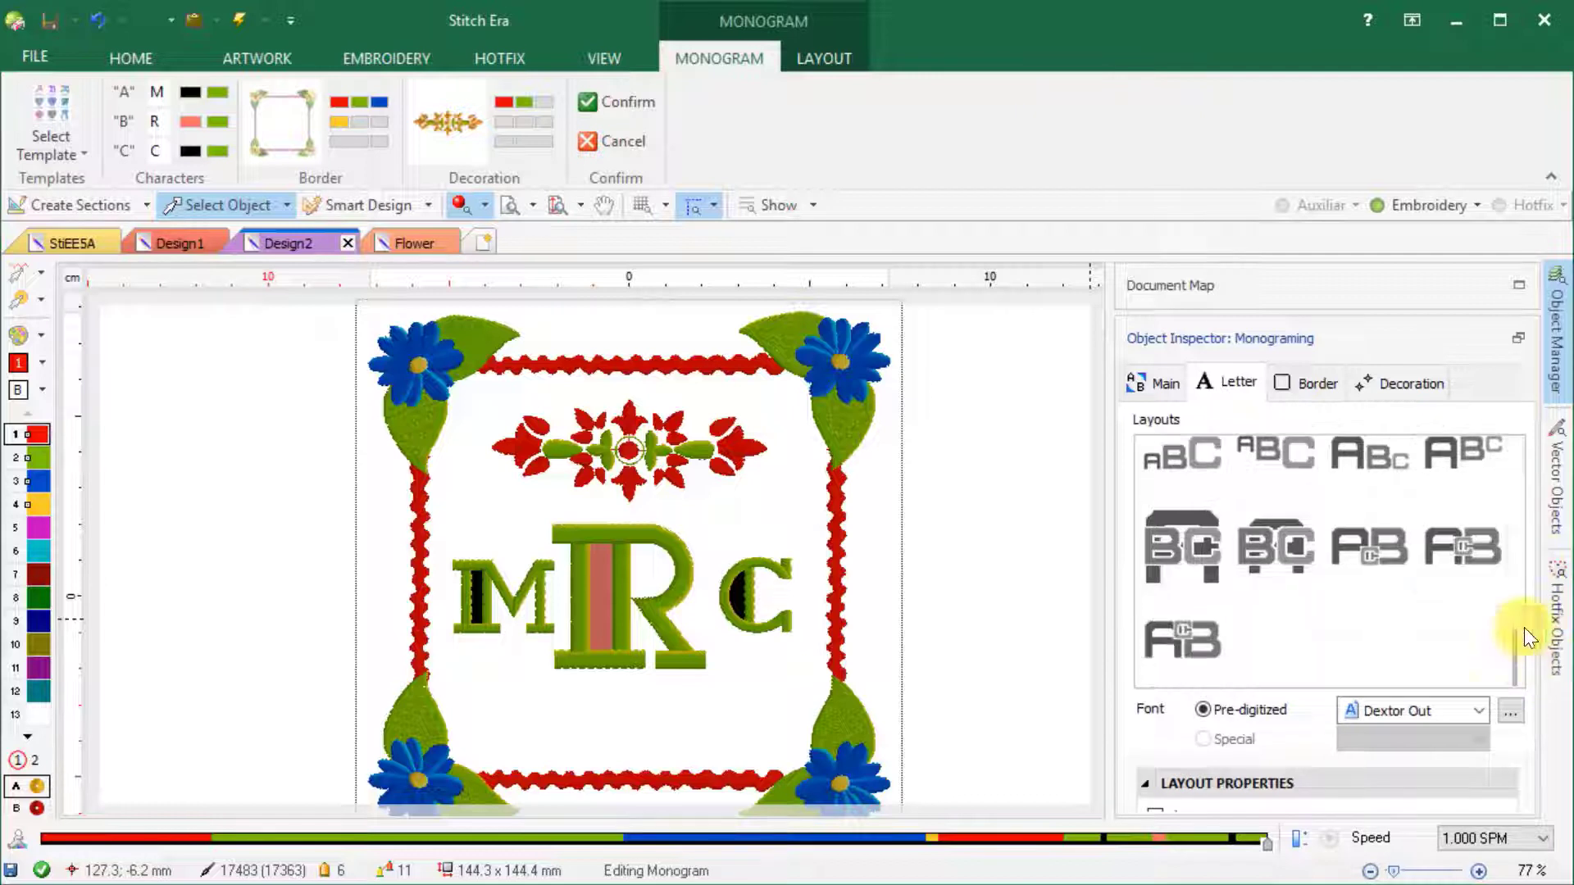
pyautogui.click(1290, 389)
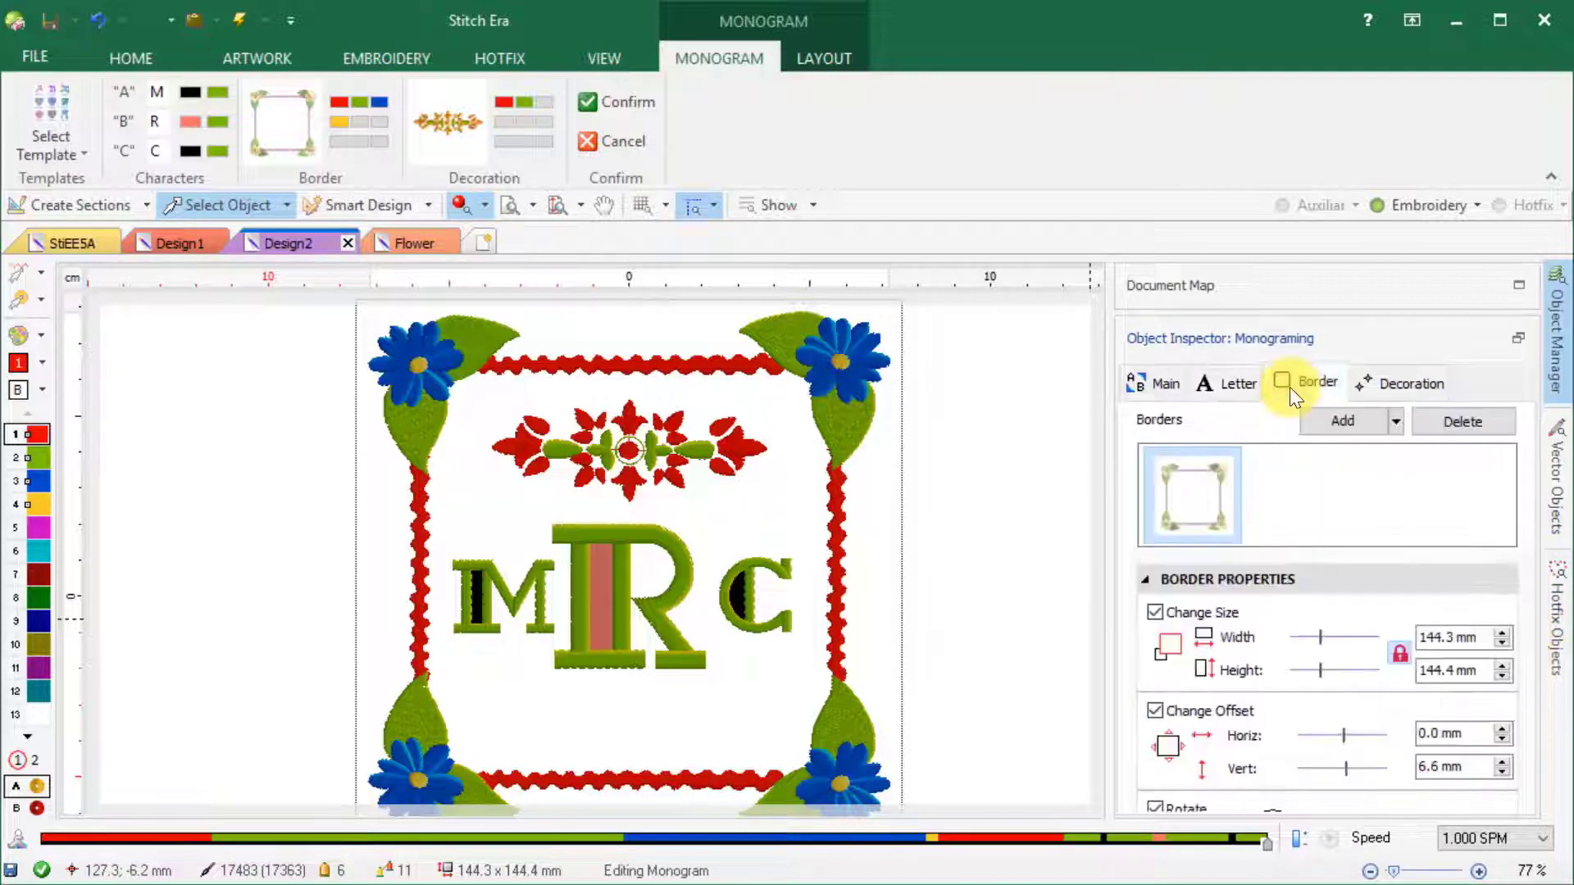
pyautogui.click(1390, 386)
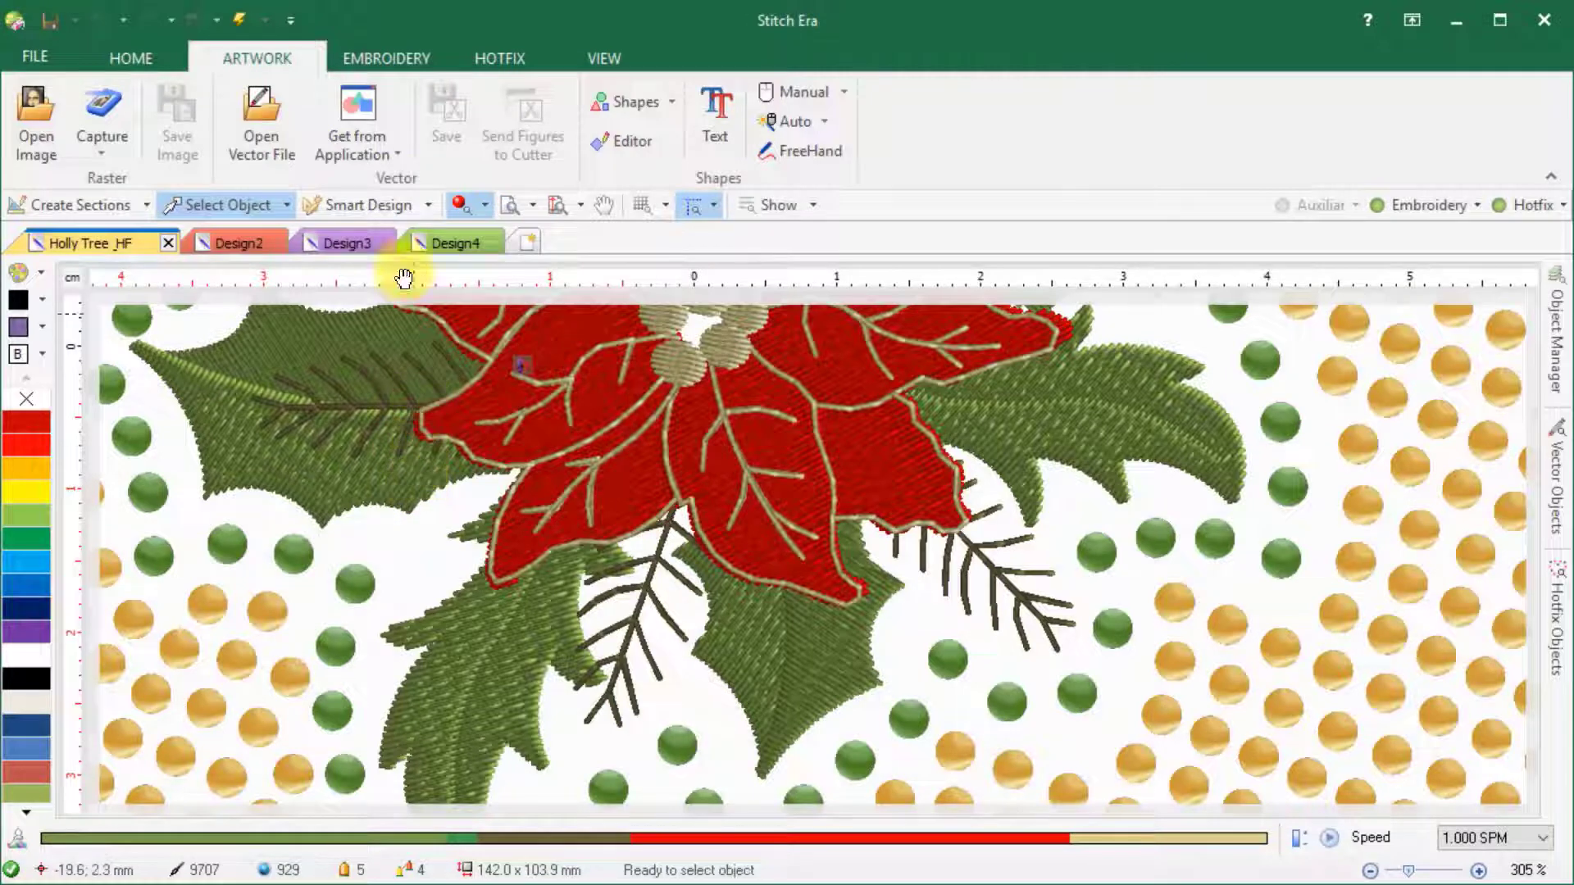
# Review the embroidery path stitch types and the single hotfix fill types available for the Holly Tree design.
pyautogui.click(381, 64)
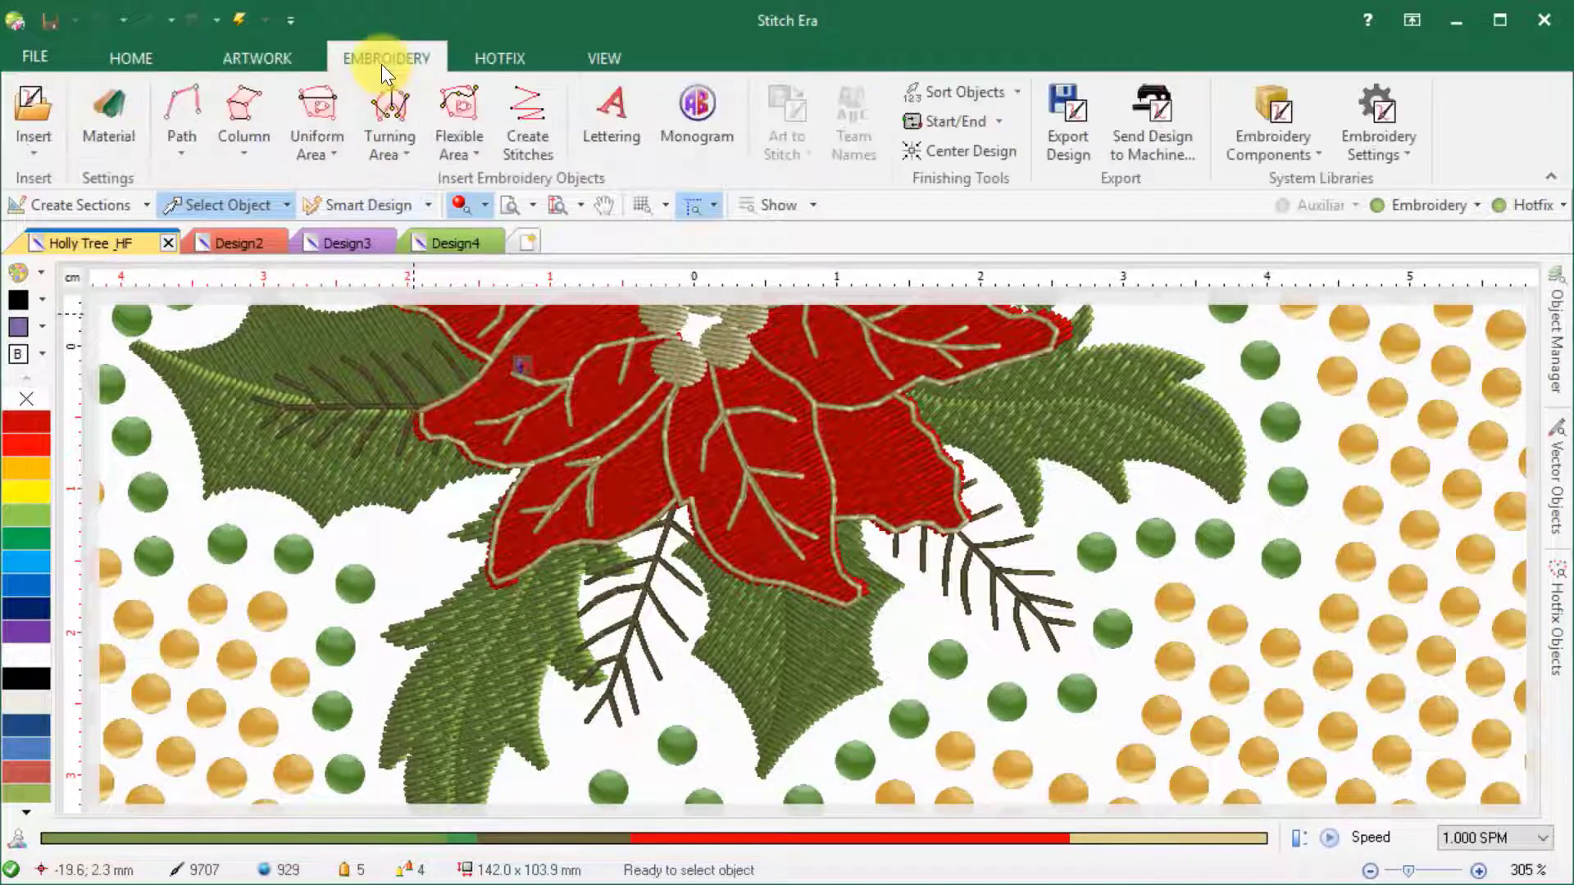
pyautogui.click(184, 150)
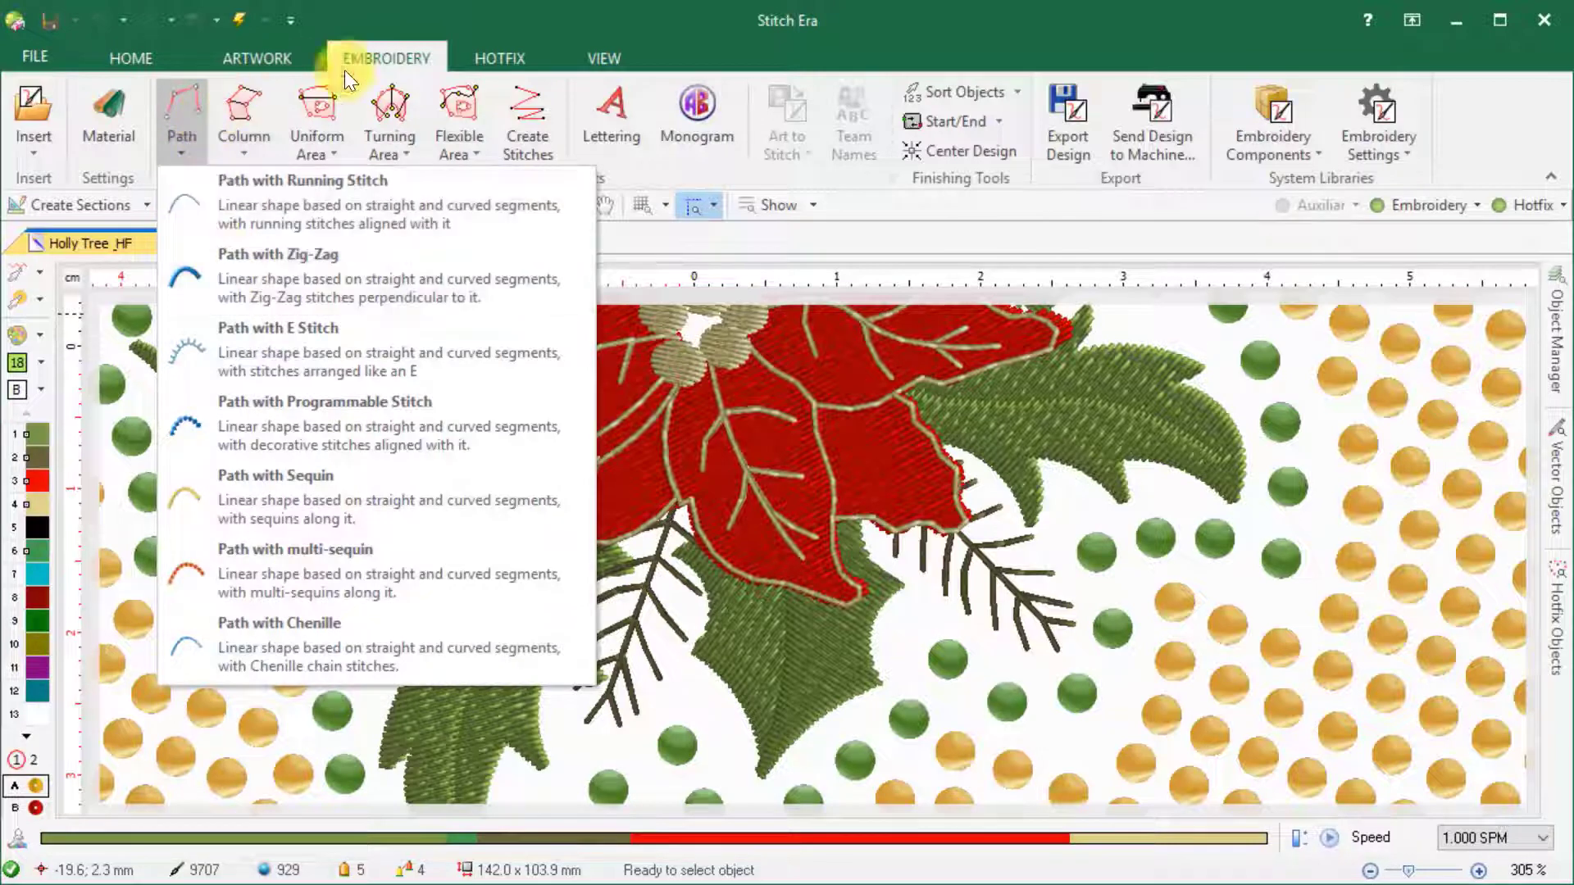
pyautogui.click(487, 59)
pyautogui.click(485, 56)
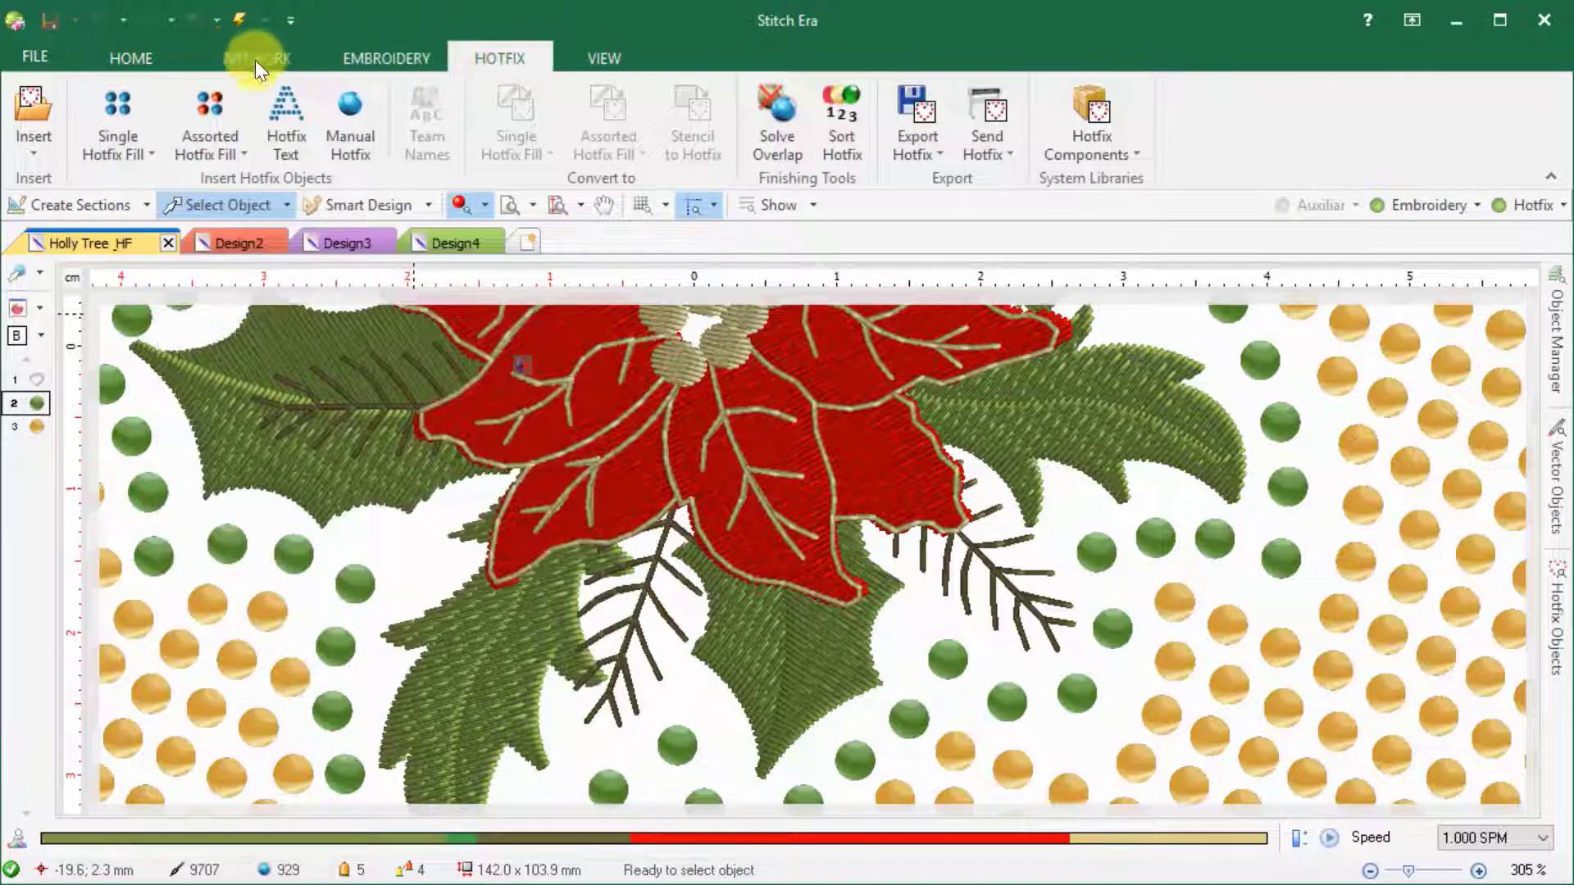
pyautogui.click(145, 158)
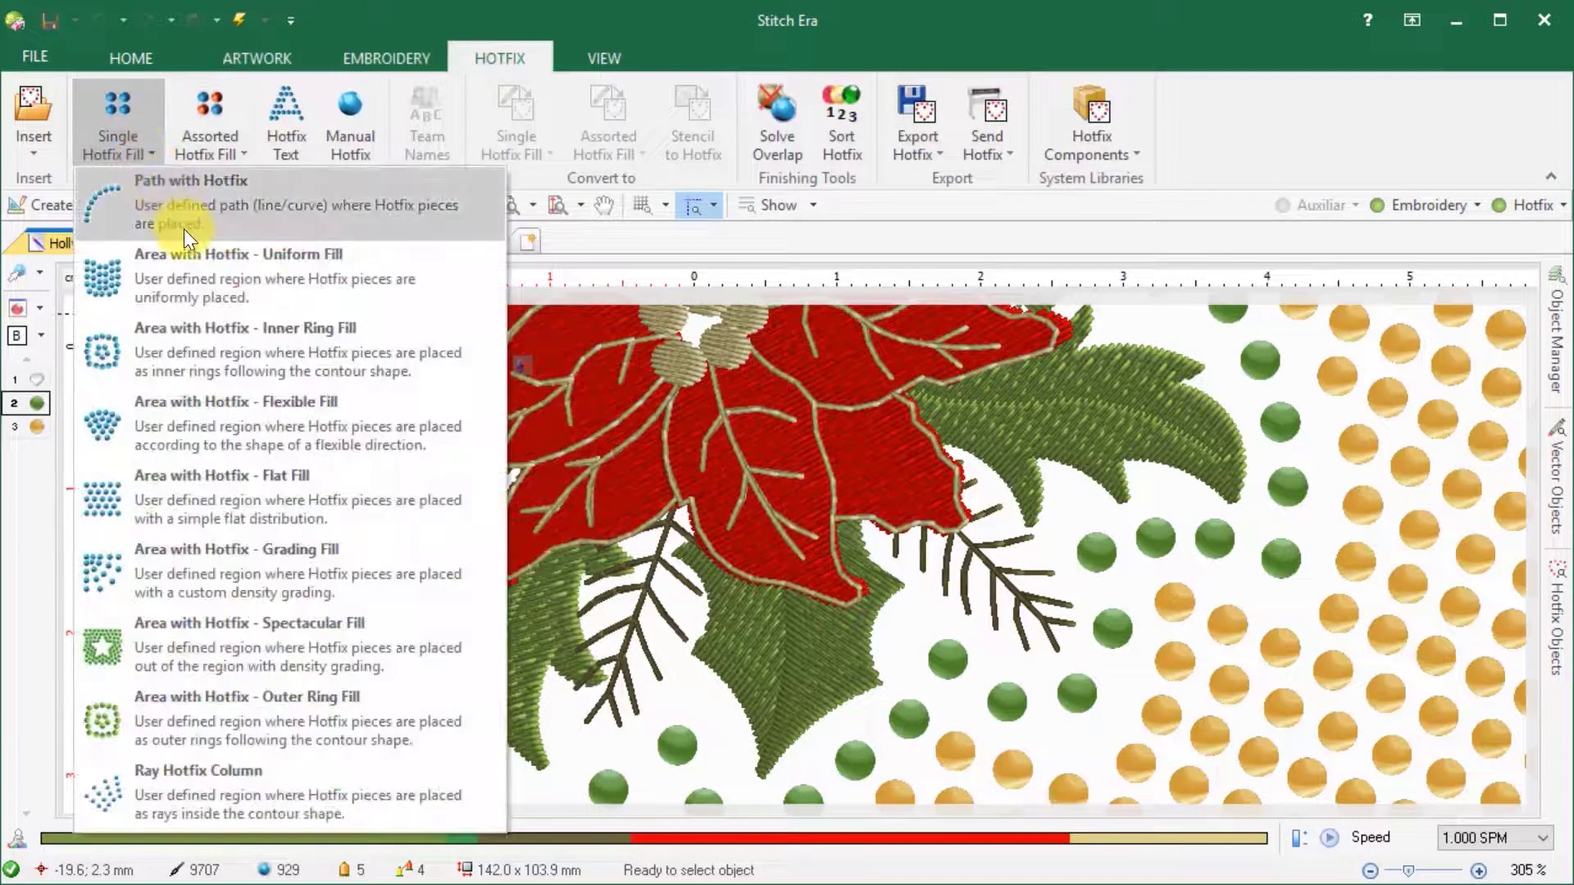
pyautogui.click(264, 56)
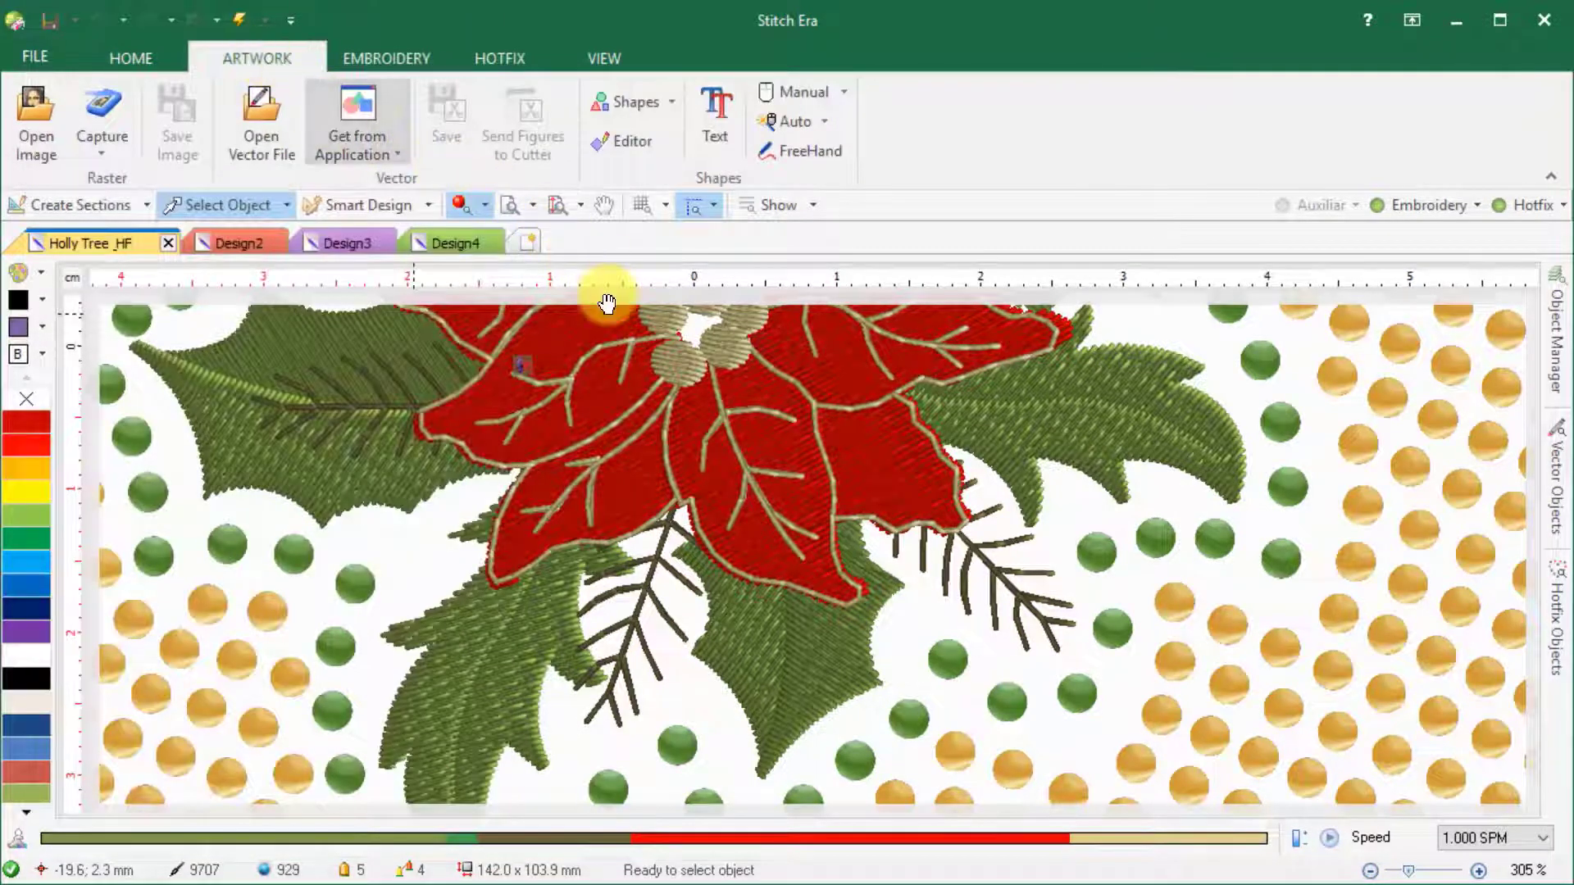
# Inspect the Holly Tree design's red petal area, petal outline path and gold hotfix area by selecting each object.
pyautogui.click(688, 371)
pyautogui.click(662, 388)
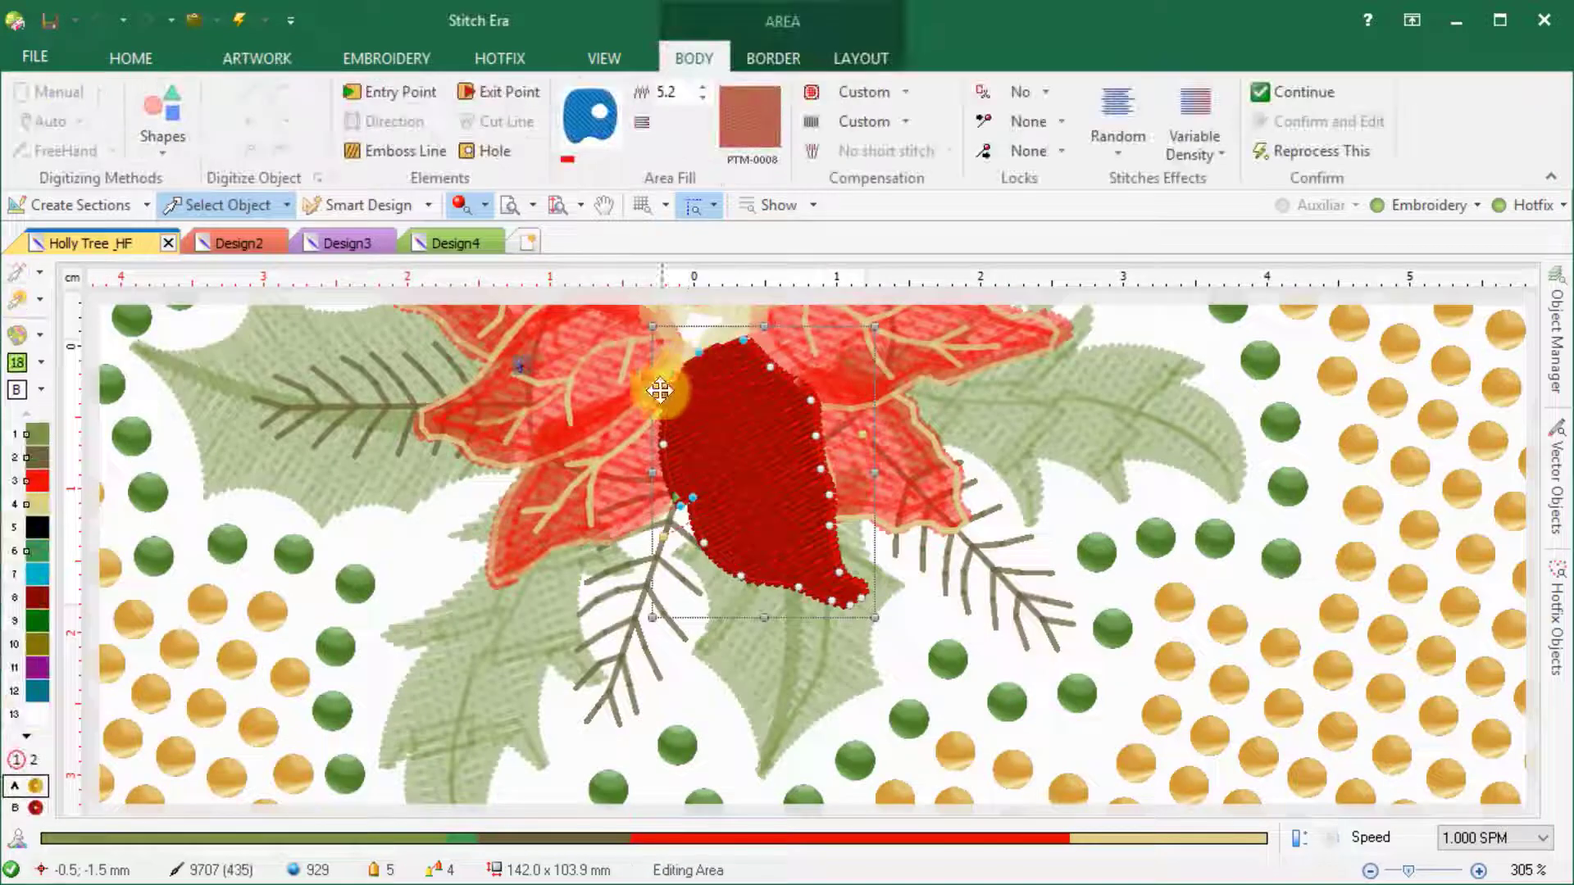
pyautogui.click(591, 470)
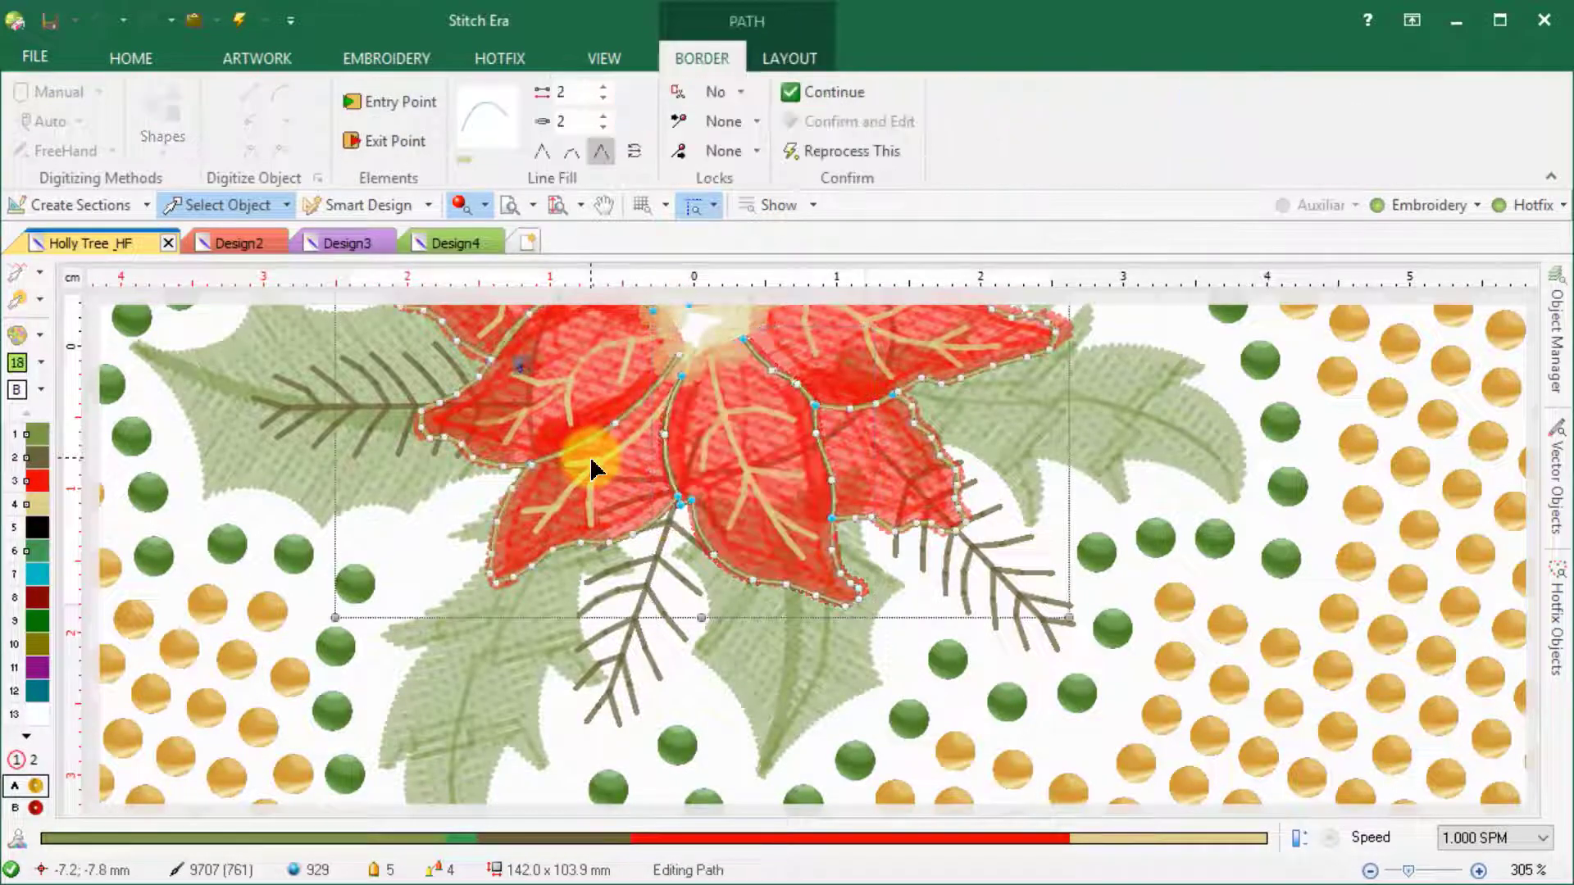
pyautogui.click(1235, 660)
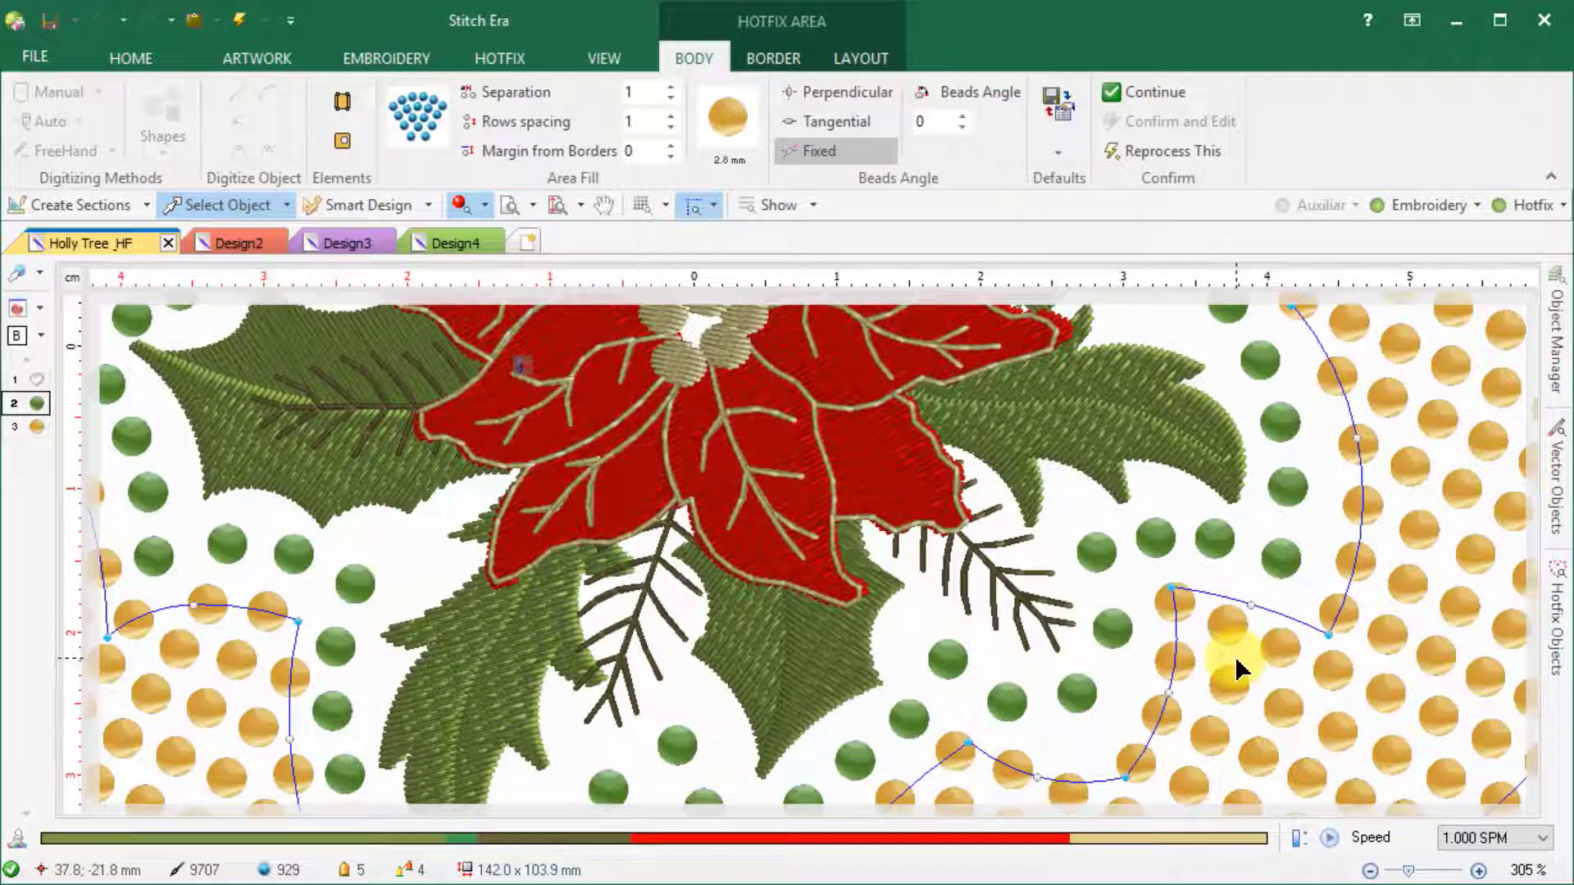
# Convert the green hotfix path around the poinsettia with Smart Design, trying Zig-Zag first and finishing with Running Stitch.
pyautogui.click(1097, 559)
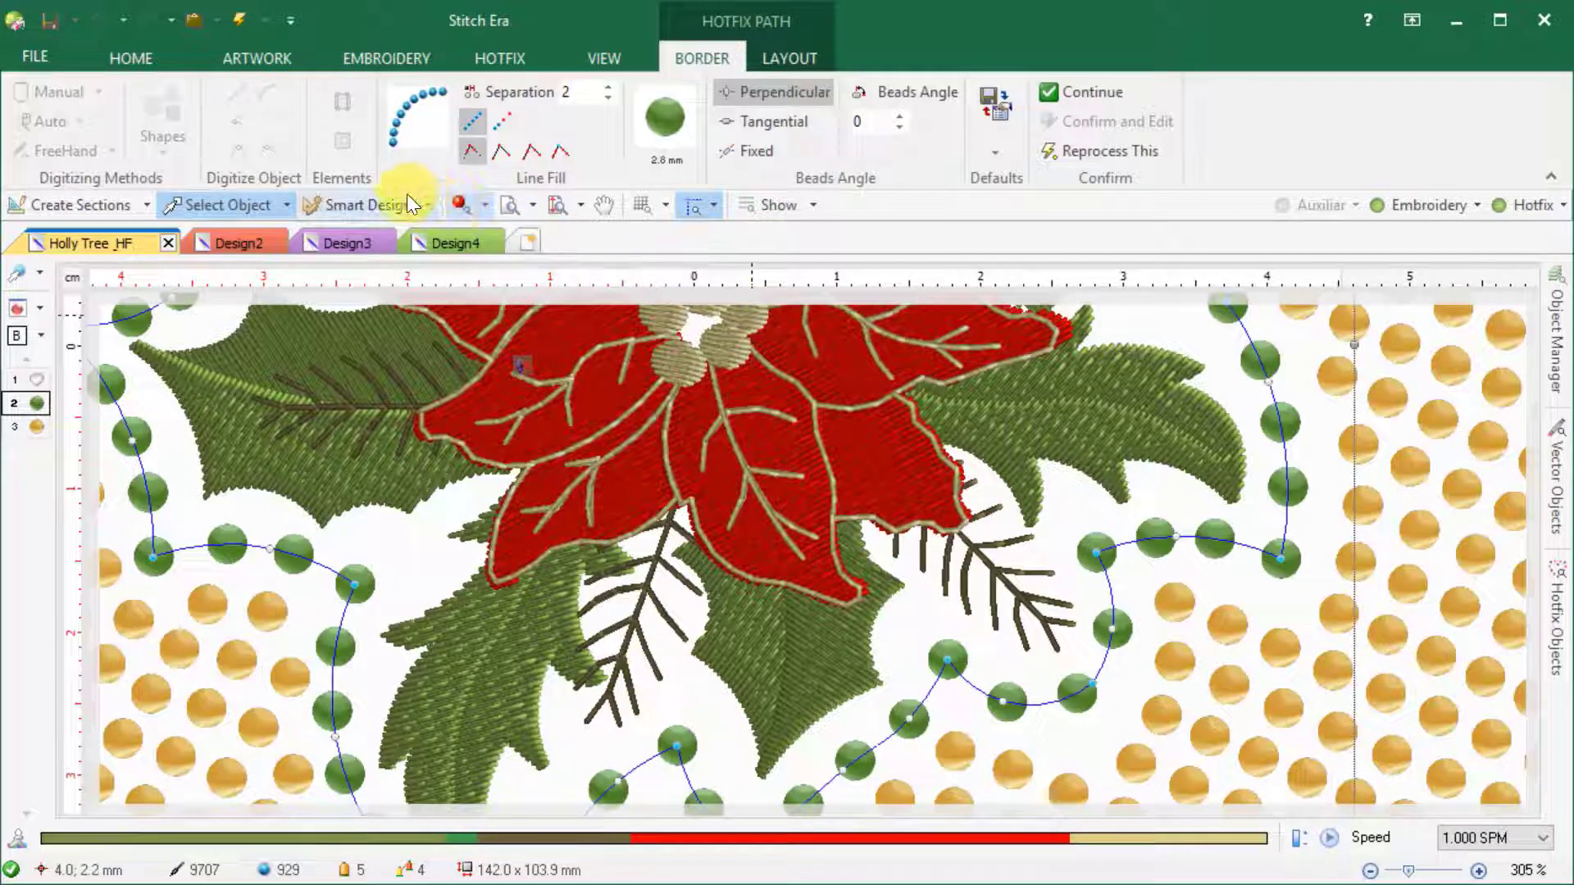
pyautogui.click(362, 208)
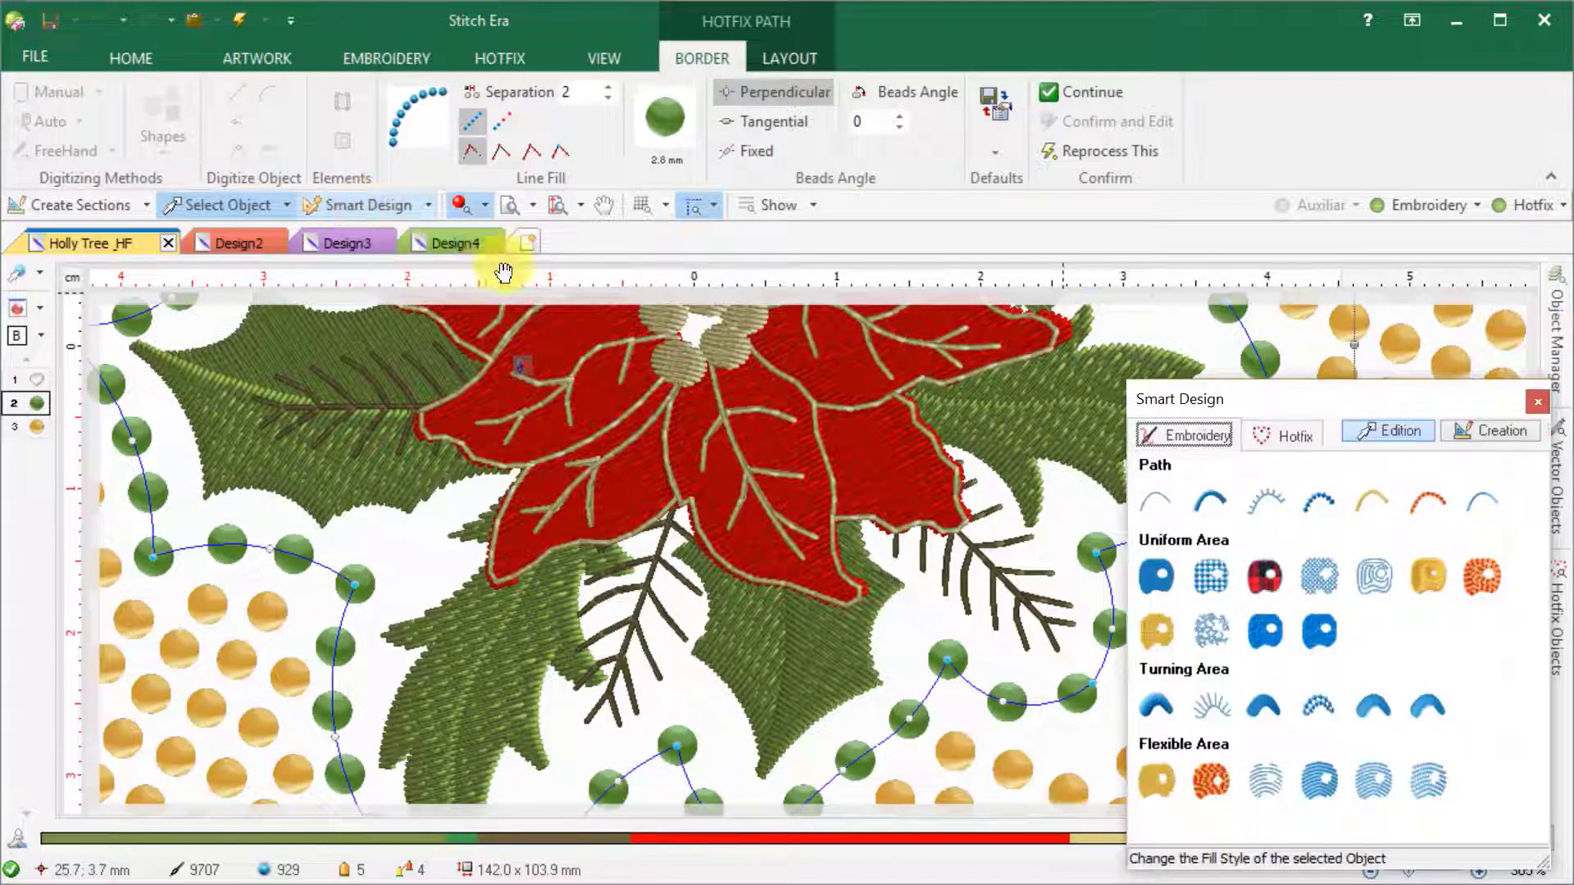
pyautogui.click(1260, 432)
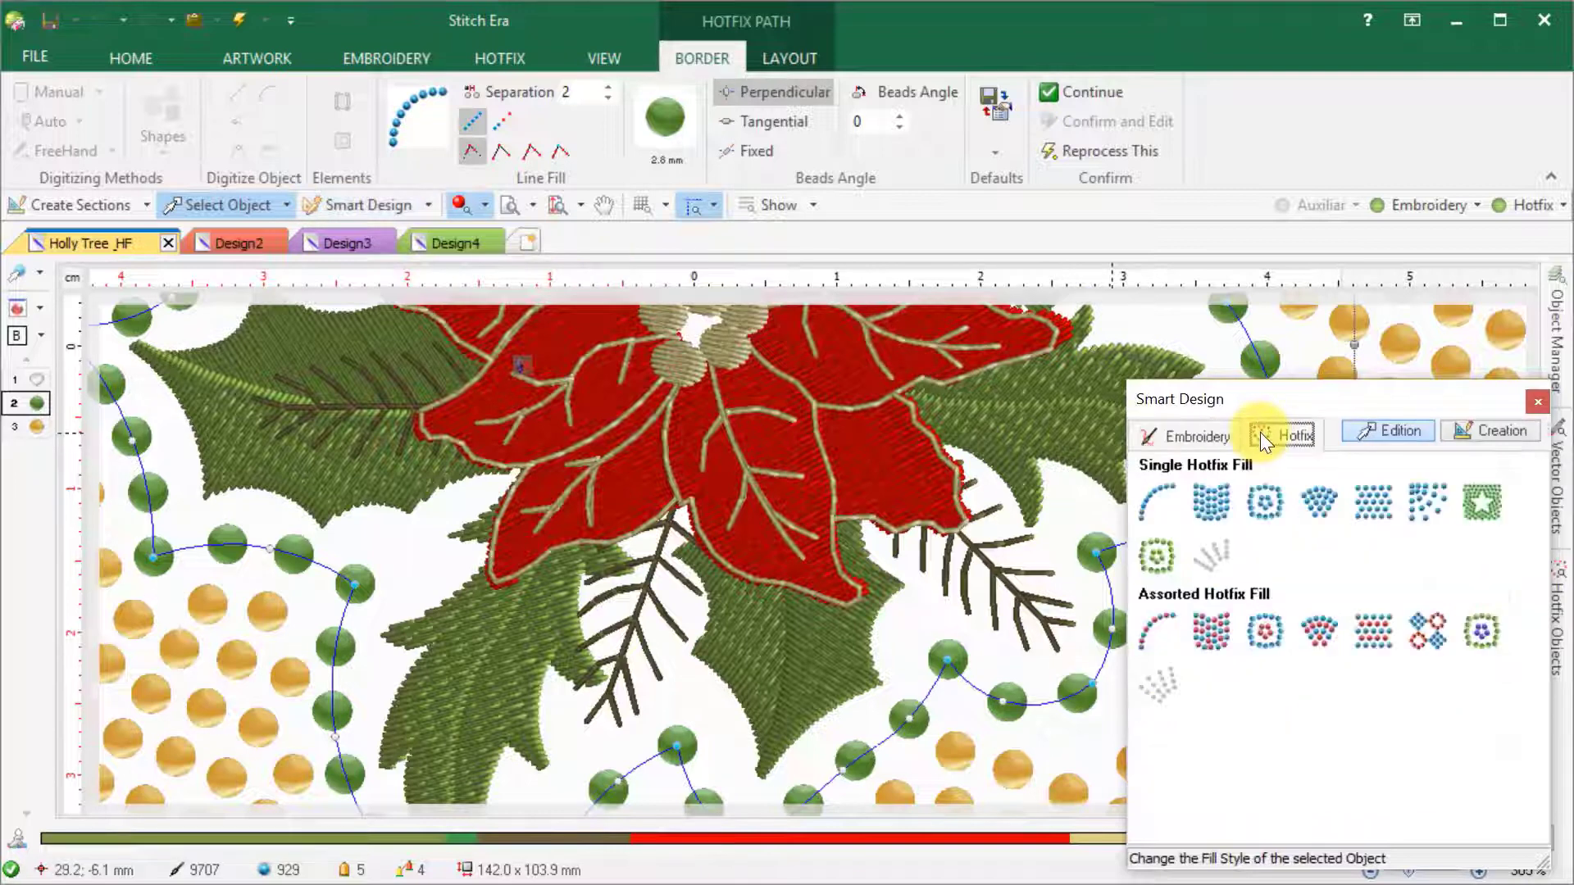
pyautogui.click(1179, 433)
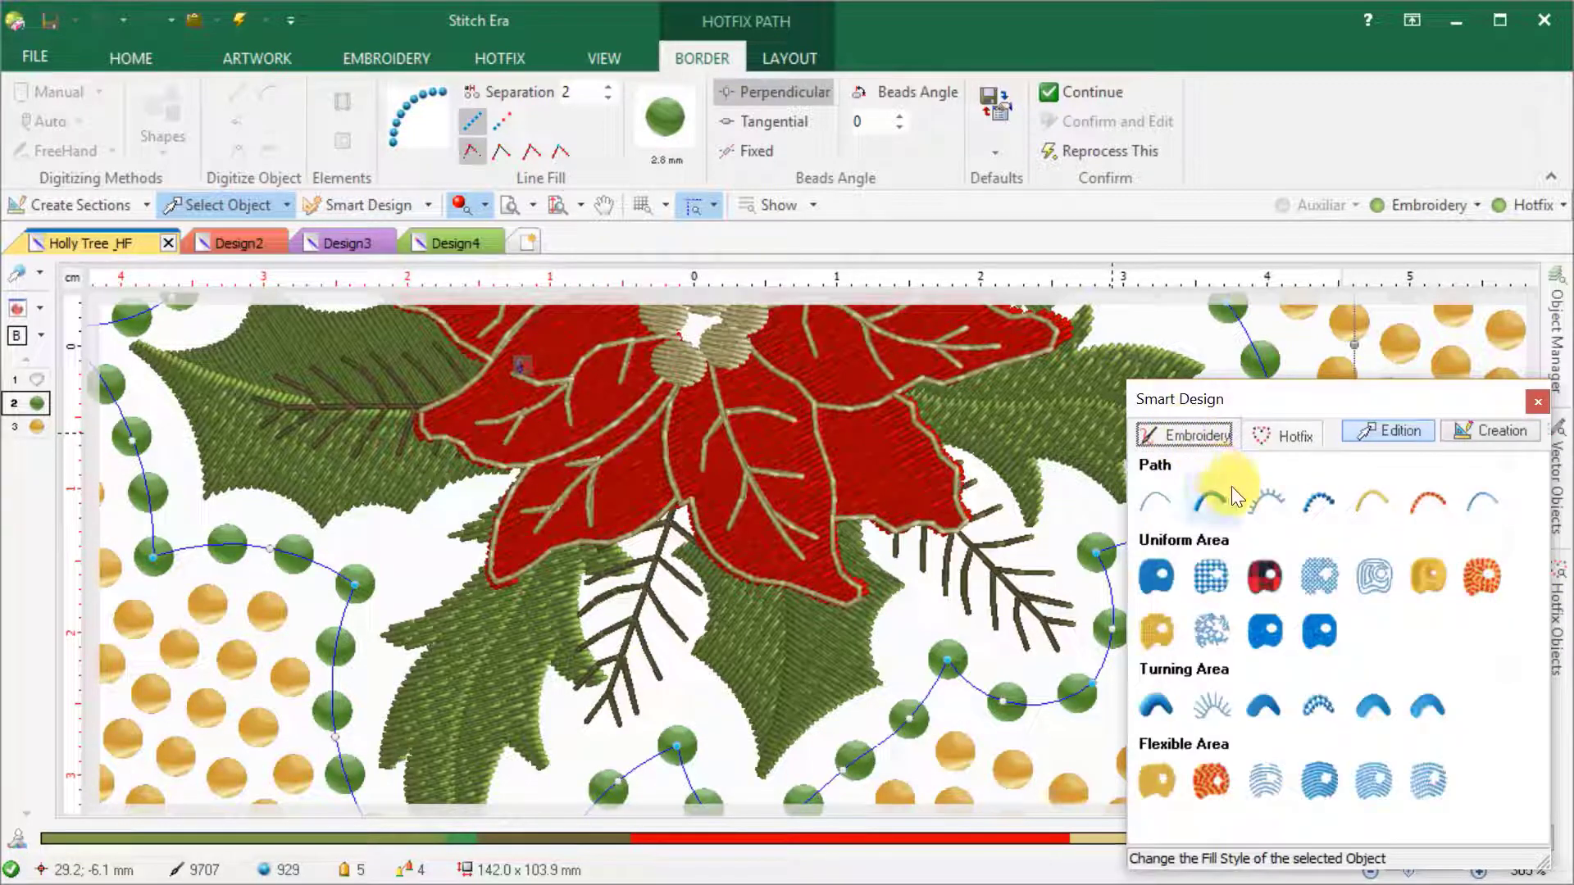
pyautogui.click(1213, 499)
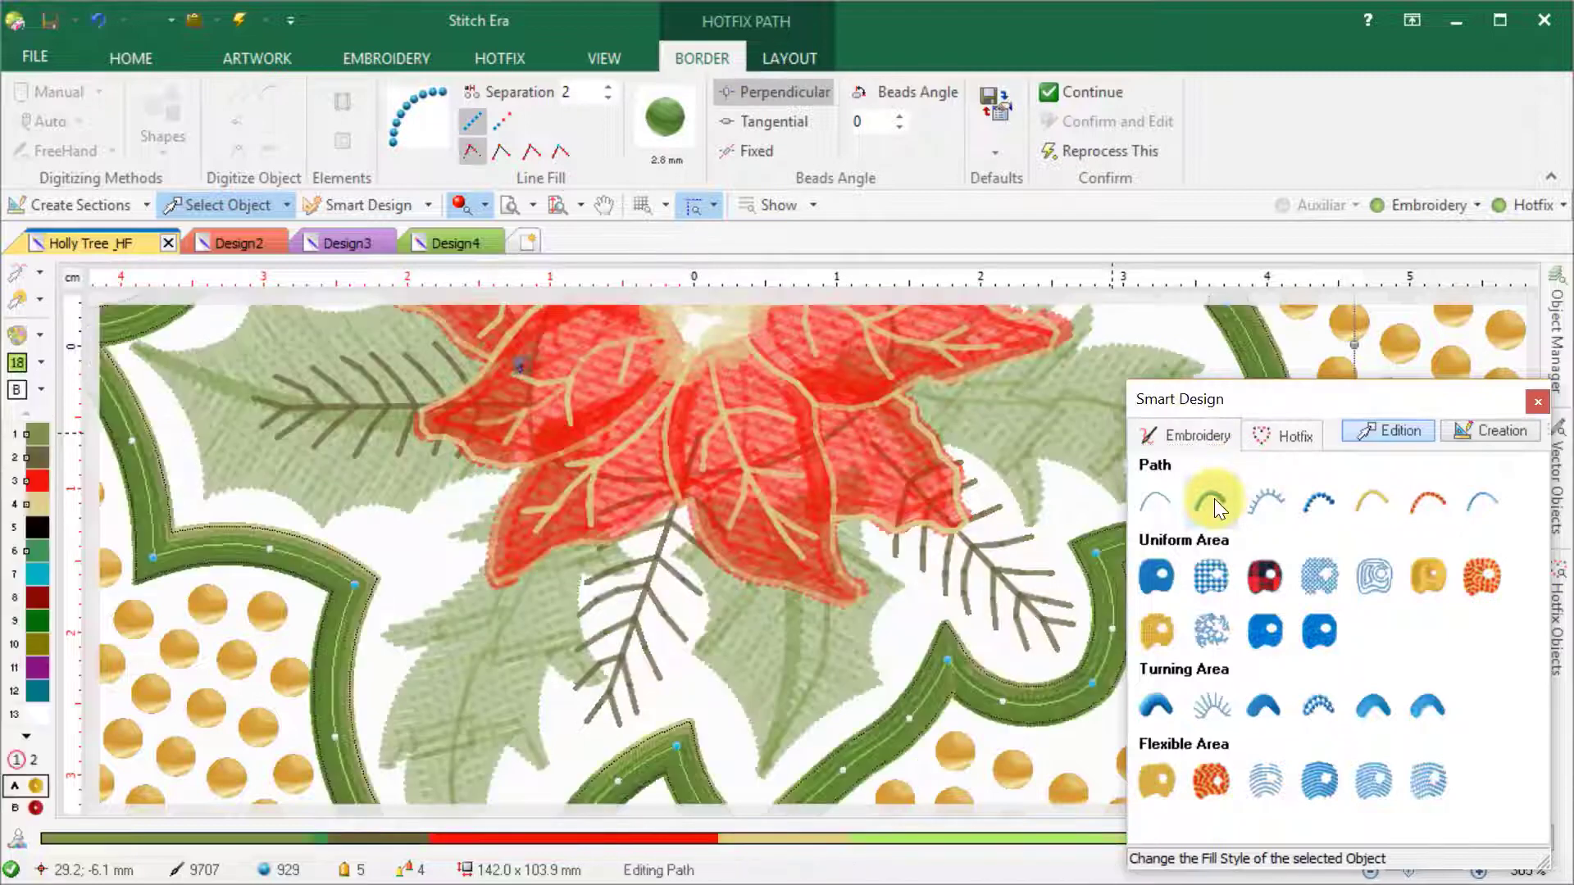
pyautogui.click(1158, 505)
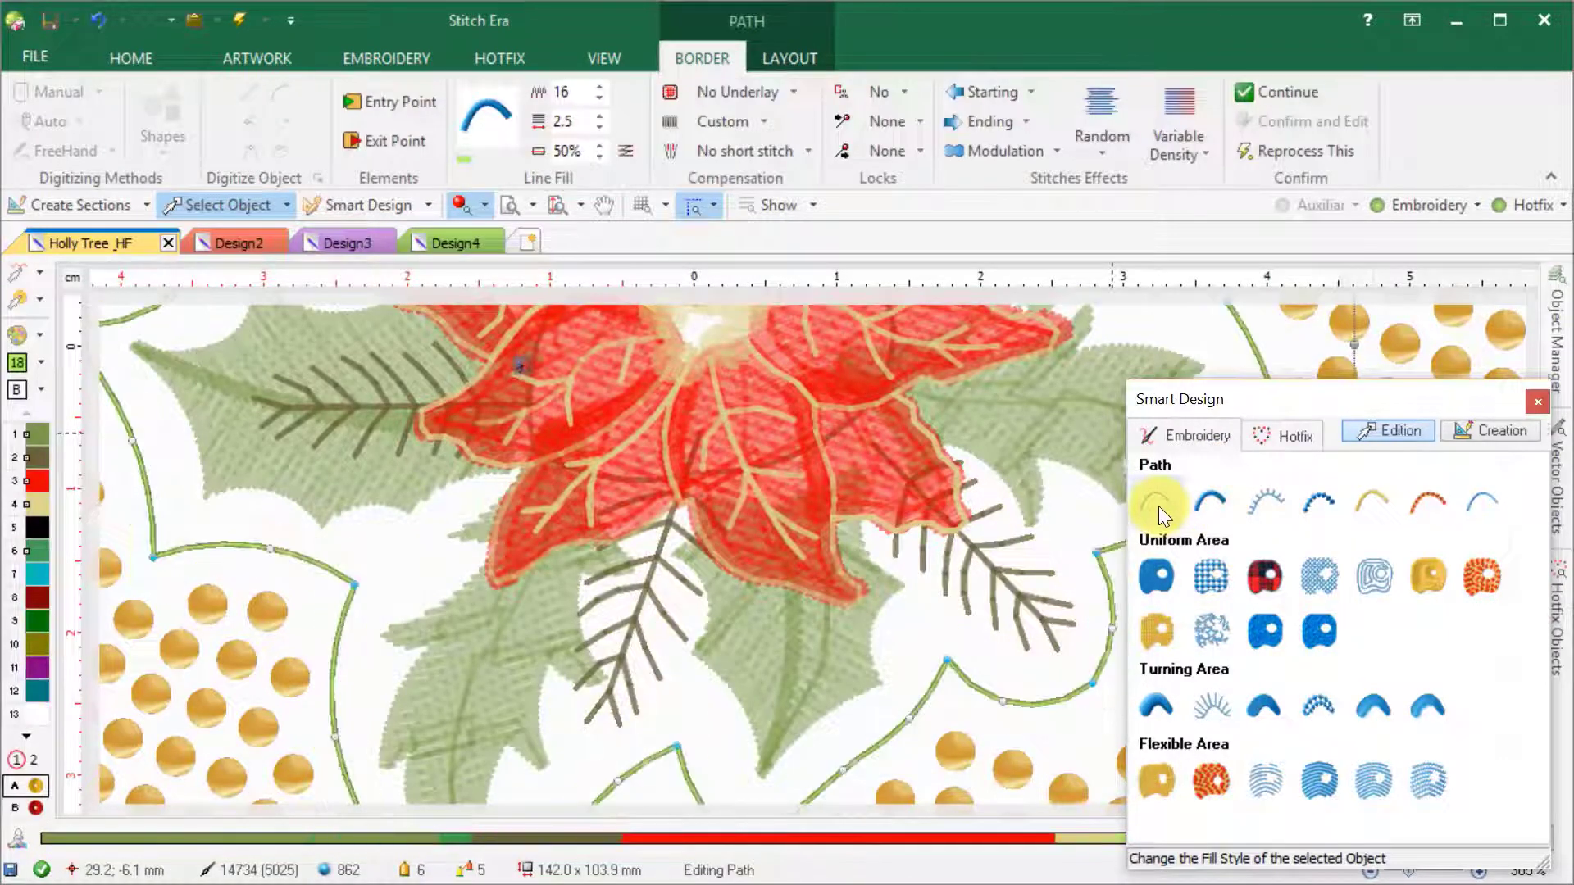
pyautogui.press('Escape')
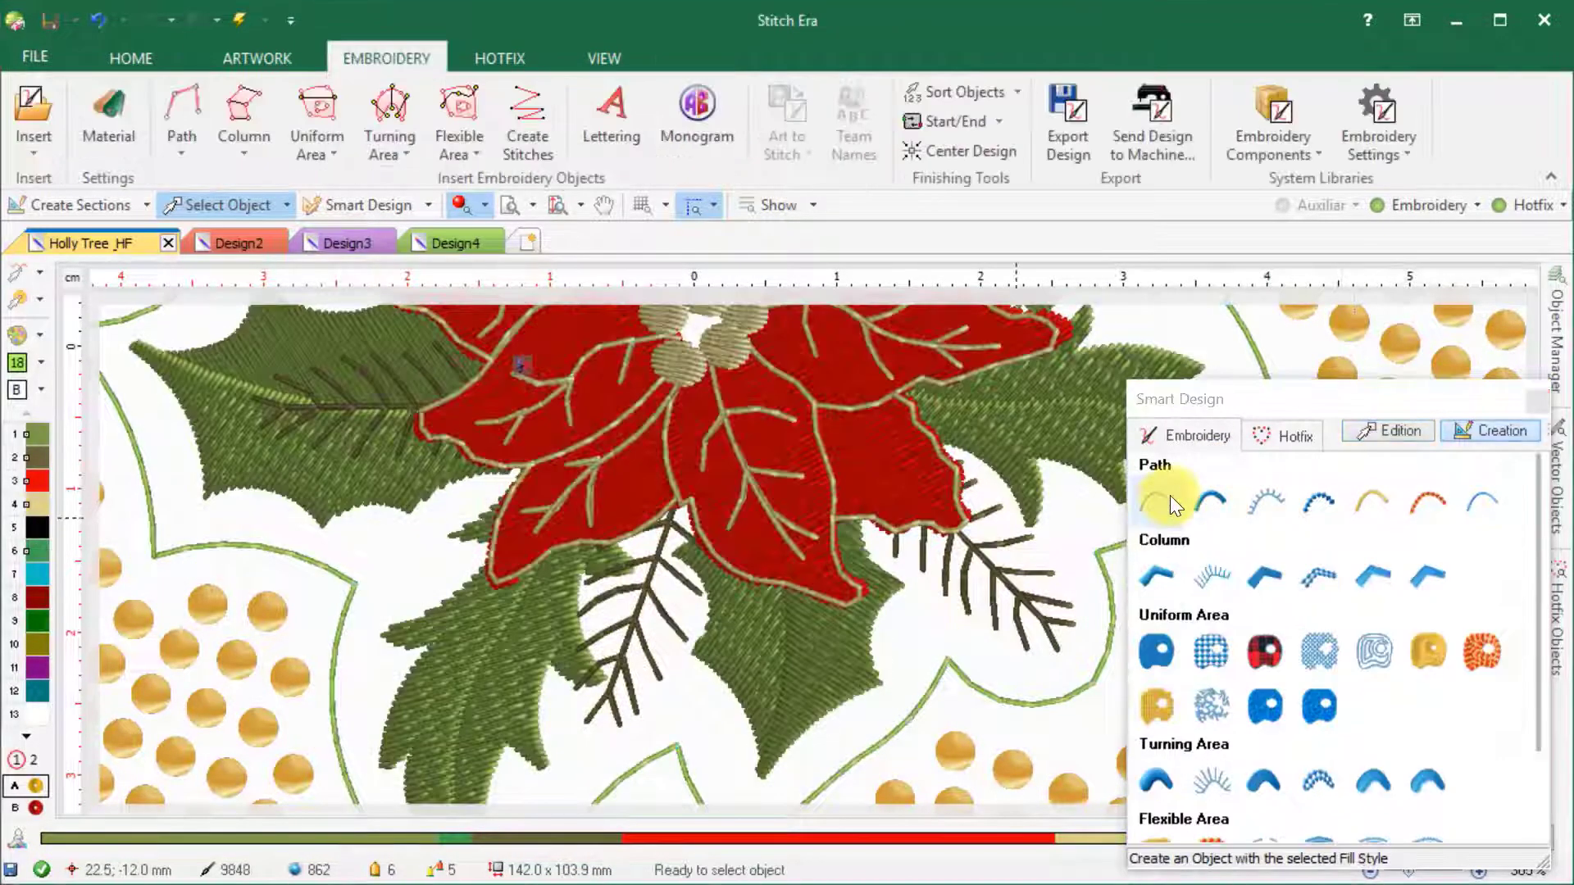